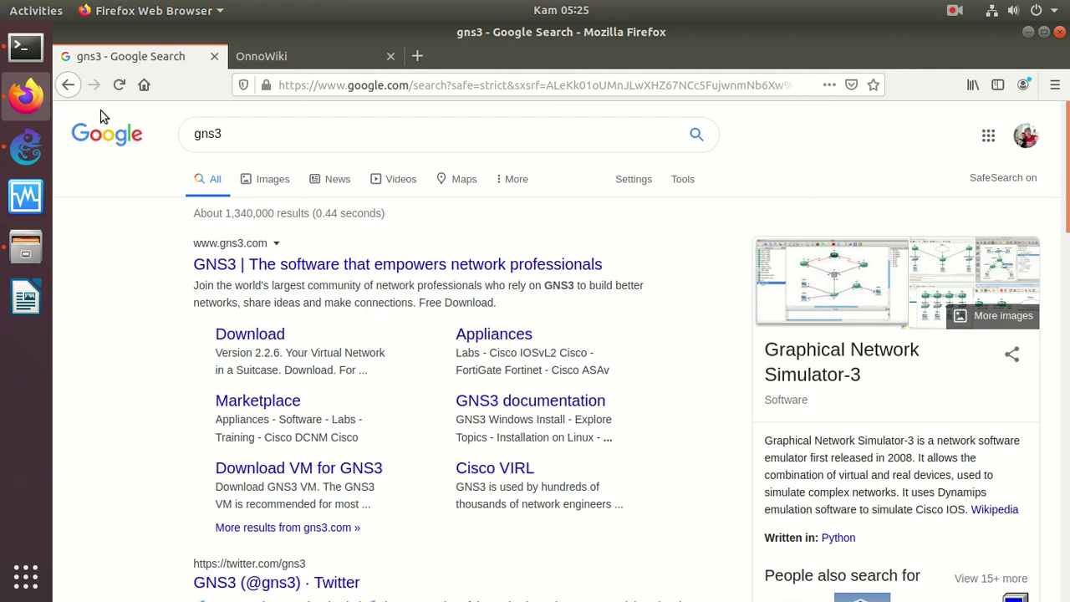
# Step: Search Google for "quagga openwrt"
pyautogui.moveTo(236, 136); pyautogui.dragTo(130, 121)
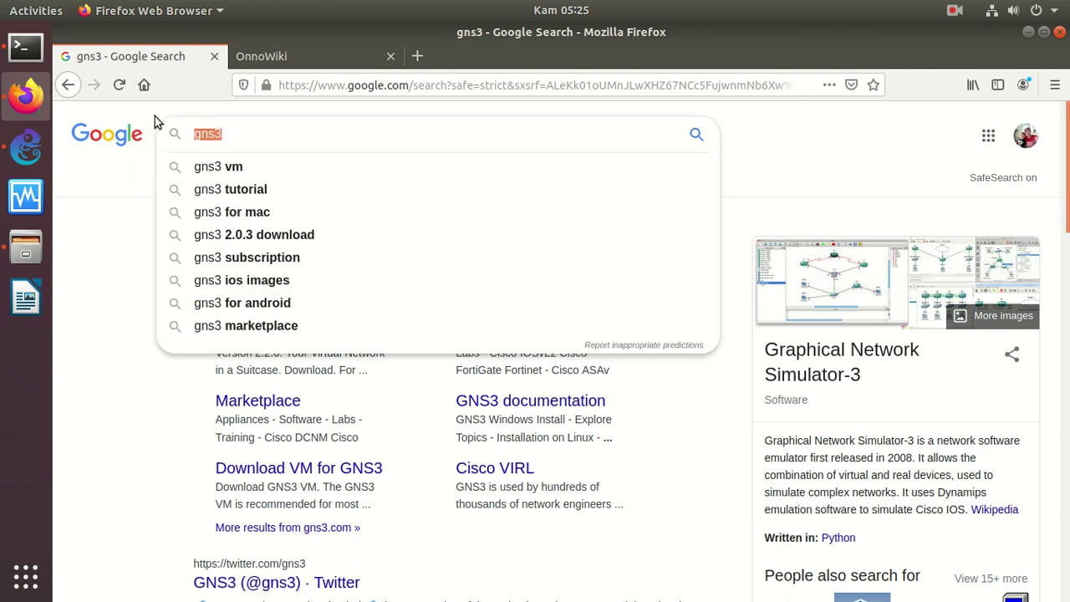
pyautogui.write('quagga openwrt')
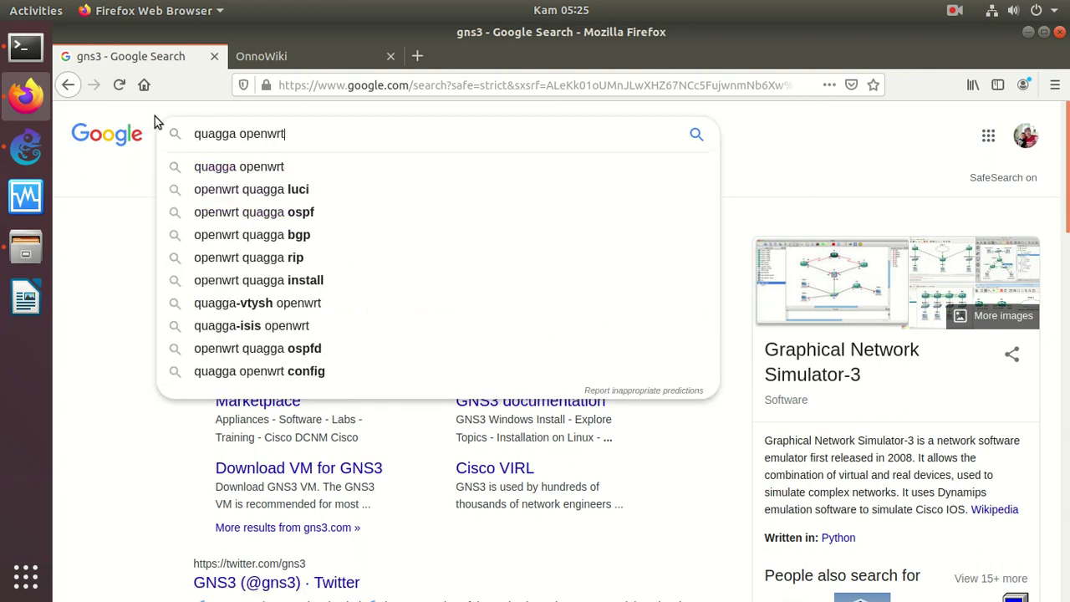
pyautogui.press('Return')
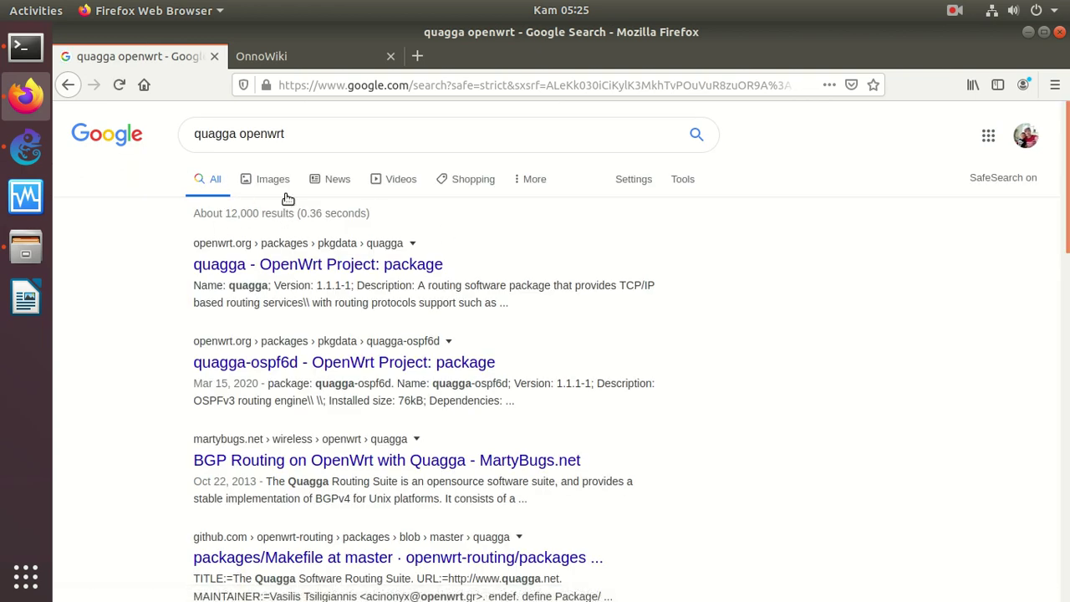
pyautogui.click(292, 264)
# Step: Search Google for "quagga router" and open the Quagga Software Routing Suite website
pyautogui.click(320, 131)
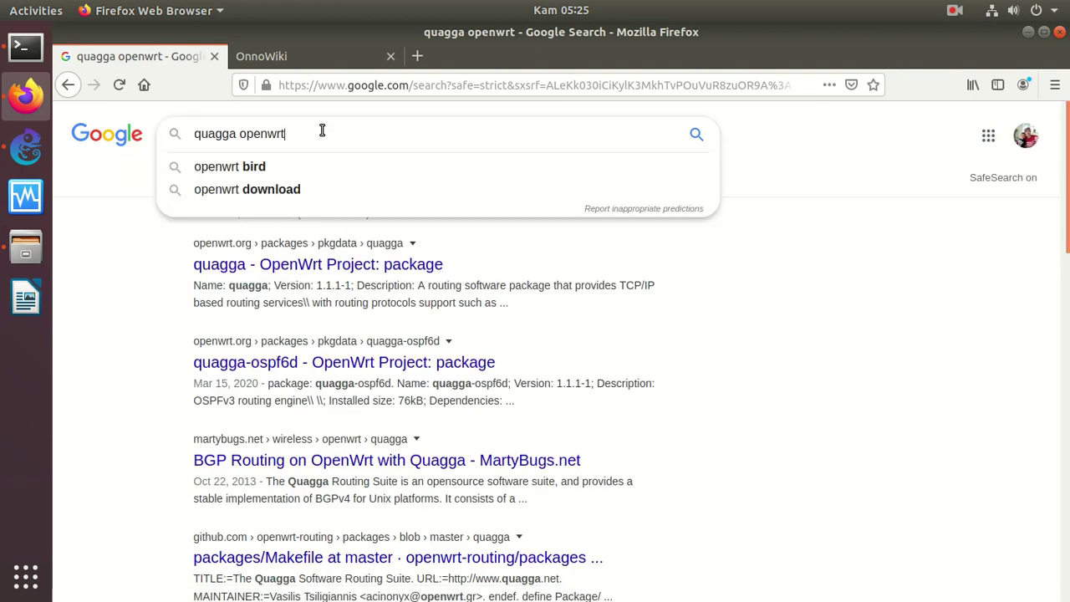
pyautogui.press('BackSpace')
pyautogui.press('BackSpace')
pyautogui.press('BackSpace')
pyautogui.press('BackSpace')
pyautogui.press('BackSpace')
pyautogui.press('BackSpace')
pyautogui.press('BackSpace')
pyautogui.write('roy')
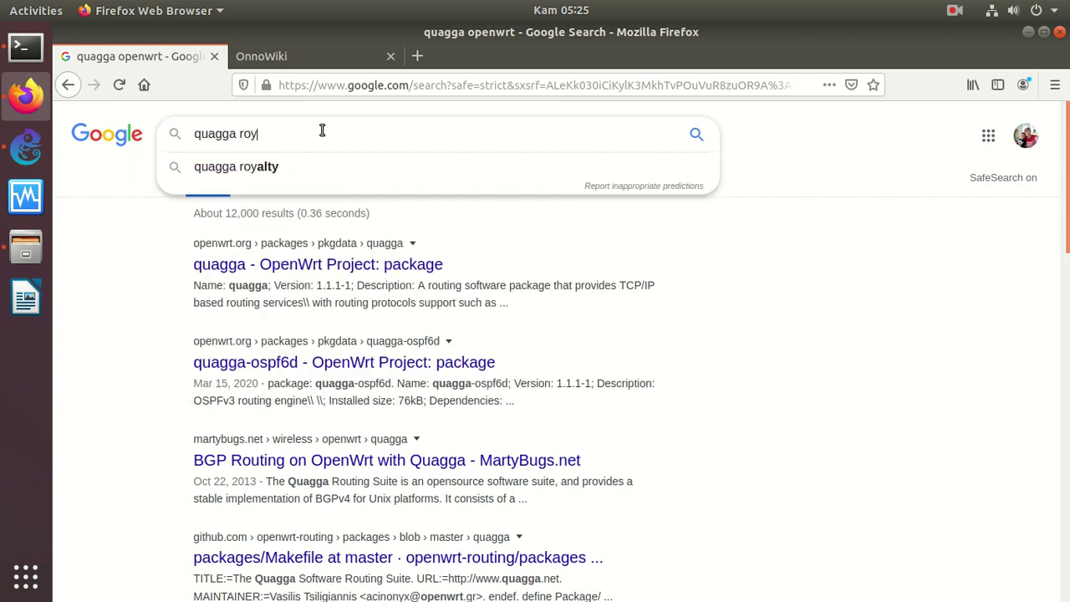
pyautogui.press('BackSpace')
pyautogui.write('uter')
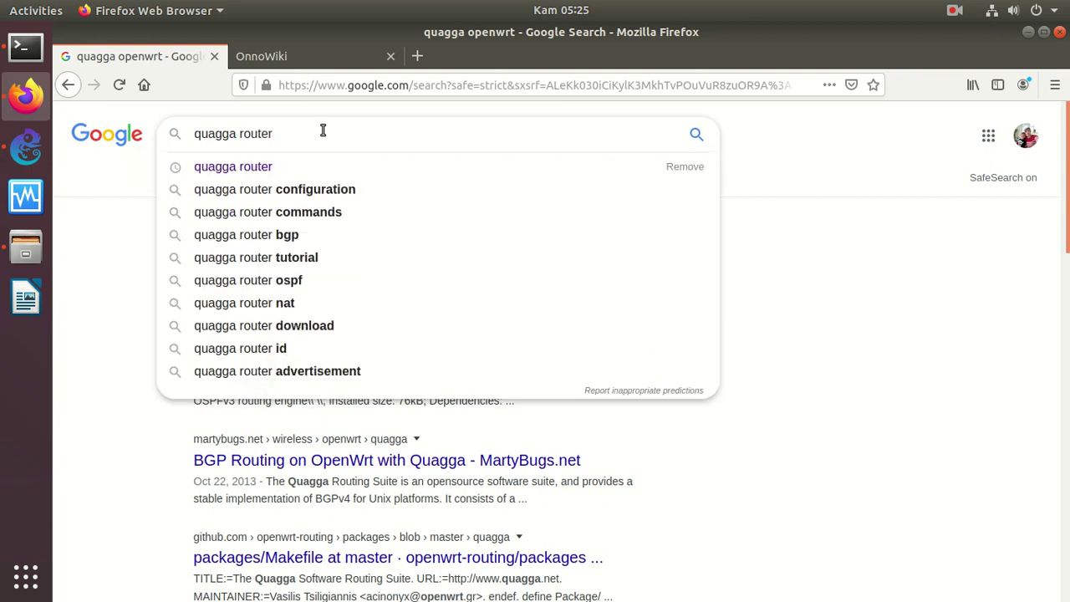
pyautogui.press('Return')
pyautogui.click(310, 264)
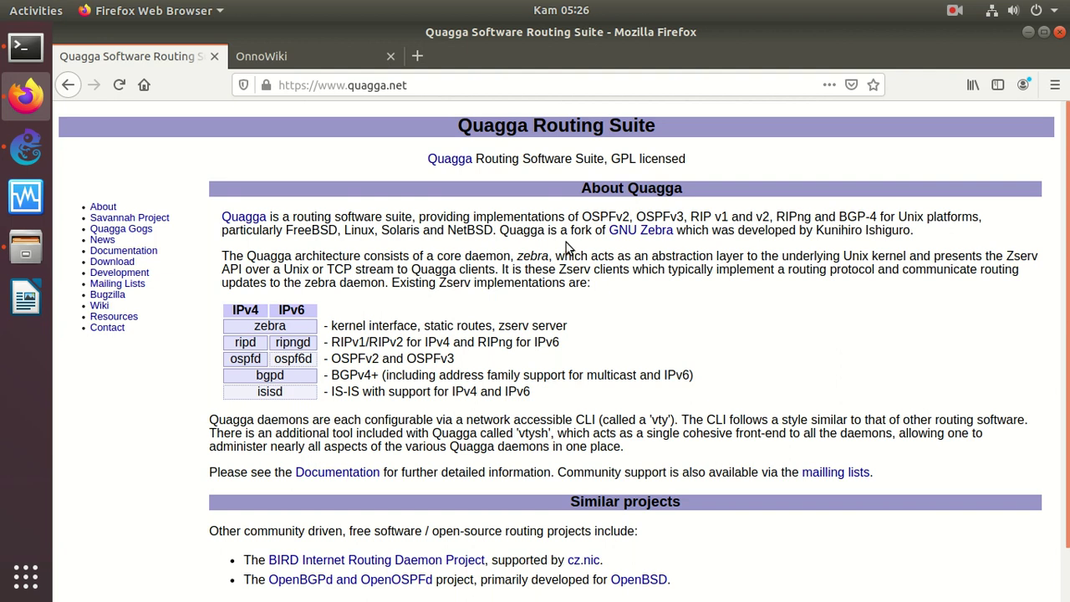
# Step: Search the web for "openwrt" and open the OpenWrt Project home page
pyautogui.click(406, 84)
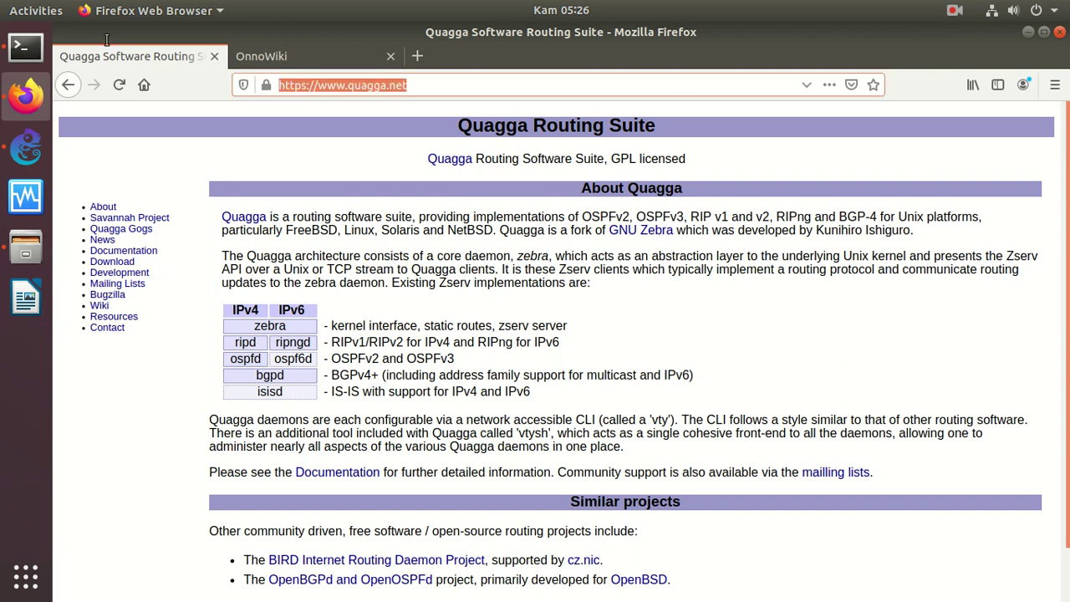
pyautogui.write('openwrt')
pyautogui.press('Return')
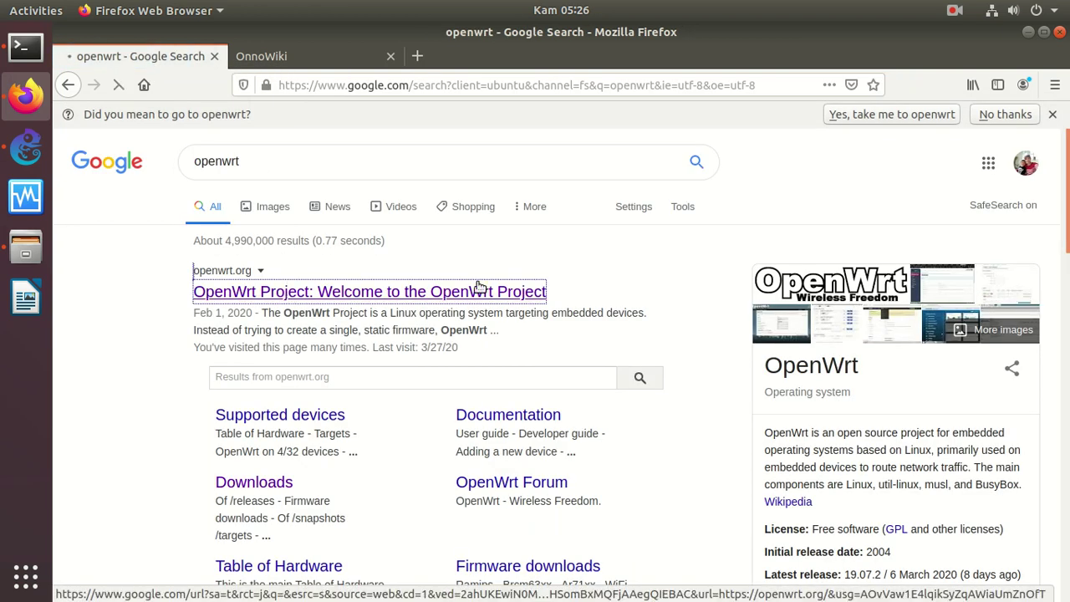
pyautogui.click(480, 287)
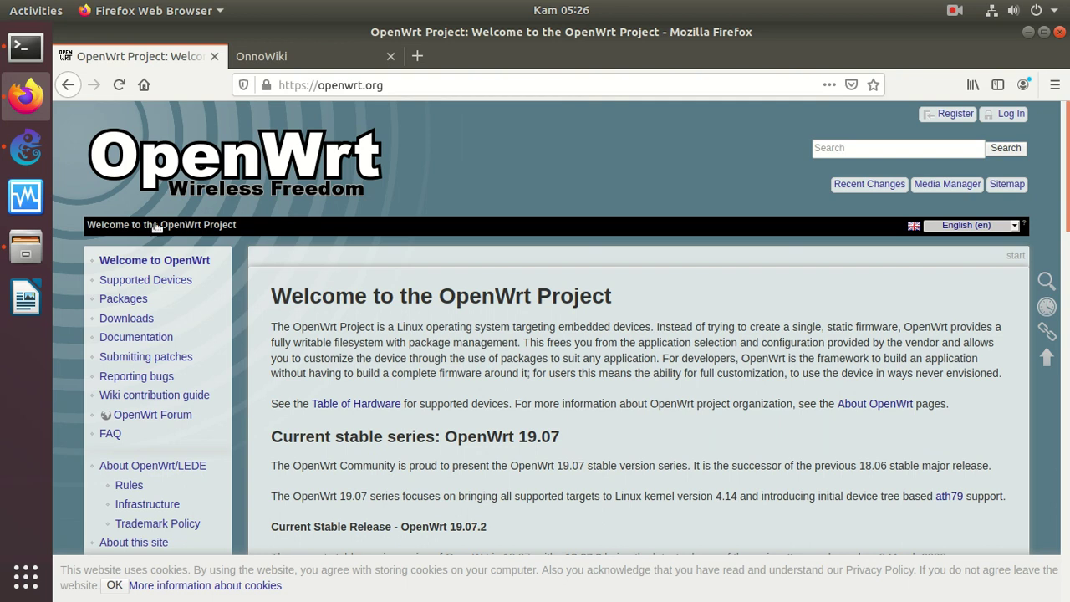
# Step: Check the virtual machine list in VirtualBox and search YouTube for "OnnoCenter" in a new Firefox tab
pyautogui.click(17, 197)
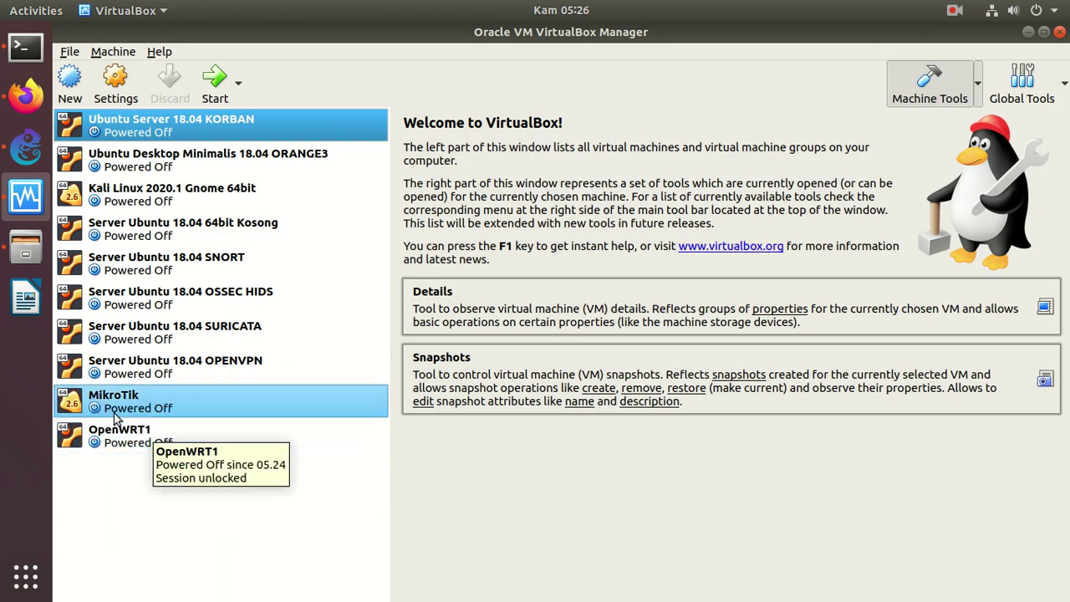
pyautogui.click(25, 95)
pyautogui.click(418, 55)
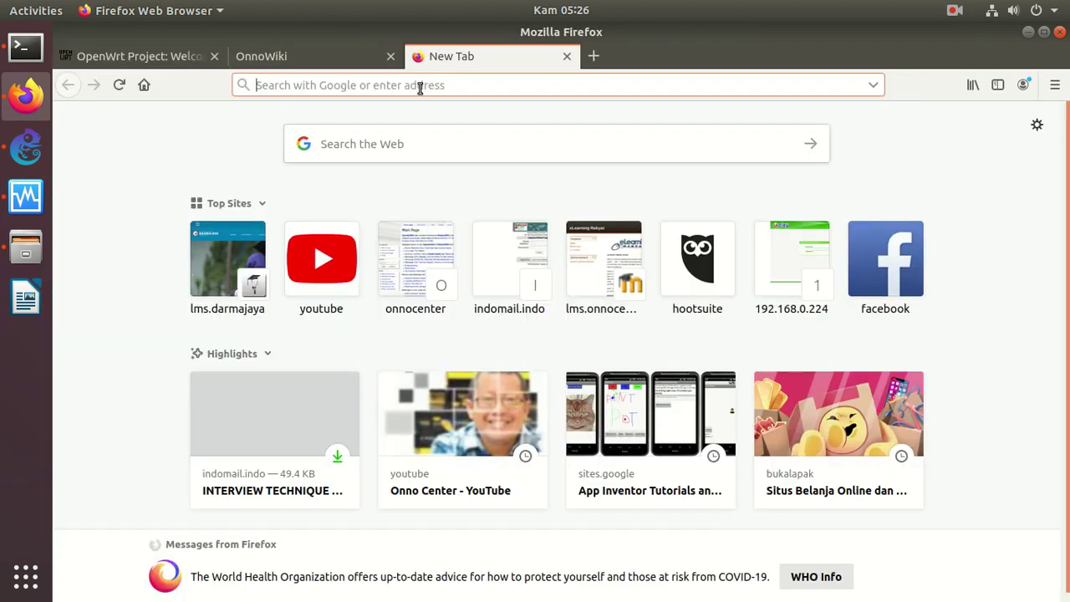
pyautogui.write('youtu')
pyautogui.press('Return')
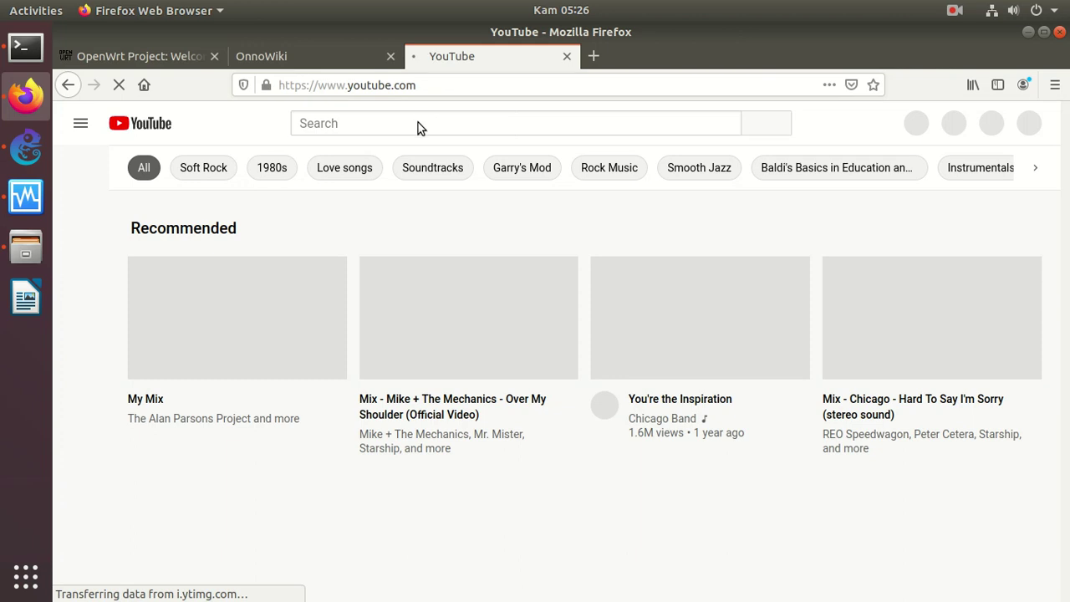
pyautogui.click(420, 124)
pyautogui.write('OnnoCenter')
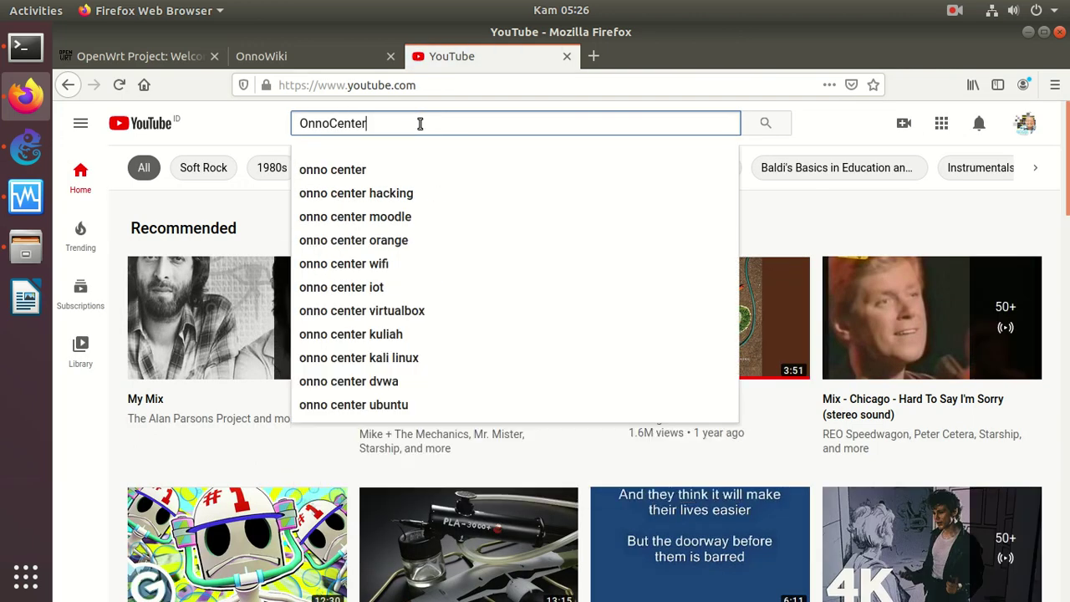
pyautogui.press('Return')
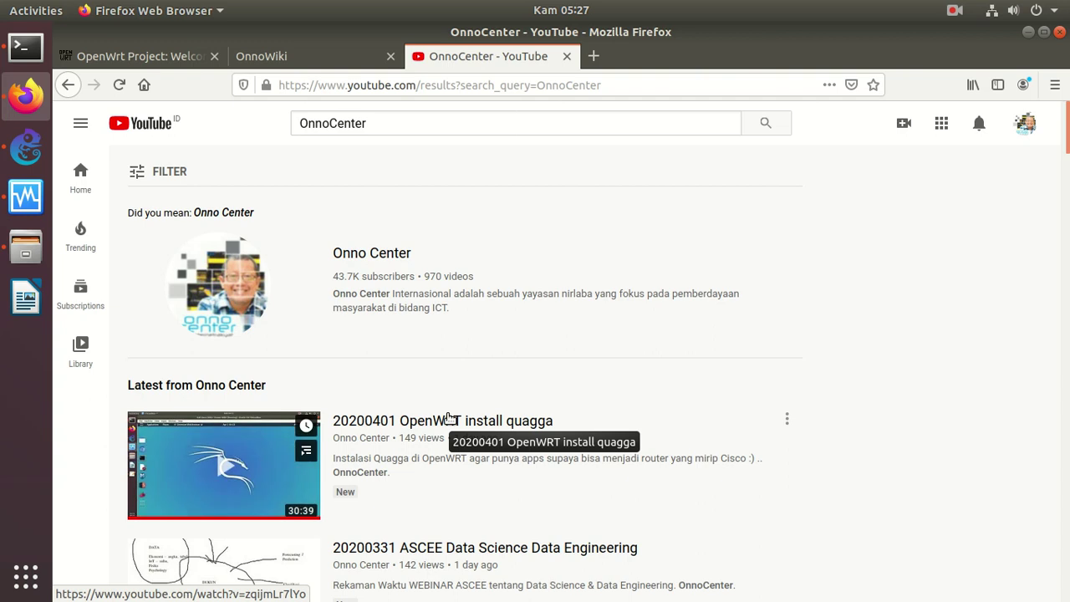
# Step: Switch to VirtualBox and clone the OpenWRT1 virtual machine under the name OpenWRT2
pyautogui.click(35, 202)
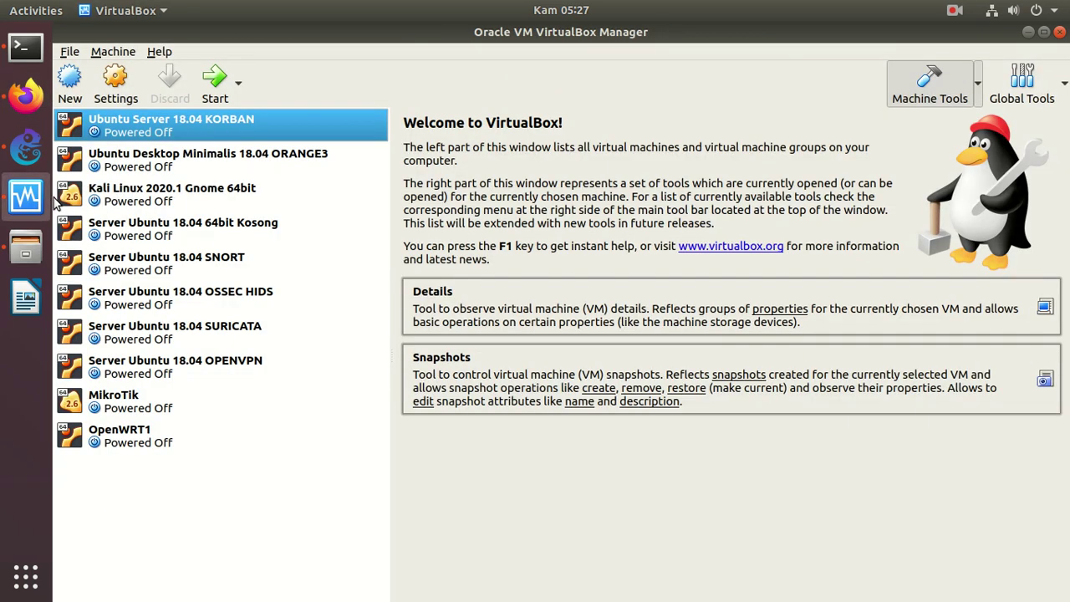
pyautogui.rightClick(159, 432)
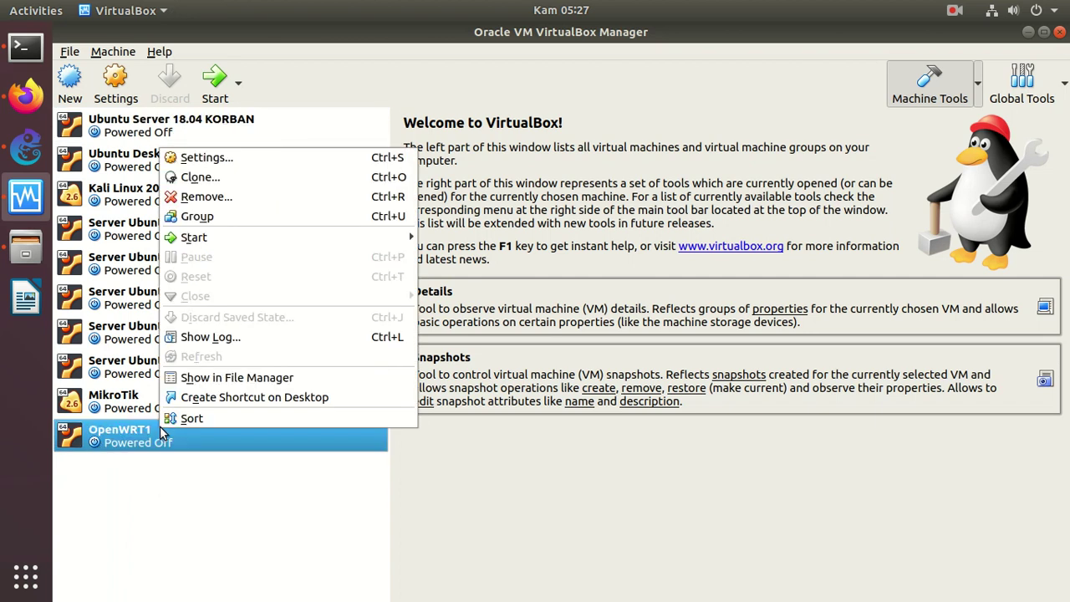
pyautogui.click(244, 179)
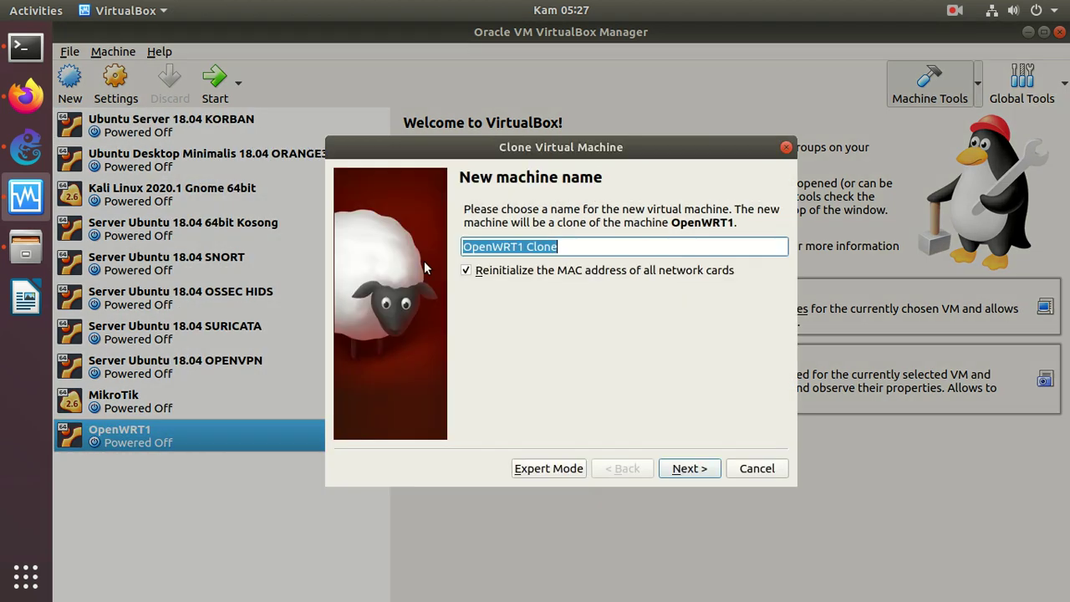
pyautogui.click(607, 251)
pyautogui.press('BackSpace')
pyautogui.press('BackSpace')
pyautogui.press('BackSpace')
pyautogui.press('BackSpace')
pyautogui.press('BackSpace')
pyautogui.write('2')
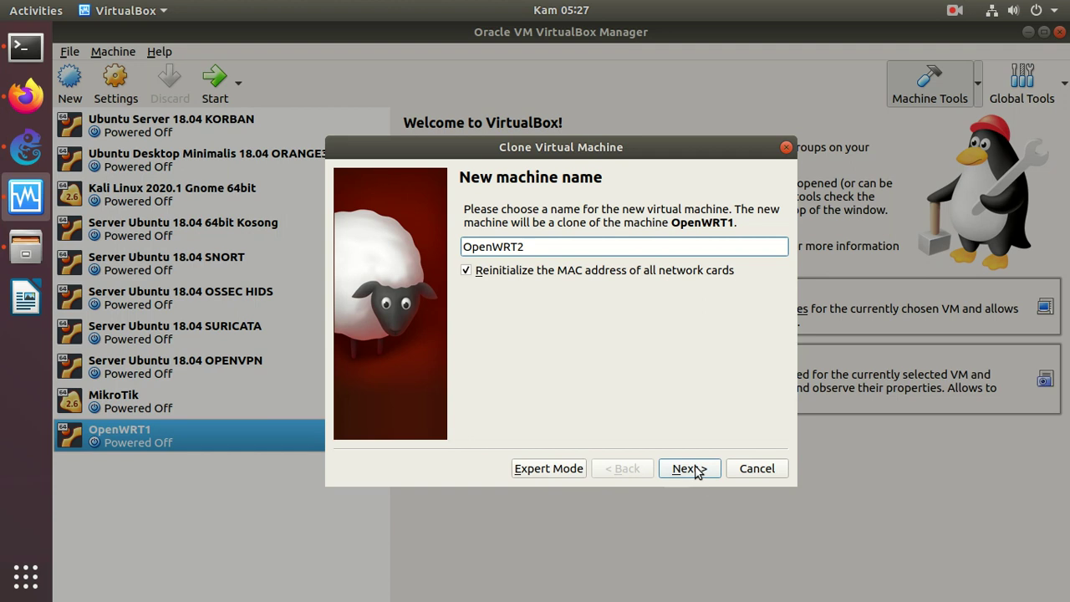
pyautogui.click(696, 469)
pyautogui.click(699, 470)
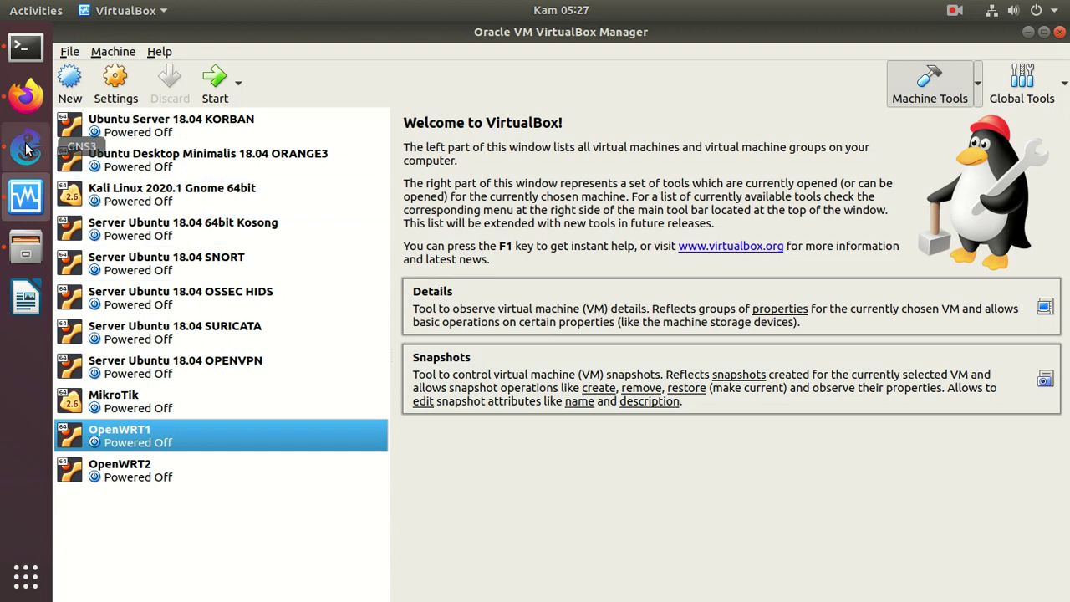
# Step: Switch to OnnoWiki in Firefox, search it for "quagga" and open the wiki's Quagga page
pyautogui.click(28, 100)
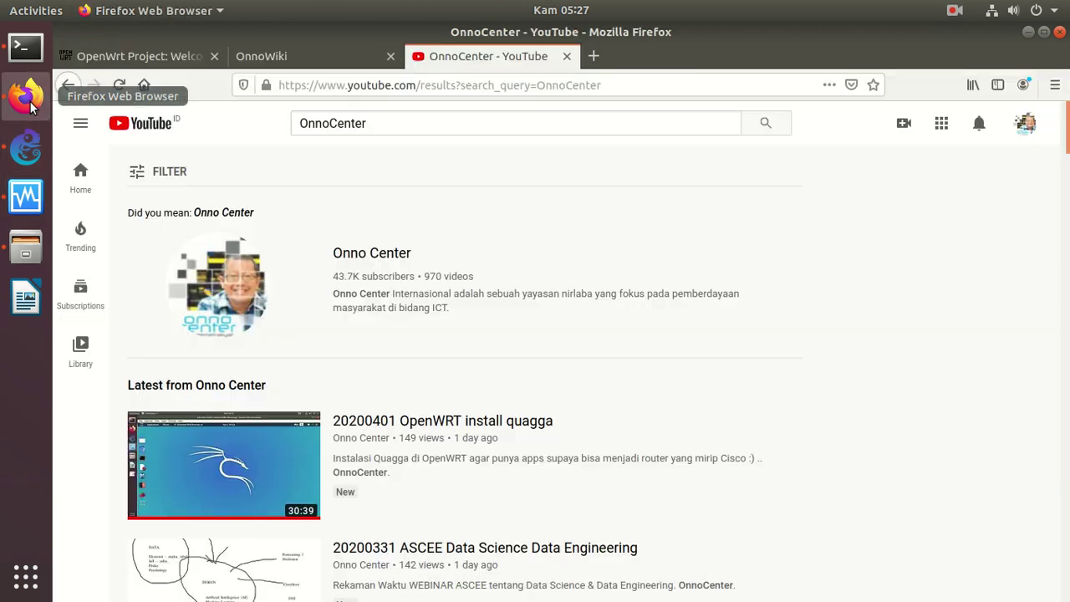
pyautogui.click(326, 57)
pyautogui.click(140, 403)
pyautogui.write('qu')
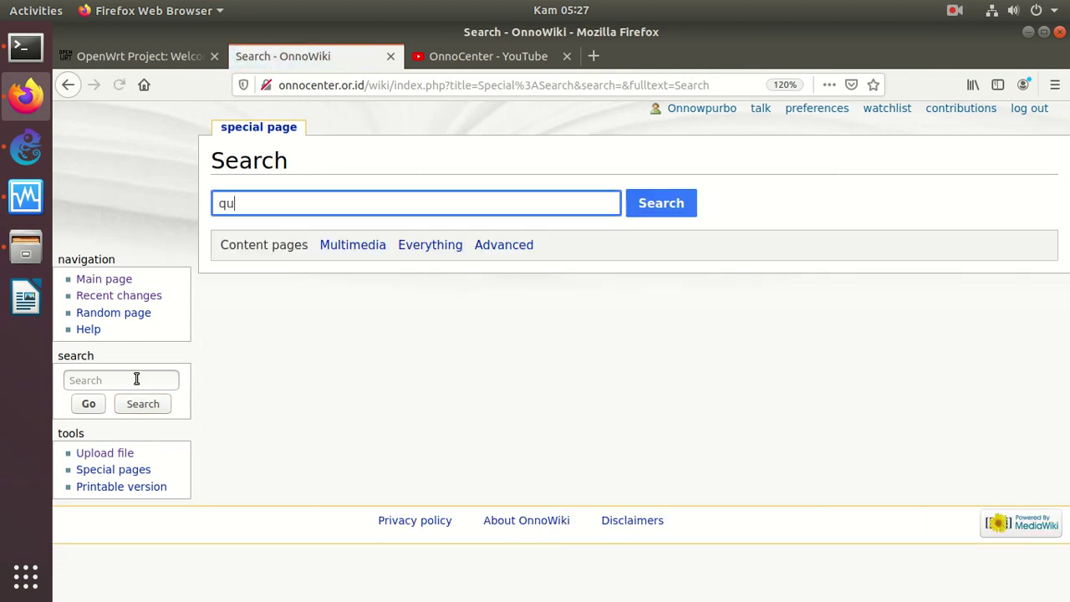
pyautogui.write('agga')
pyautogui.press('Return')
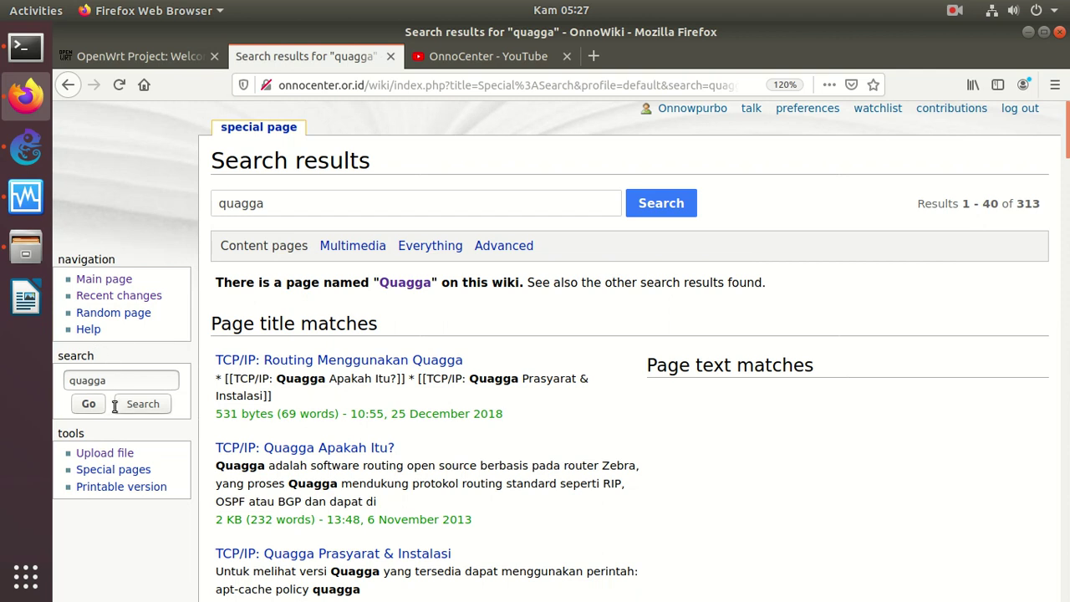
pyautogui.click(89, 405)
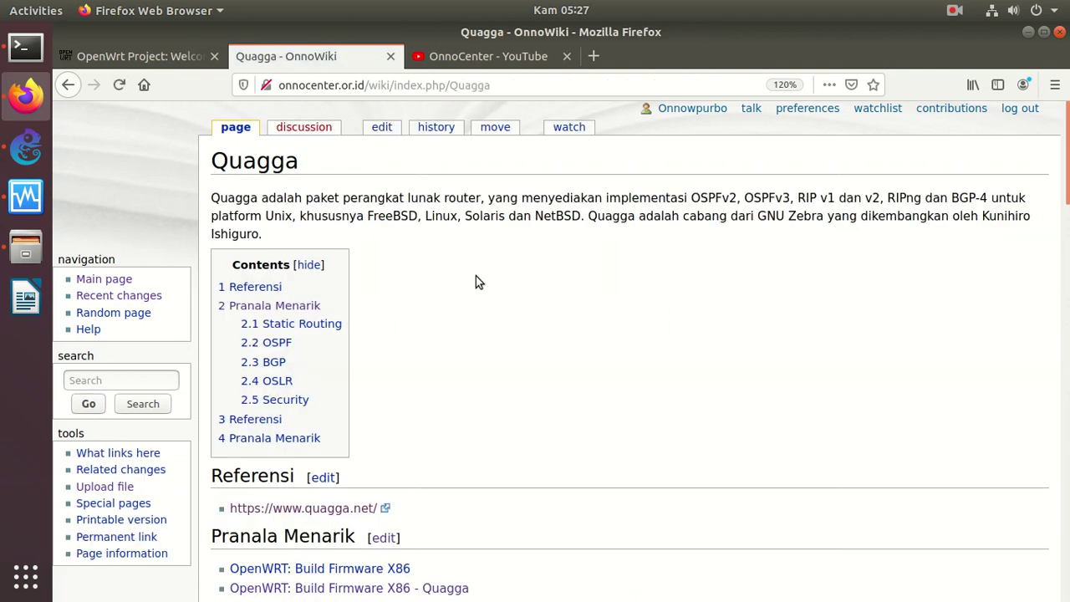
# Step: Open the "Quagga: OpenWRT berdampingan dengan quagga tanpa delete config Web" article and read its installation and network configuration sections
pyautogui.scroll(-5, 476, 276)
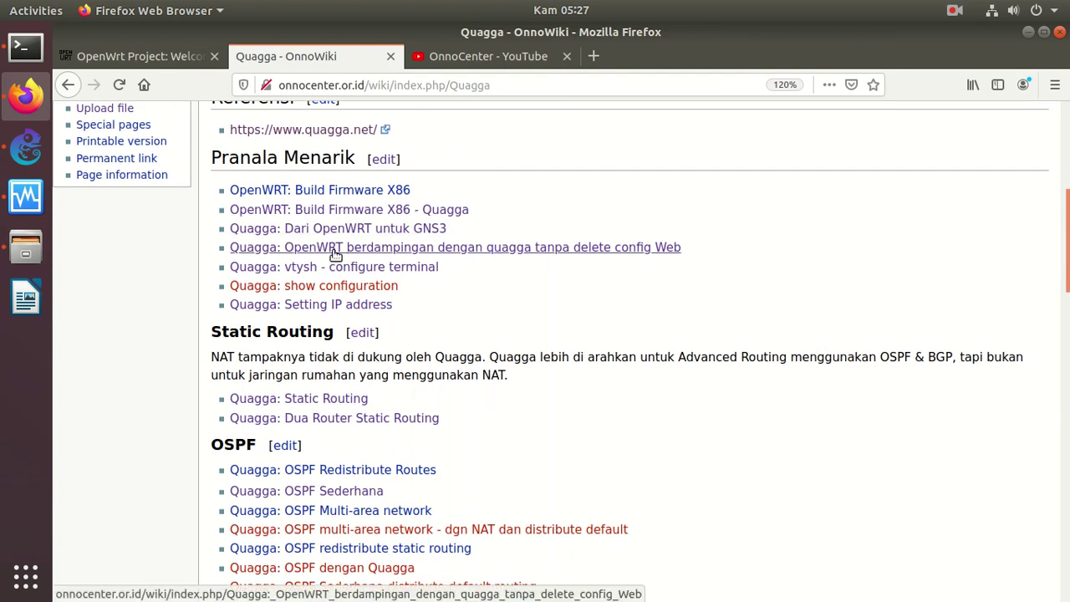
pyautogui.click(598, 249)
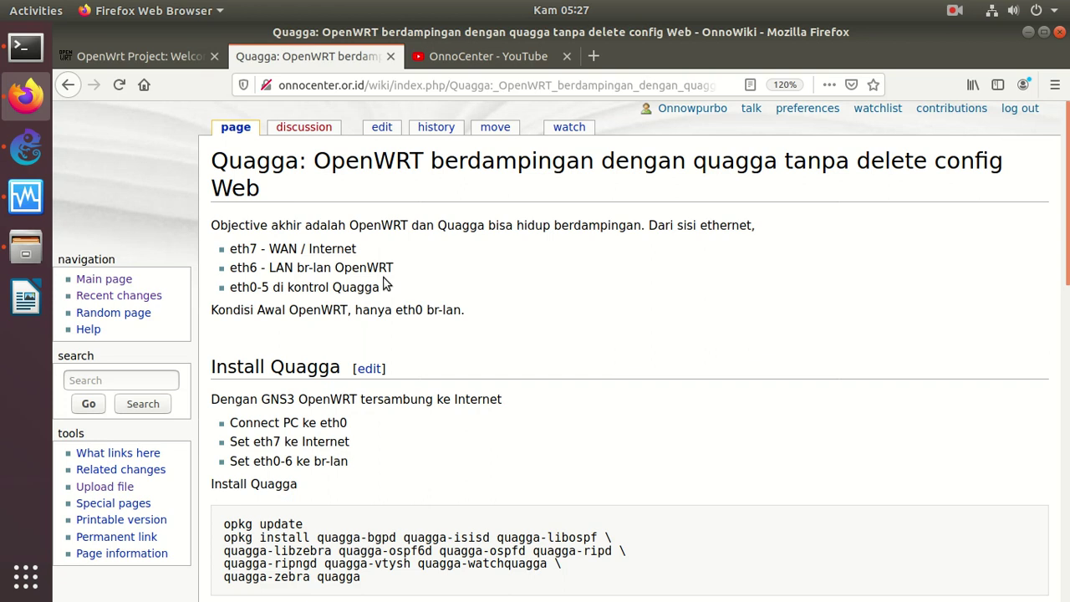
pyautogui.scroll(-3, 452, 363)
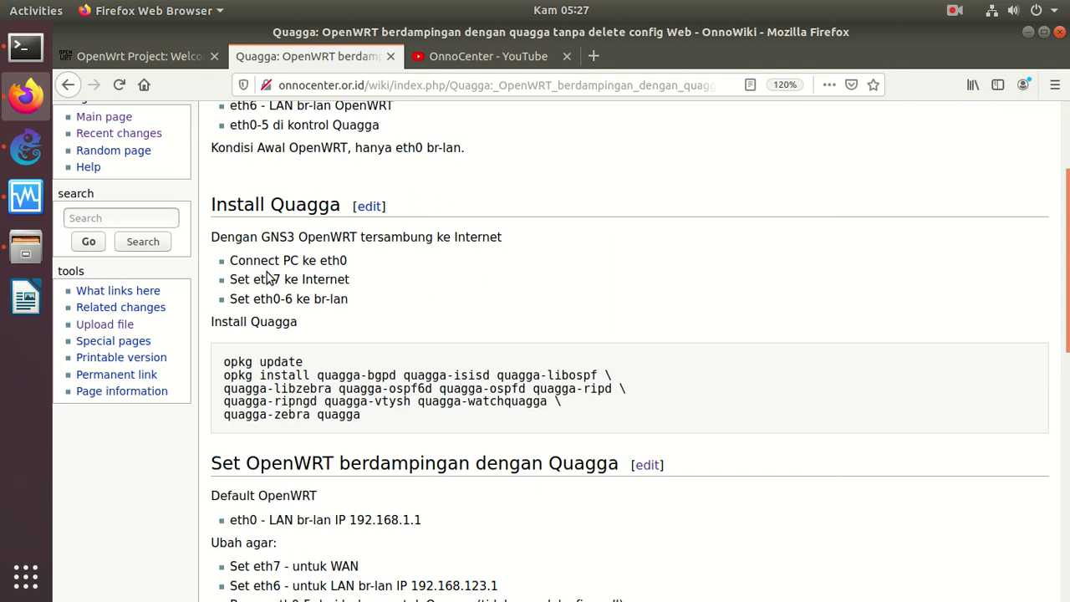
pyautogui.scroll(-6, 267, 272)
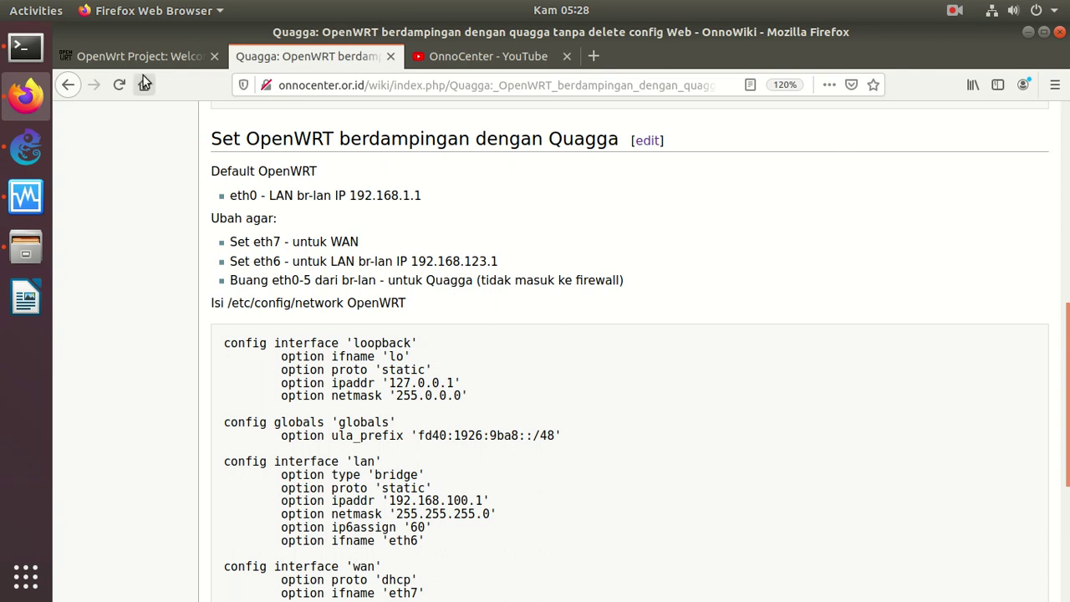
# Step: Return to the Quagga page, open "Quagga: Dua Router Static Routing" and examine its topology and interface assignments
pyautogui.click(68, 84)
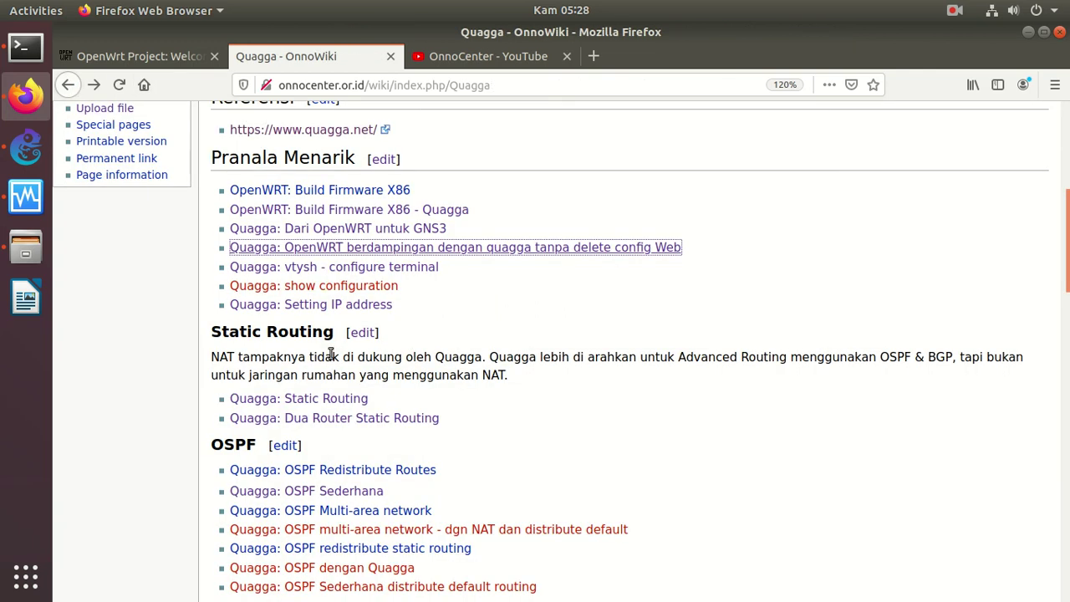
pyautogui.click(325, 419)
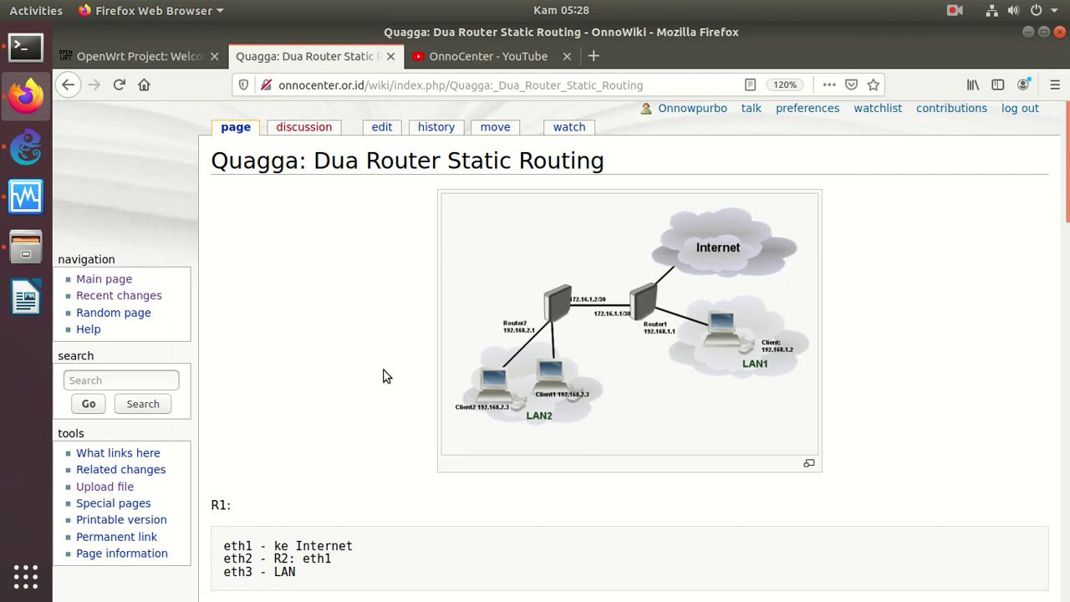
pyautogui.scroll(-5, 383, 377)
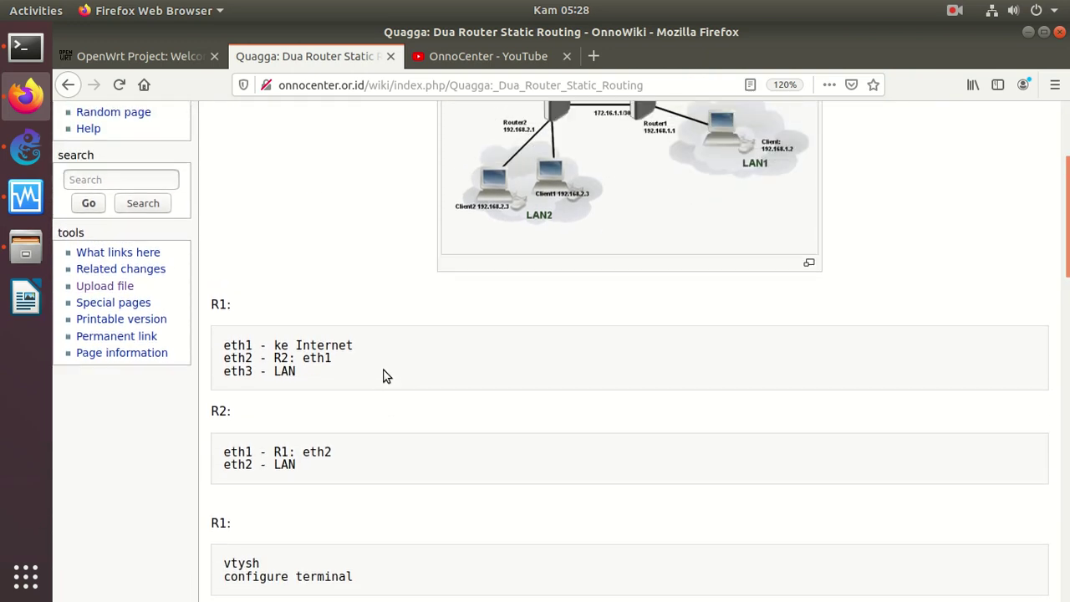
pyautogui.scroll(3, 382, 377)
# Step: Return to the Quagga page and duplicate the "Quagga: Dua Router Static Routing" entry in the Static Routing section's source
pyautogui.click(68, 84)
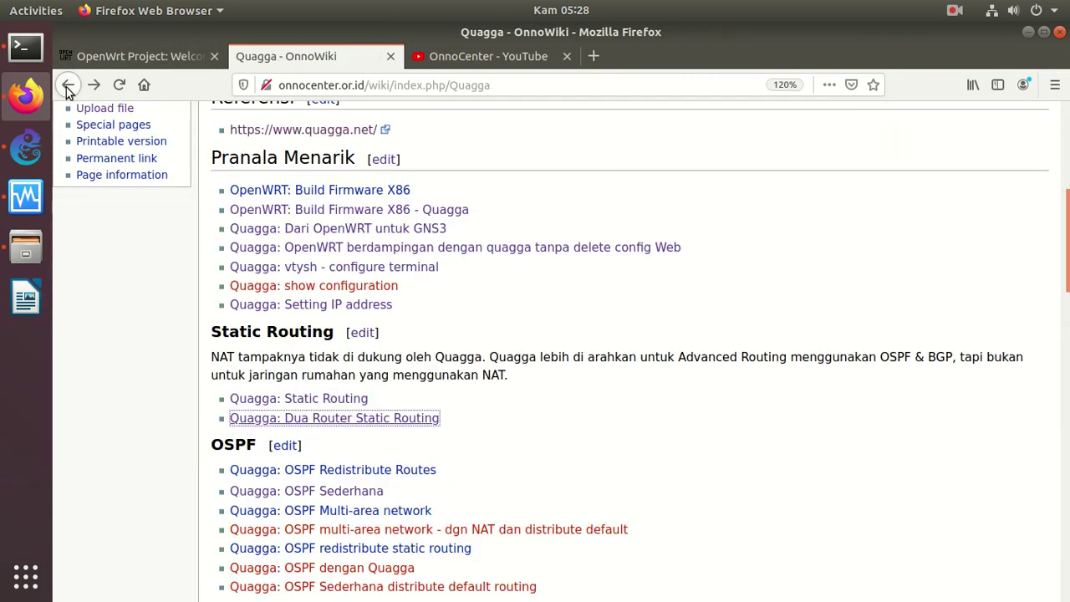
pyautogui.click(365, 332)
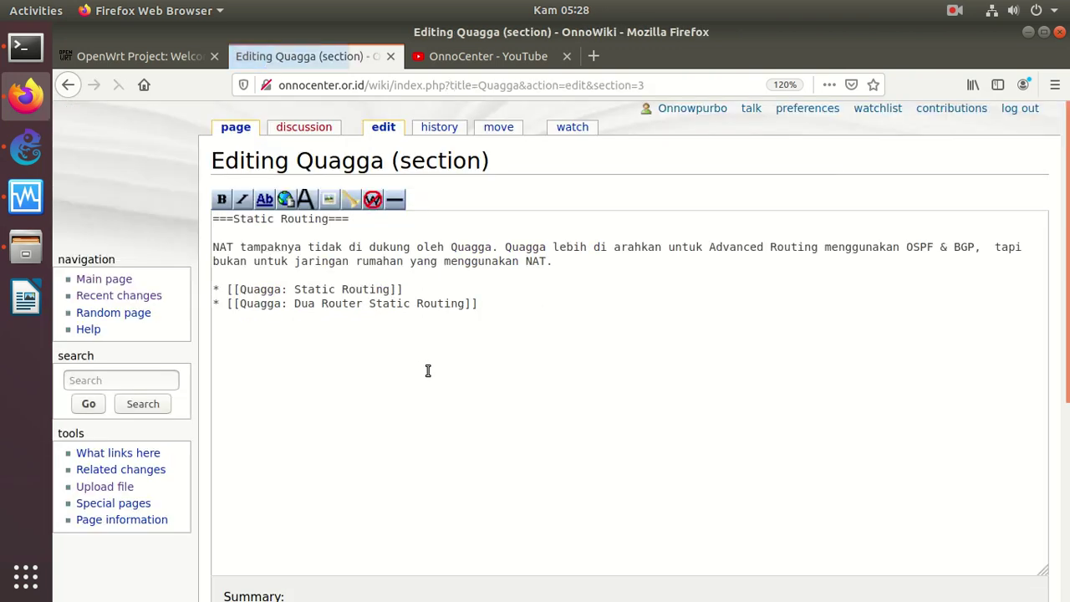
pyautogui.moveTo(475, 308); pyautogui.dragTo(214, 303)
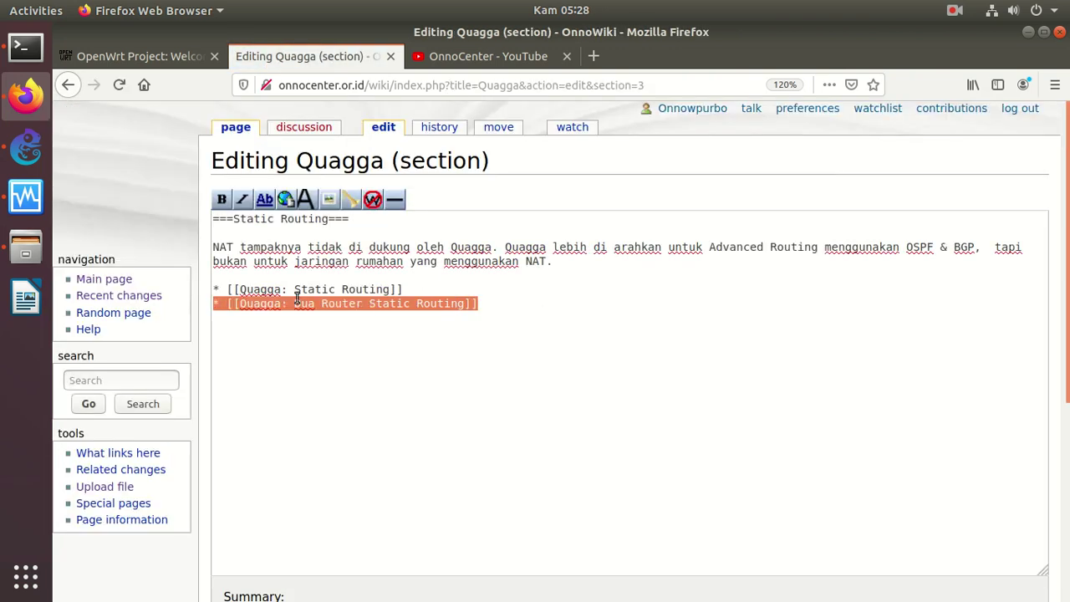
pyautogui.rightClick(318, 303)
pyautogui.click(359, 425)
pyautogui.click(302, 334)
pyautogui.rightClick(302, 334)
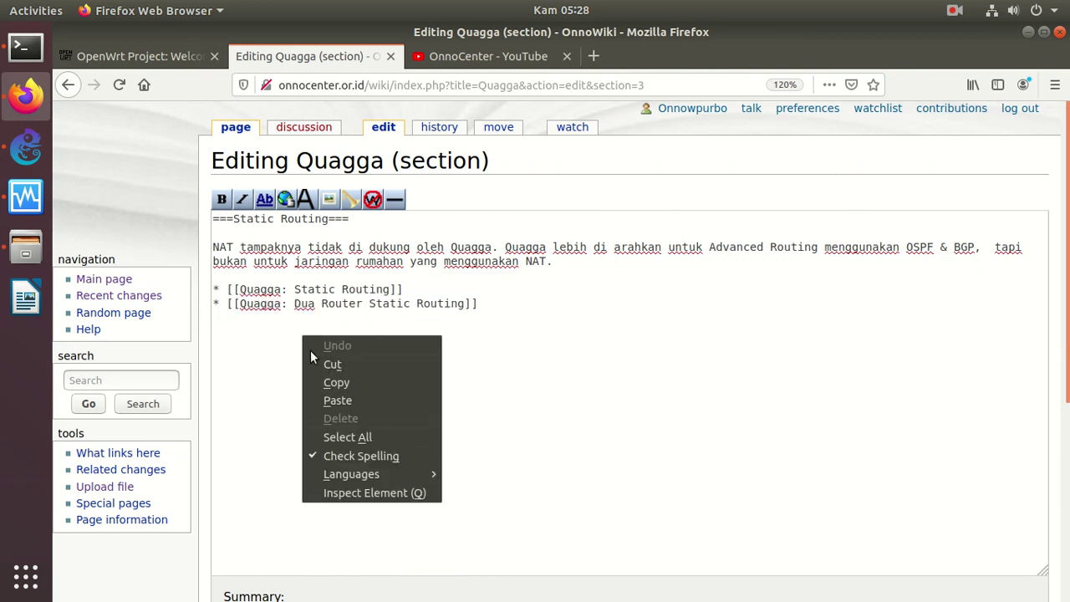
pyautogui.click(333, 401)
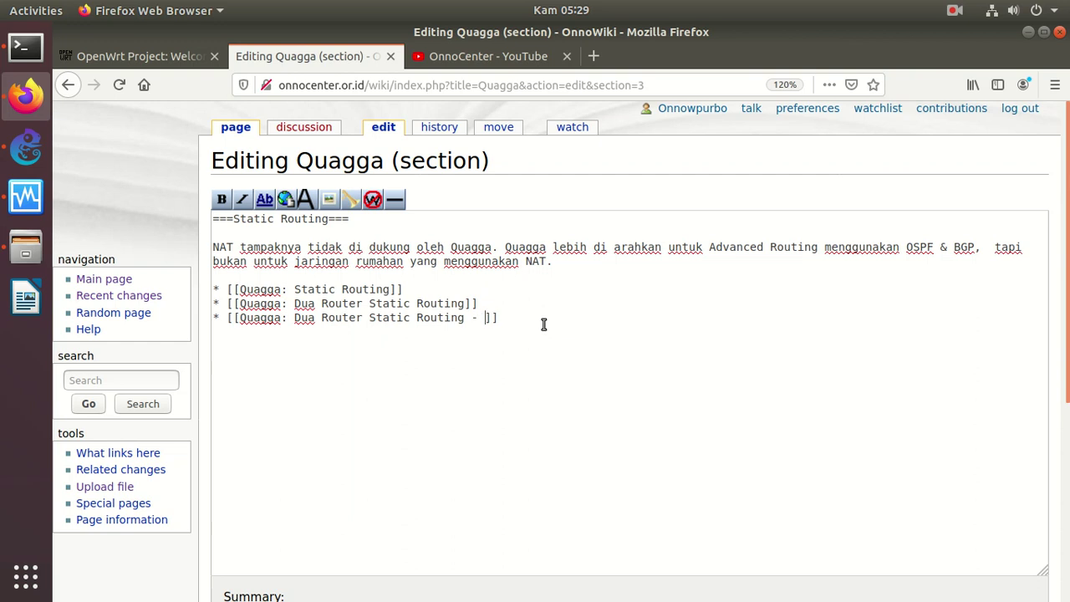
# Step: Title the duplicated link "Quagga: Dua Router Static Routing - eth07 WAN" and save the section
pyautogui.write('eth07 WAN eth')
pyautogui.press('BackSpace')
pyautogui.press('BackSpace')
pyautogui.press('BackSpace')
pyautogui.press('BackSpace')
pyautogui.moveTo(1066, 216); pyautogui.dragTo(730, 509)
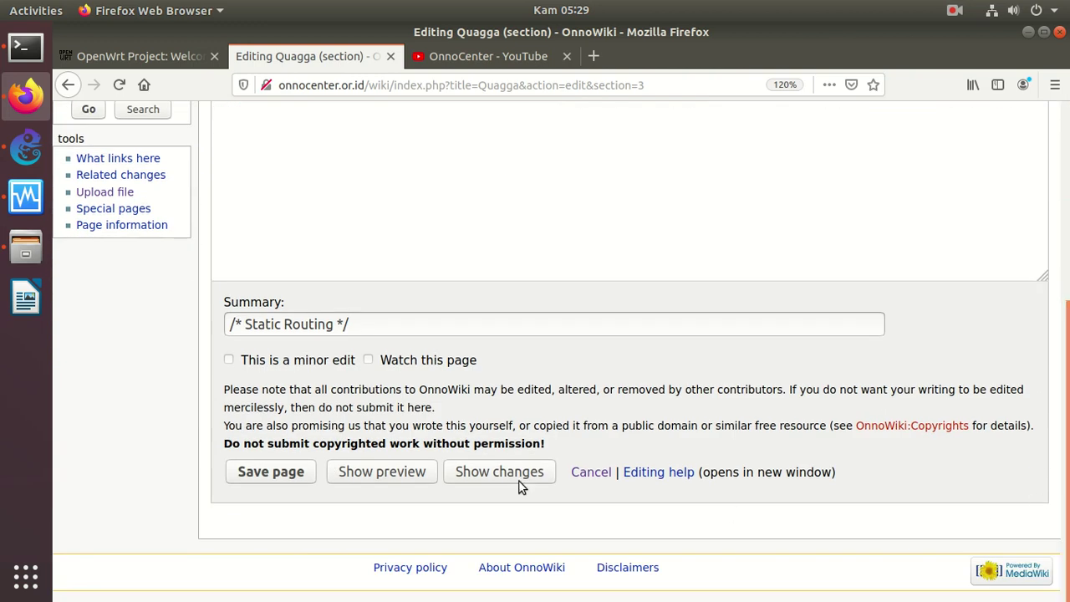
pyautogui.click(268, 473)
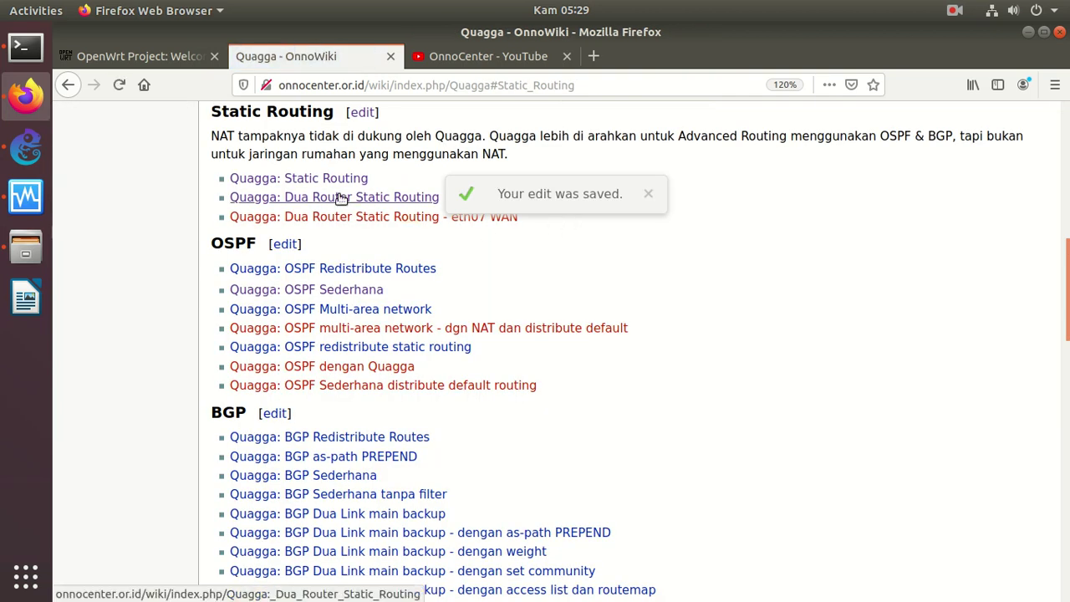
# Step: Open "Quagga: Dua Router Static Routing" in a separate tab and copy its entire wiki source, leaving the page unedited
pyautogui.rightClick(341, 197)
pyautogui.click(401, 208)
pyautogui.click(492, 52)
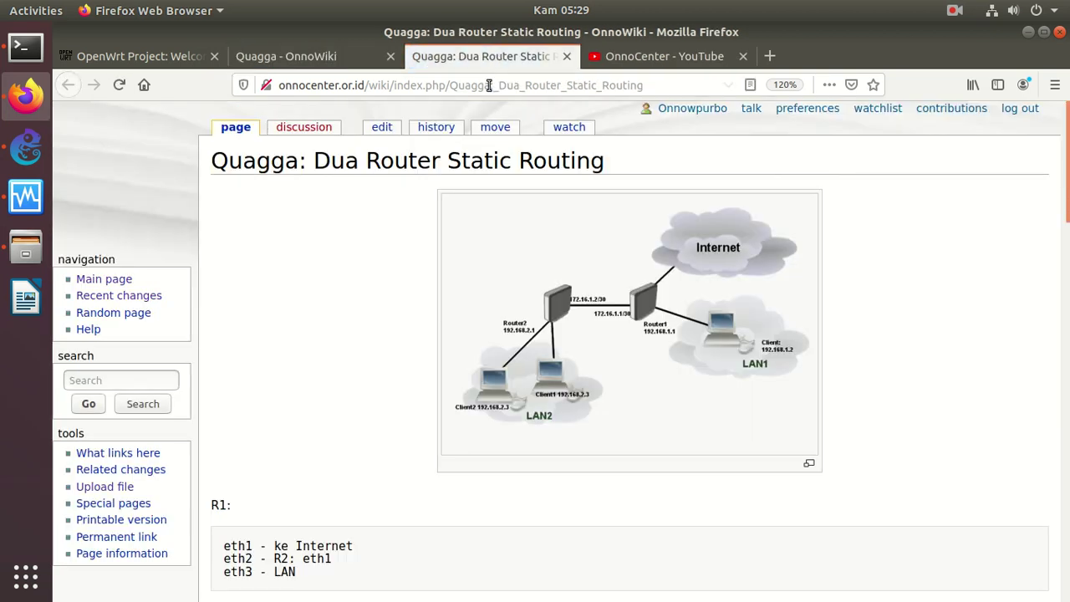
pyautogui.click(383, 130)
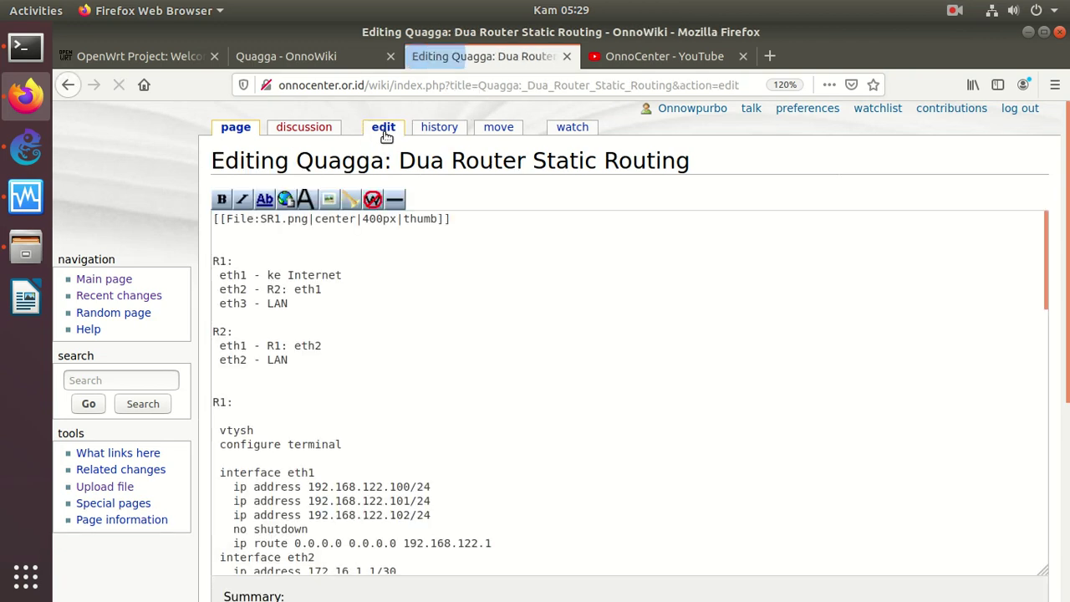
pyautogui.hotkey('ctrl', 'a')
pyautogui.rightClick(393, 241)
pyautogui.click(431, 289)
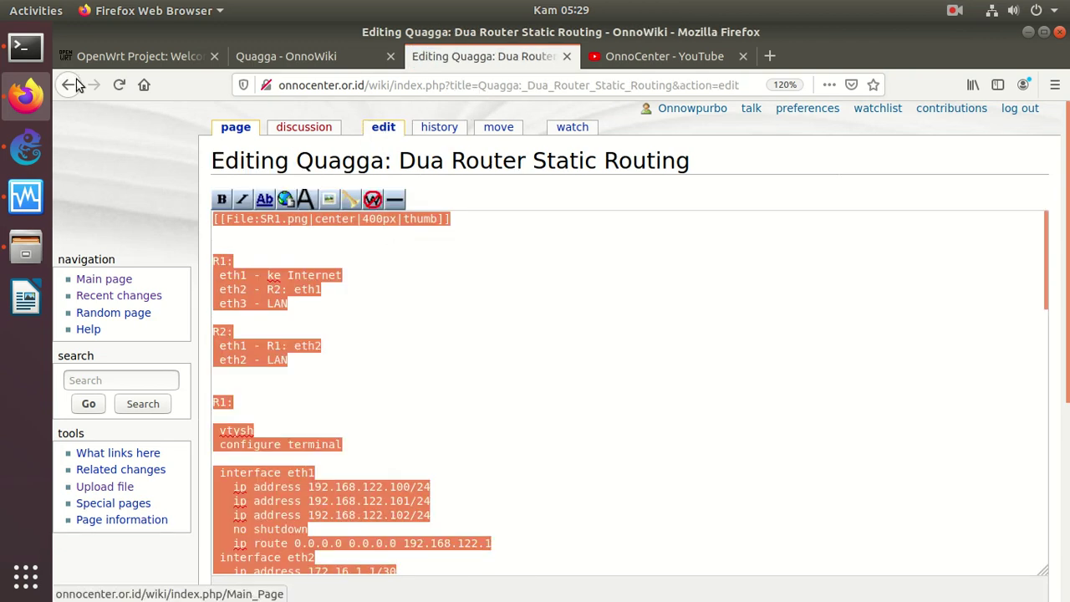
pyautogui.click(72, 85)
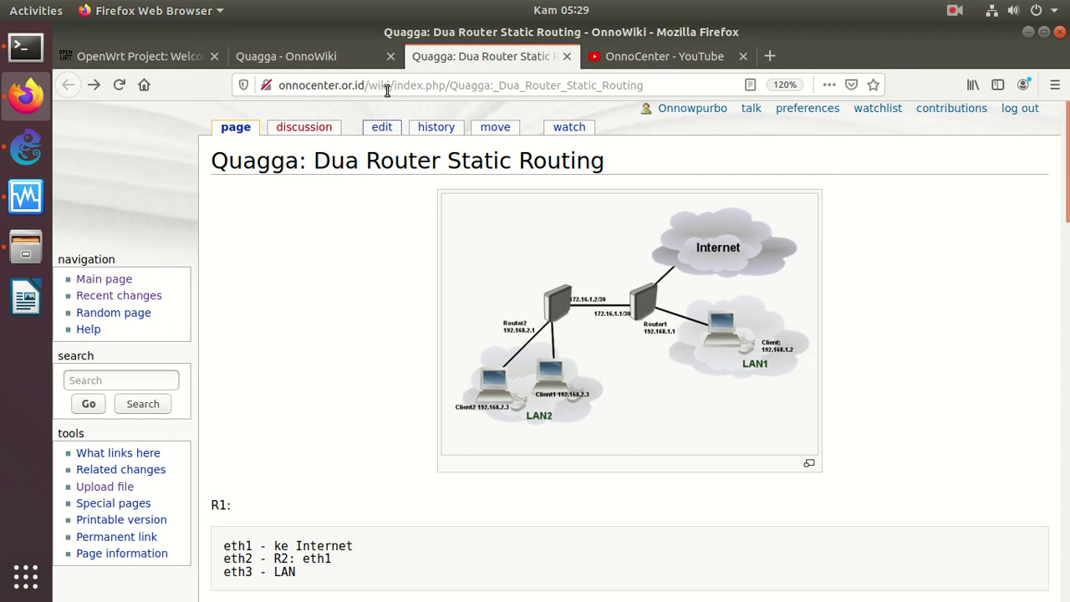
# Step: Open the uncreated "Quagga: Dua Router Static Routing - eth07 WAN" page in a new tab and paste the copied source into it
pyautogui.click(316, 52)
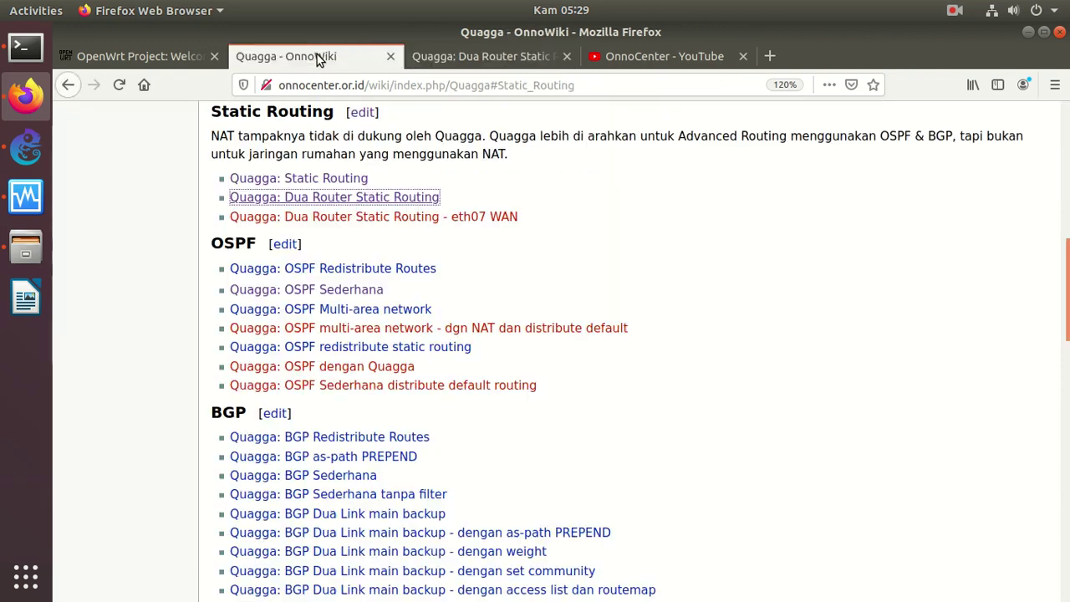
pyautogui.rightClick(324, 222)
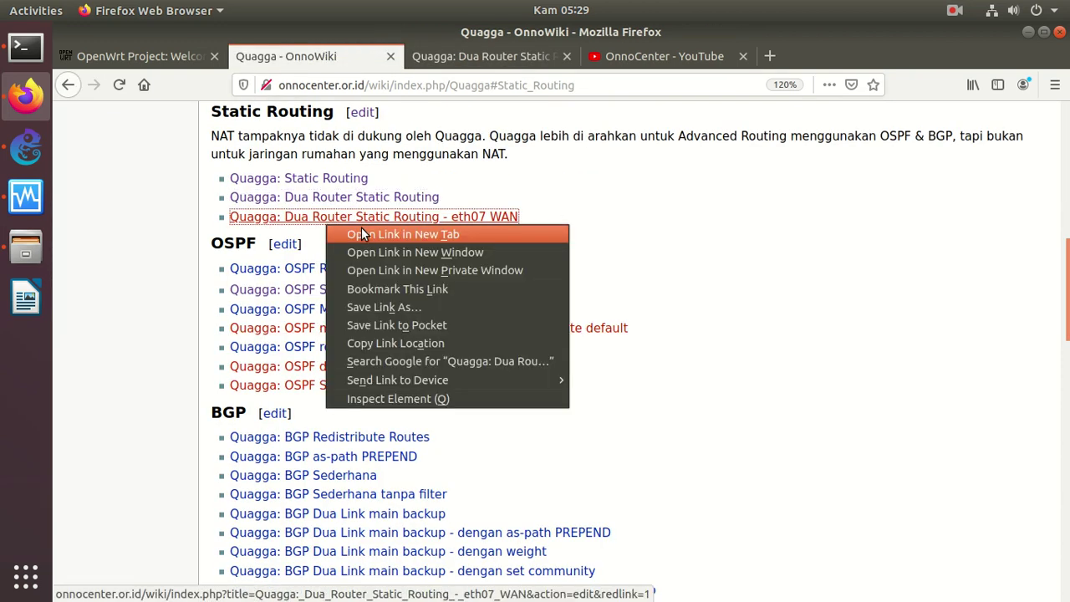
pyautogui.click(359, 233)
pyautogui.click(473, 56)
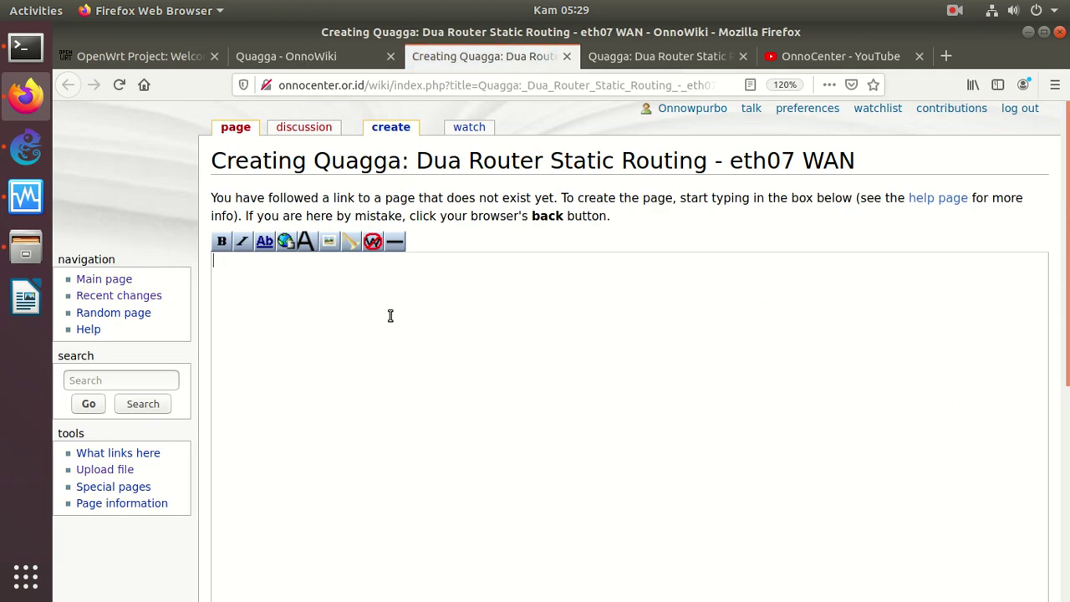
pyautogui.hotkey('ctrl', 'v')
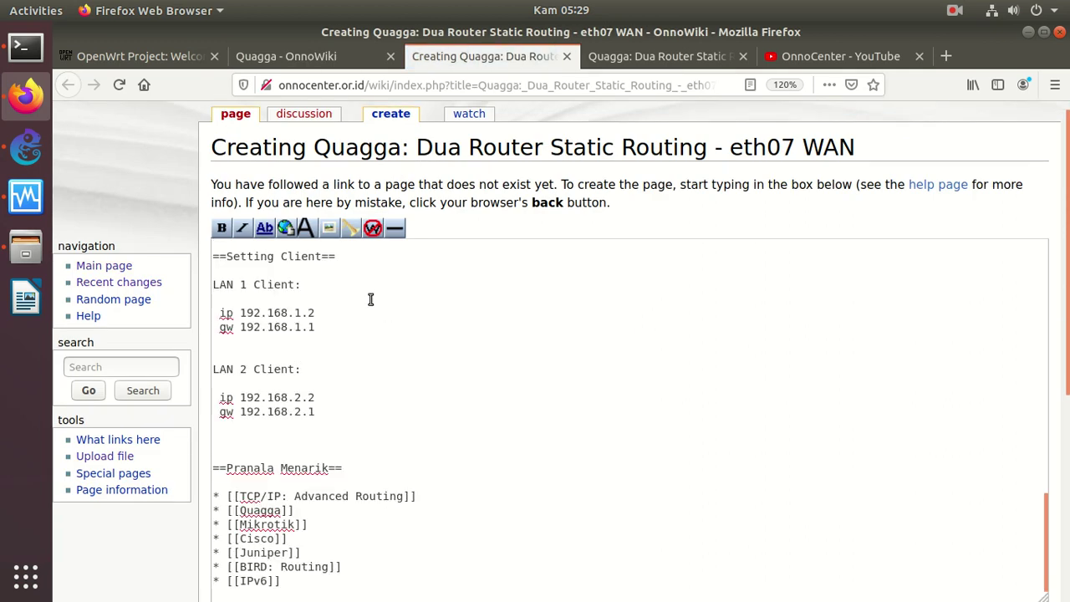
# Step: In the first R1 interface list, set the Internet interface to eth7 and describe its destination as "ke Cloud Internet"
pyautogui.press('Down')
pyautogui.press('Down')
pyautogui.press('Up')
pyautogui.press('Up')
pyautogui.press('Up')
pyautogui.press('Up')
pyautogui.press('Up')
pyautogui.press('Up')
pyautogui.press('Up')
pyautogui.press('Up')
pyautogui.press('Up')
pyautogui.press('Up')
pyautogui.press('Up')
pyautogui.press('Up')
pyautogui.press('Up')
pyautogui.press('Up')
pyautogui.press('Up')
pyautogui.press('Up')
pyautogui.press('Up')
pyautogui.press('Up')
pyautogui.press('Up')
pyautogui.press('Up')
pyautogui.press('Up')
pyautogui.press('Up')
pyautogui.press('Up')
pyautogui.press('Up')
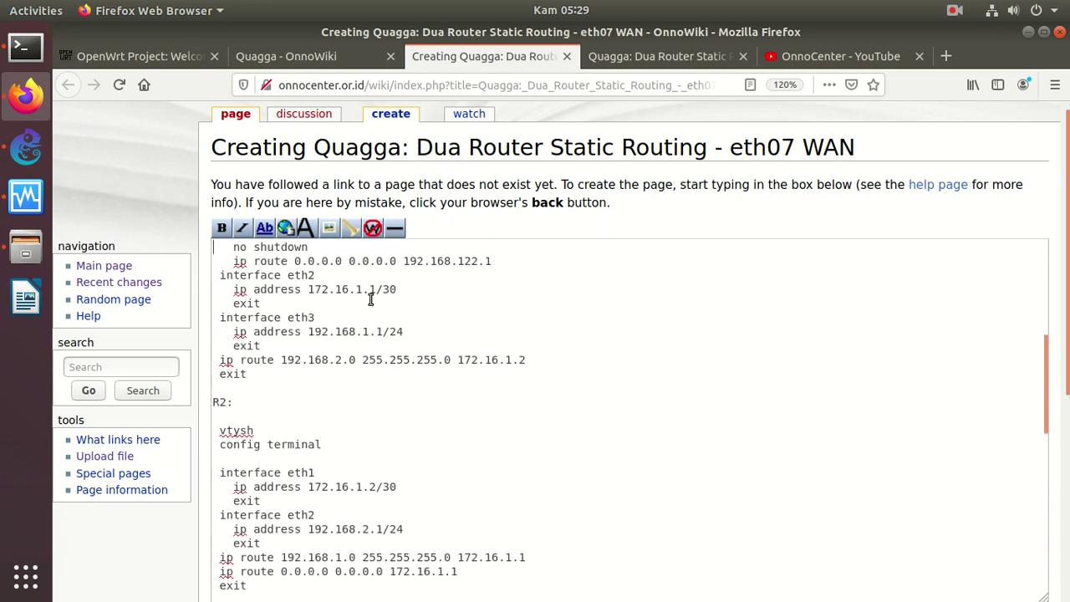
pyautogui.press('Up')
pyautogui.press('Up')
pyautogui.press('Up')
pyautogui.press('Up')
pyautogui.press('Up')
pyautogui.press('Up')
pyautogui.press('Up')
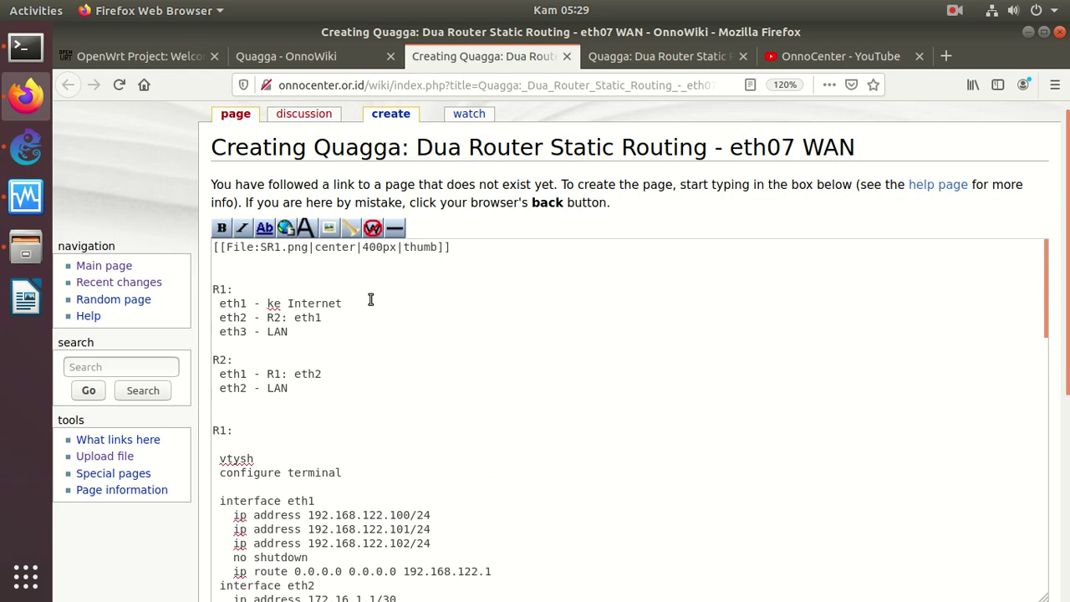
pyautogui.press('Right')
pyautogui.press('Right')
pyautogui.press('Right')
pyautogui.press('BackSpace')
pyautogui.write('7')
pyautogui.press('Right')
pyautogui.press('Right')
pyautogui.press('Right')
pyautogui.press('Right')
pyautogui.press('Right')
pyautogui.press('Right')
pyautogui.write('Cloud')
# Step: Set the R1 interface that connects to R2 to eth0 in the interface list
pyautogui.press('Left')
pyautogui.press('Left')
pyautogui.press('Left')
pyautogui.press('Left')
pyautogui.press('Left')
pyautogui.press('Left')
pyautogui.press('Left')
pyautogui.press('Left')
pyautogui.press('Left')
pyautogui.press('Left')
pyautogui.press('BackSpace')
pyautogui.write('-')
pyautogui.press('BackSpace')
pyautogui.write('0')
# Step: Change the R1 interface leading to Cloud Internet to eth8
pyautogui.press('Right')
pyautogui.press('Right')
pyautogui.press('Right')
pyautogui.press('Right')
pyautogui.press('Right')
pyautogui.press('Right')
pyautogui.press('Right')
pyautogui.press('Right')
pyautogui.press('Right')
pyautogui.press('Right')
pyautogui.press('Right')
pyautogui.press('Up')
pyautogui.press('Left')
pyautogui.press('Left')
pyautogui.press('Left')
pyautogui.press('Left')
pyautogui.press('Left')
pyautogui.press('Left')
pyautogui.press('Left')
pyautogui.press('Left')
pyautogui.press('Left')
pyautogui.press('Left')
pyautogui.press('Left')
pyautogui.press('BackSpace')
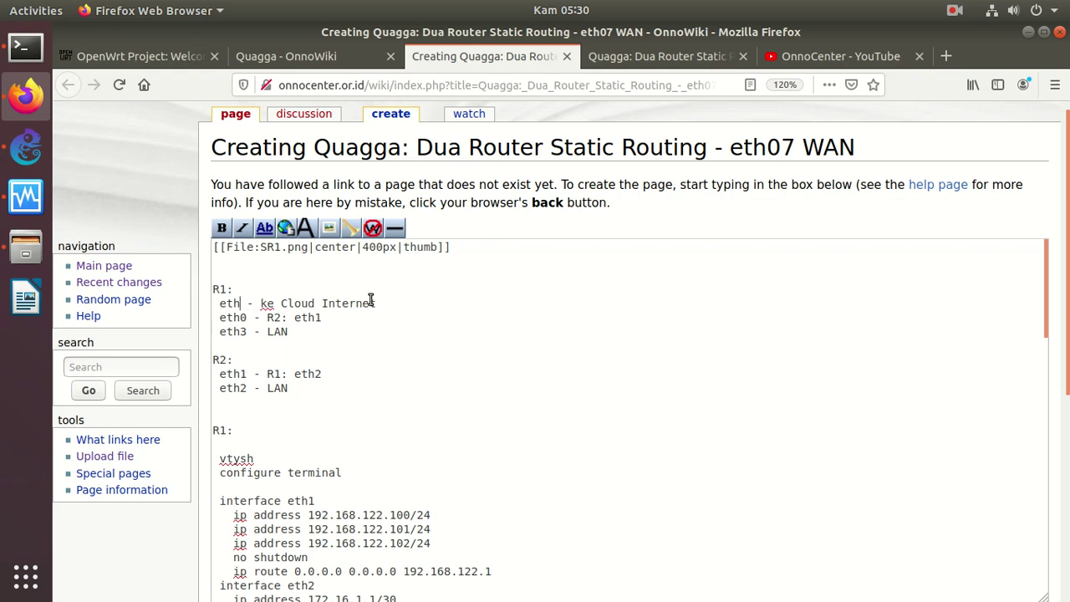
pyautogui.write('8')
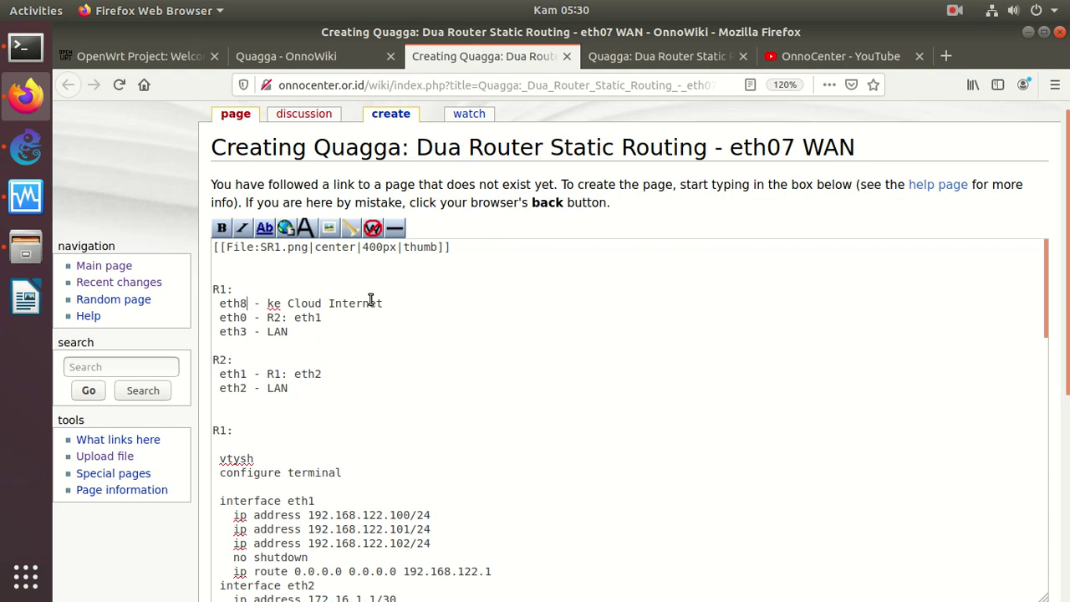
# Step: Review the R1 and R2 interface lists and the R1 vtysh interface configuration below them in the page source
pyautogui.press('Down')
pyautogui.press('Down')
pyautogui.press('Down')
pyautogui.press('Down')
pyautogui.press('Down')
pyautogui.press('Down')
pyautogui.press('Down')
pyautogui.press('Down')
pyautogui.press('Down')
pyautogui.press('Down')
pyautogui.press('Down')
pyautogui.press('Down')
pyautogui.press('Down')
pyautogui.press('Down')
pyautogui.press('Down')
pyautogui.press('Down')
pyautogui.press('Down')
pyautogui.press('Down')
pyautogui.press('Down')
pyautogui.press('Down')
pyautogui.press('Up')
pyautogui.press('Up')
pyautogui.press('Up')
pyautogui.press('Up')
pyautogui.press('Up')
pyautogui.press('Up')
pyautogui.press('Up')
pyautogui.press('Up')
pyautogui.press('Up')
pyautogui.press('Up')
pyautogui.press('Up')
pyautogui.press('Up')
pyautogui.press('Up')
pyautogui.press('Up')
pyautogui.press('Up')
pyautogui.press('Up')
pyautogui.press('Up')
pyautogui.press('Up')
pyautogui.press('Up')
pyautogui.press('Up')
pyautogui.press('Up')
pyautogui.press('Up')
pyautogui.press('Up')
pyautogui.press('Up')
pyautogui.press('Up')
pyautogui.press('Up')
pyautogui.press('Up')
pyautogui.press('Up')
pyautogui.press('Up')
pyautogui.press('Up')
pyautogui.press('Up')
pyautogui.press('Up')
pyautogui.press('Up')
pyautogui.press('Up')
pyautogui.press('Up')
pyautogui.press('Up')
pyautogui.press('Up')
pyautogui.press('Up')
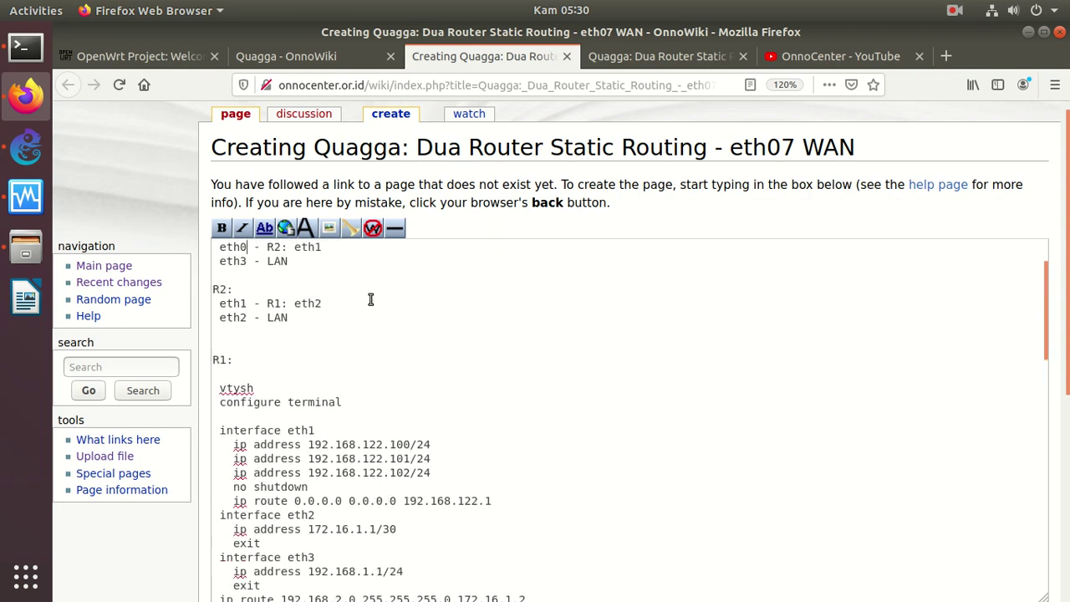
pyautogui.press('Right')
pyautogui.press('Right')
pyautogui.press('Right')
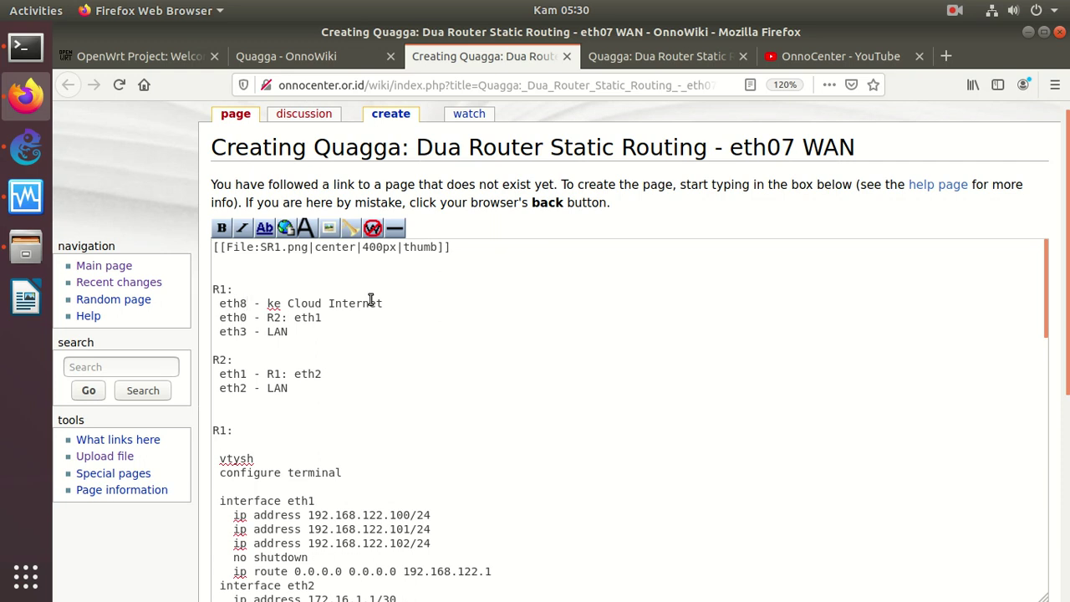
pyautogui.click(948, 8)
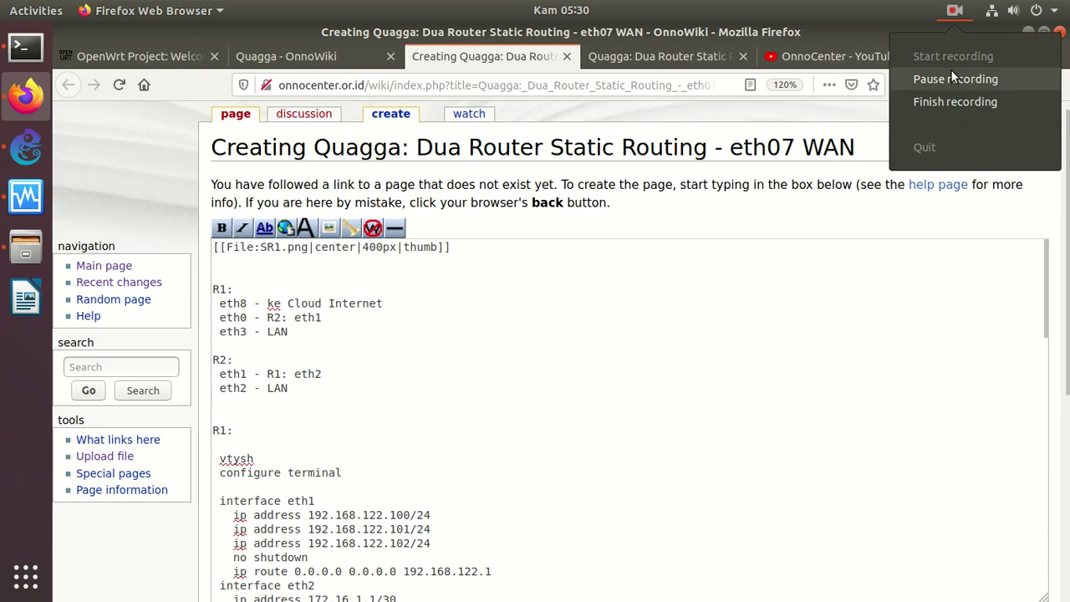
pyautogui.press('Escape')
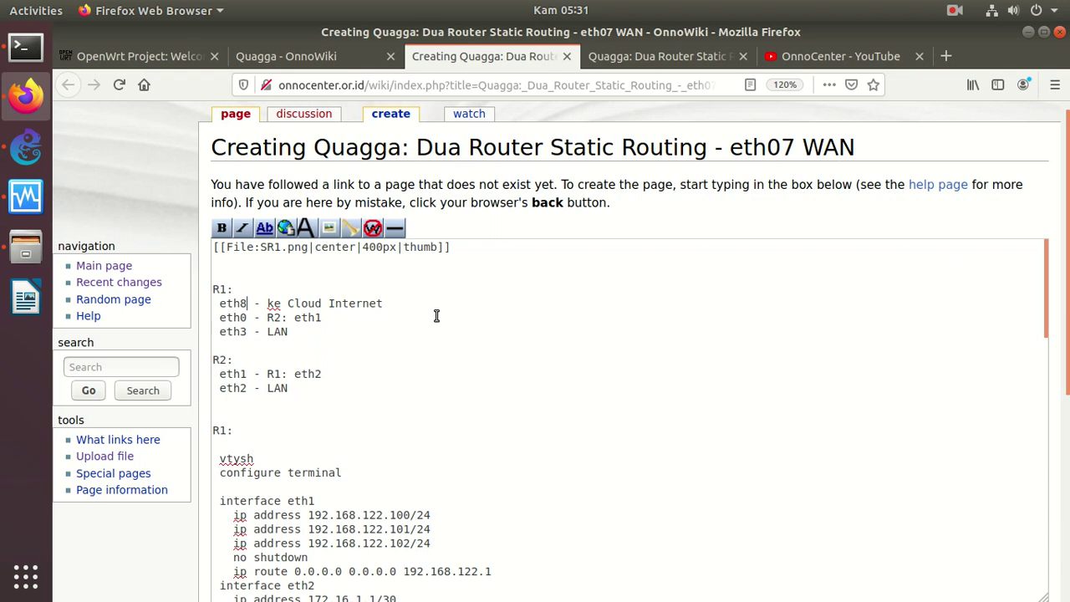
# Step: In the R1 interface list, change the interface connecting to R2 to eth1 and the LAN interface to eth7
pyautogui.press('Down')
pyautogui.press('BackSpace')
pyautogui.write('1')
pyautogui.press('Right')
pyautogui.press('Right')
pyautogui.press('Right')
pyautogui.press('Right')
pyautogui.press('Right')
pyautogui.press('Right')
pyautogui.press('Right')
pyautogui.press('Right')
pyautogui.press('Right')
pyautogui.press('Down')
pyautogui.press('Left')
pyautogui.press('Left')
pyautogui.press('Left')
pyautogui.press('Left')
pyautogui.press('Left')
pyautogui.press('Left')
pyautogui.press('BackSpace')
pyautogui.write('2')
pyautogui.press('BackSpace')
pyautogui.write('7')
# Step: In the R2 interface list, set the R1 interface it connects to as eth1 and change the LAN interface to eth7
pyautogui.press('Up')
pyautogui.press('Up')
pyautogui.press('Up')
pyautogui.press('Up')
pyautogui.press('Up')
pyautogui.press('Up')
pyautogui.press('Up')
pyautogui.press('Down')
pyautogui.press('Down')
pyautogui.press('Down')
pyautogui.press('Down')
pyautogui.press('Down')
pyautogui.press('Down')
pyautogui.press('Down')
pyautogui.press('Down')
pyautogui.press('Down')
pyautogui.press('Up')
pyautogui.press('Up')
pyautogui.press('Up')
pyautogui.press('Right')
pyautogui.press('Right')
pyautogui.press('Right')
pyautogui.press('Right')
pyautogui.press('Down')
pyautogui.press('Down')
pyautogui.press('Down')
pyautogui.press('Up')
pyautogui.press('Right')
pyautogui.press('Right')
pyautogui.press('Right')
pyautogui.press('Right')
pyautogui.press('Right')
pyautogui.press('Right')
pyautogui.press('Right')
pyautogui.press('Right')
pyautogui.press('Left')
pyautogui.press('BackSpace')
pyautogui.write('1')
pyautogui.press('Down')
pyautogui.press('Left')
pyautogui.press('Left')
pyautogui.press('Left')
pyautogui.press('Left')
pyautogui.press('Left')
pyautogui.press('Left')
pyautogui.press('BackSpace')
pyautogui.write('7')
# Step: Check the edited interface lists against the interface names in the R1 vtysh configuration, down to the R2 section
pyautogui.press('Up')
pyautogui.press('Up')
pyautogui.press('Up')
pyautogui.press('Up')
pyautogui.press('Up')
pyautogui.press('Up')
pyautogui.press('Up')
pyautogui.press('Down')
pyautogui.press('Down')
pyautogui.press('Down')
pyautogui.press('Down')
pyautogui.press('Down')
pyautogui.press('Down')
pyautogui.press('Down')
pyautogui.press('Down')
pyautogui.press('Down')
pyautogui.press('Down')
pyautogui.press('Down')
pyautogui.press('Down')
pyautogui.press('Down')
pyautogui.press('Down')
pyautogui.press('Down')
pyautogui.press('Down')
pyautogui.press('Down')
pyautogui.press('Down')
pyautogui.press('Down')
pyautogui.press('Down')
pyautogui.press('Down')
pyautogui.press('Down')
pyautogui.press('Down')
pyautogui.press('Down')
pyautogui.press('Down')
pyautogui.press('Down')
pyautogui.press('Down')
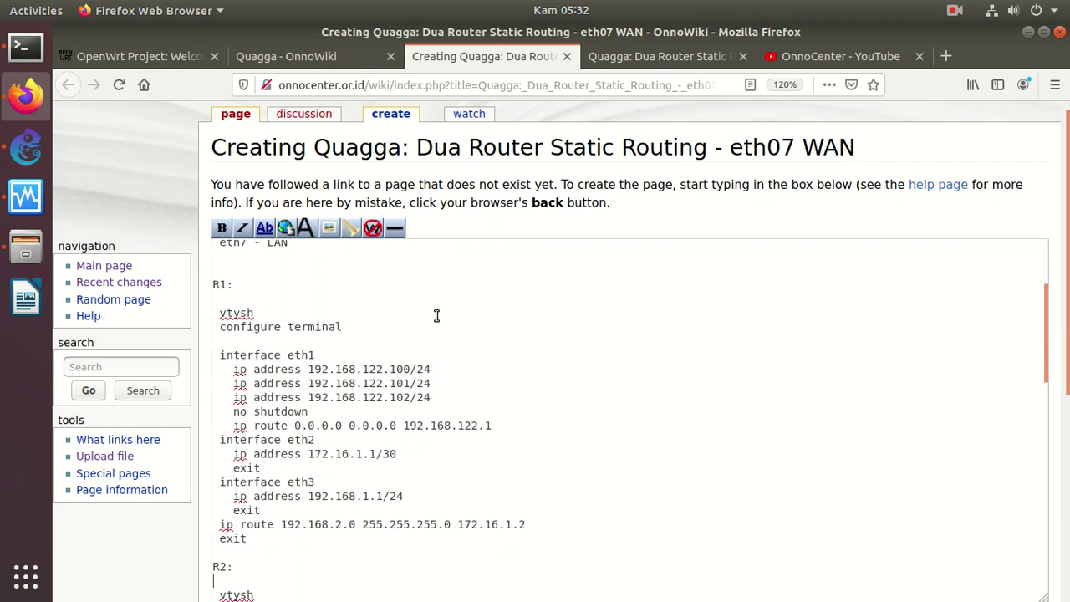
pyautogui.press('Up')
pyautogui.press('Up')
pyautogui.press('Up')
pyautogui.press('Up')
pyautogui.press('Up')
pyautogui.press('Up')
pyautogui.press('Up')
pyautogui.press('Up')
pyautogui.press('Up')
pyautogui.press('Up')
pyautogui.press('Up')
pyautogui.press('Up')
pyautogui.press('Up')
pyautogui.press('Up')
pyautogui.press('Up')
pyautogui.press('Up')
pyautogui.press('Up')
pyautogui.press('Up')
pyautogui.press('Up')
pyautogui.press('Down')
pyautogui.press('Down')
pyautogui.press('Down')
pyautogui.press('Up')
pyautogui.press('Up')
pyautogui.press('Up')
pyautogui.press('Up')
pyautogui.press('Up')
pyautogui.press('Up')
# Step: Change the first interface in the R1 vtysh configuration, holding the 192.168.122.x addresses, to eth8
pyautogui.press('Down')
pyautogui.press('Right')
pyautogui.moveTo(215, 355); pyautogui.dragTo(317, 357)
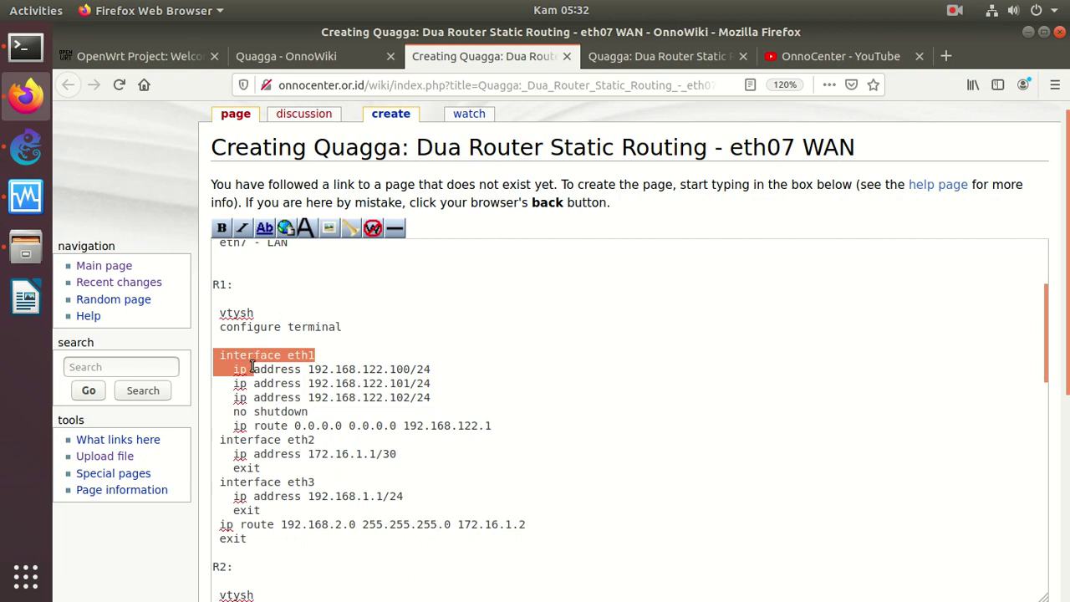
pyautogui.click(328, 359)
pyautogui.press('BackSpace')
pyautogui.write('8')
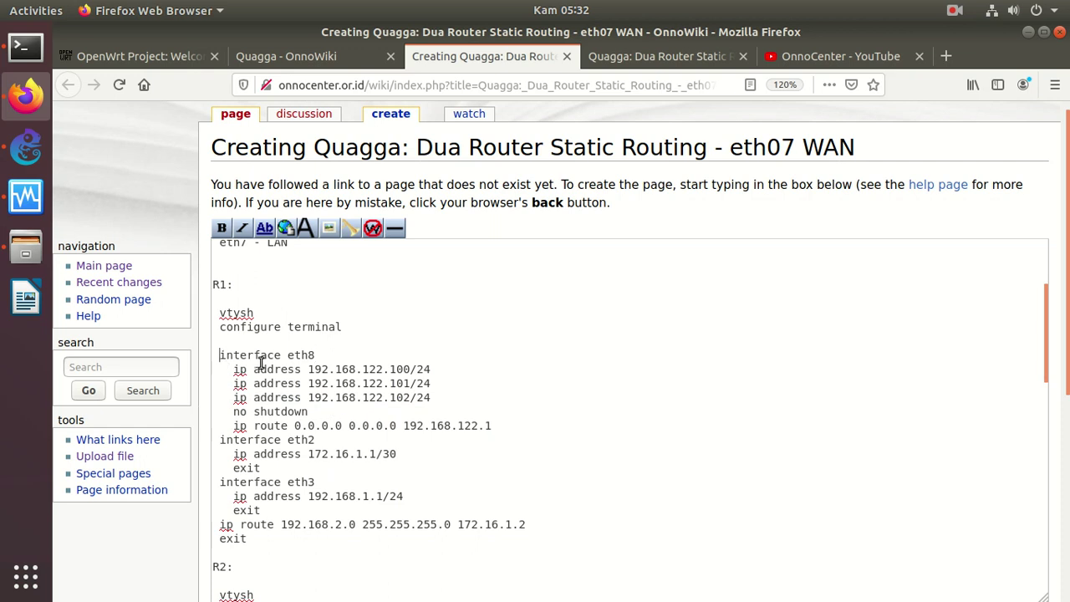
# Step: Comment out the whole R1 eth8 block with # on each line, from the interface line through its default ip route
pyautogui.press('Home')
pyautogui.write('#')
pyautogui.press('Down')
pyautogui.press('Home')
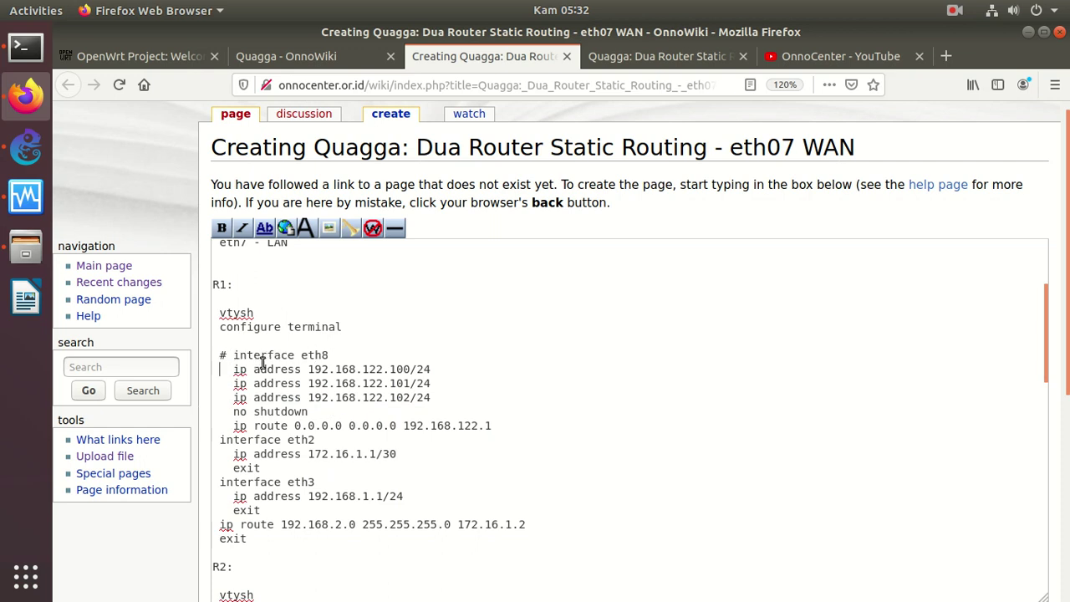
pyautogui.write('#')
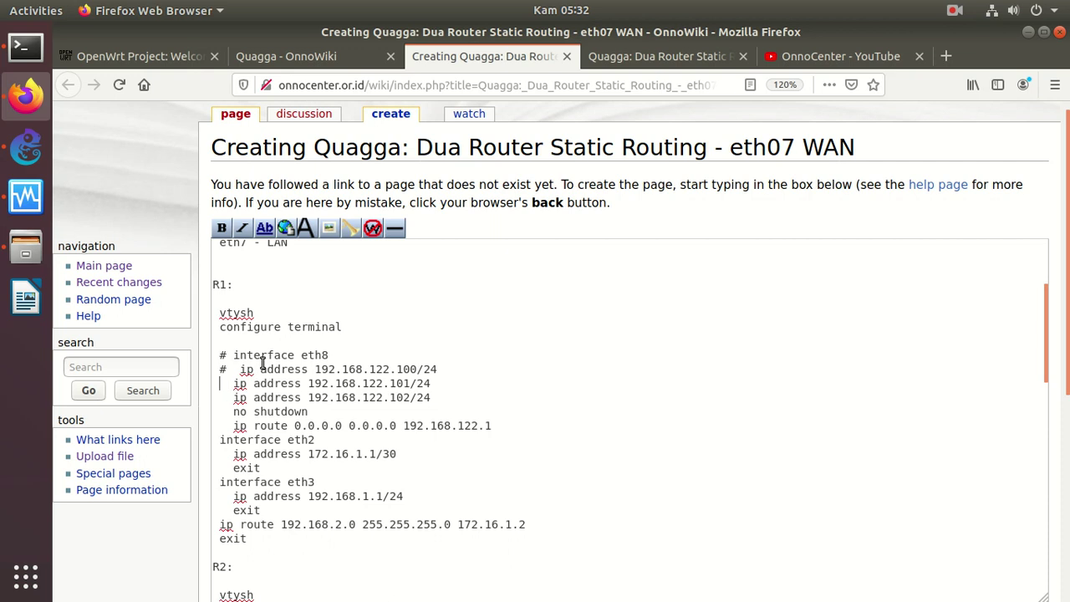
pyautogui.write('#')
pyautogui.press('Down')
pyautogui.press('Home')
pyautogui.write('##')
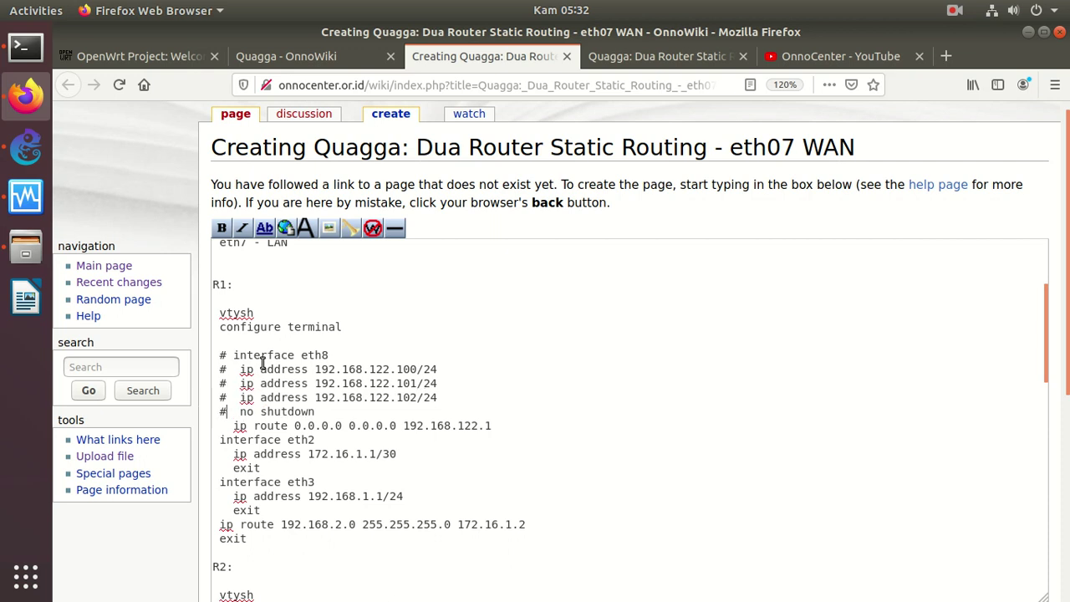
pyautogui.press('Down')
pyautogui.press('Home')
pyautogui.write('#')
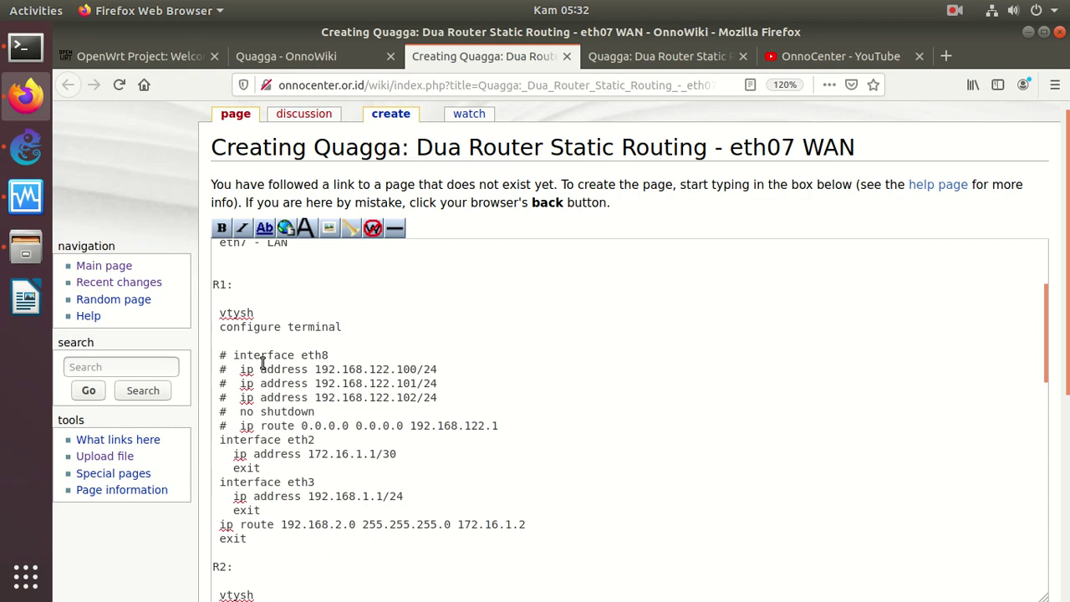
# Step: In the R1 vtysh configuration, change the 172.16.1.1/30 interface to eth1 and the 192.168.1.1/24 interface to eth7
pyautogui.press('Right')
pyautogui.press('Right')
pyautogui.press('Right')
pyautogui.press('Right')
pyautogui.press('Right')
pyautogui.press('Right')
pyautogui.press('Right')
pyautogui.press('Right')
pyautogui.press('Right')
pyautogui.press('Right')
pyautogui.press('Right')
pyautogui.press('BackSpace')
pyautogui.write('1')
pyautogui.press('Down')
pyautogui.press('BackSpace')
pyautogui.write('7')
# Step: Comment out the R1 eth7 block with # on its interface, ip address and exit lines
pyautogui.press('Left')
pyautogui.press('Left')
pyautogui.press('Left')
pyautogui.press('Left')
pyautogui.press('Left')
pyautogui.press('Home')
pyautogui.write('# ')
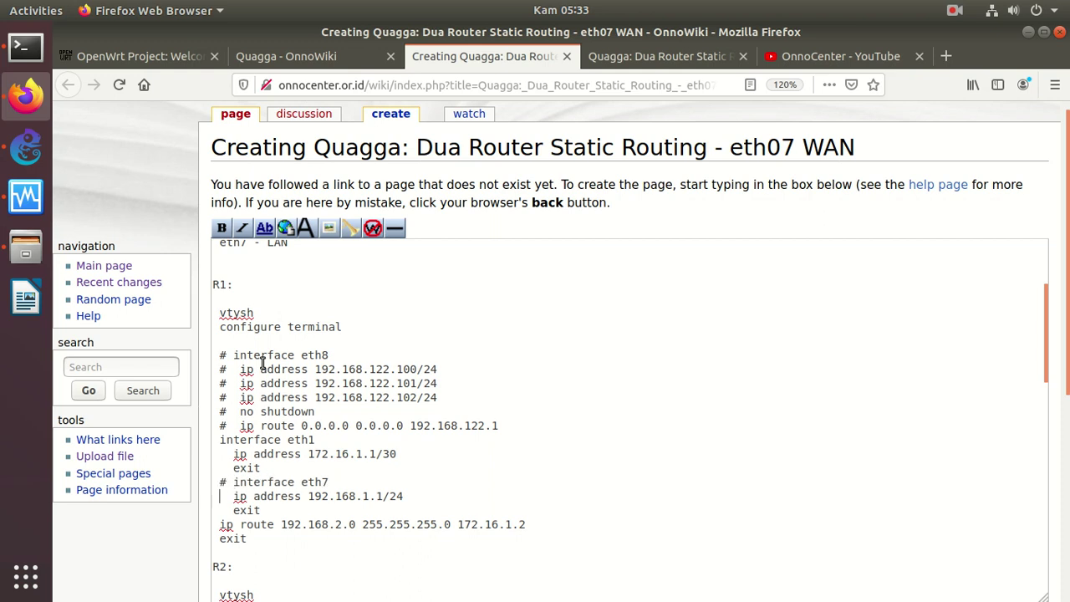
pyautogui.write('#')
pyautogui.press('Down')
pyautogui.press('Home')
pyautogui.write('#')
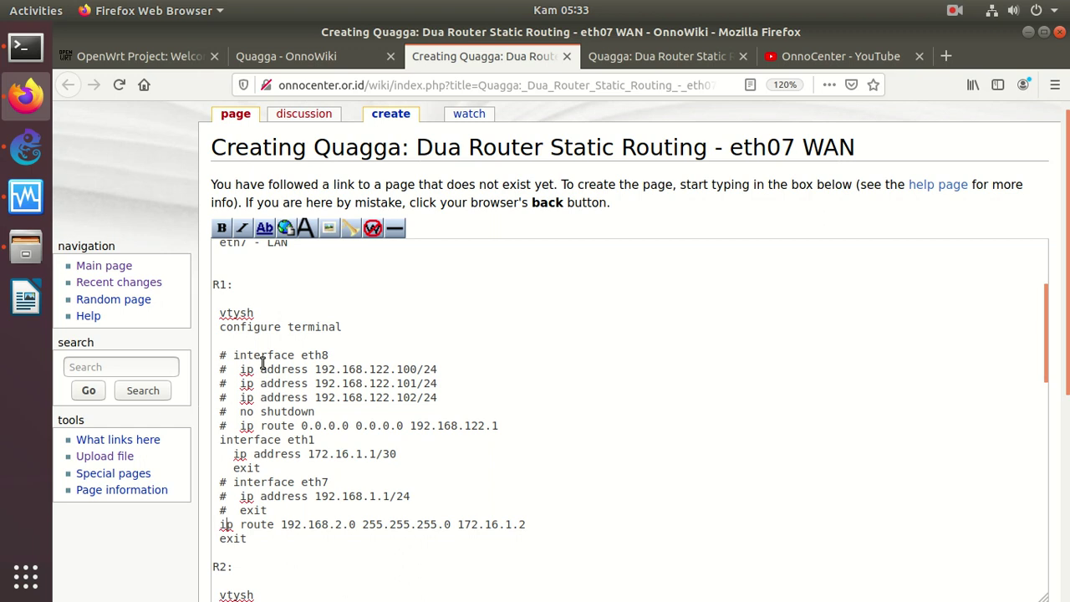
# Step: Review the R1 vtysh configuration and the R2 configuration below it for interface and network entries
pyautogui.press('Left')
pyautogui.press('Left')
pyautogui.press('Up')
pyautogui.press('Up')
pyautogui.press('Up')
pyautogui.press('Up')
pyautogui.press('Up')
pyautogui.press('Up')
pyautogui.press('Up')
pyautogui.press('Up')
pyautogui.press('Up')
pyautogui.press('Up')
pyautogui.press('Up')
pyautogui.press('Up')
pyautogui.press('Up')
pyautogui.press('Up')
pyautogui.press('Up')
pyautogui.press('Down')
pyautogui.press('Down')
pyautogui.press('Down')
pyautogui.press('Down')
pyautogui.press('Down')
pyautogui.press('Down')
pyautogui.press('Down')
pyautogui.press('Down')
pyautogui.press('Down')
pyautogui.press('Down')
pyautogui.press('Down')
pyautogui.press('Down')
pyautogui.press('Down')
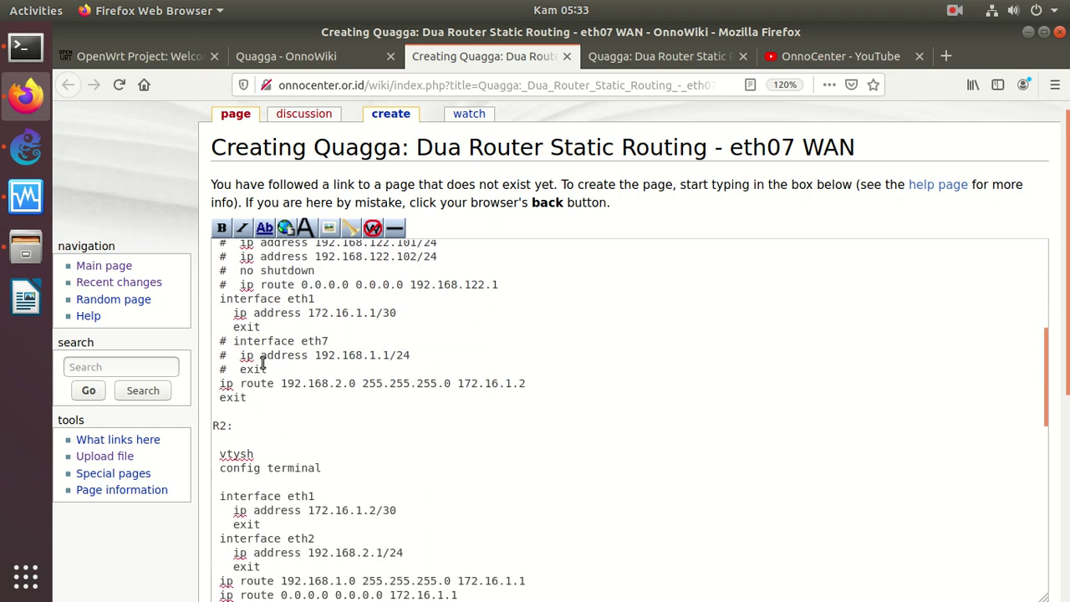
# Step: In the R1 interface list, add (192.168.123.x/24) after the eth7 LAN entry
pyautogui.press('Up')
pyautogui.press('Up')
pyautogui.press('Up')
pyautogui.press('Up')
pyautogui.press('Up')
pyautogui.press('Up')
pyautogui.press('Up')
pyautogui.press('Up')
pyautogui.press('Up')
pyautogui.press('Up')
pyautogui.press('Up')
pyautogui.press('Up')
pyautogui.press('Up')
pyautogui.press('Up')
pyautogui.press('Up')
pyautogui.press('Up')
pyautogui.press('Up')
pyautogui.press('Up')
pyautogui.press('Up')
pyautogui.press('Up')
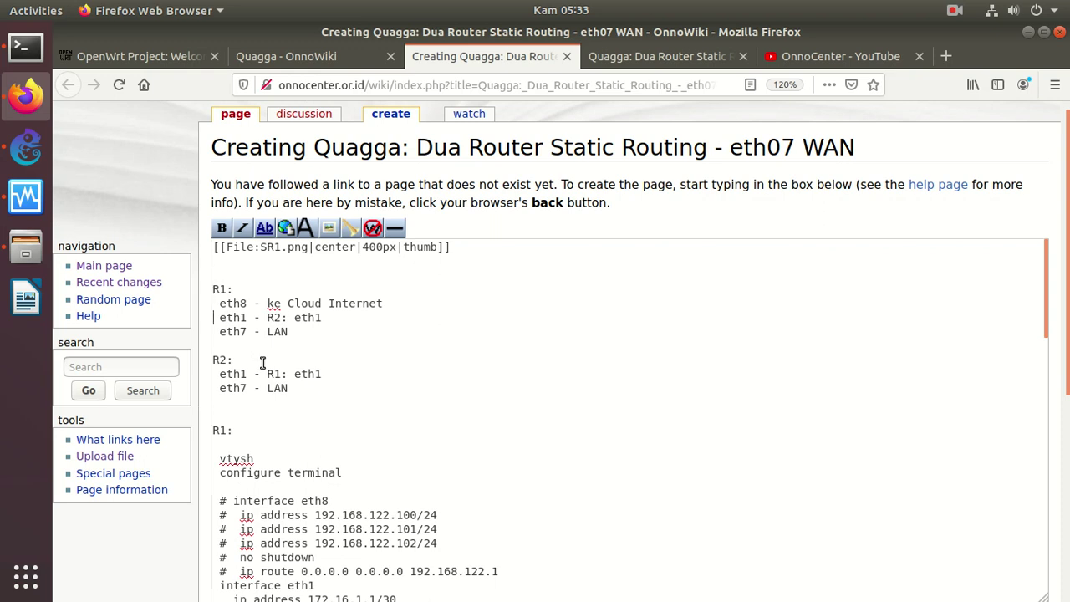
pyautogui.write('(192.168.123.x/24)')
# Step: Copy the R1 LAN network note to the R2 eth7 LAN entry and change it to 192.168.124.x/24
pyautogui.moveTo(418, 333); pyautogui.dragTo(296, 335)
pyautogui.rightClick(320, 334)
pyautogui.click(355, 382)
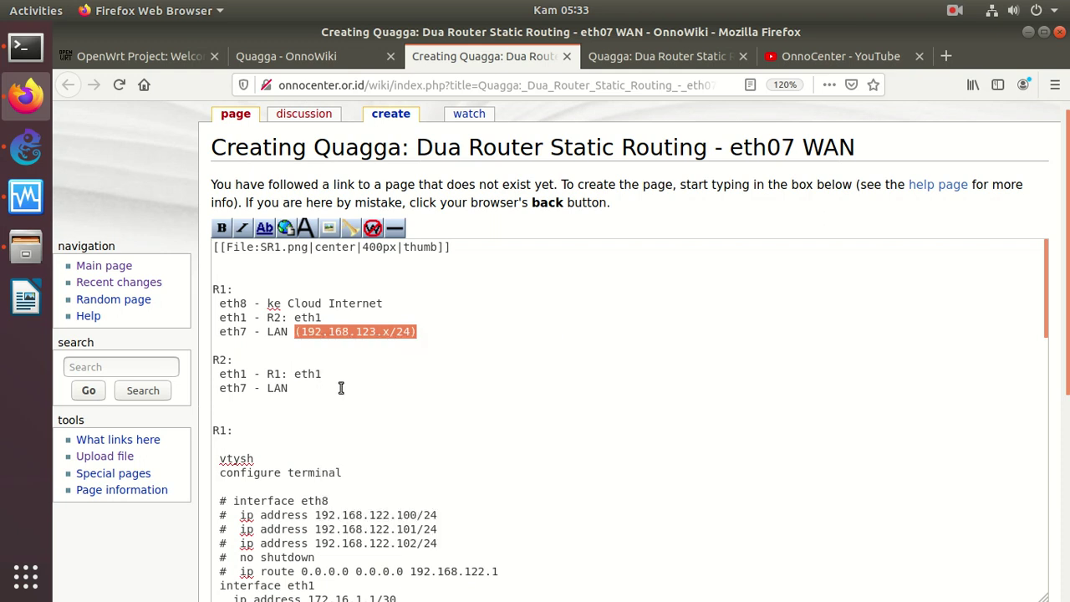
pyautogui.click(338, 390)
pyautogui.hotkey('ctrl', 'v')
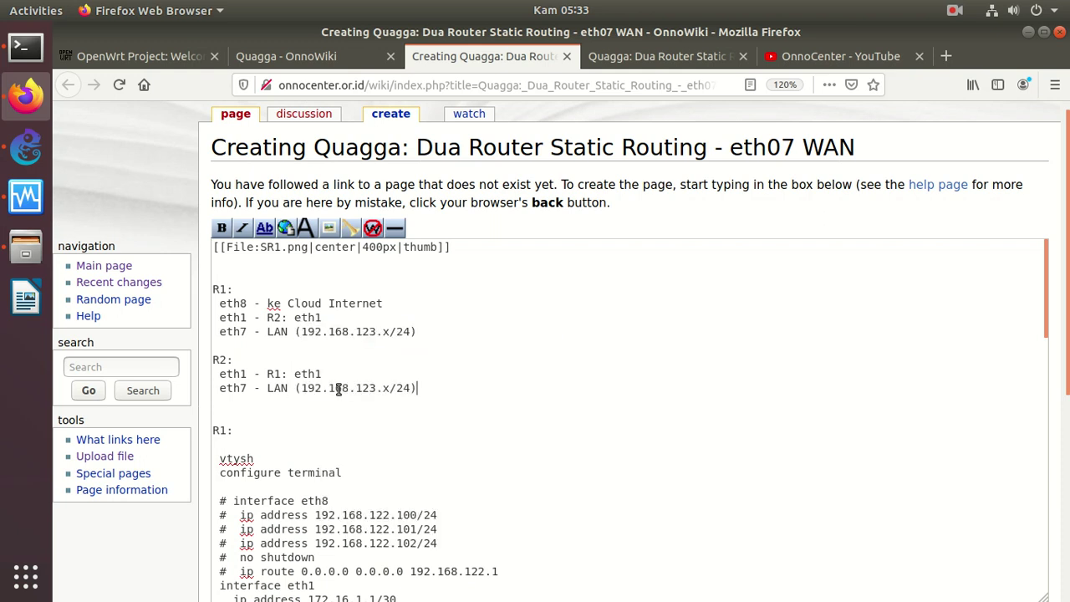
pyautogui.press('Left')
pyautogui.press('Left')
pyautogui.press('BackSpace')
pyautogui.write('4')
# Step: Set the destination network of the R1 static route via 172.16.1.2 to 192.168.124.0
pyautogui.scroll(-4, 338, 391)
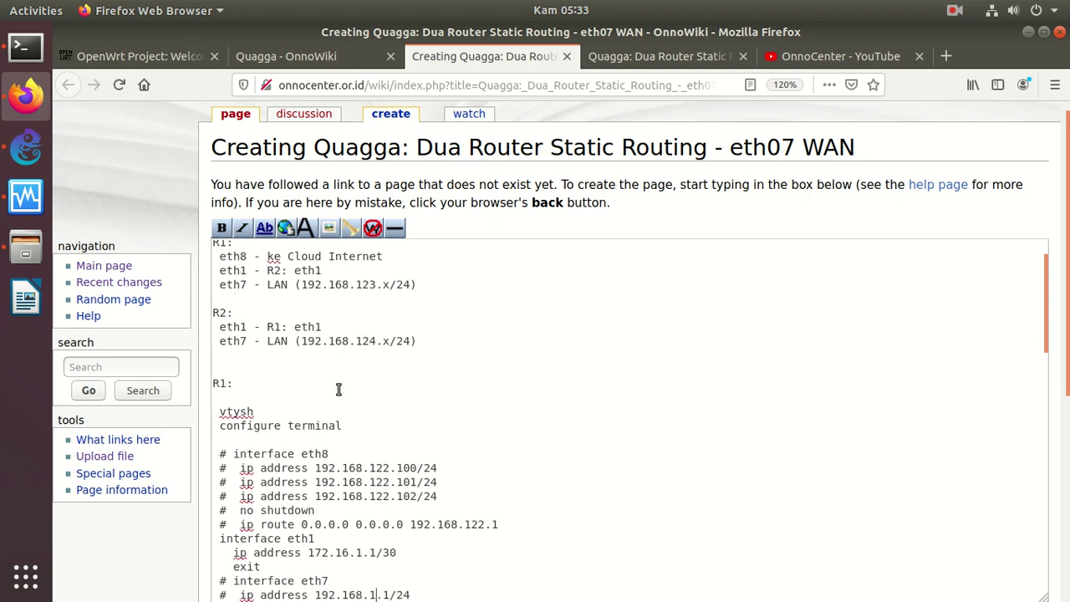
pyautogui.press('Up')
pyautogui.press('Up')
pyautogui.press('Left')
pyautogui.press('Left')
pyautogui.press('BackSpace')
pyautogui.write('12')
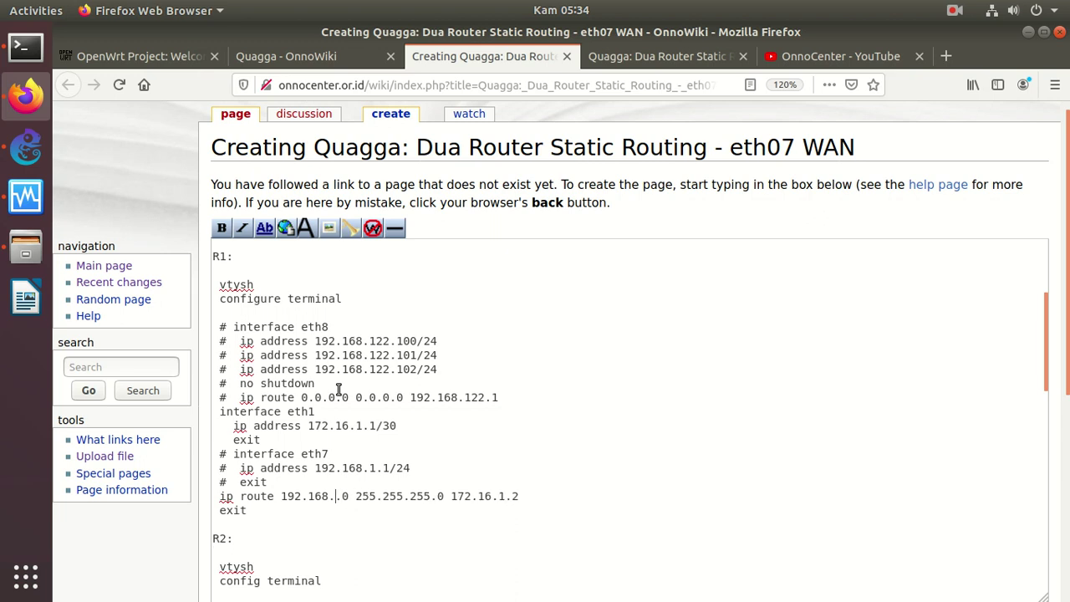
pyautogui.write('4')
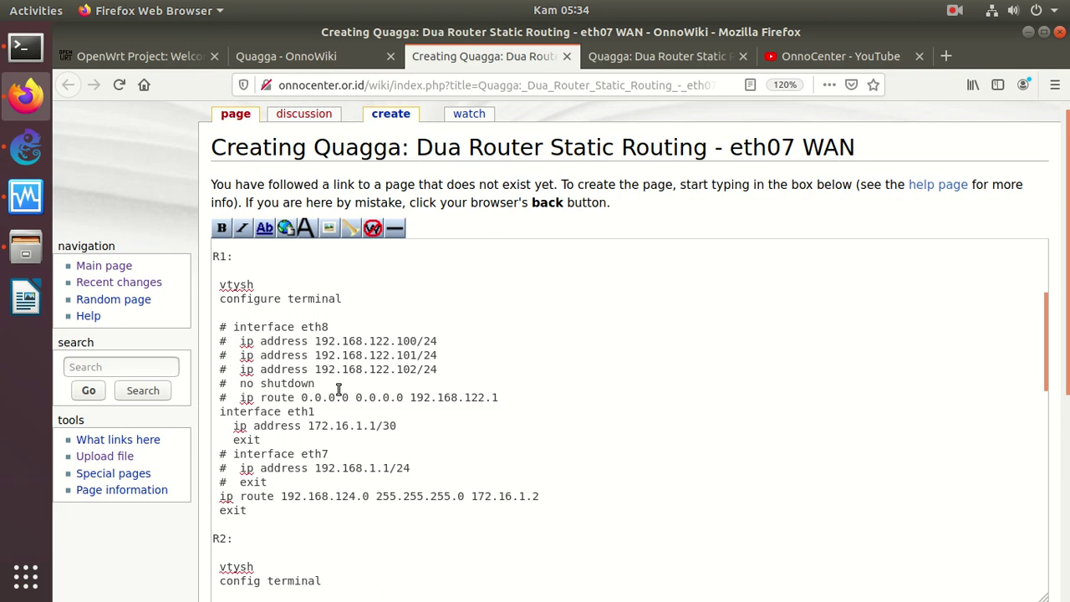
# Step: Comment out the R2 eth2 block with # on its interface, ip address and exit lines
pyautogui.press('Right')
pyautogui.press('Right')
pyautogui.press('Right')
pyautogui.press('Right')
pyautogui.press('Right')
pyautogui.press('Right')
pyautogui.press('Right')
pyautogui.press('Right')
pyautogui.press('Right')
pyautogui.press('Down')
pyautogui.press('Down')
pyautogui.press('Down')
pyautogui.press('Down')
pyautogui.press('Down')
pyautogui.press('Down')
pyautogui.press('Down')
pyautogui.press('Down')
pyautogui.press('Down')
pyautogui.press('Down')
pyautogui.press('Down')
pyautogui.press('Down')
pyautogui.press('Down')
pyautogui.press('Down')
pyautogui.press('Down')
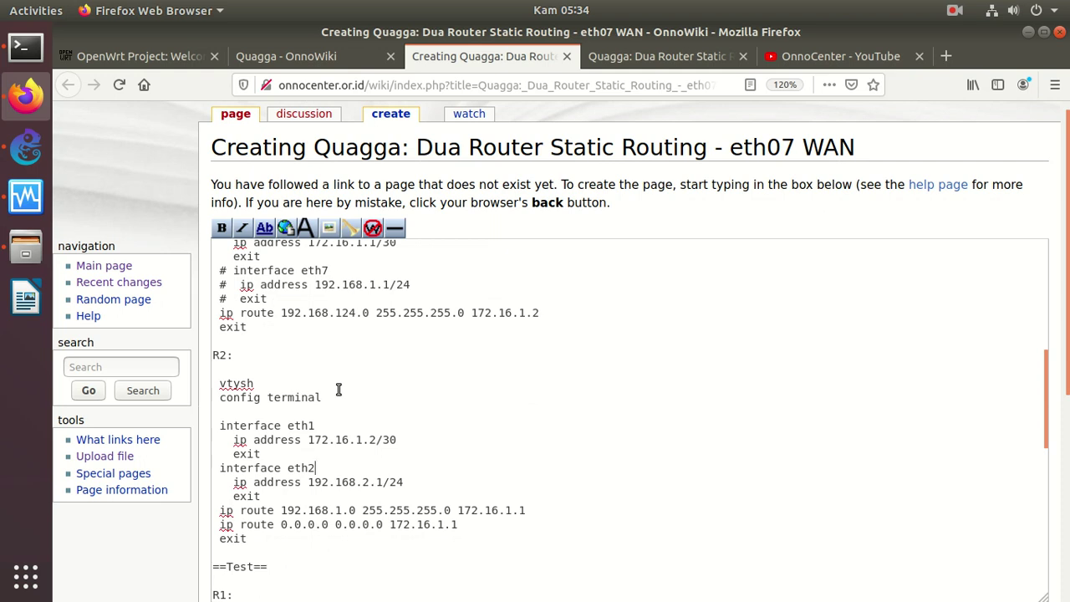
pyautogui.press('Right')
pyautogui.write('#')
pyautogui.press('Down')
pyautogui.press('Home')
pyautogui.write('#')
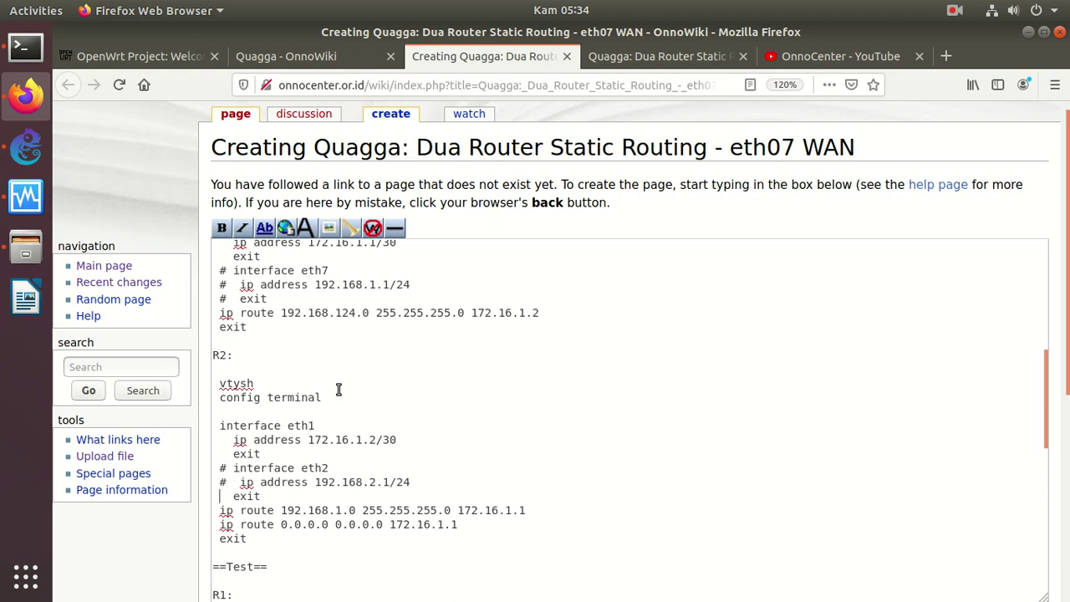
pyautogui.write('#')
# Step: Set the destination network of the R2 static route via 172.16.1.1 to 192.168.123.0
pyautogui.press('Right')
pyautogui.press('Right')
pyautogui.press('Right')
pyautogui.press('Right')
pyautogui.press('Right')
pyautogui.press('Right')
pyautogui.press('Right')
pyautogui.press('Right')
pyautogui.press('Right')
pyautogui.press('Right')
pyautogui.press('Right')
pyautogui.press('Right')
pyautogui.press('Right')
pyautogui.press('Right')
pyautogui.press('Right')
pyautogui.press('Right')
pyautogui.write('23')
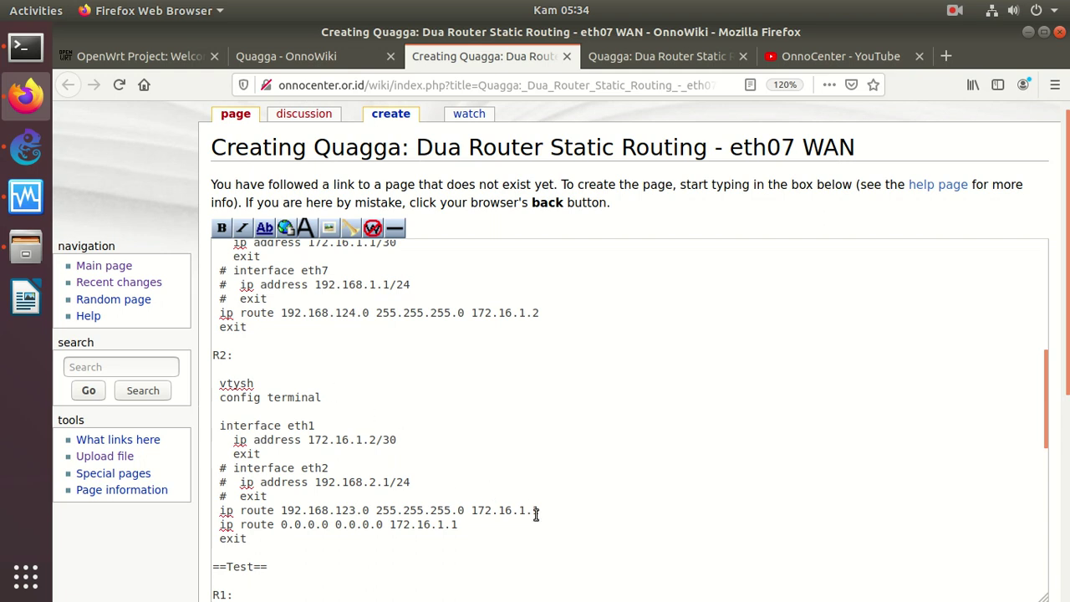
# Step: Check the R2 static route and default route lines against the interface entries above them
pyautogui.moveTo(545, 512); pyautogui.dragTo(201, 518)
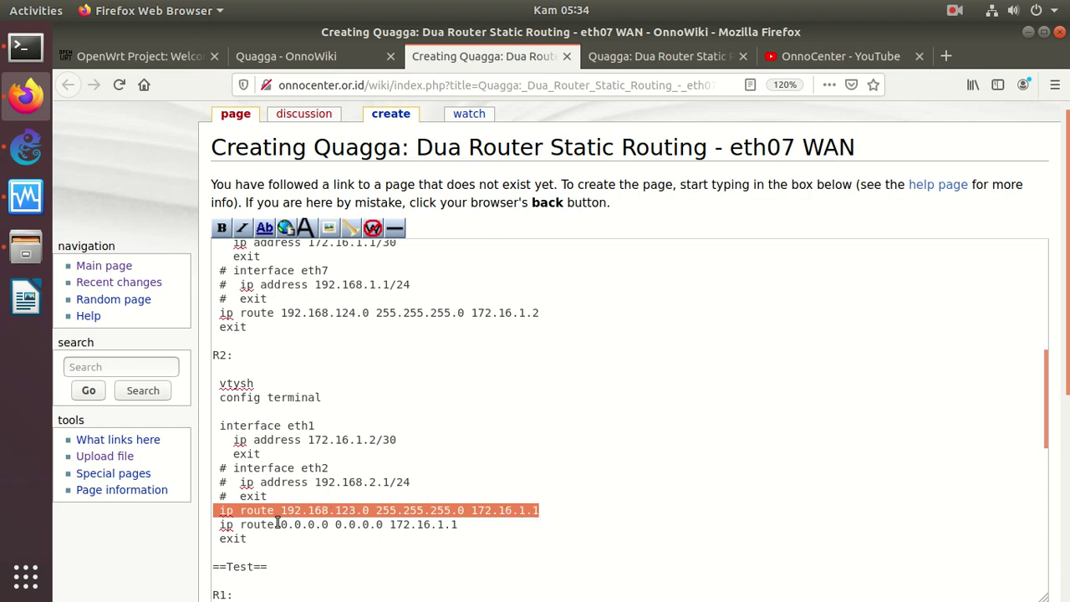
pyautogui.click(241, 525)
pyautogui.moveTo(221, 525); pyautogui.dragTo(459, 525)
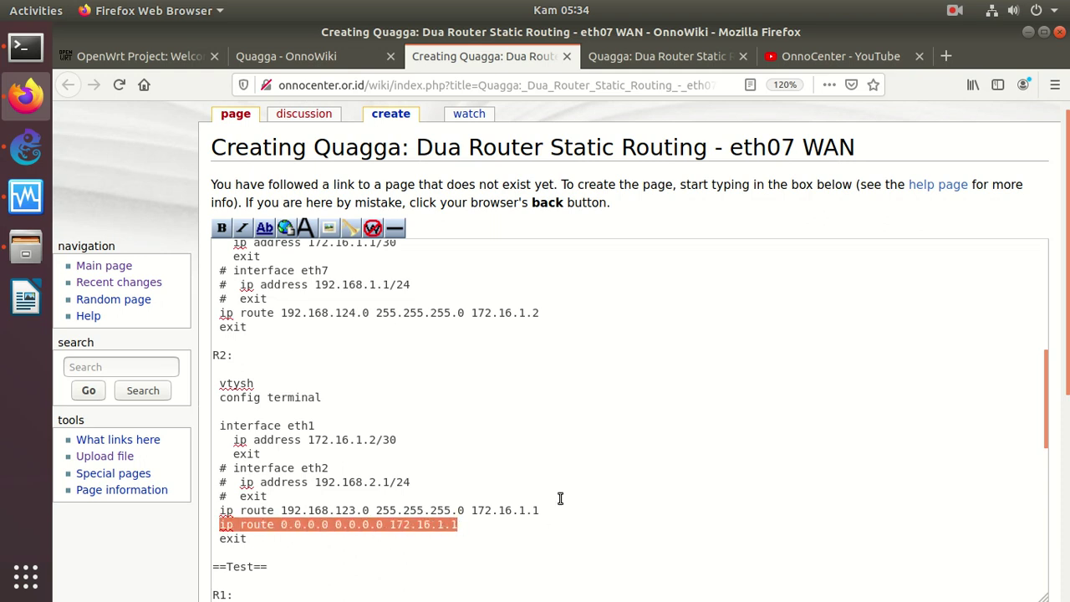
pyautogui.click(409, 542)
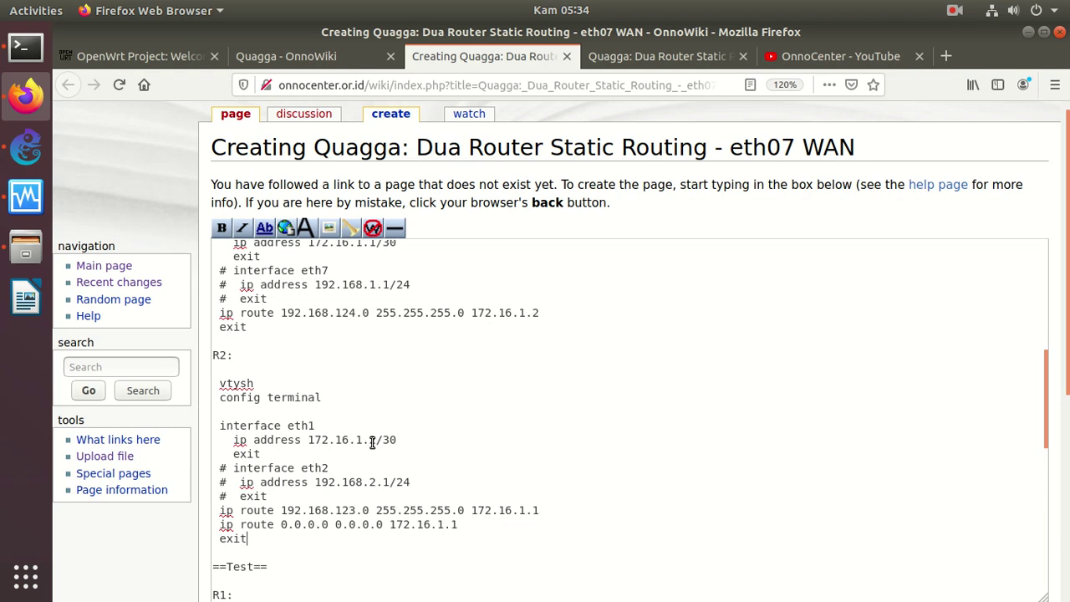
pyautogui.press('Up')
pyautogui.press('Up')
pyautogui.press('Up')
pyautogui.press('Up')
pyautogui.press('Up')
pyautogui.press('Up')
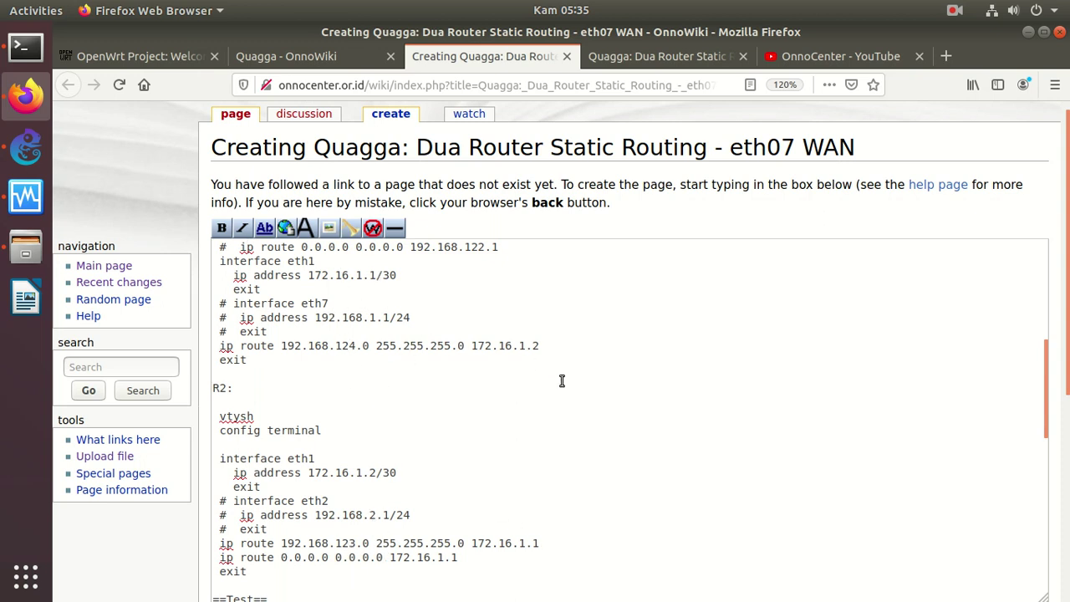
# Step: Save the new wiki page for two-router static routing with eth07 WAN
pyautogui.scroll(-4, 566, 385)
pyautogui.scroll(3, 567, 384)
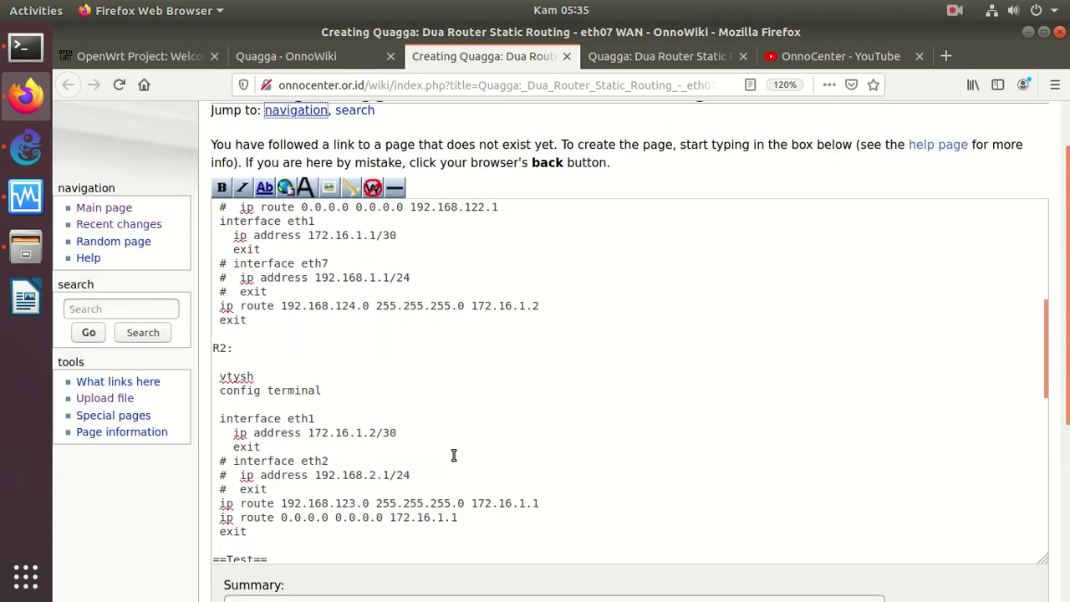
pyautogui.scroll(-6, 1037, 426)
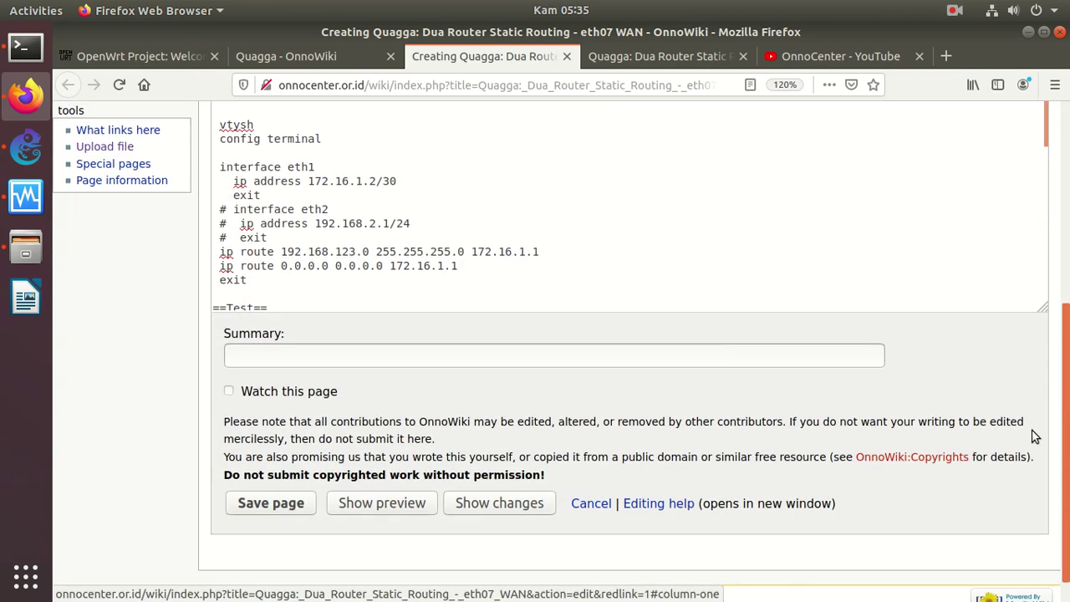
pyautogui.scroll(-1, 1037, 426)
pyautogui.click(297, 483)
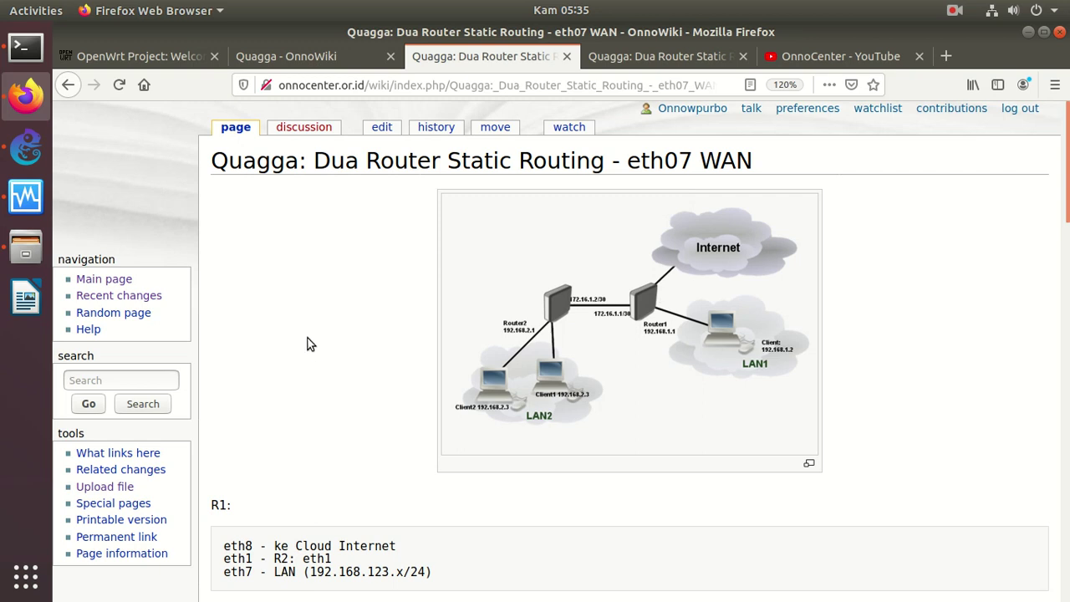
# Step: Switch to GNS3 and place an OpenWRT1 router in the workspace
pyautogui.click(26, 147)
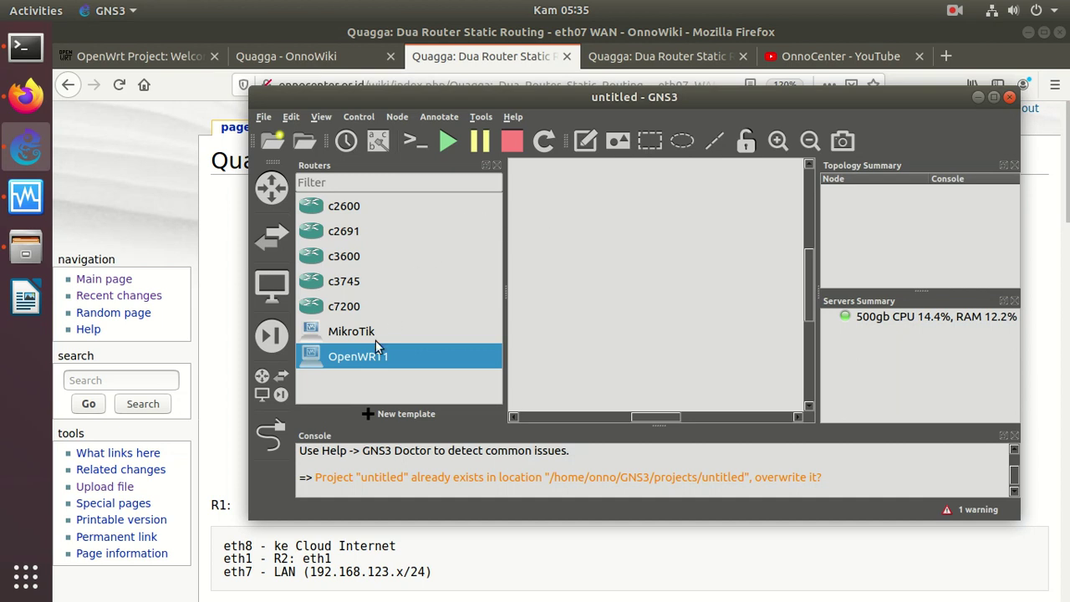
pyautogui.moveTo(376, 357); pyautogui.dragTo(721, 299)
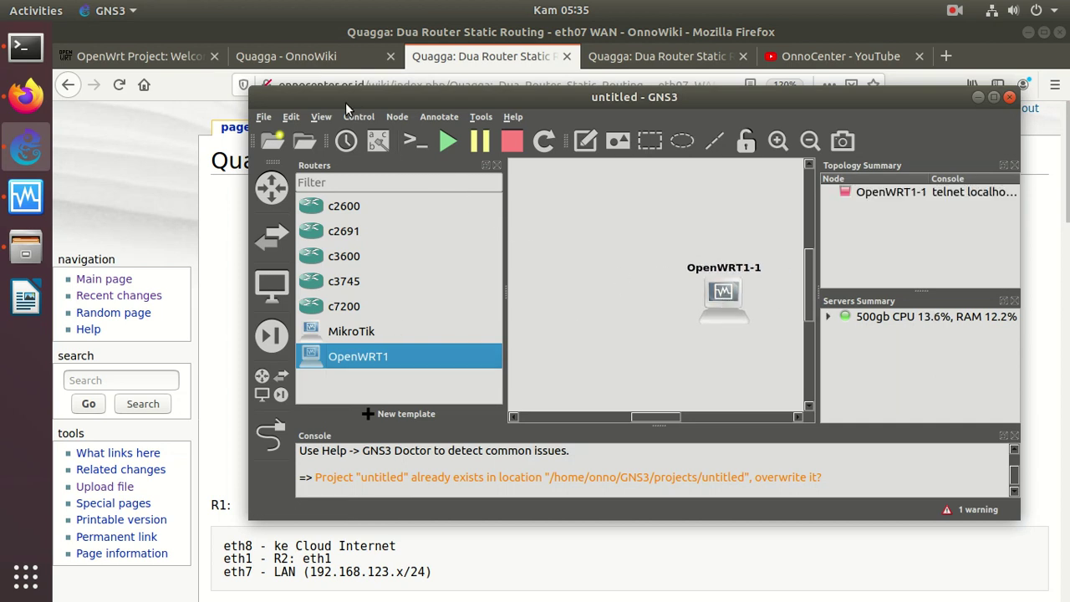
# Step: Add a new VirtualBox VM template in the GNS3 preferences based on the OpenWRT2 virtual machine
pyautogui.click(294, 118)
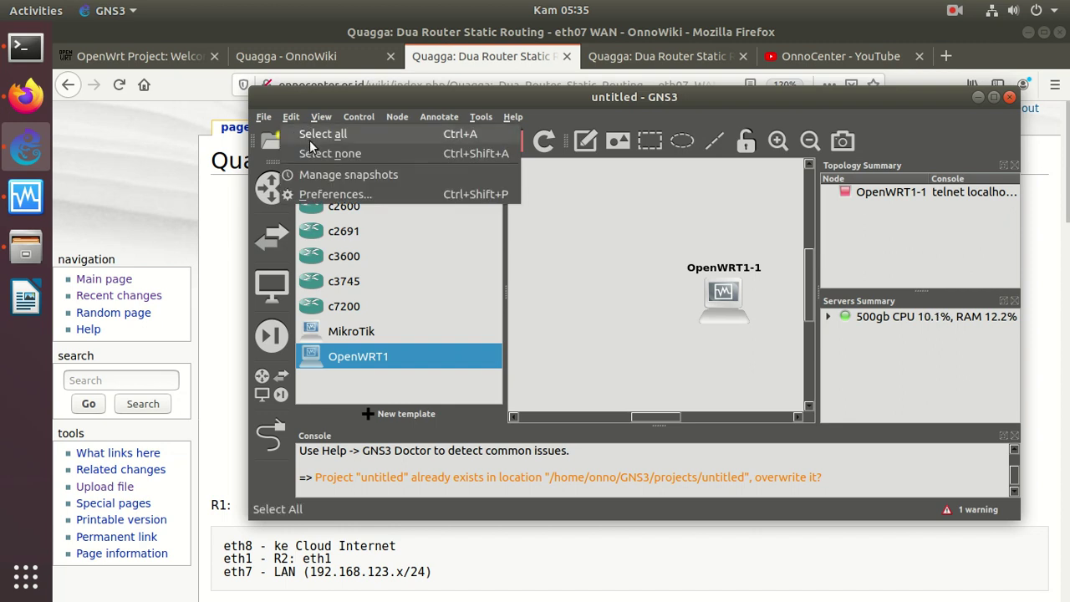
pyautogui.click(331, 197)
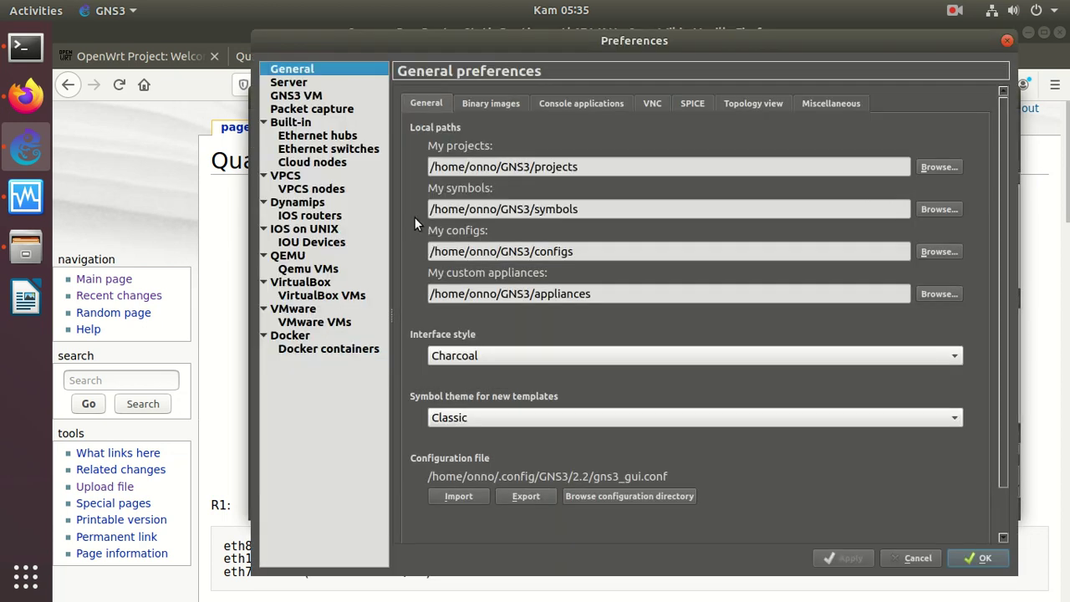
pyautogui.click(351, 297)
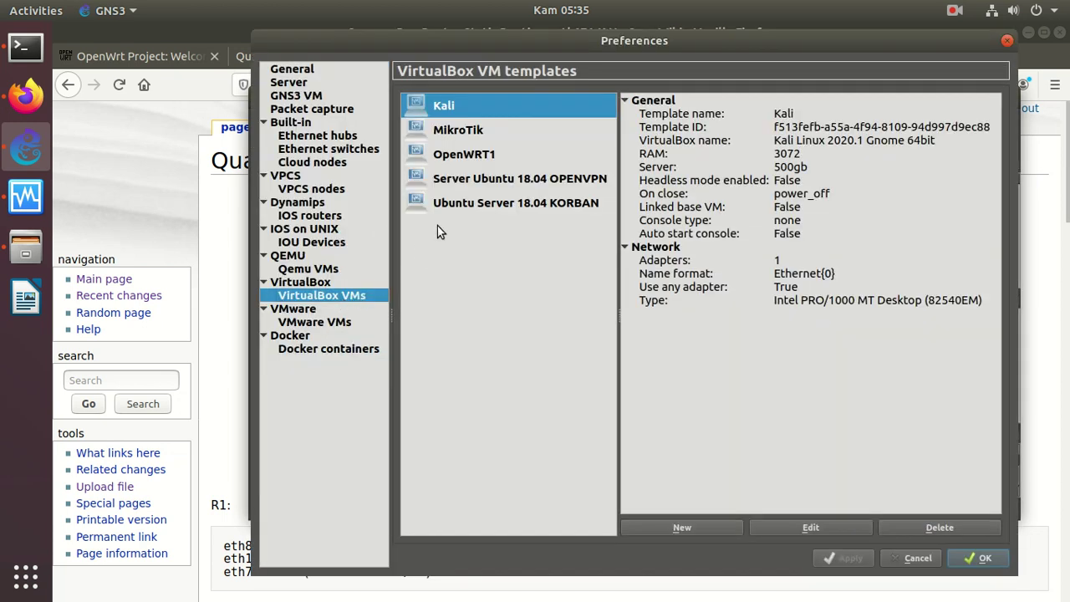
pyautogui.click(467, 157)
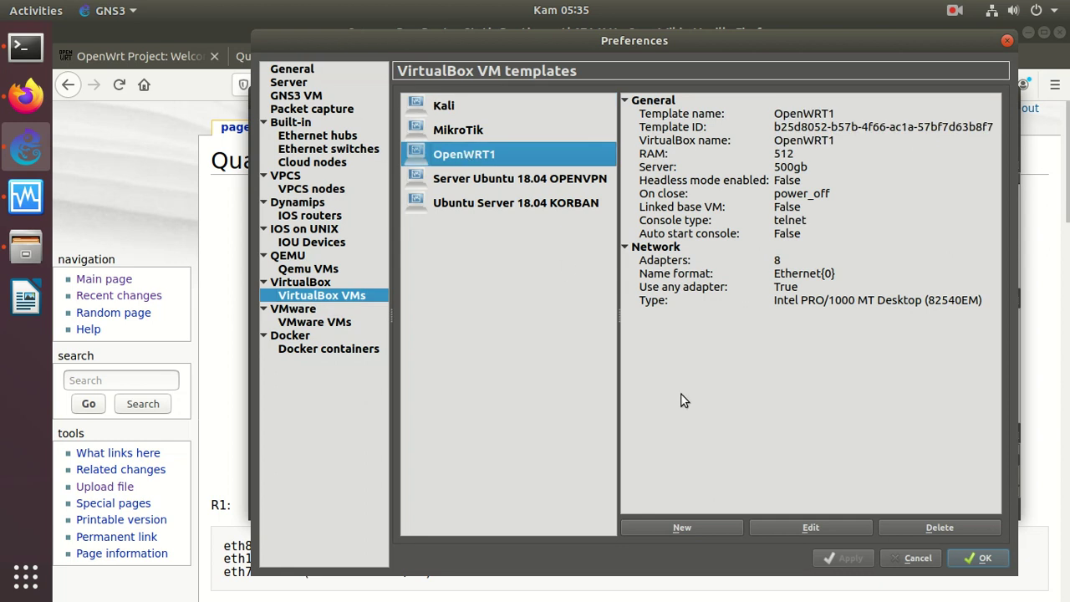
pyautogui.click(684, 528)
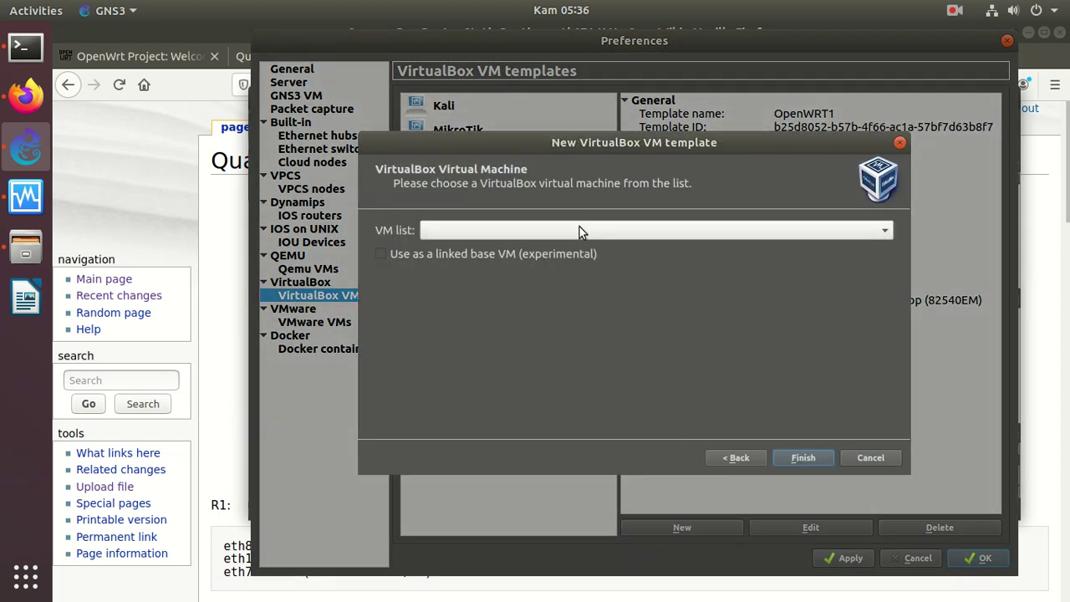
pyautogui.click(577, 230)
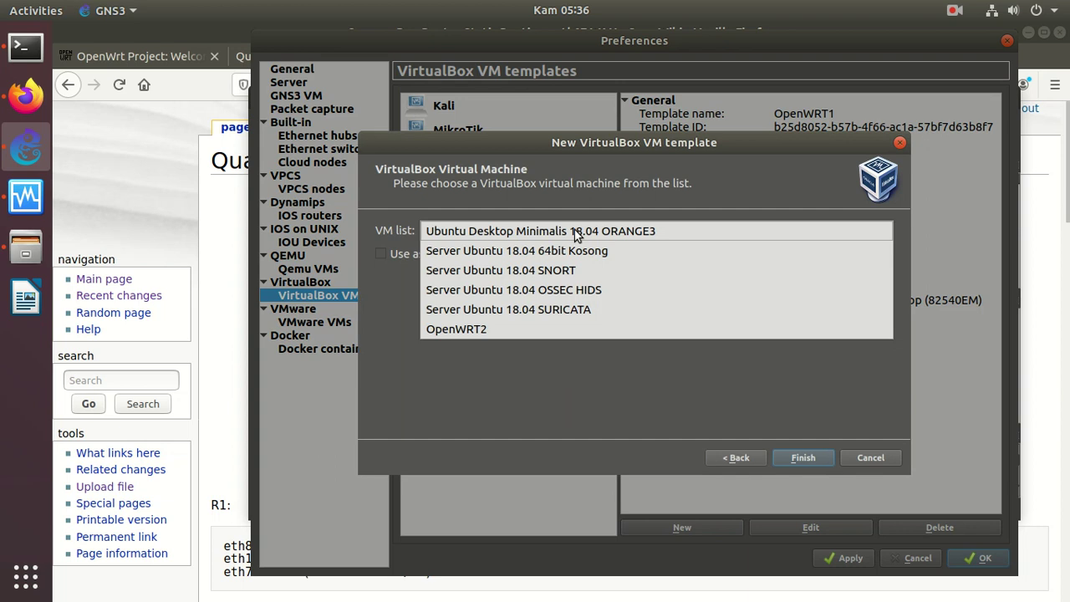
pyautogui.click(507, 328)
pyautogui.click(804, 458)
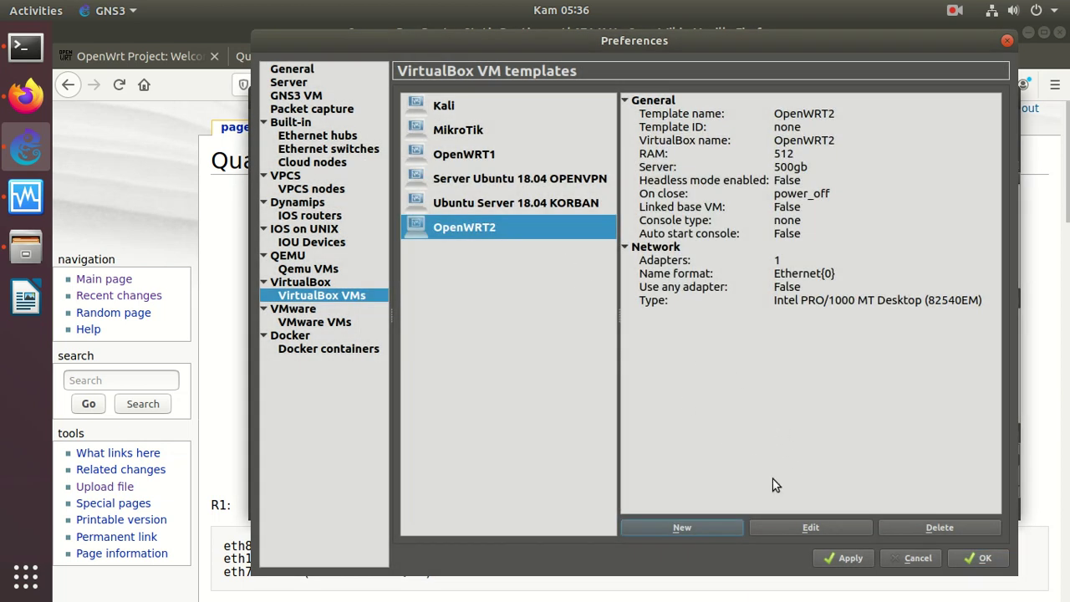
# Step: Set the OpenWRT2 template's category to Routers and its console type to telnet
pyautogui.click(817, 528)
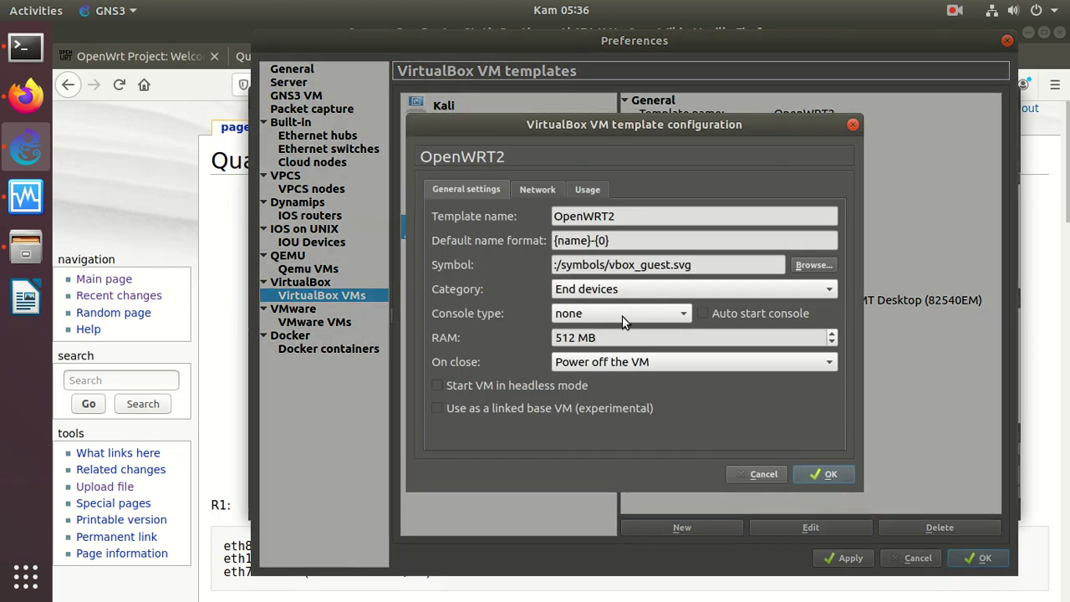
pyautogui.click(597, 290)
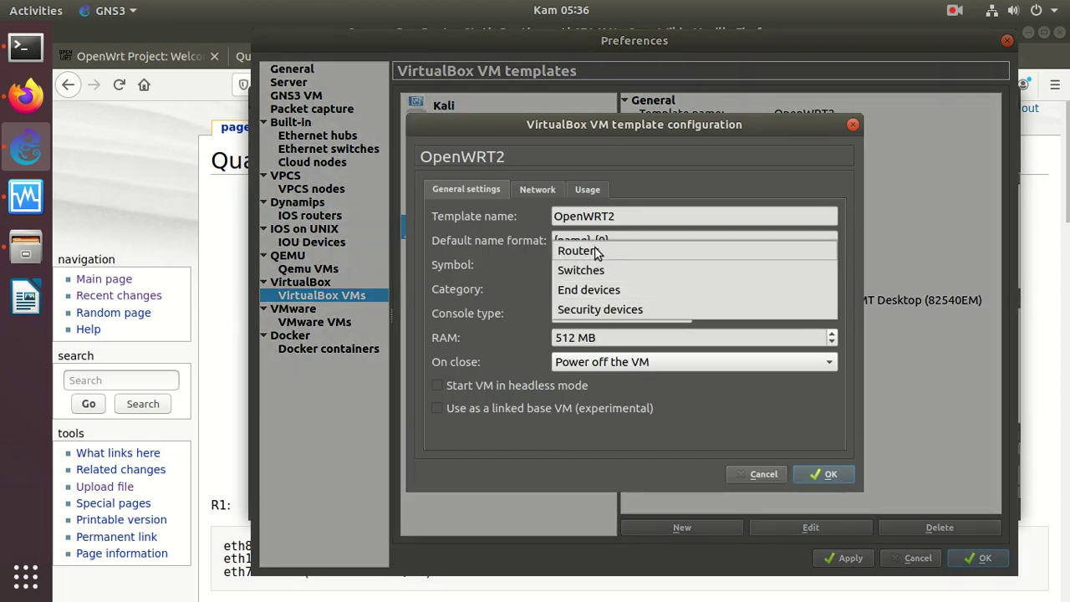
pyautogui.click(596, 250)
pyautogui.click(597, 317)
pyautogui.click(594, 294)
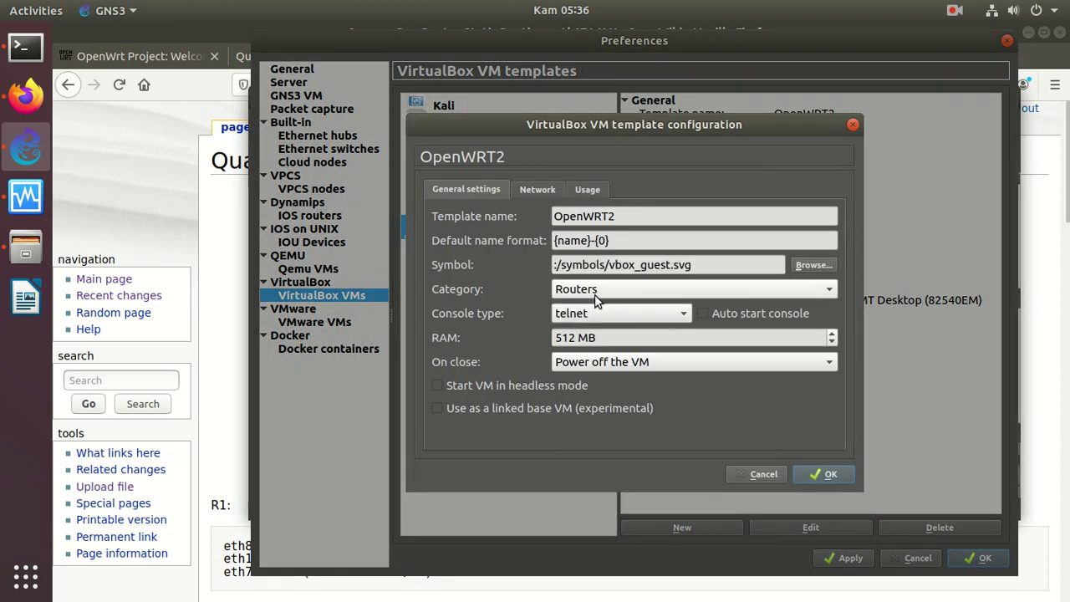
# Step: Give the OpenWRT2 template 8 network adapters, allow GNS3 to use any configured VirtualBox adapter, and save the preferences
pyautogui.click(539, 189)
pyautogui.doubleClick(544, 214)
pyautogui.write('8')
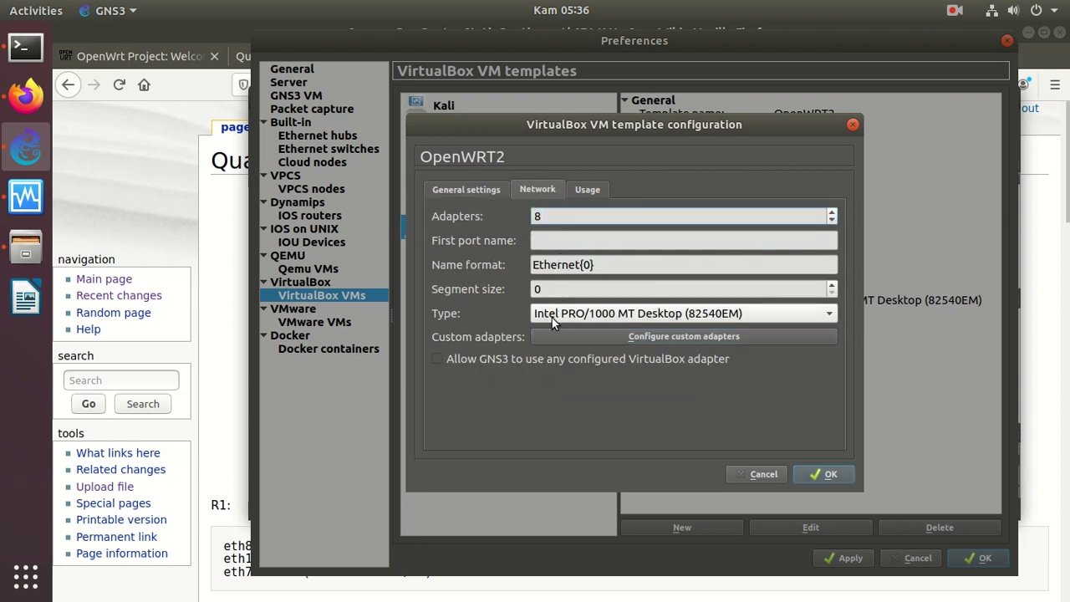
pyautogui.click(512, 358)
pyautogui.click(820, 469)
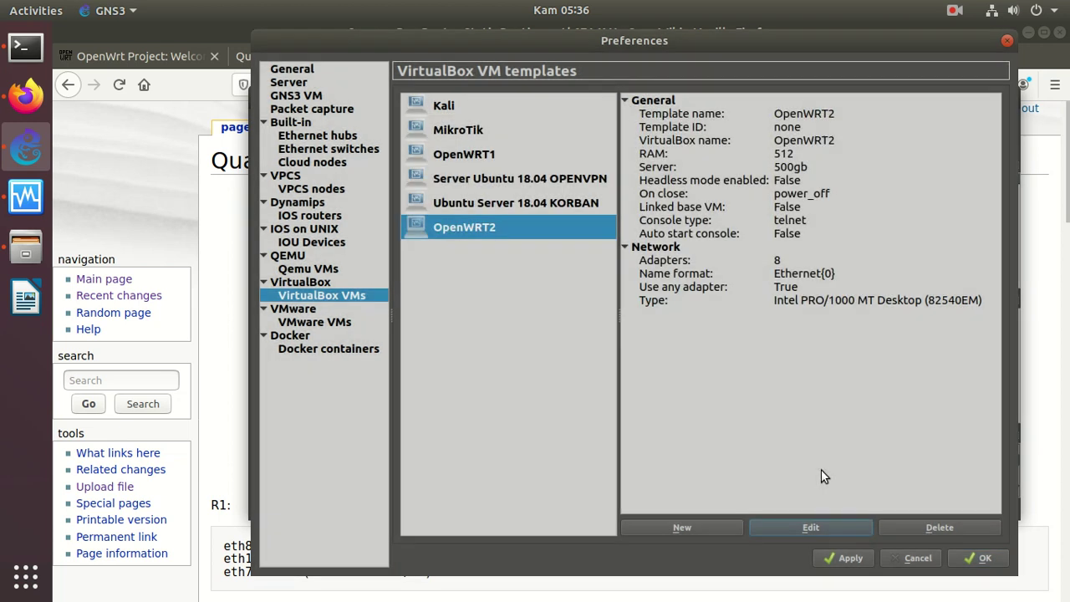
pyautogui.click(975, 555)
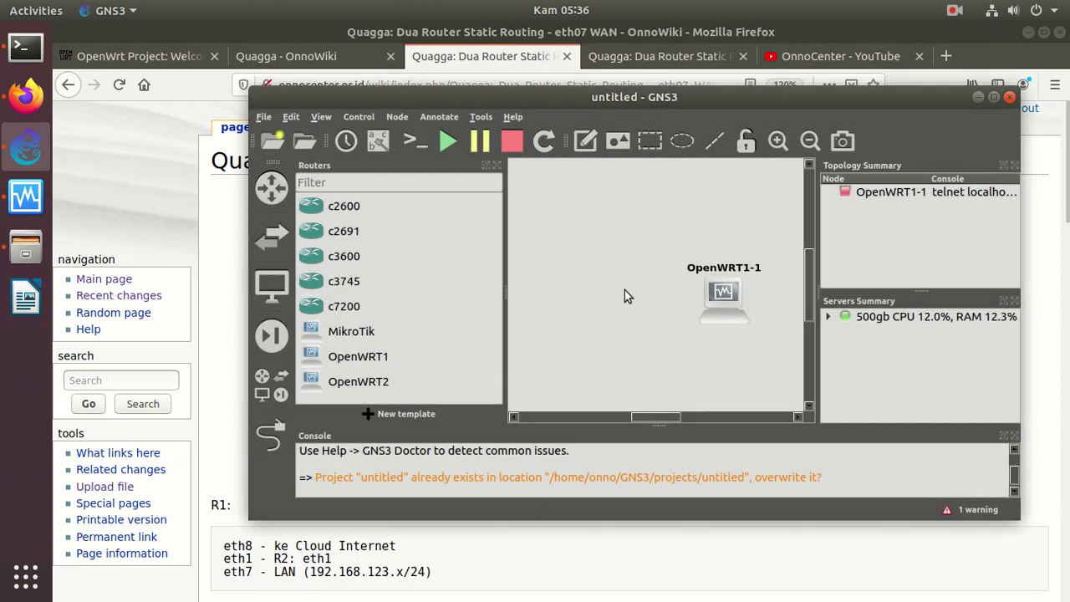
# Step: Place an OpenWRT2 router beside OpenWRT1-1 and a Cloud node above OpenWRT1-1, spacing the nodes for cabling
pyautogui.moveTo(346, 383); pyautogui.dragTo(599, 286)
pyautogui.moveTo(728, 293); pyautogui.dragTo(722, 281)
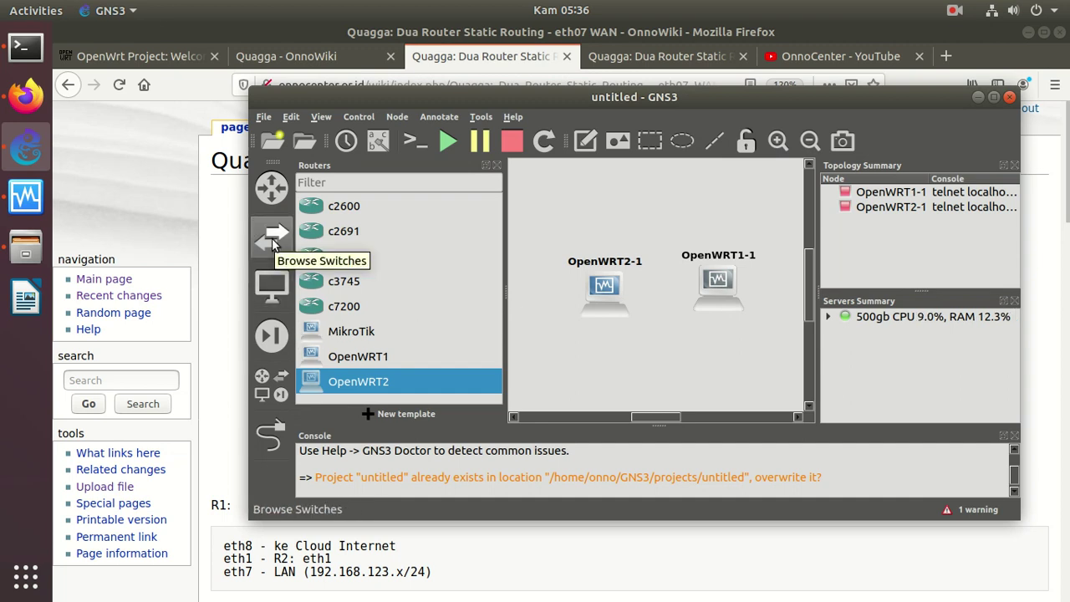
pyautogui.click(272, 285)
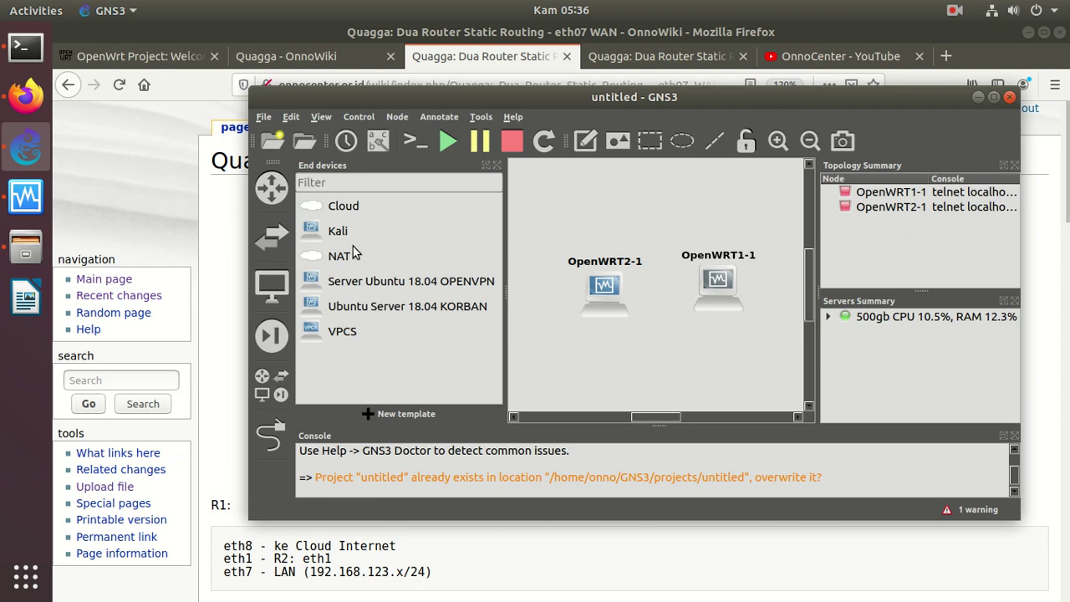
pyautogui.moveTo(318, 209); pyautogui.dragTo(739, 205)
pyautogui.moveTo(712, 291); pyautogui.dragTo(679, 296)
pyautogui.moveTo(613, 294); pyautogui.dragTo(578, 290)
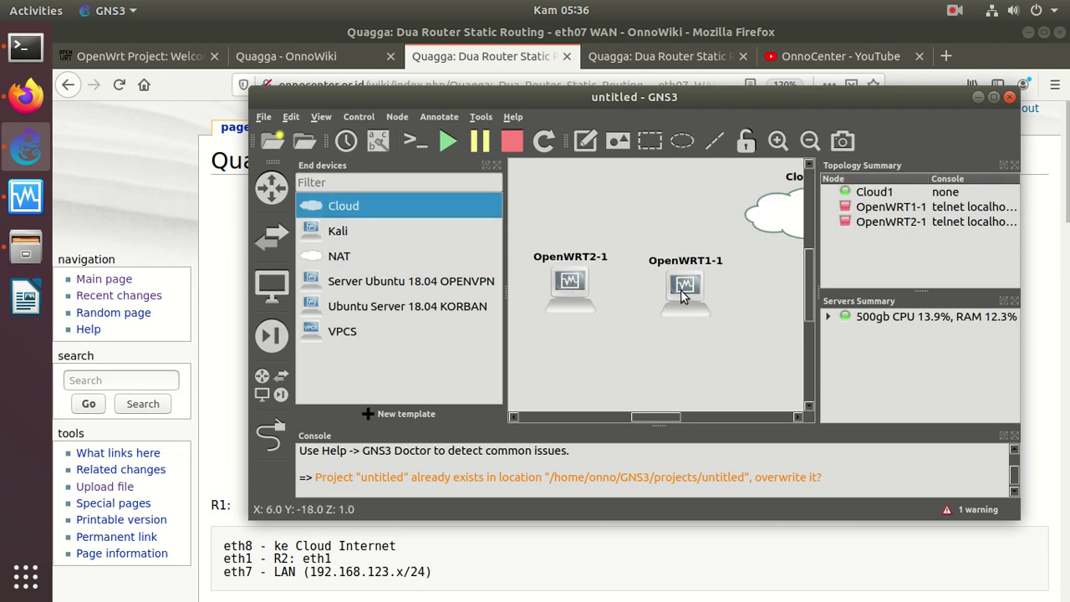
pyautogui.moveTo(662, 295); pyautogui.dragTo(642, 295)
pyautogui.moveTo(786, 214); pyautogui.dragTo(677, 207)
pyautogui.moveTo(674, 296); pyautogui.dragTo(699, 293)
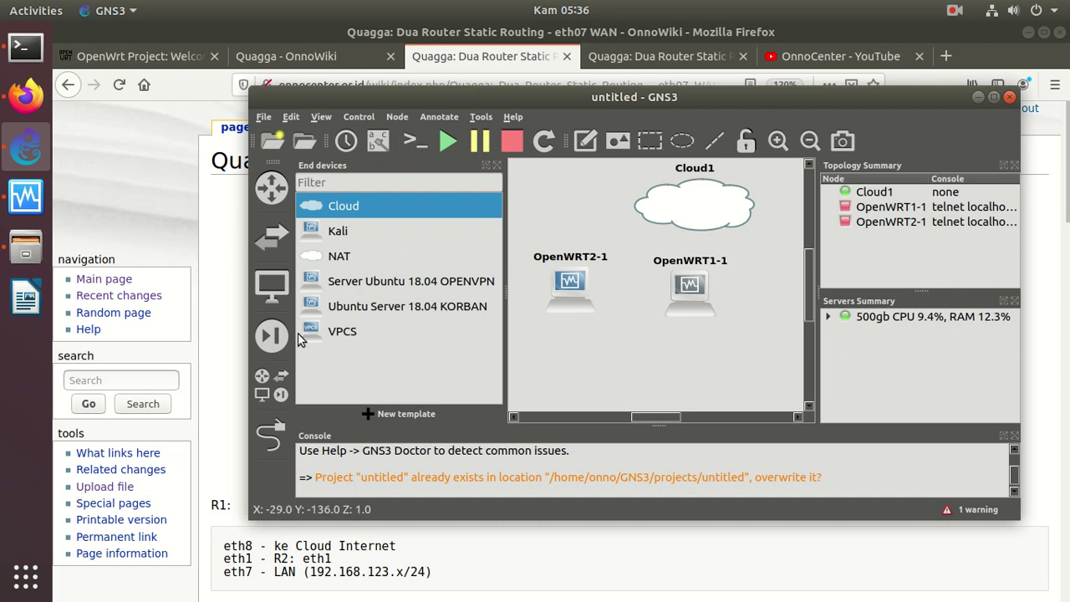
# Step: Link OpenWRT2-1 Ethernet0 to OpenWRT1-1 Ethernet0
pyautogui.click(280, 428)
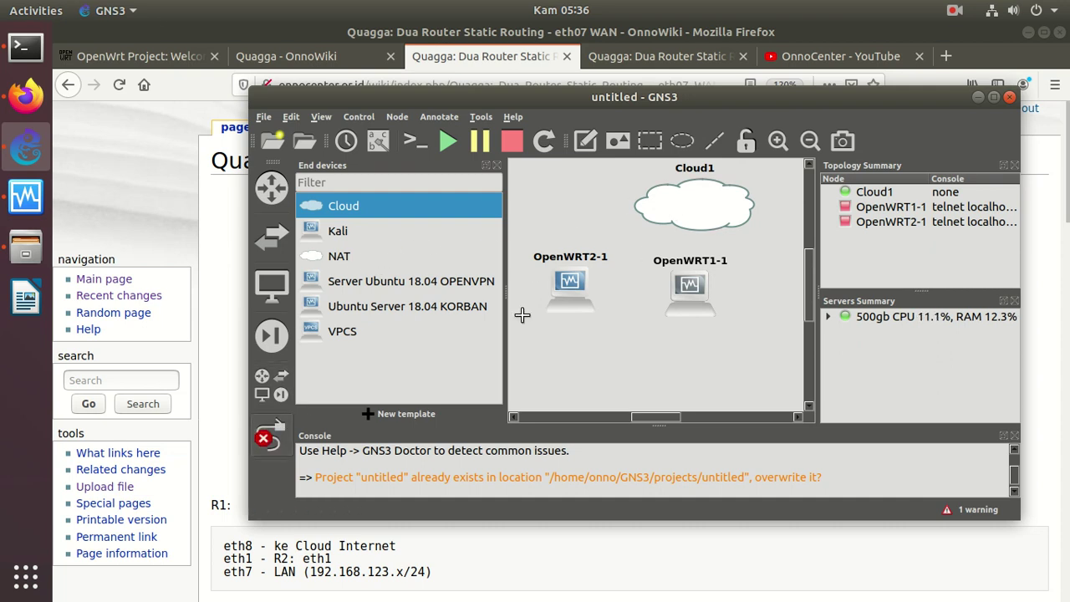
pyautogui.click(576, 282)
pyautogui.click(596, 289)
pyautogui.click(682, 289)
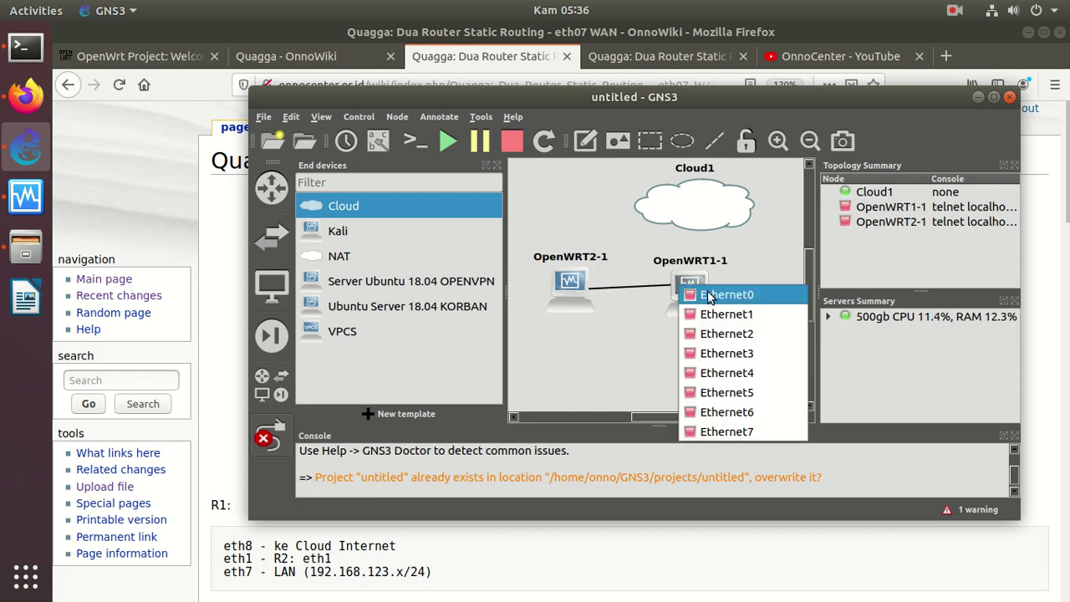
pyautogui.click(708, 296)
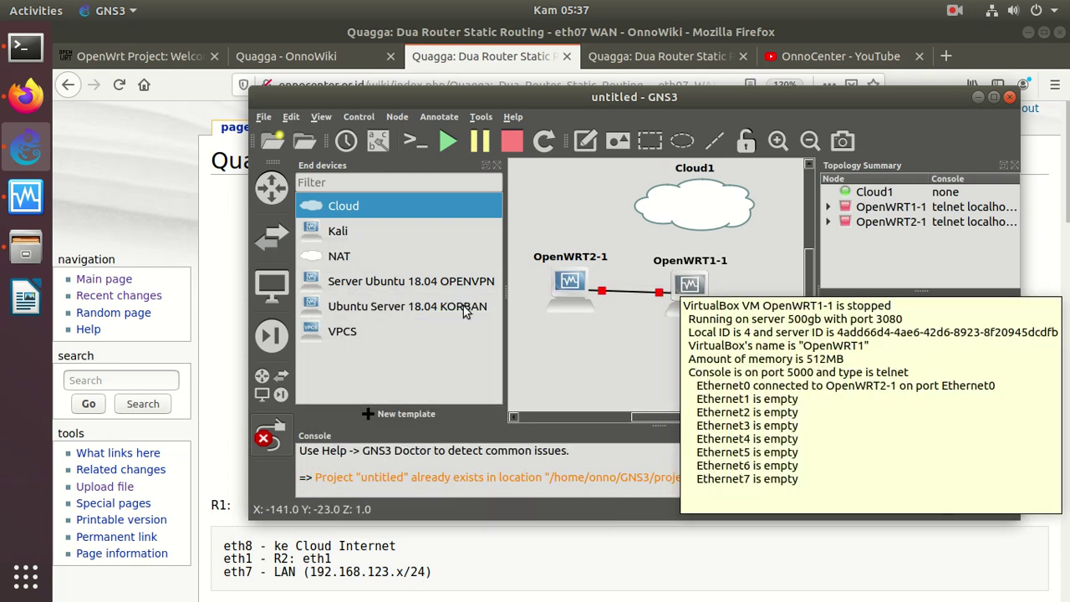
# Step: Link OpenWRT1-1 Ethernet7 to the enp3s0 interface of Cloud1
pyautogui.click(689, 292)
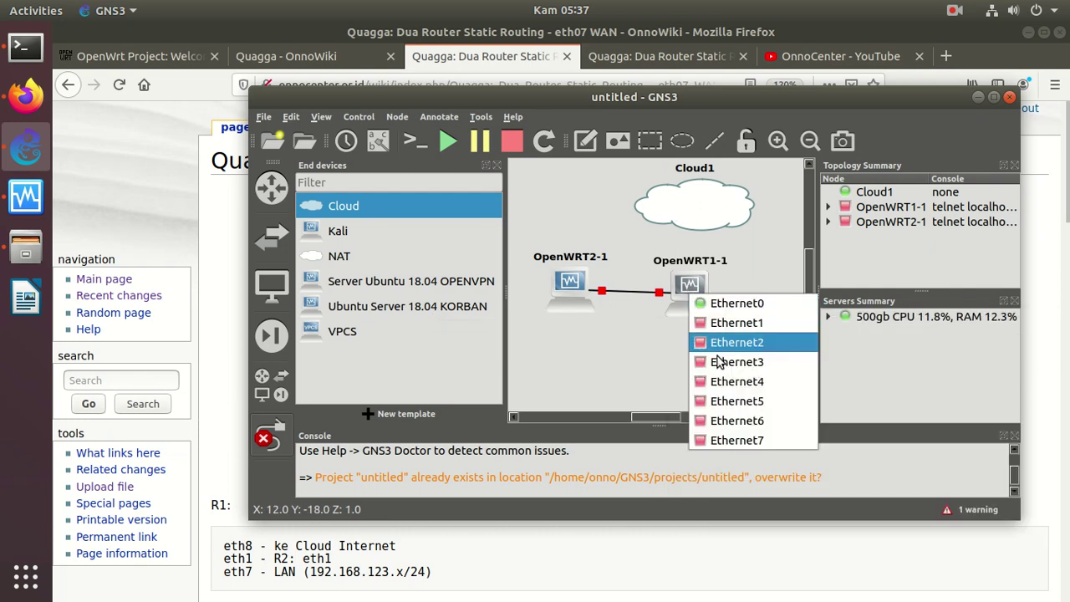
pyautogui.click(721, 440)
pyautogui.click(698, 213)
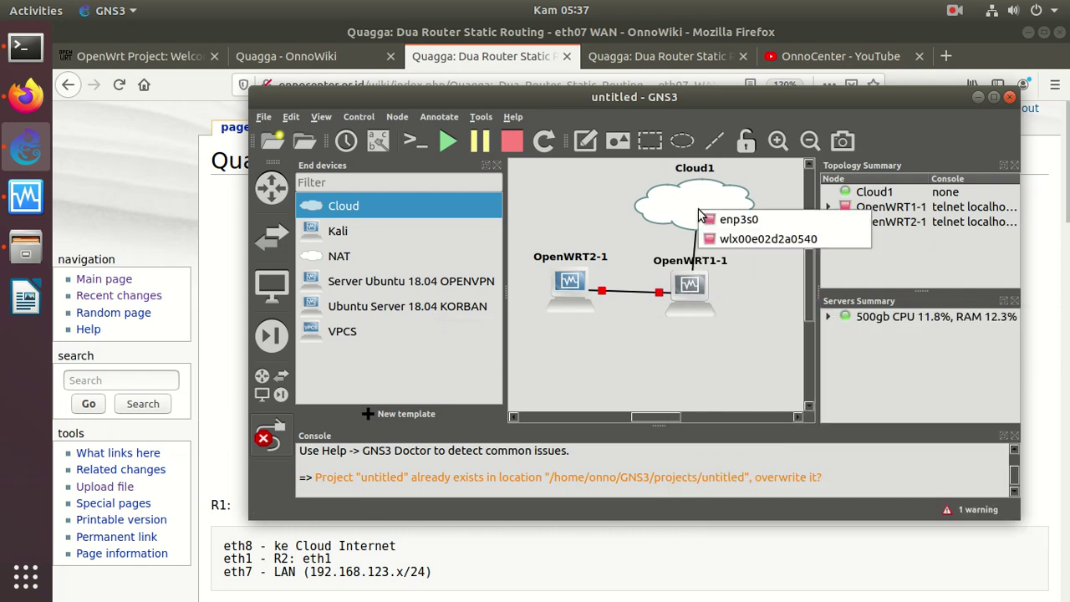
pyautogui.click(717, 219)
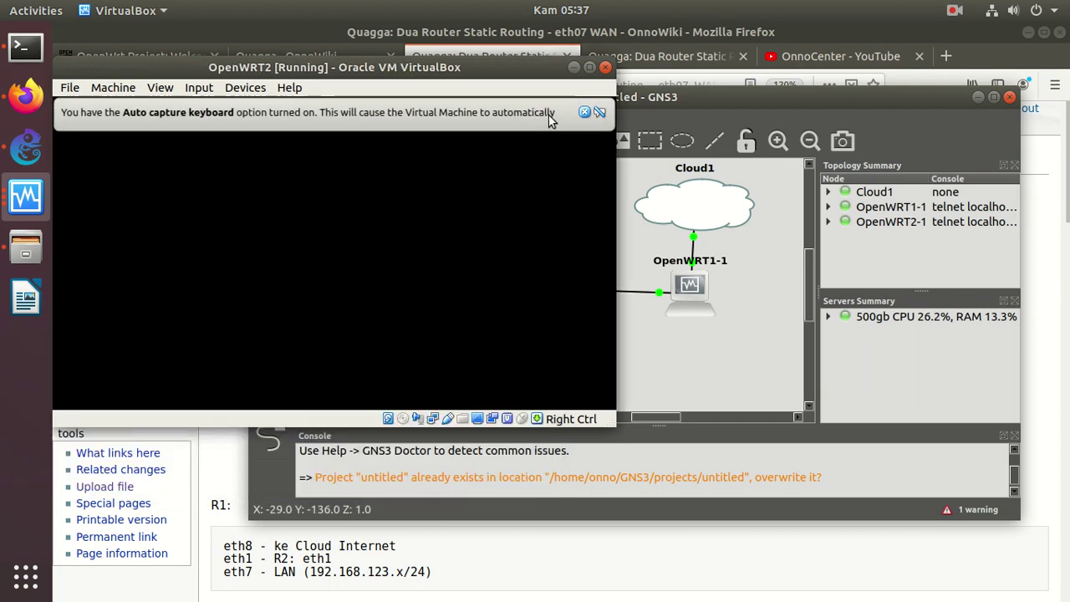
# Step: Dismiss the VirtualBox notices in both router consoles and arrange the OpenWRT1 and OpenWRT2 windows so both can be seen
pyautogui.click(584, 112)
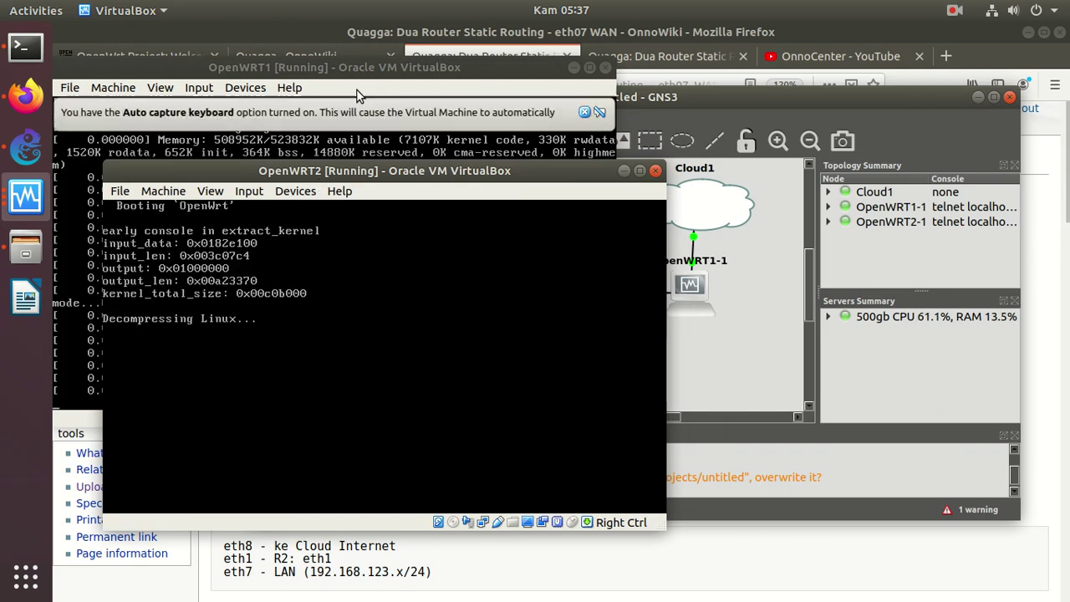
pyautogui.click(584, 112)
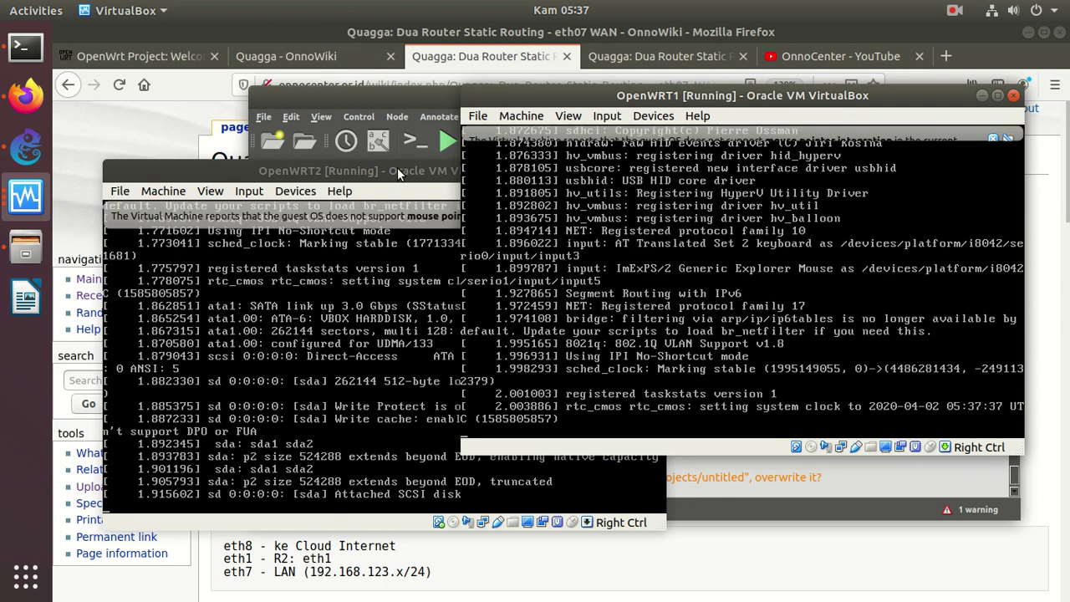
pyautogui.click(397, 167)
pyautogui.moveTo(397, 167); pyautogui.dragTo(367, 115)
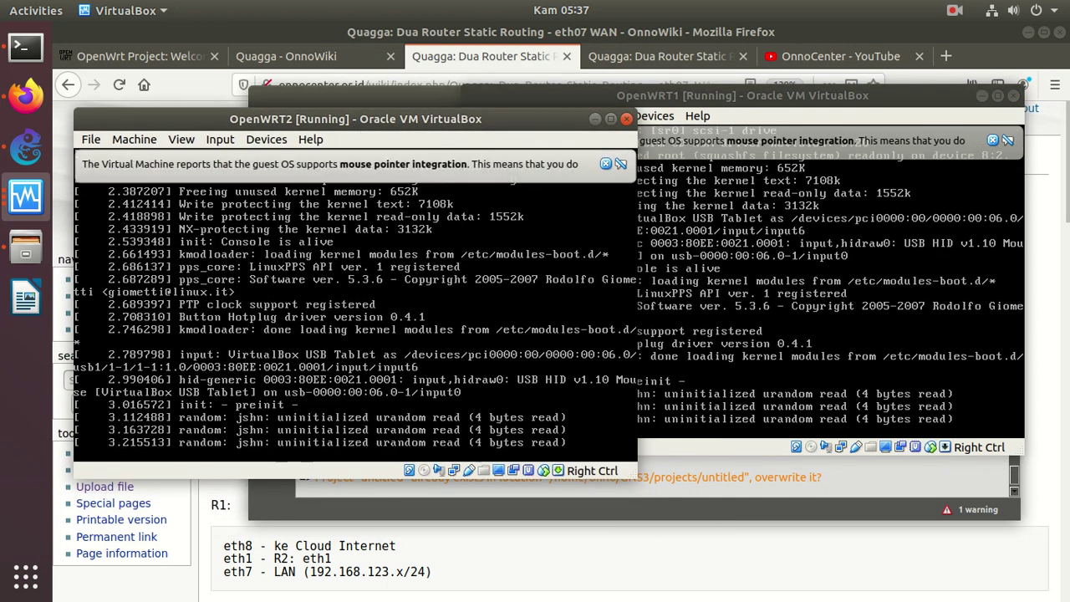
pyautogui.hotkey('alt', 'Tab')
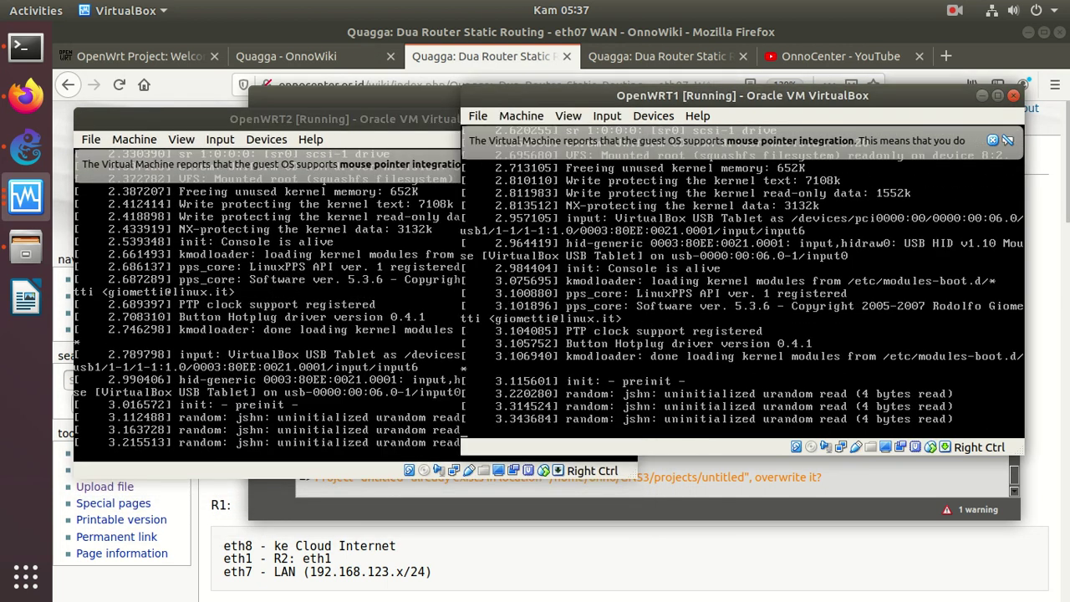
pyautogui.click(992, 140)
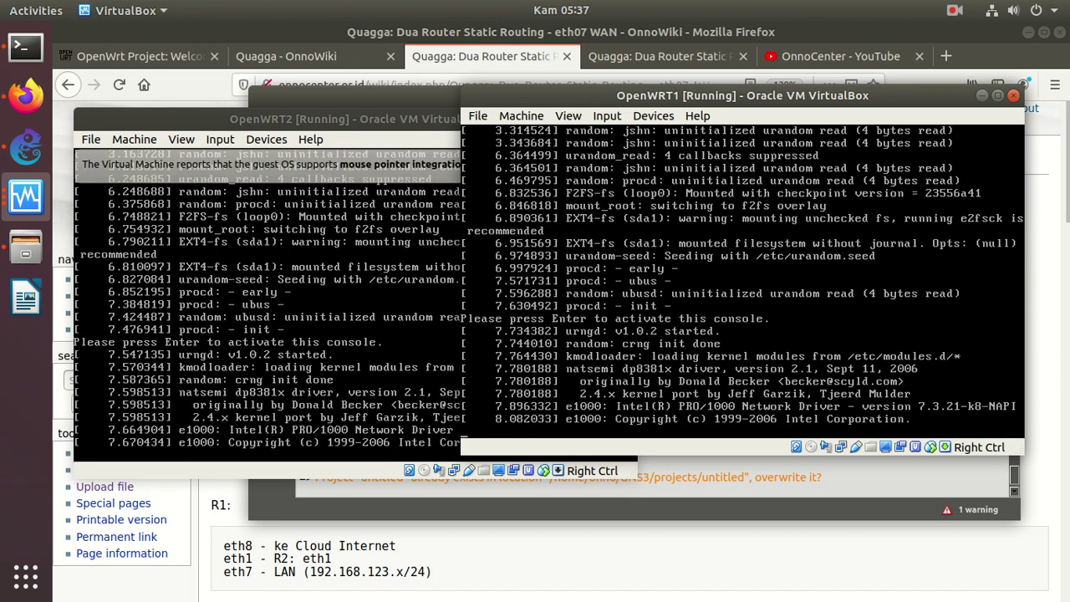
pyautogui.click(375, 180)
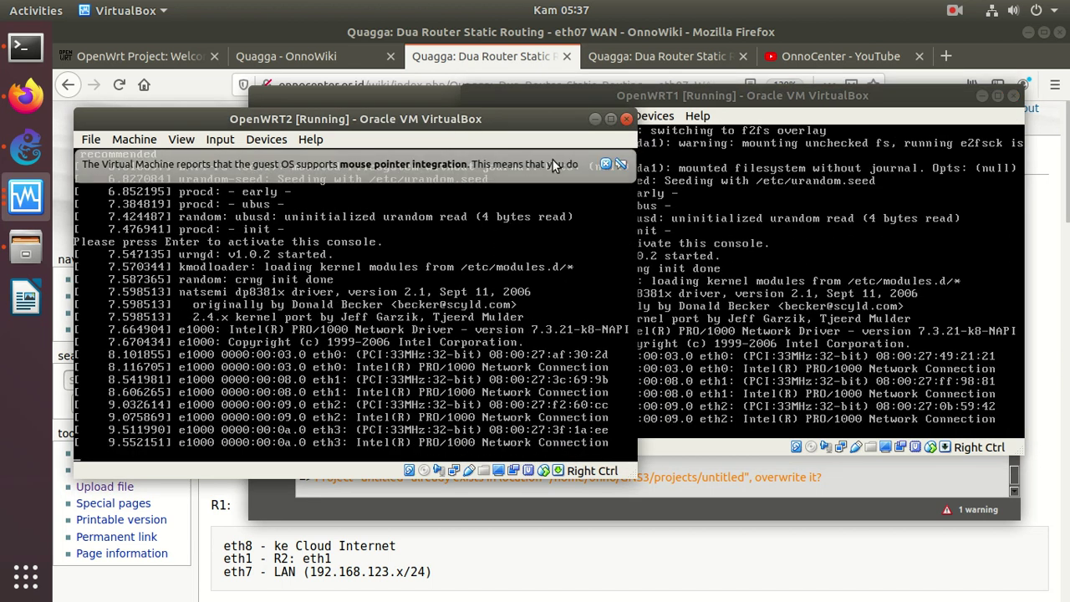
pyautogui.click(605, 164)
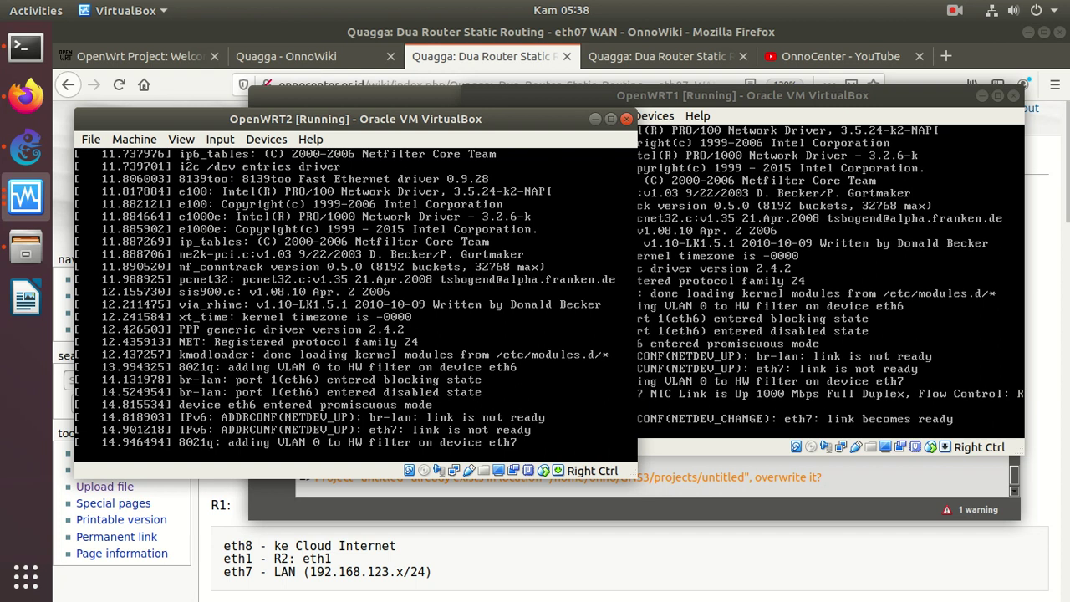
# Step: Activate the OpenWRT1 console and review its network interfaces with ifconfig | less
pyautogui.hotkey('alt', 'Tab')
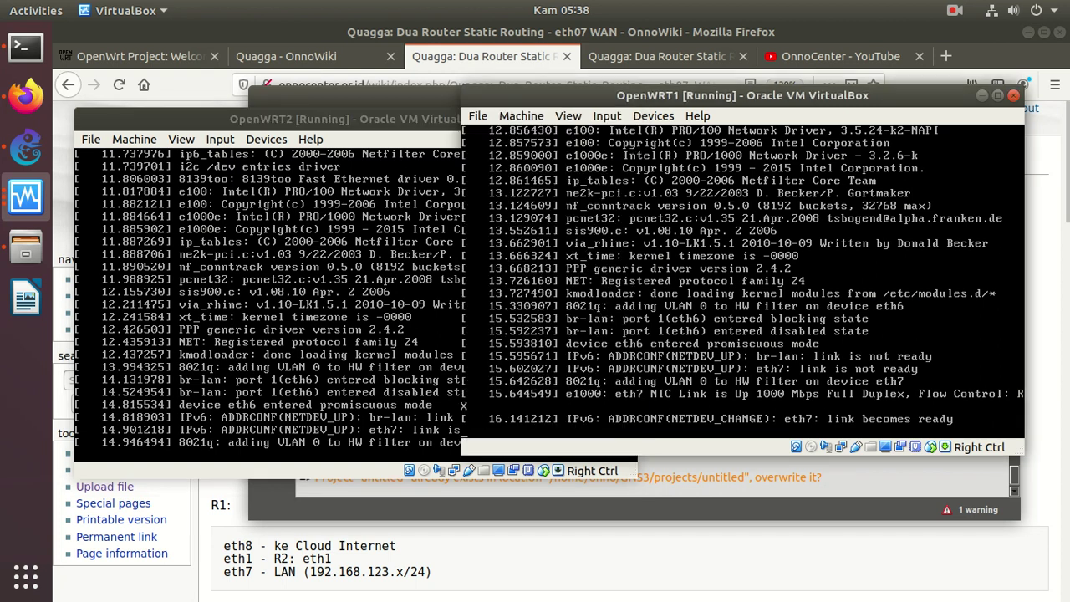
pyautogui.press('Return')
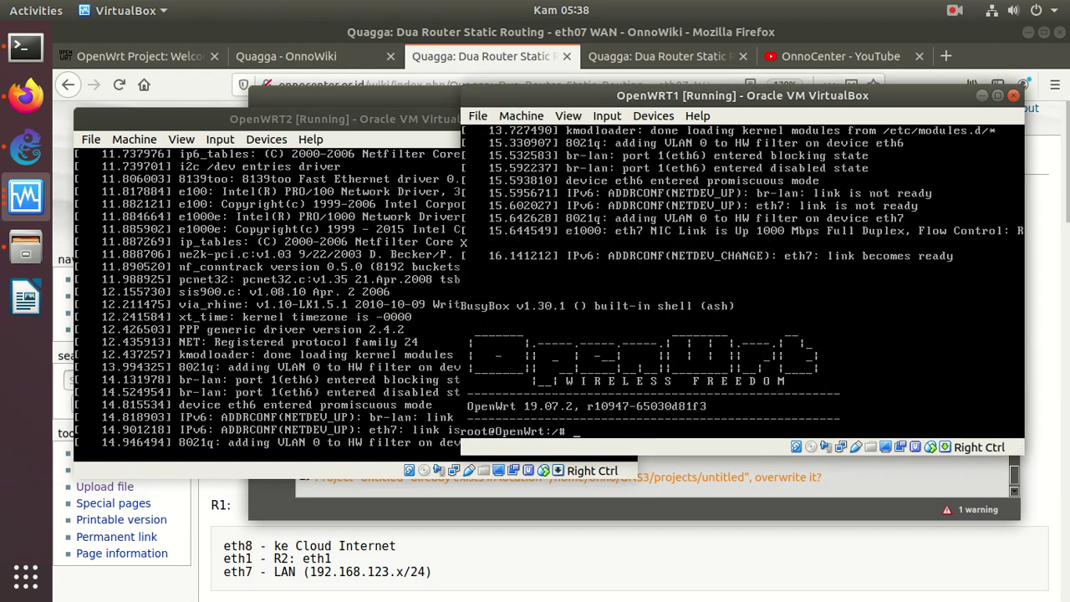
pyautogui.write('ifconfig | less')
pyautogui.press('Return')
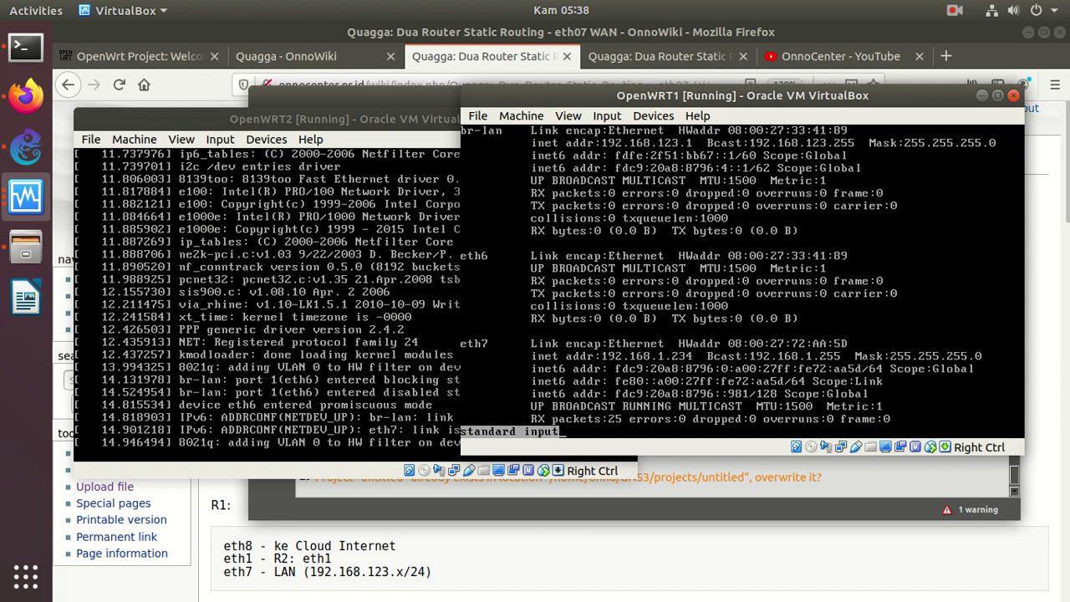
pyautogui.press('q')
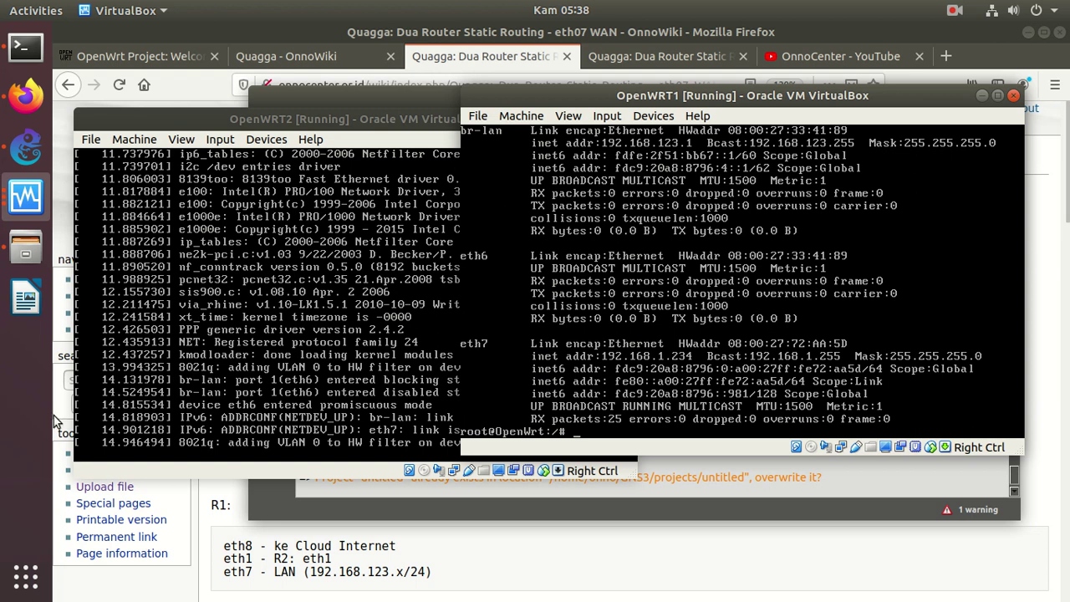
# Step: Activate the OpenWRT2 console and open the network file in /etc/config/ with vi
pyautogui.press('Return')
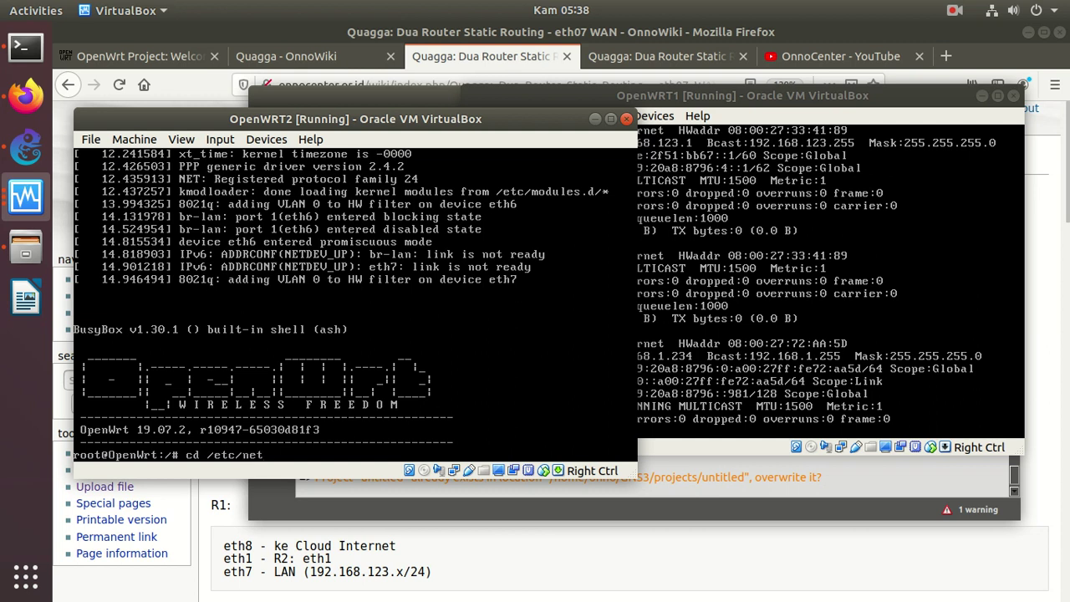
pyautogui.write('cd /etc/config/')
pyautogui.press('Return')
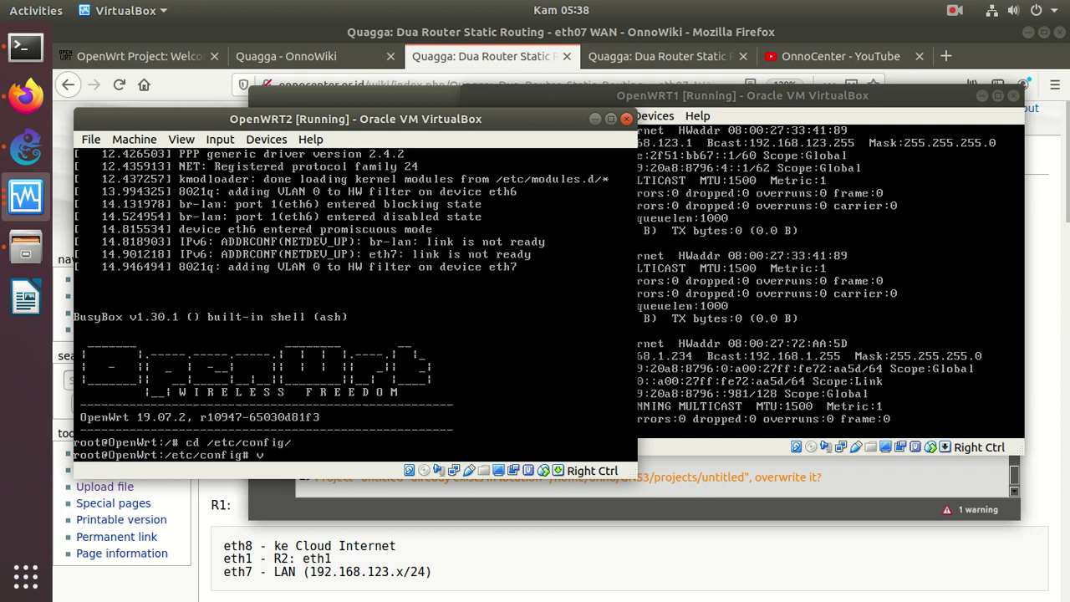
pyautogui.write('vi network')
pyautogui.press('Return')
# Step: Set the lan interface's ipaddr to 192.168.124.1 in OpenWRT2's network file
pyautogui.press('Down')
pyautogui.press('Down')
pyautogui.press('Down')
pyautogui.press('Down')
pyautogui.press('Down')
pyautogui.press('Down')
pyautogui.press('Down')
pyautogui.press('Down')
pyautogui.press('Down')
pyautogui.press('Down')
pyautogui.press('Down')
pyautogui.press('Down')
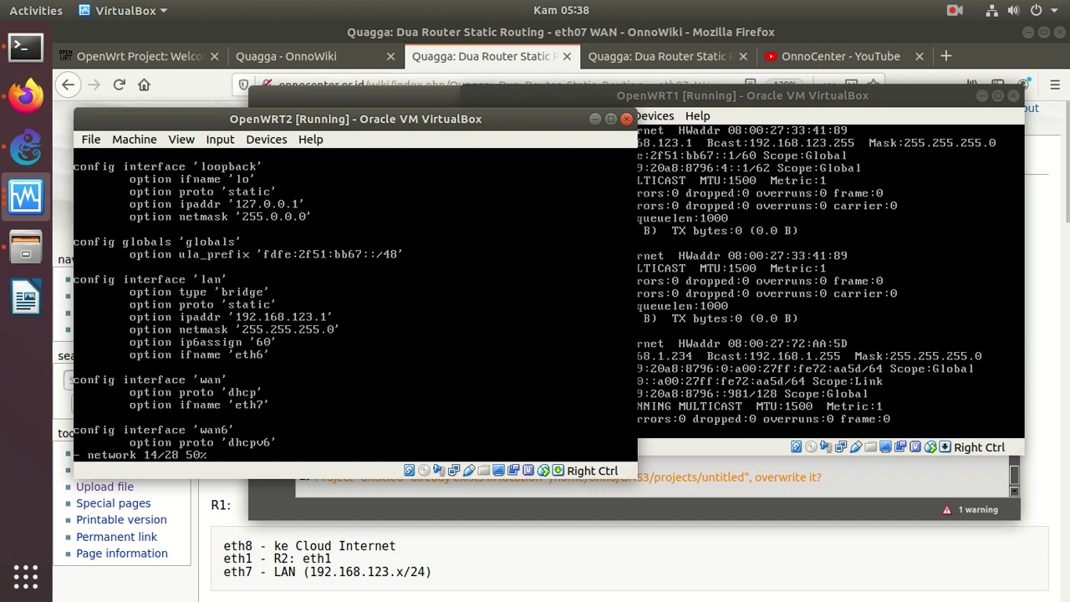
pyautogui.write('r4')
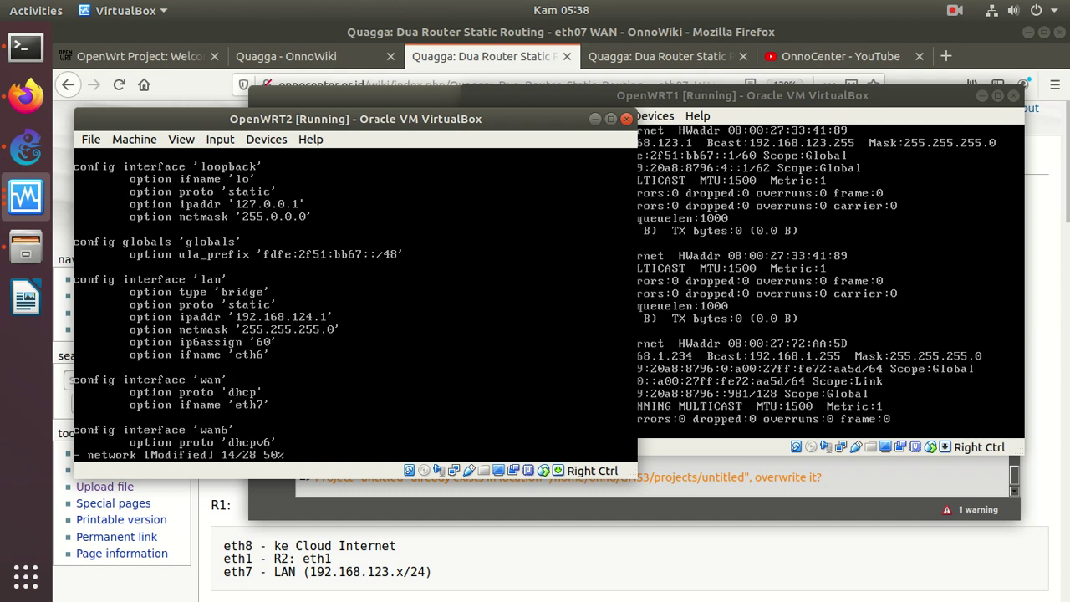
# Step: Save the network file, exit vi and reboot OpenWRT2
pyautogui.write(':wq')
pyautogui.press('Return')
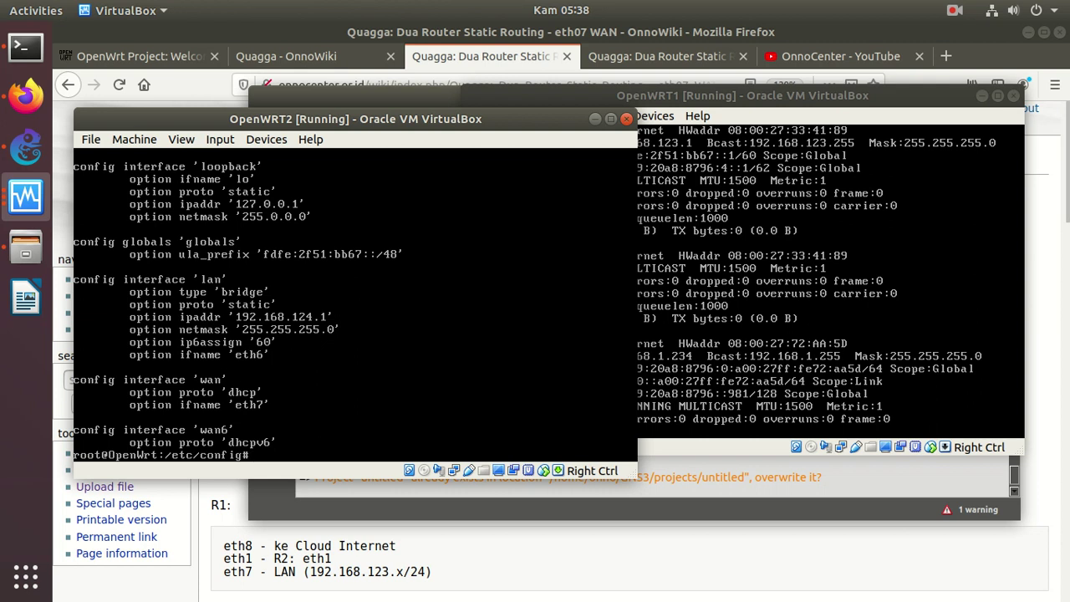
pyautogui.write('reboot')
pyautogui.press('Return')
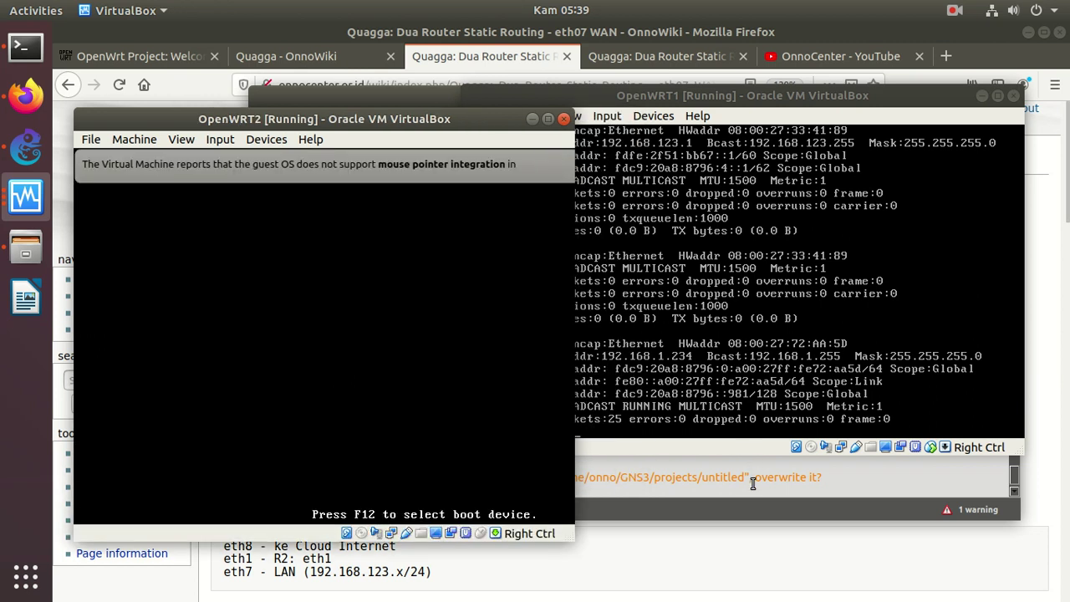
# Step: Switch to GNS3 and open and activate the terminal console of OpenWRT1-1
pyautogui.click(749, 477)
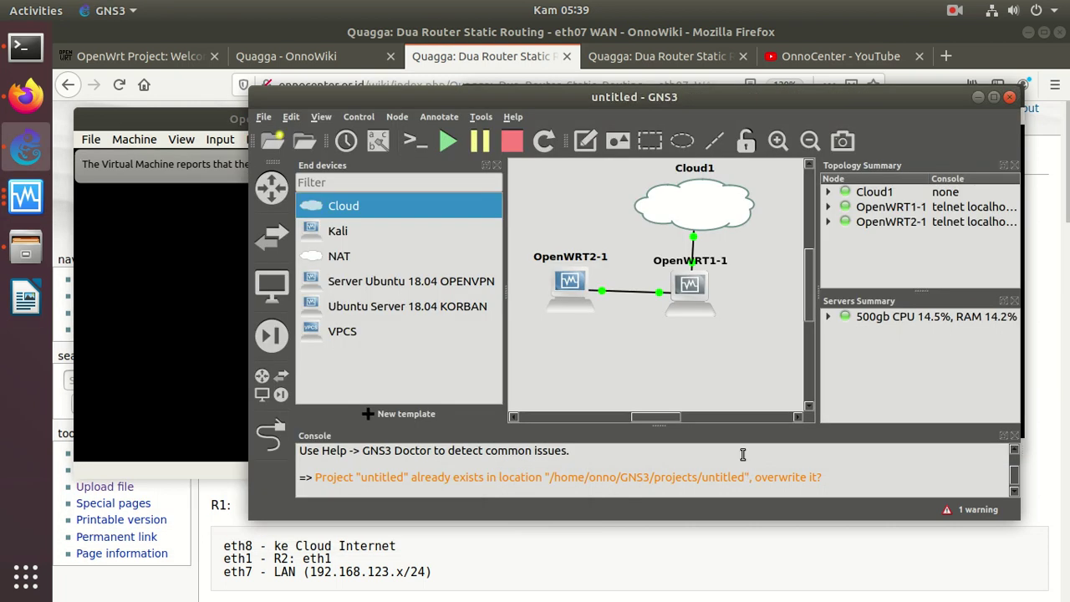
pyautogui.rightClick(684, 299)
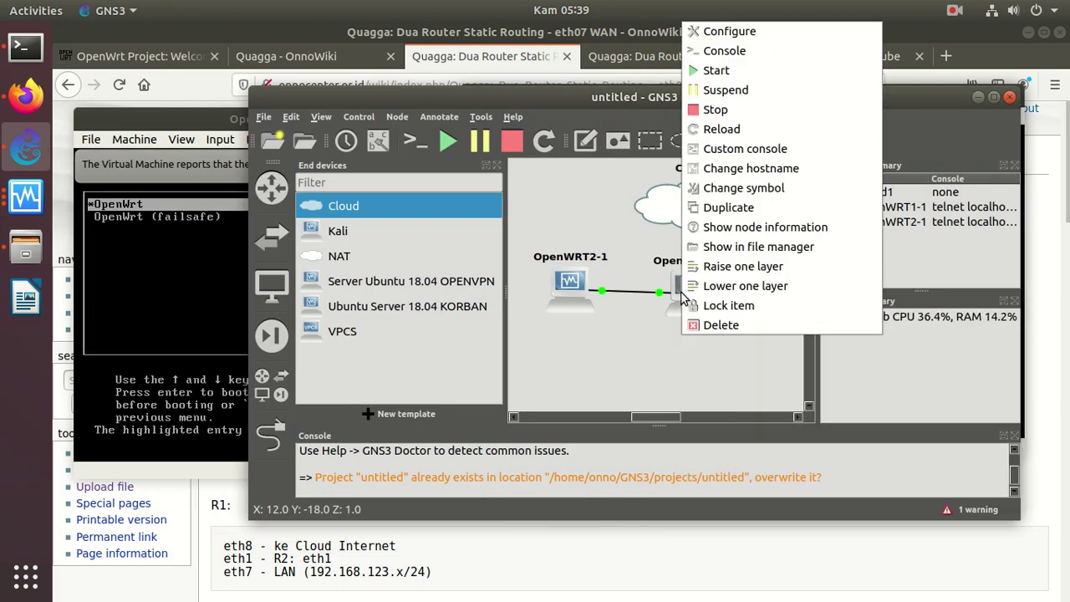
pyautogui.click(697, 56)
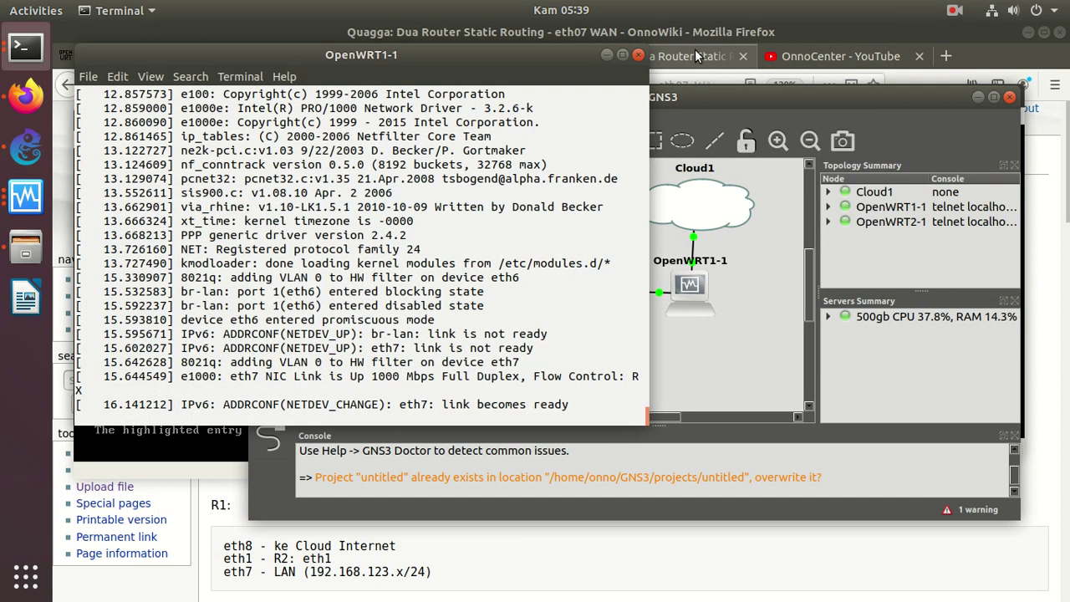
pyautogui.press('Return')
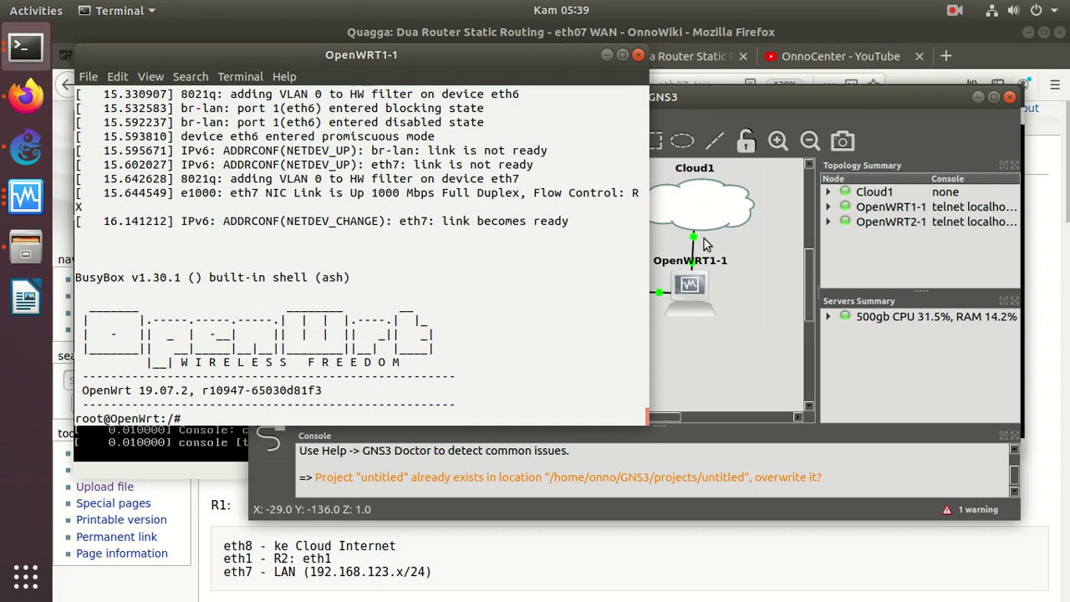
# Step: Return to the OpenWRT2 VirtualBox window, dismiss the mouse capture notice and review its network interfaces with ifconfig | less
pyautogui.click(211, 465)
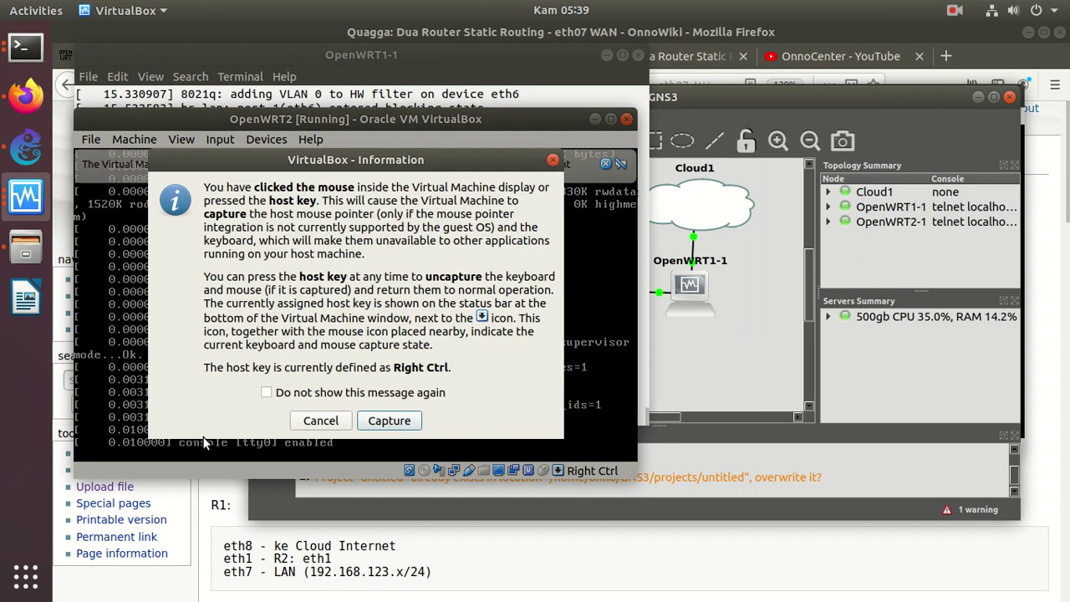
pyautogui.click(320, 421)
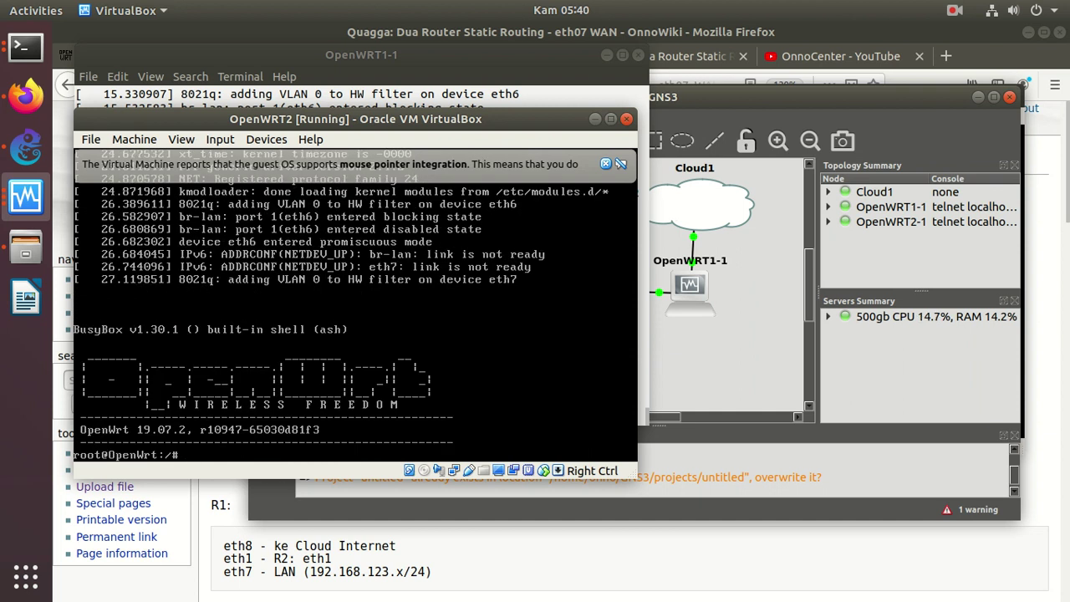
pyautogui.write('fconfig | less')
pyautogui.press('Return')
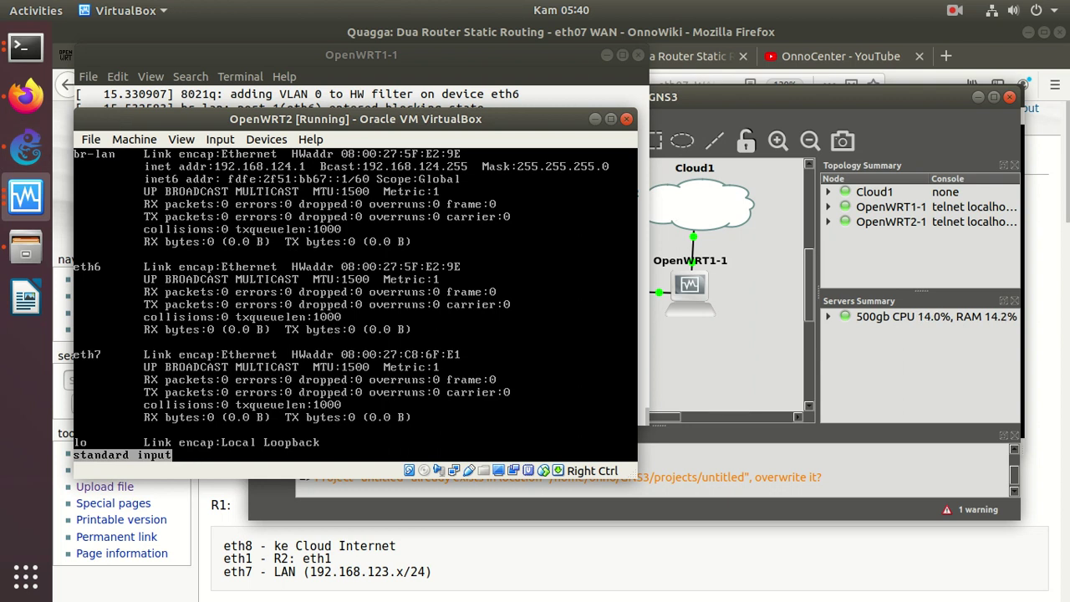
pyautogui.press('q')
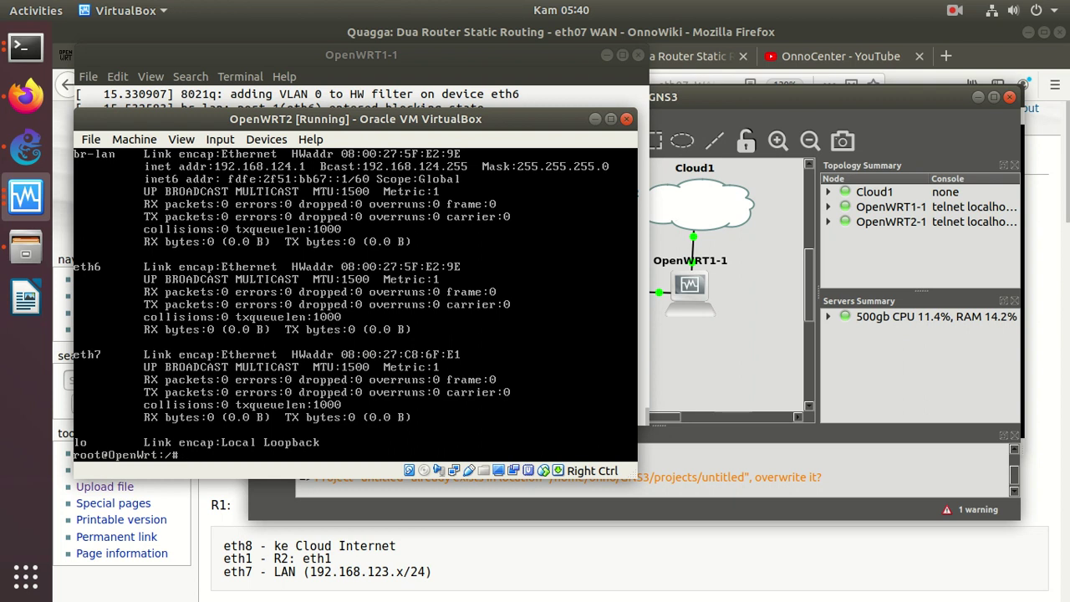
# Step: Exit and reactivate the OpenWRT2 shell session, and minimize its VirtualBox window
pyautogui.write('exit')
pyautogui.press('Return')
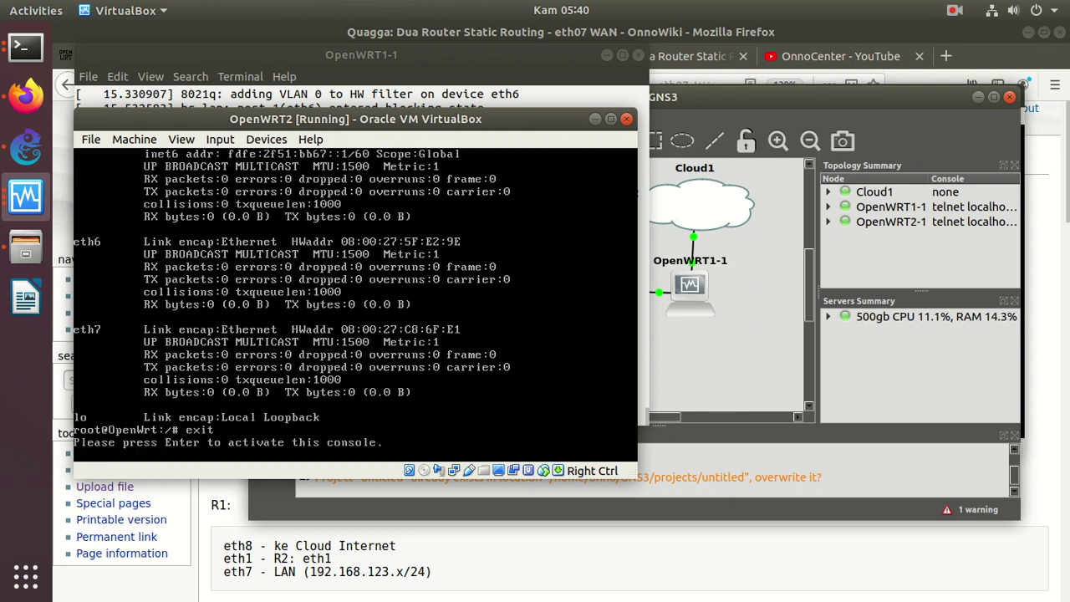
pyautogui.press('Return')
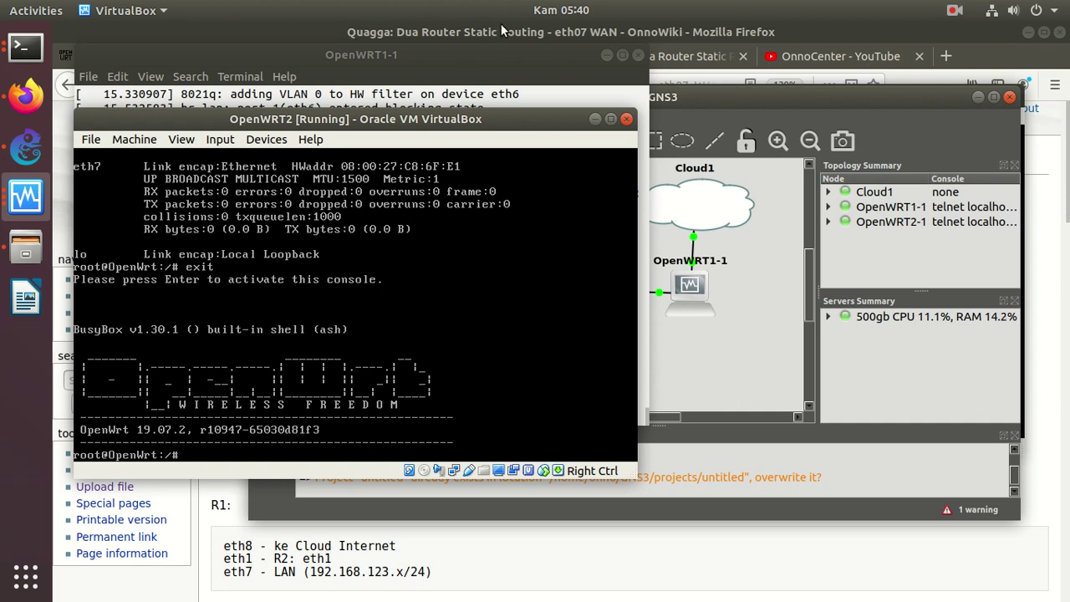
pyautogui.click(595, 118)
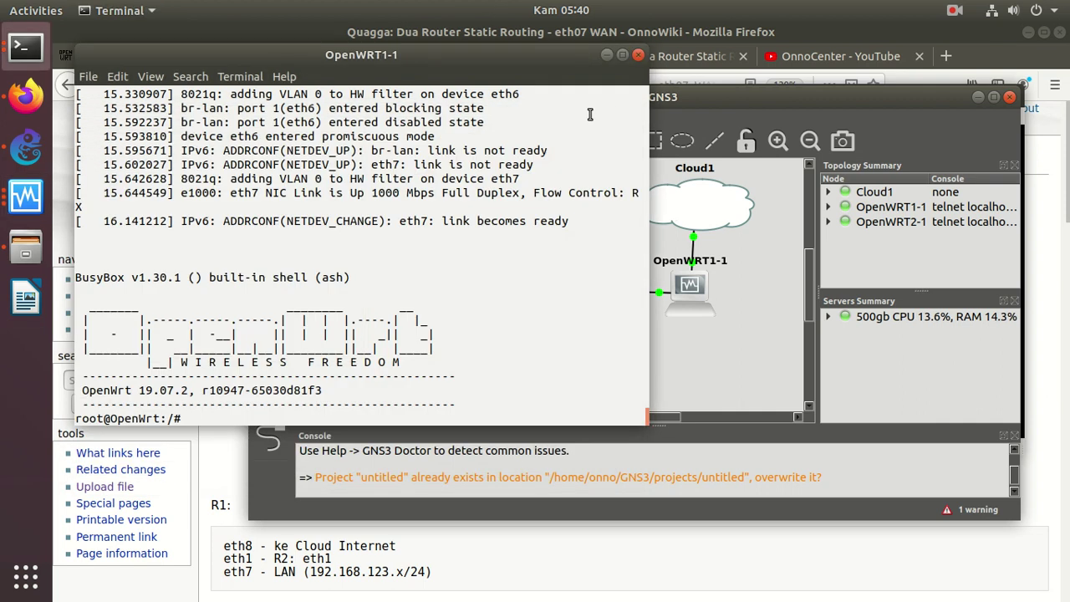
# Step: Open the terminal console of OpenWRT2-1 from the GNS3 topology and position it so the OpenWRT1-1 terminal is also reachable
pyautogui.click(657, 321)
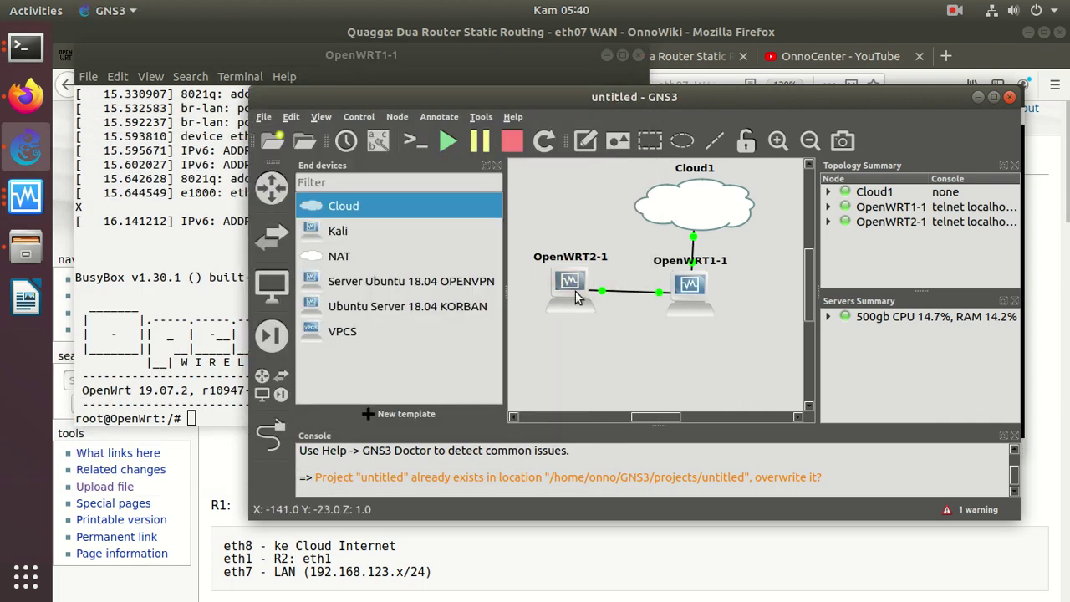
pyautogui.rightClick(577, 297)
pyautogui.click(635, 54)
pyautogui.press('Return')
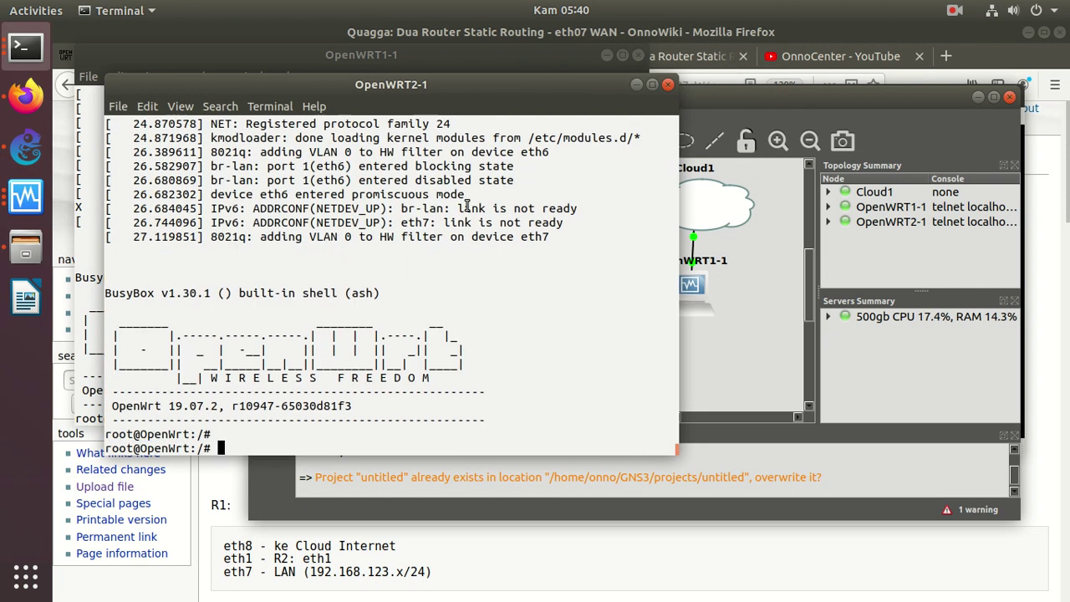
pyautogui.moveTo(286, 85); pyautogui.dragTo(269, 100)
pyautogui.click(311, 78)
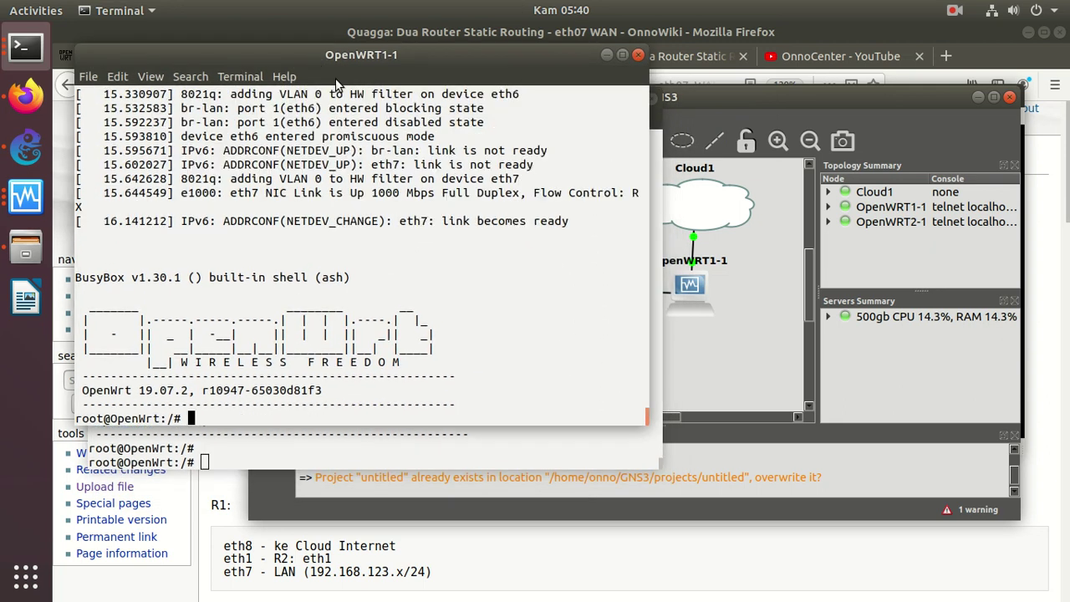
pyautogui.click(362, 445)
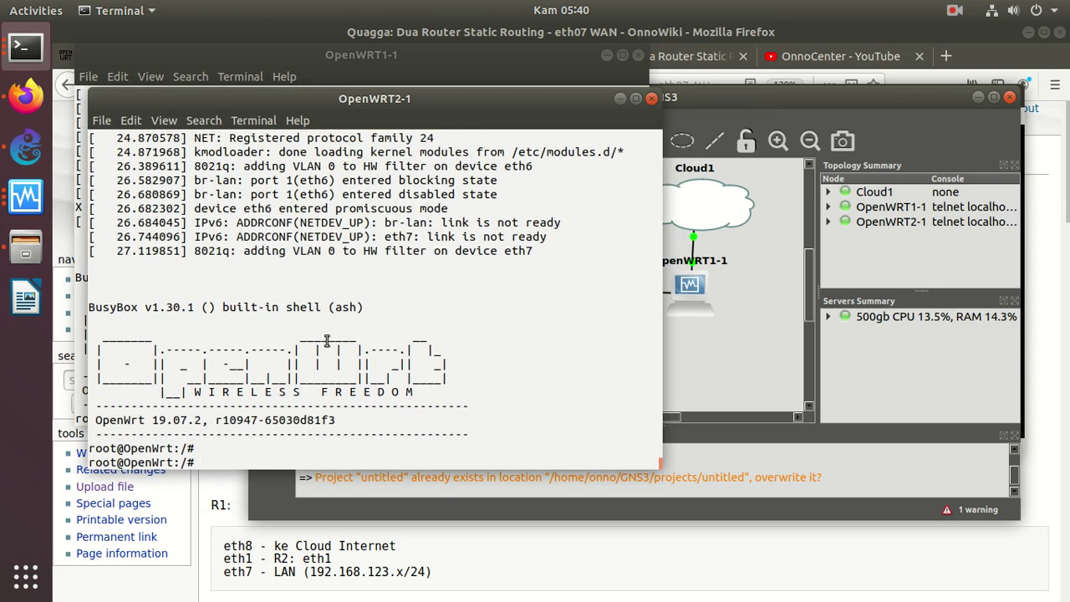
# Step: Switch to the OnnoWiki page in Firefox and copy the vtysh command from the R1 section
pyautogui.click(371, 548)
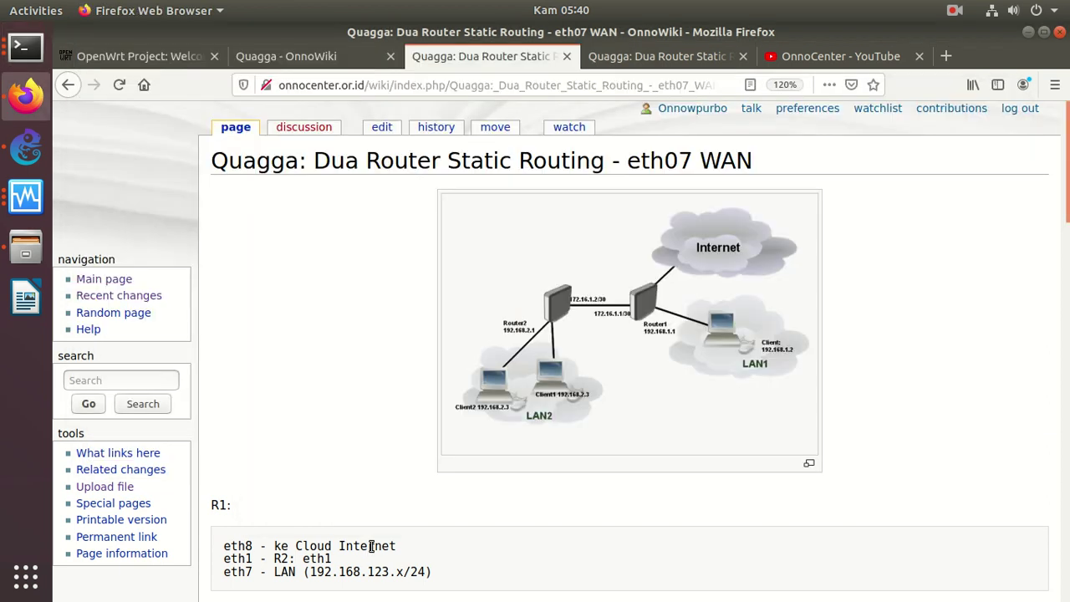
pyautogui.scroll(-5, 371, 548)
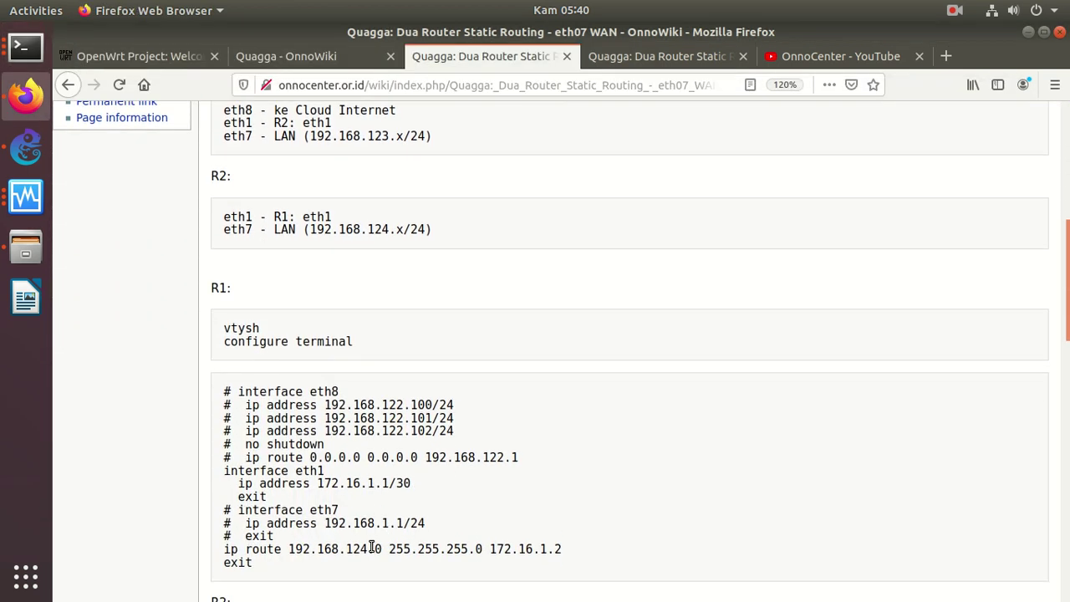
pyautogui.scroll(-2, 371, 547)
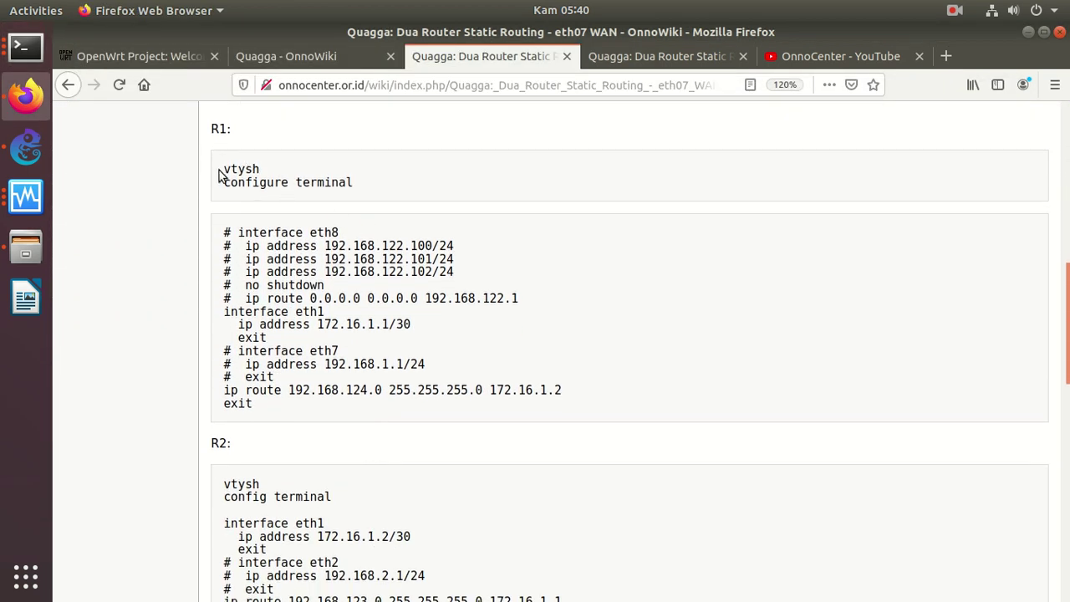
pyautogui.moveTo(224, 168); pyautogui.dragTo(269, 170)
pyautogui.rightClick(249, 166)
pyautogui.click(281, 173)
# Step: Paste and run vtysh in the OpenWRT1-1 terminal
pyautogui.click(25, 47)
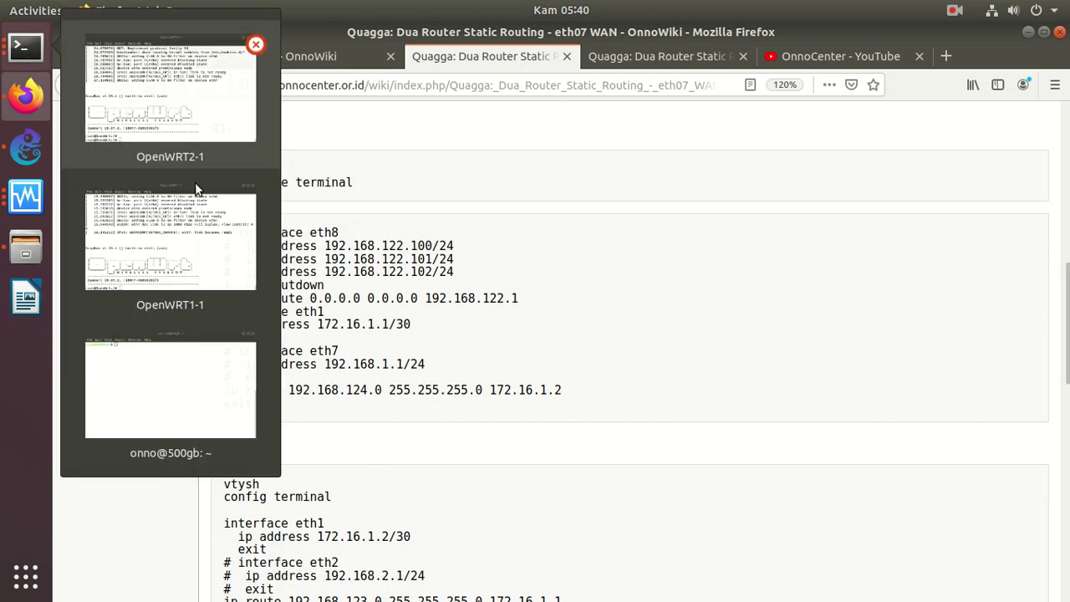
pyautogui.click(186, 243)
pyautogui.rightClick(413, 242)
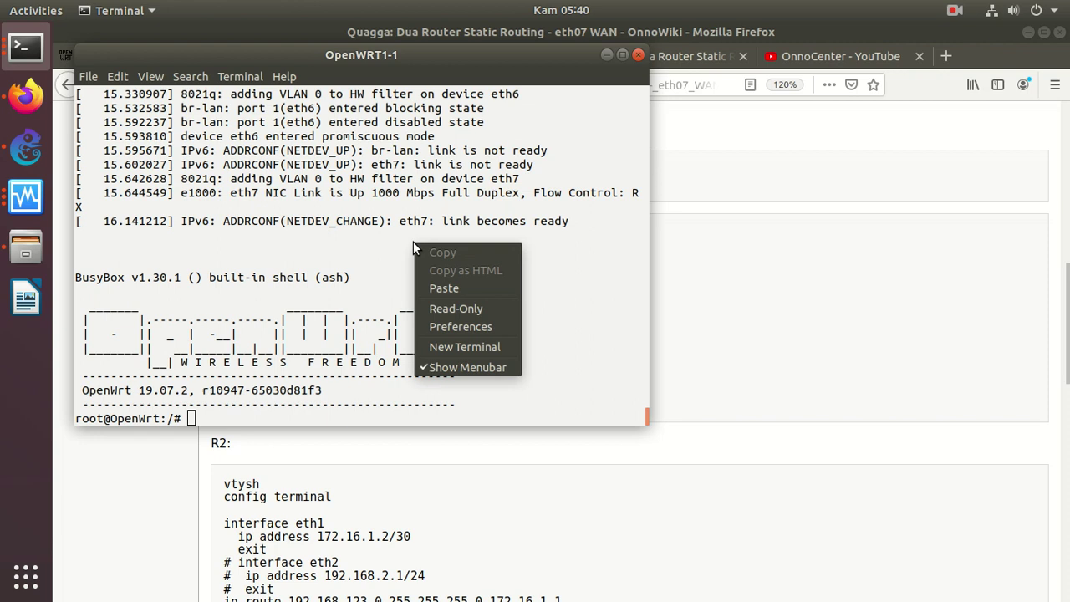
pyautogui.click(444, 287)
pyautogui.press('Return')
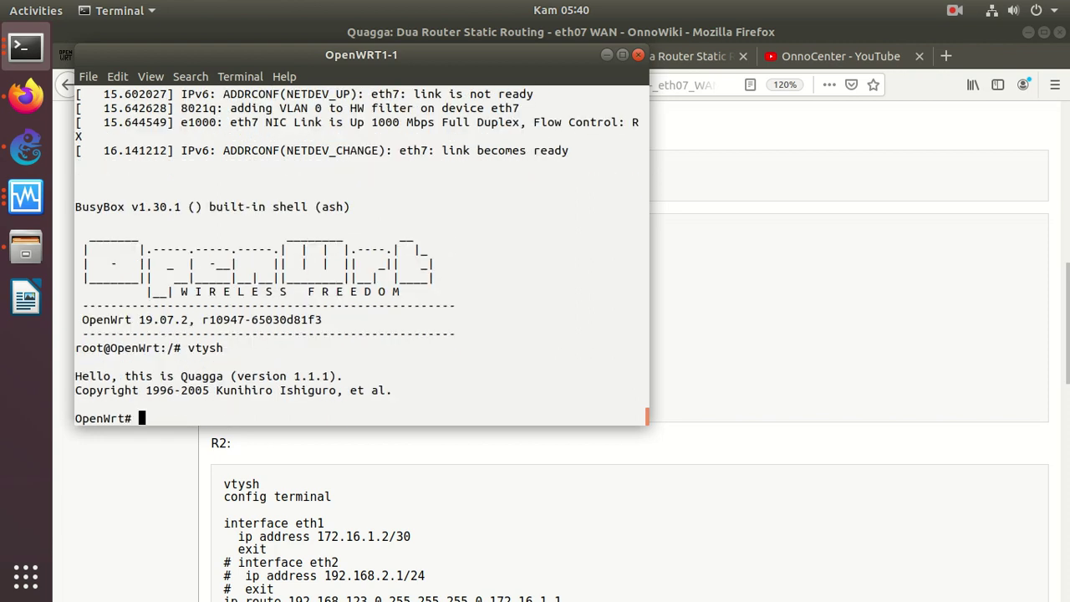
# Step: List the available vtysh commands, try show ip, and list the options of the show command
pyautogui.press('?')
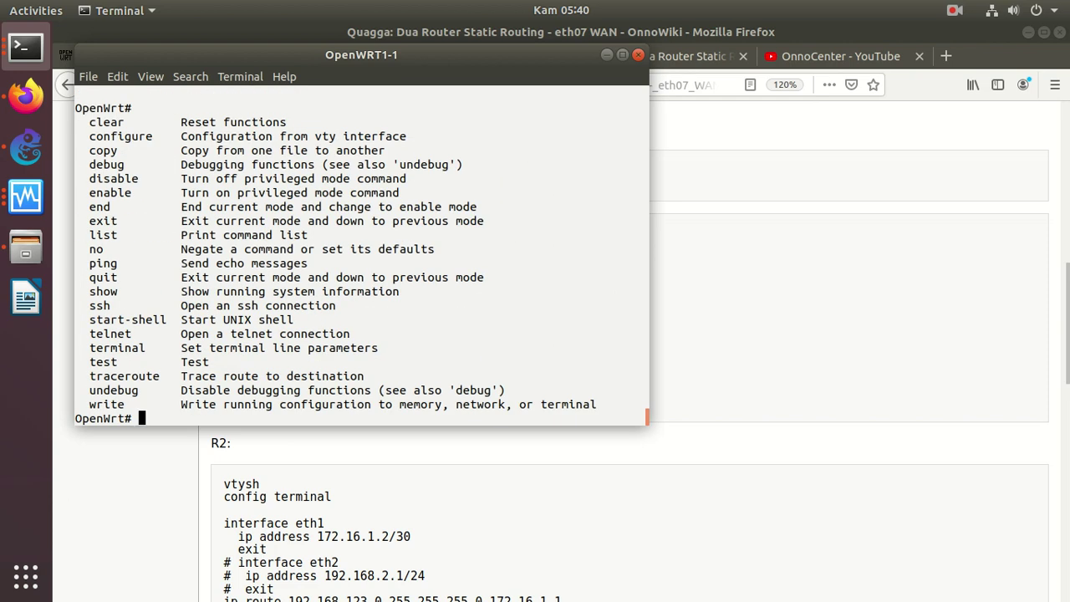
pyautogui.write('show ip')
pyautogui.press('Return')
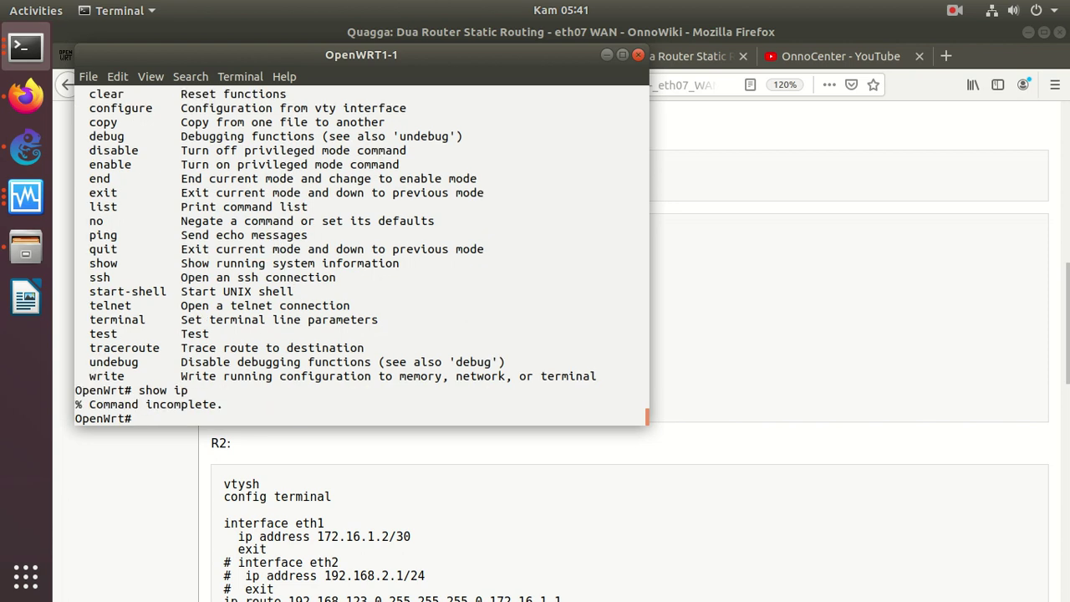
pyautogui.press('Up')
pyautogui.press('BackSpace')
pyautogui.press('BackSpace')
pyautogui.press('Tab')
pyautogui.press('Tab')
pyautogui.press('Tab')
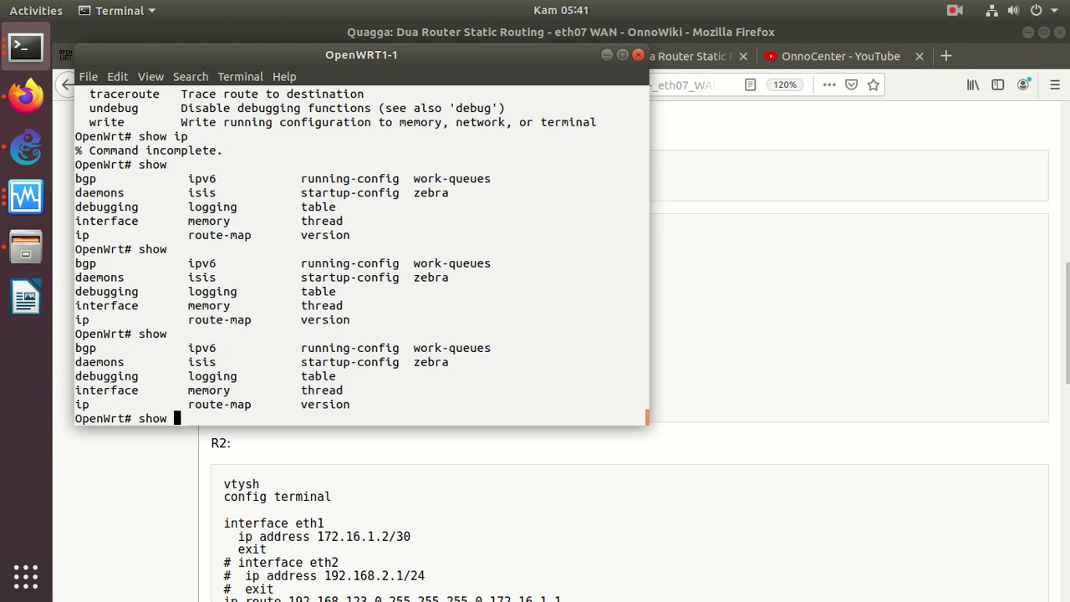
# Step: List the options of show ip and display OpenWRT1-1's routing table with show ip route
pyautogui.write('interface')
pyautogui.press('BackSpace')
pyautogui.press('BackSpace')
pyautogui.press('BackSpace')
pyautogui.press('BackSpace')
pyautogui.press('BackSpace')
pyautogui.press('BackSpace')
pyautogui.press('BackSpace')
pyautogui.press('BackSpace')
pyautogui.press('BackSpace')
pyautogui.press('BackSpace')
pyautogui.write('ip')
pyautogui.press('Tab')
pyautogui.press('Tab')
pyautogui.press('Tab')
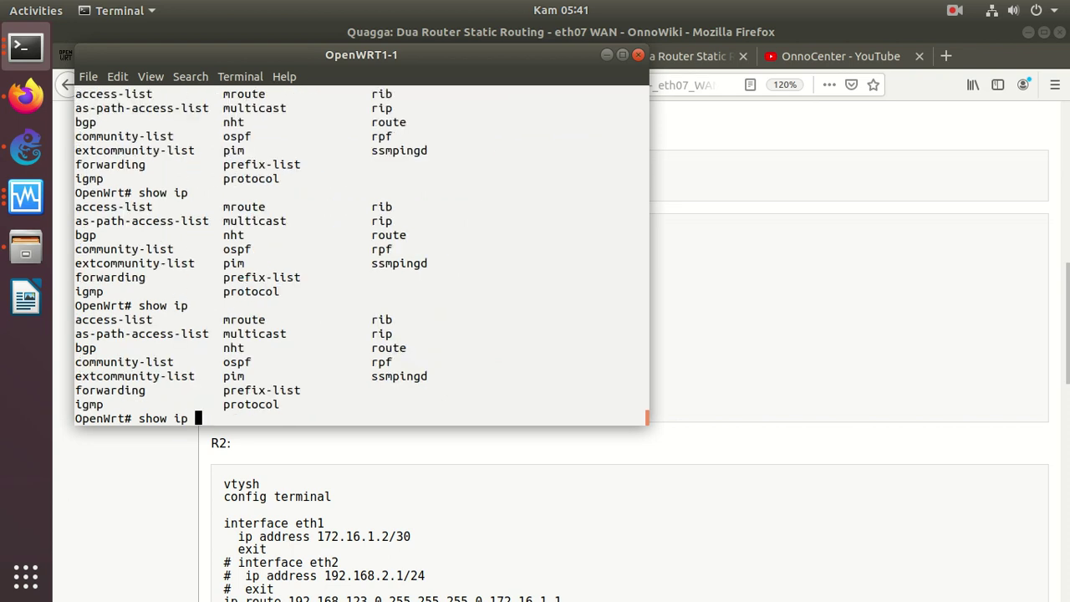
pyautogui.write('route')
pyautogui.press('Return')
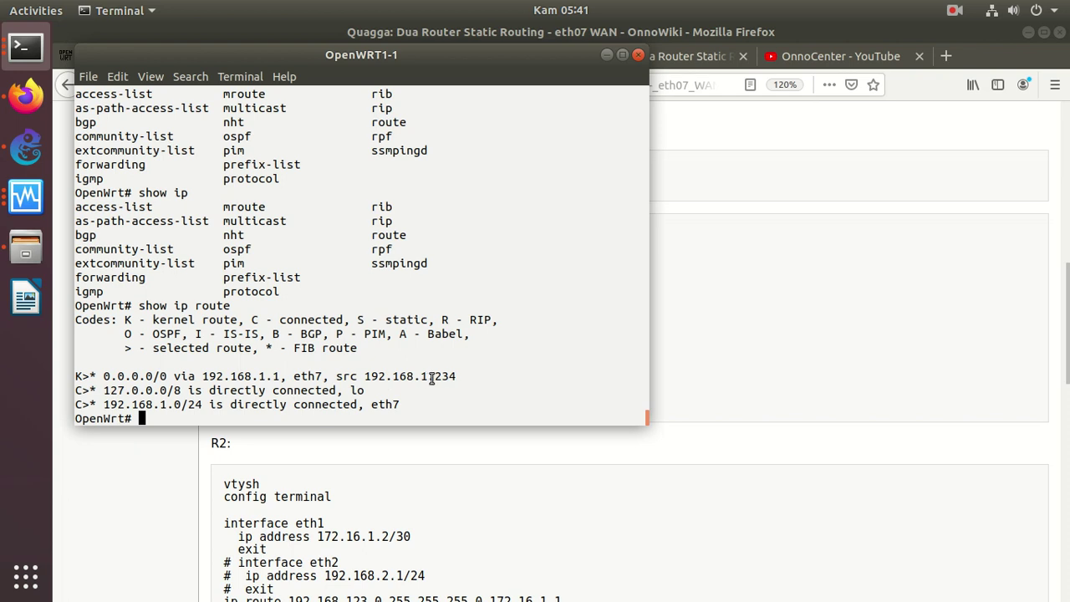
# Step: Review the R1 and R2 configuration commands on the OnnoWiki page and return to the OpenWRT1-1 terminal
pyautogui.click(426, 497)
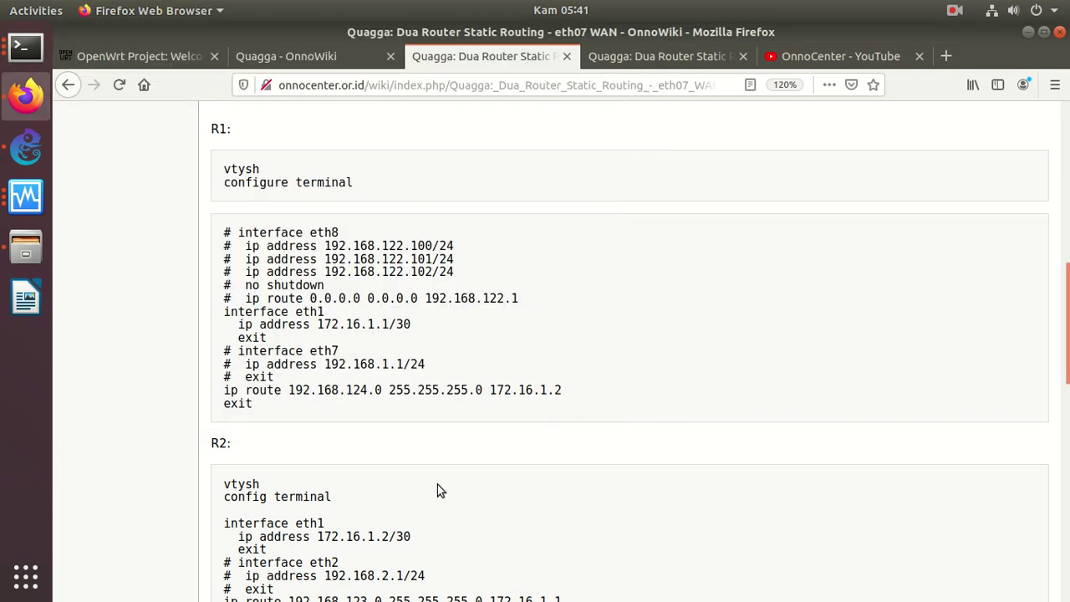
pyautogui.scroll(-5, 437, 484)
pyautogui.scroll(9, 438, 484)
pyautogui.scroll(-2, 438, 484)
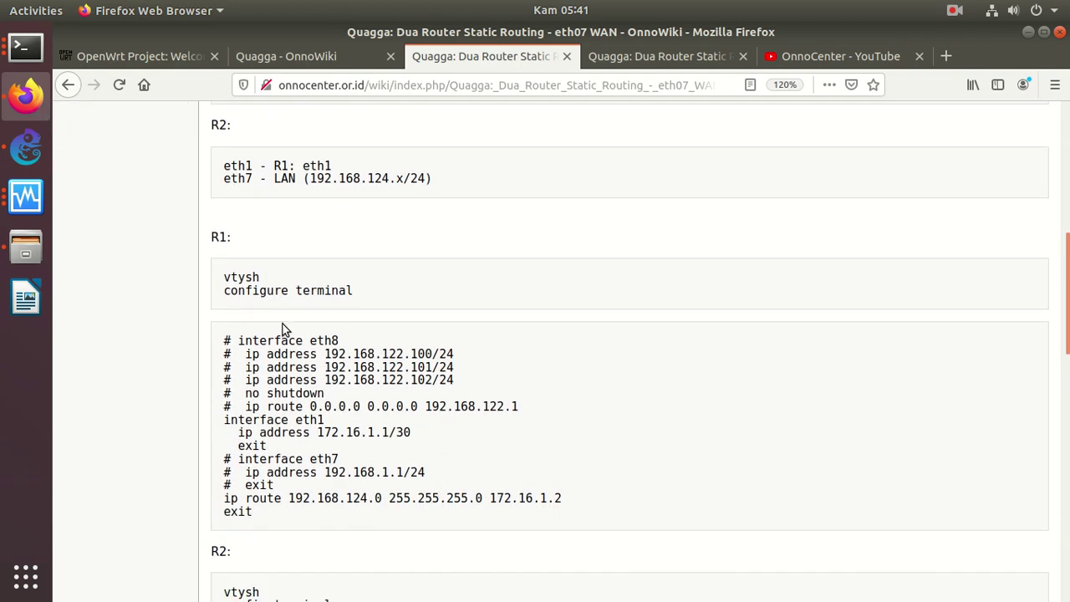
pyautogui.click(26, 48)
pyautogui.click(186, 113)
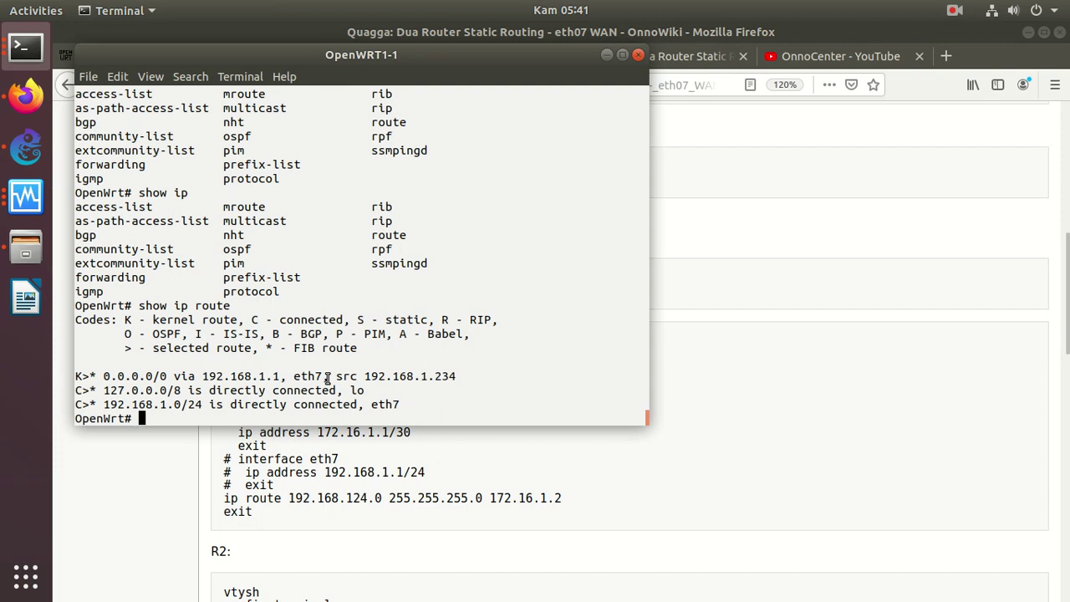
# Step: Display the details of OpenWRT1-1's network interfaces with show interface
pyautogui.write('show interface')
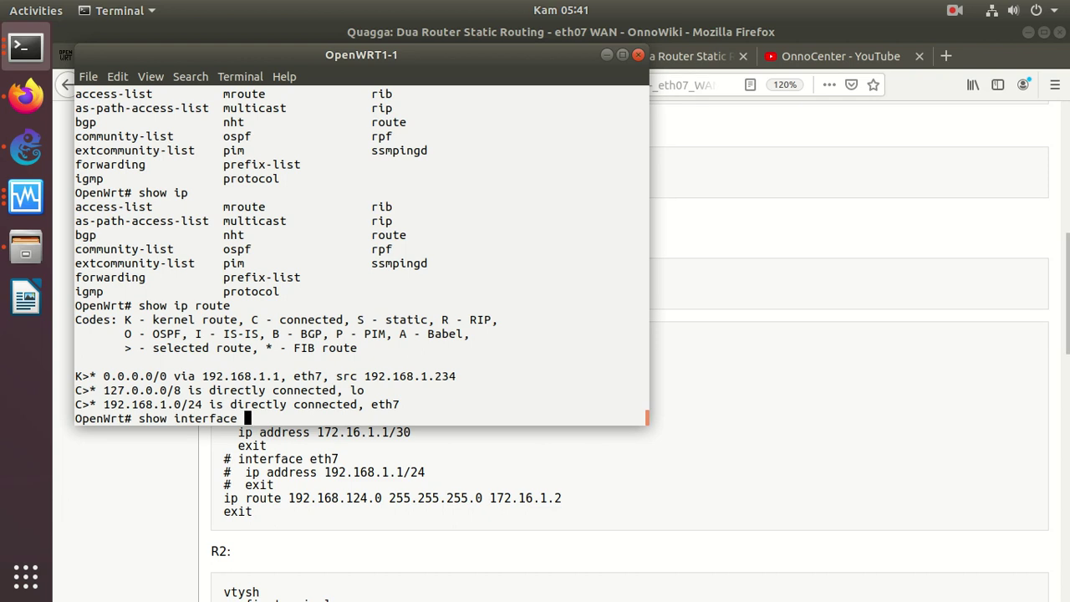
pyautogui.press('Return')
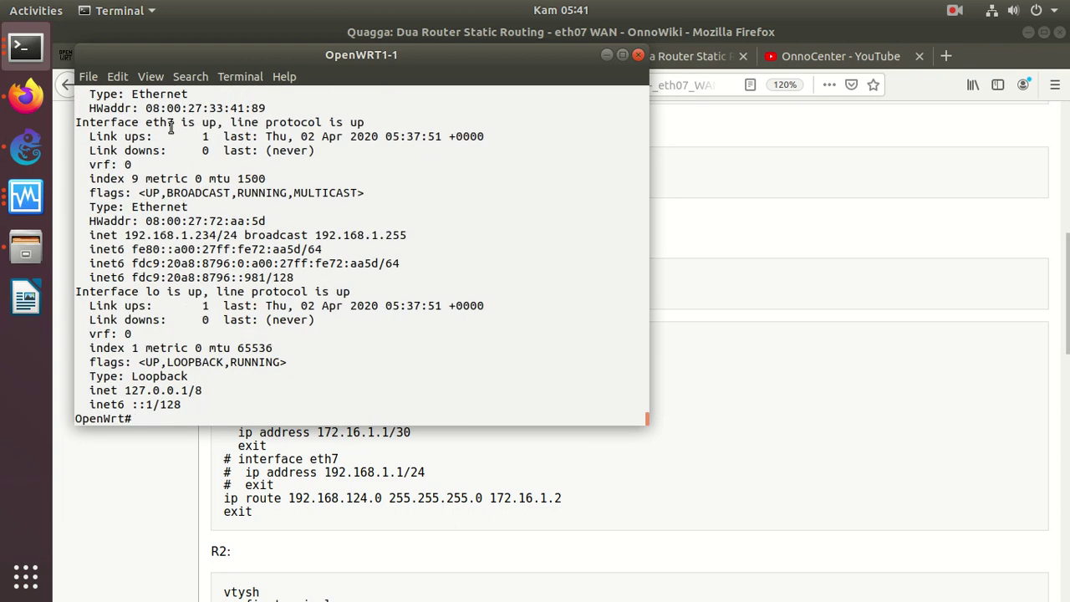
# Step: Edit the wiki page's port lists: R1 uses eth7 for the internet, eth0 for R2, eth6 for LAN; R2 uses eth0 for R1, eth6 for LAN
pyautogui.click(698, 283)
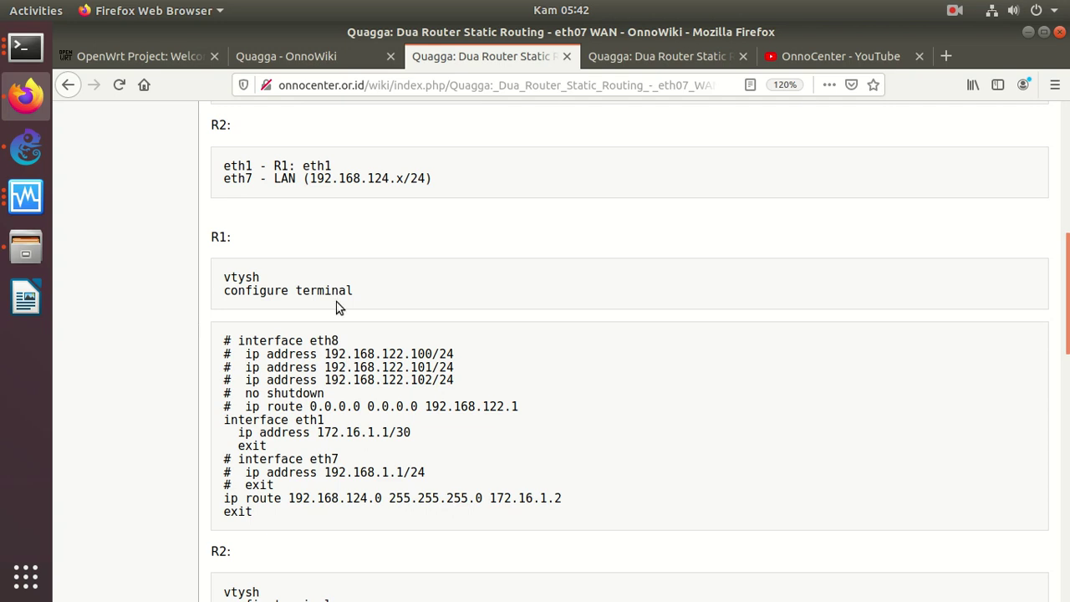
pyautogui.scroll(4, 342, 306)
pyautogui.scroll(5, 341, 307)
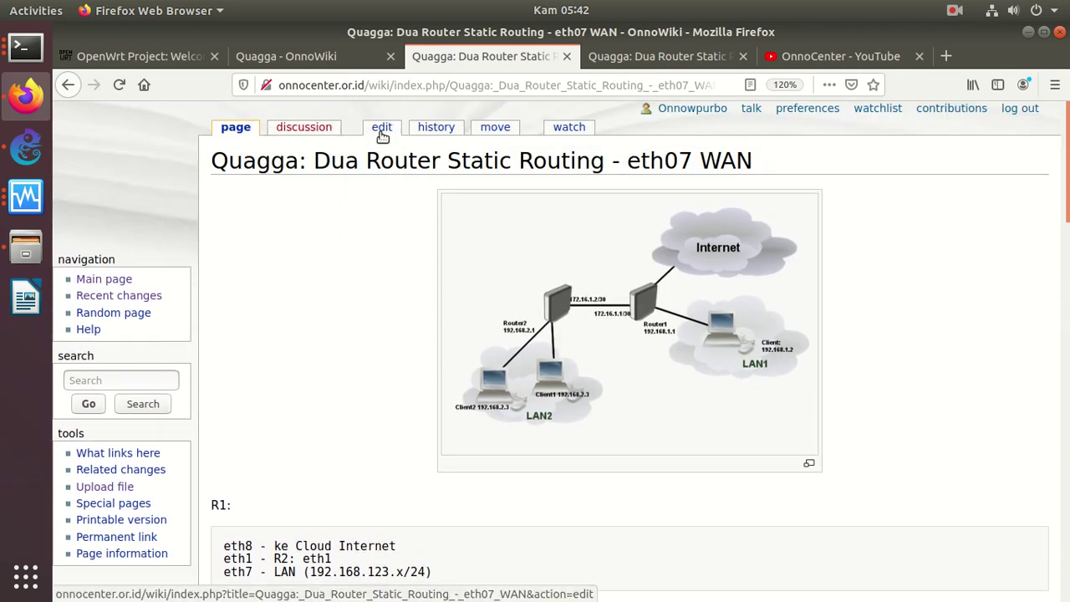
pyautogui.click(382, 128)
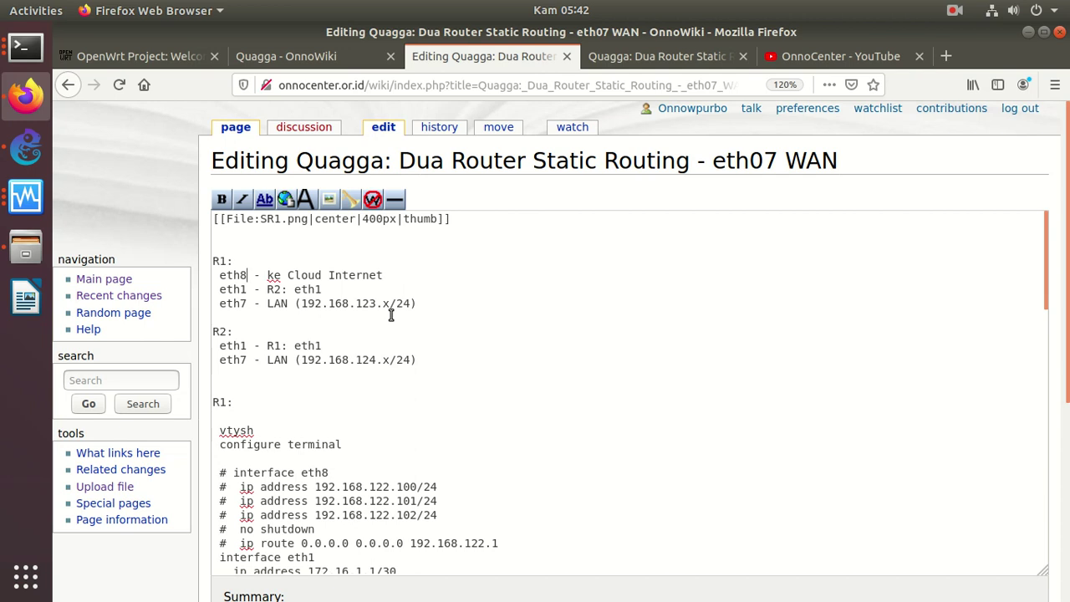
pyautogui.press('BackSpace')
pyautogui.write('7')
pyautogui.press('BackSpace')
pyautogui.write('0')
pyautogui.press('BackSpace')
pyautogui.write('6')
pyautogui.press('BackSpace')
pyautogui.write('0')
pyautogui.press('BackSpace')
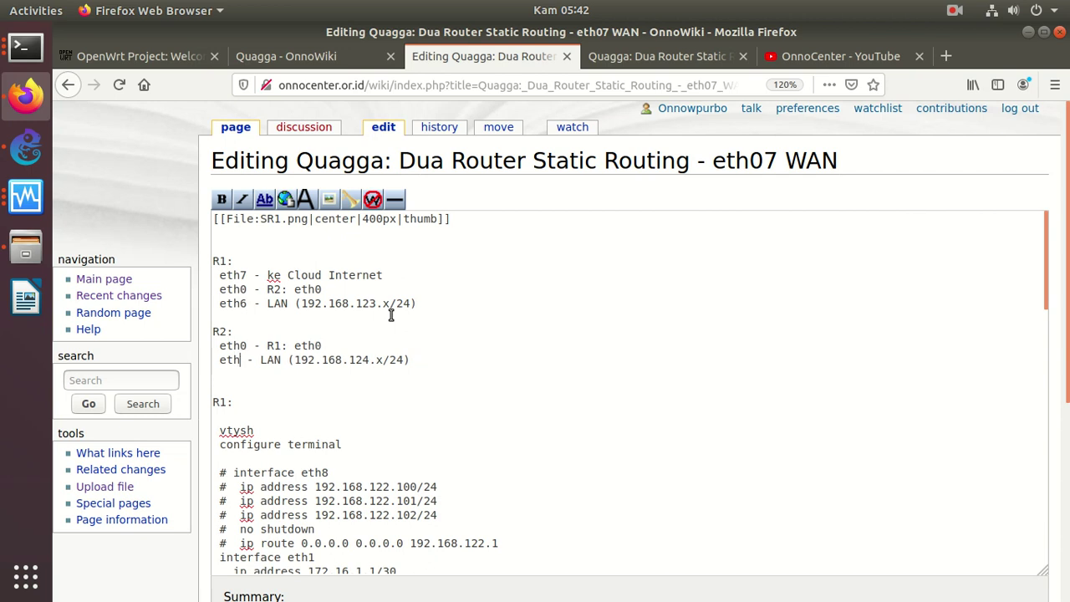
pyautogui.write('6')
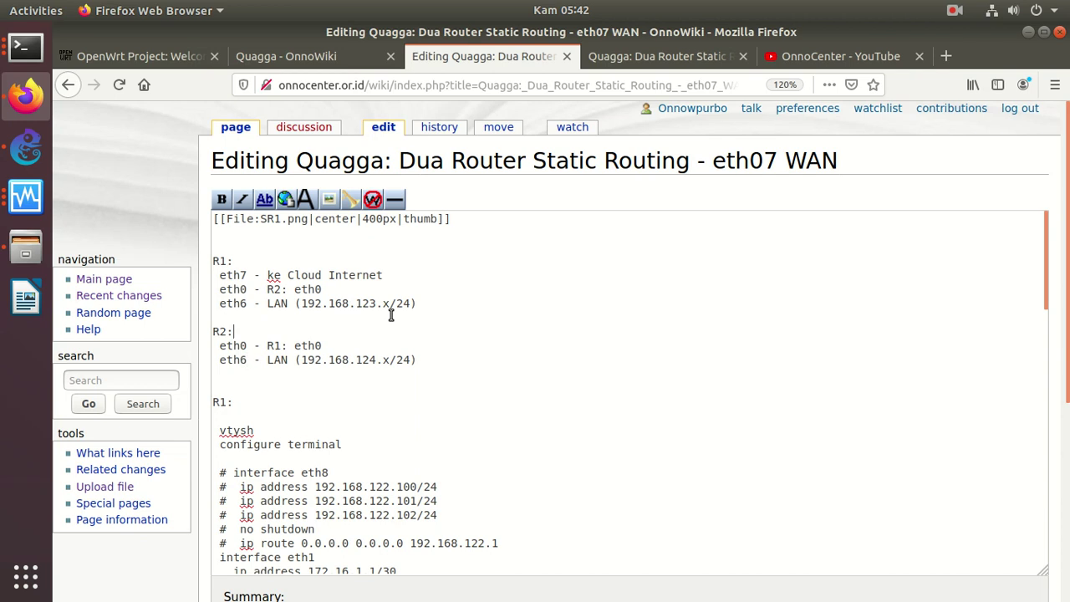
# Step: In R1's configuration commands, delete the commented eth8 and eth7 blocks and change the remaining interface to eth0
pyautogui.press('Down')
pyautogui.press('Down')
pyautogui.press('Down')
pyautogui.press('Down')
pyautogui.press('Down')
pyautogui.press('Down')
pyautogui.press('Down')
pyautogui.press('Down')
pyautogui.press('Down')
pyautogui.press('Down')
pyautogui.press('Down')
pyautogui.press('Down')
pyautogui.press('Down')
pyautogui.press('Down')
pyautogui.press('Down')
pyautogui.press('Down')
pyautogui.press('Down')
pyautogui.press('Down')
pyautogui.press('Down')
pyautogui.press('Down')
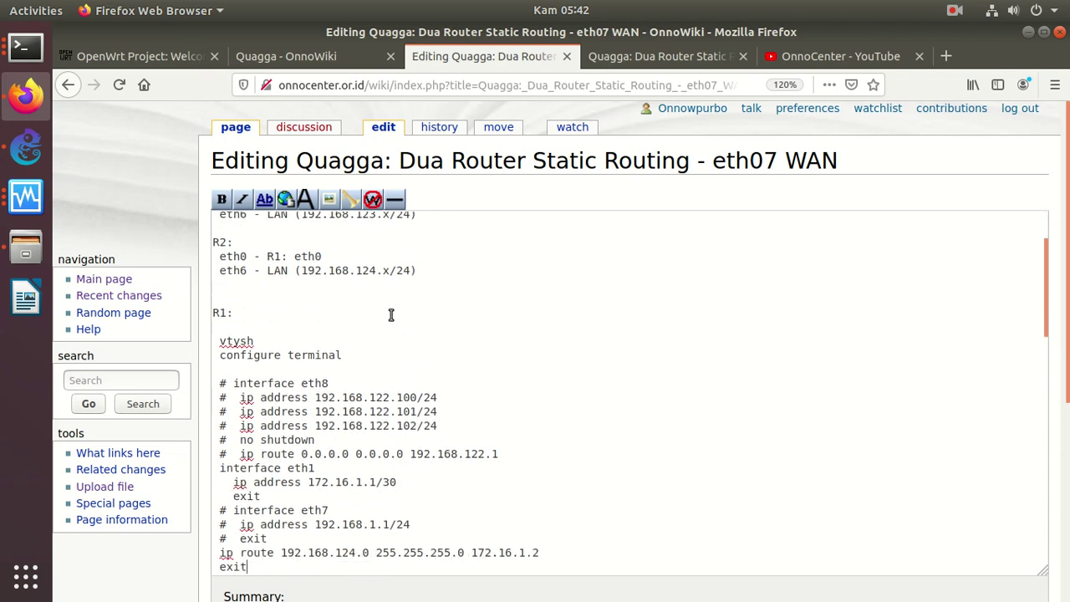
pyautogui.moveTo(500, 355); pyautogui.dragTo(185, 275)
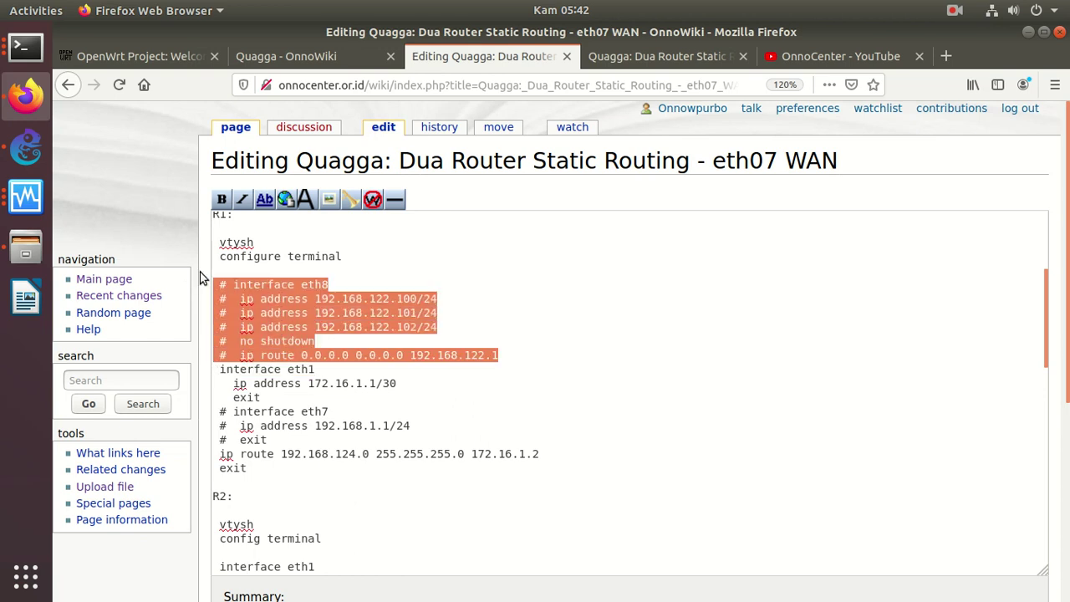
pyautogui.press('Delete')
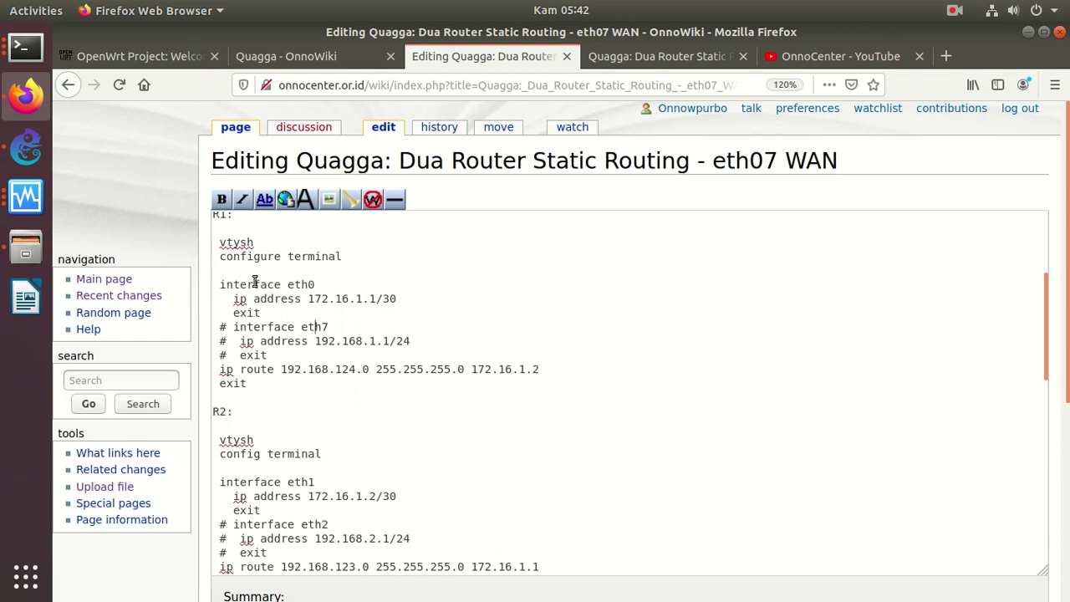
pyautogui.moveTo(268, 355); pyautogui.dragTo(188, 326)
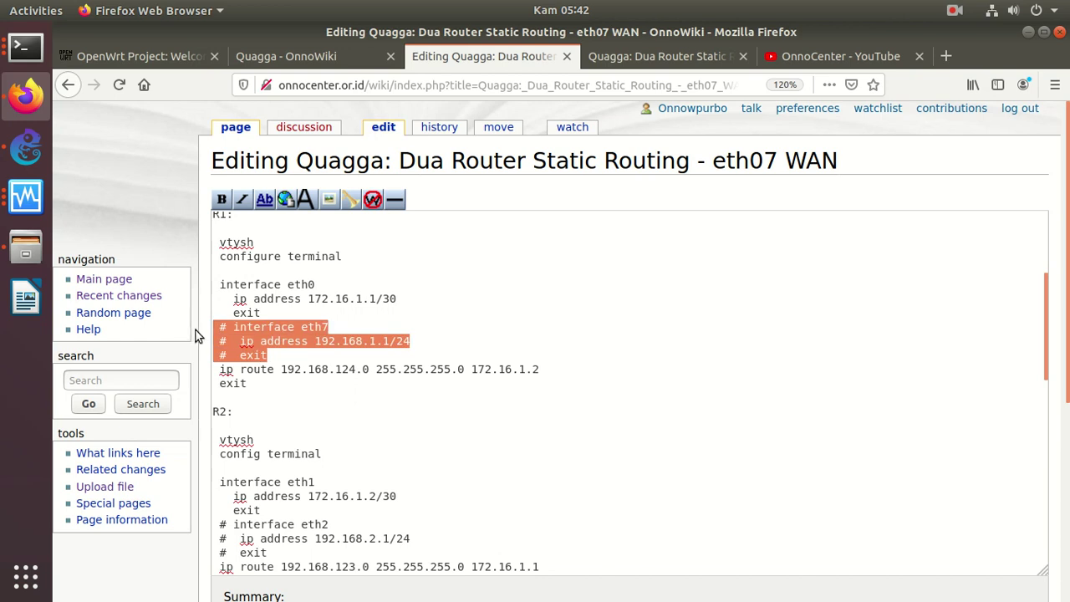
pyautogui.press('Delete')
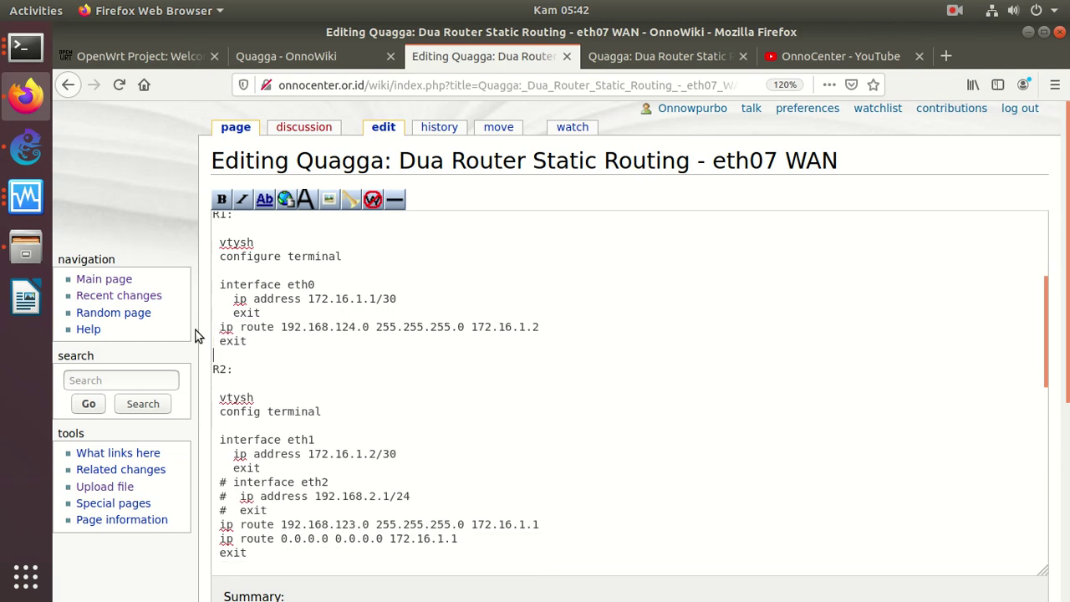
# Step: In R2's configuration commands, change the interface to eth0 and delete the commented eth2 block
pyautogui.hotkey('ctrl', 'End')
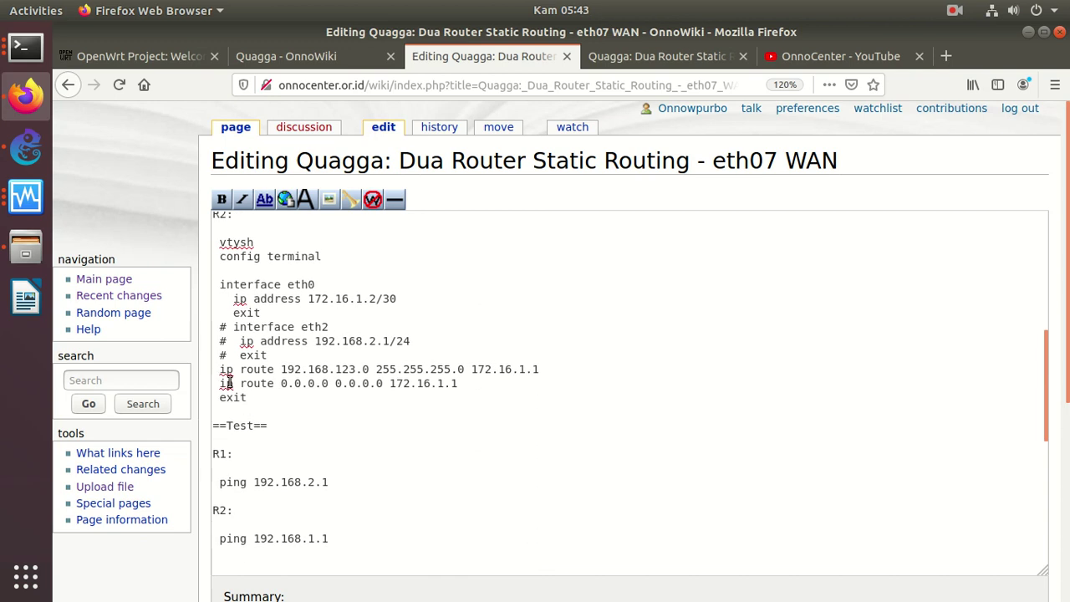
pyautogui.moveTo(280, 358); pyautogui.dragTo(189, 330)
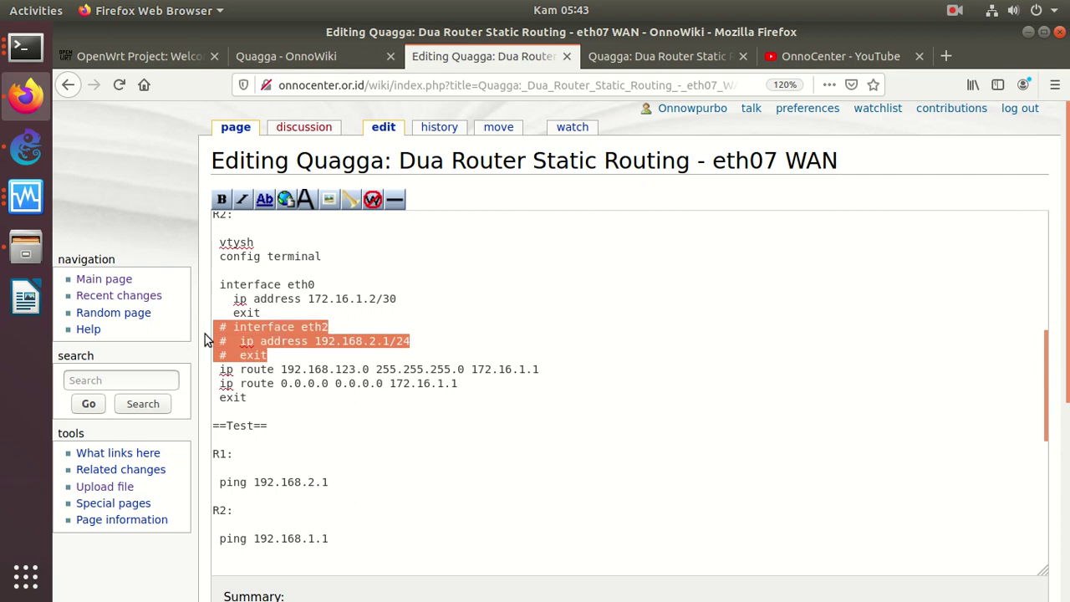
pyautogui.press('Delete')
pyautogui.press('Delete')
# Step: Save the wiki page and check the revised port lists for R1 and R2
pyautogui.scroll(-1, 206, 334)
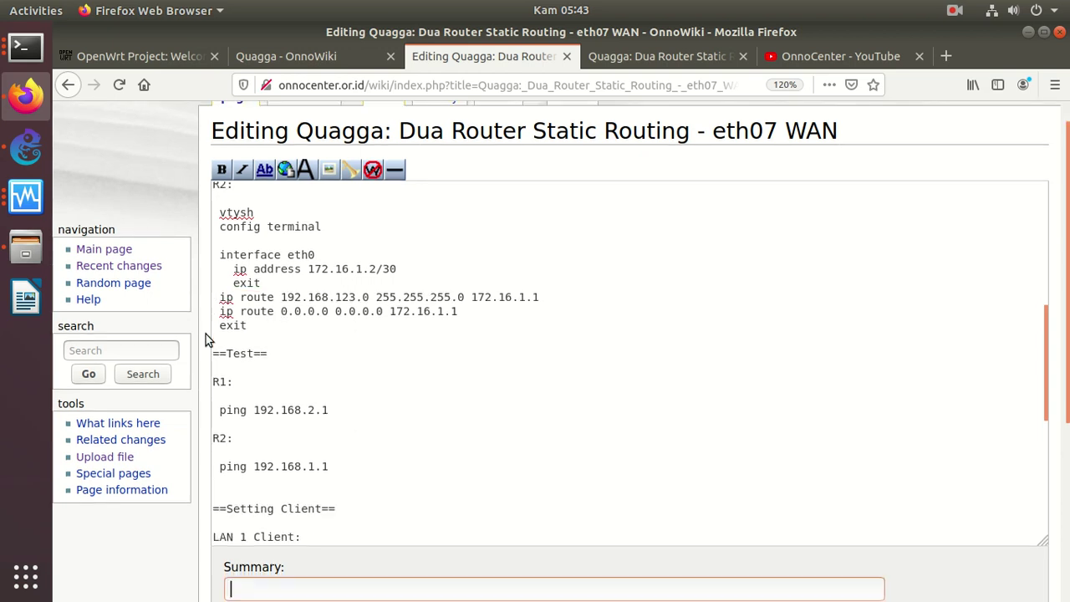
pyautogui.scroll(-3, 205, 334)
pyautogui.click(269, 590)
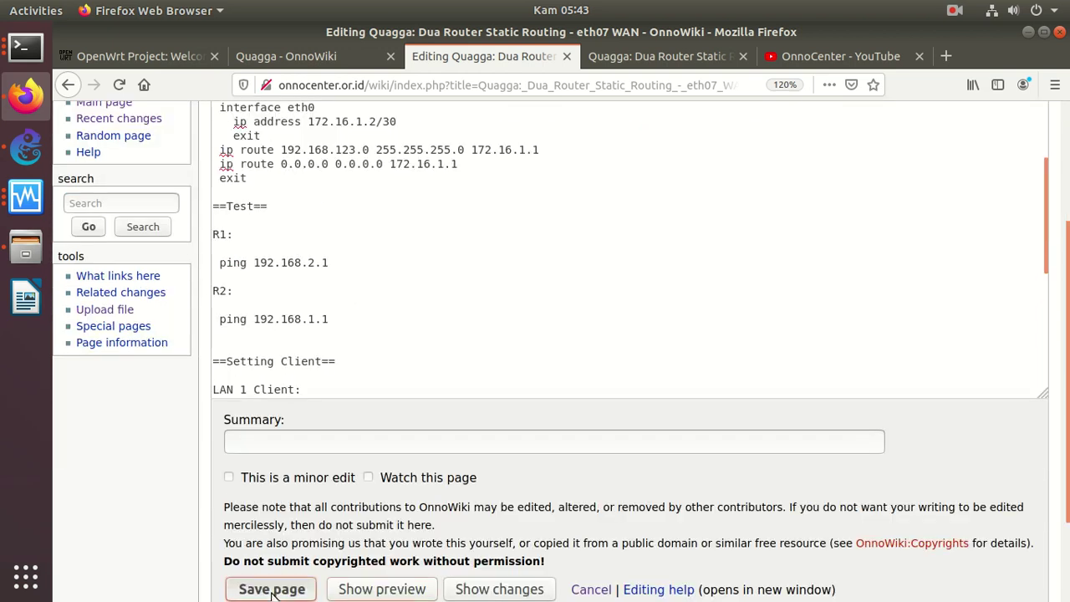
pyautogui.scroll(-6, 310, 369)
pyautogui.scroll(2, 309, 369)
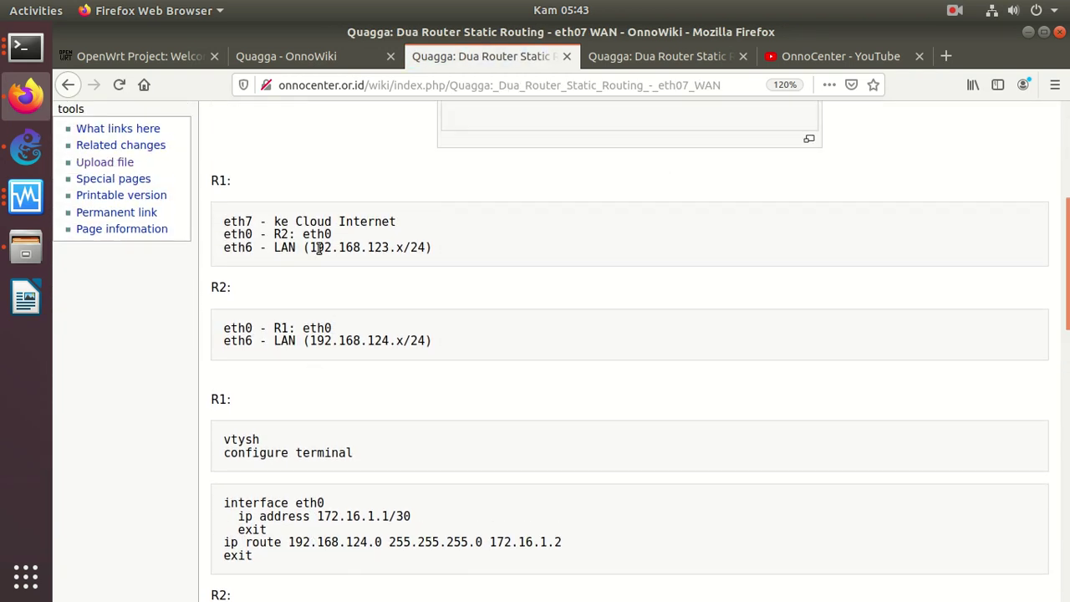
# Step: Switch to the OpenWRT1-1 terminal and examine the interface statuses in the show interface output
pyautogui.click(25, 48)
pyautogui.click(206, 99)
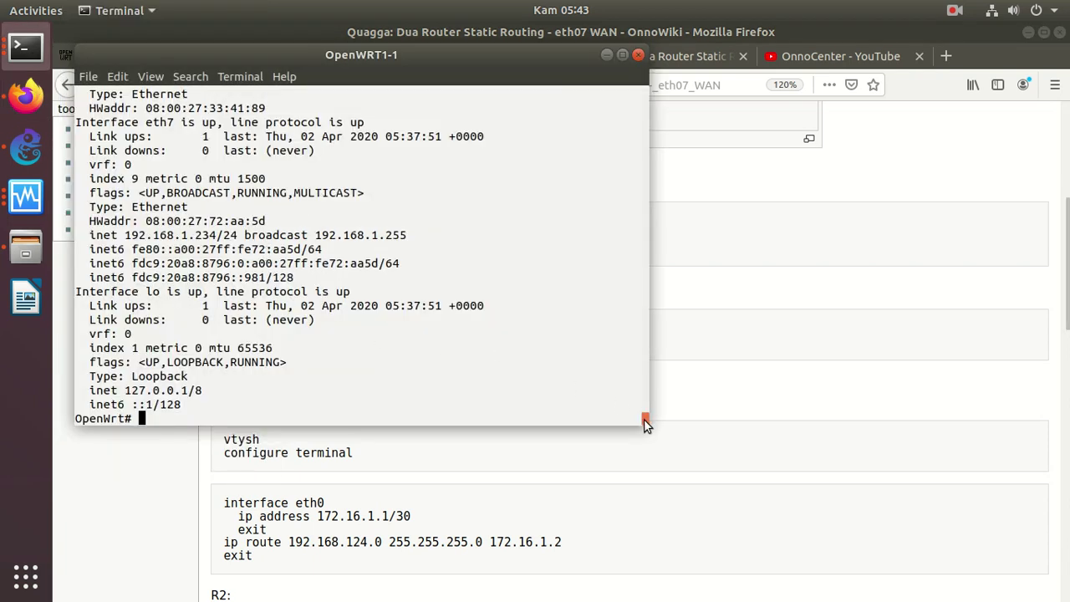
pyautogui.scroll(7, 643, 417)
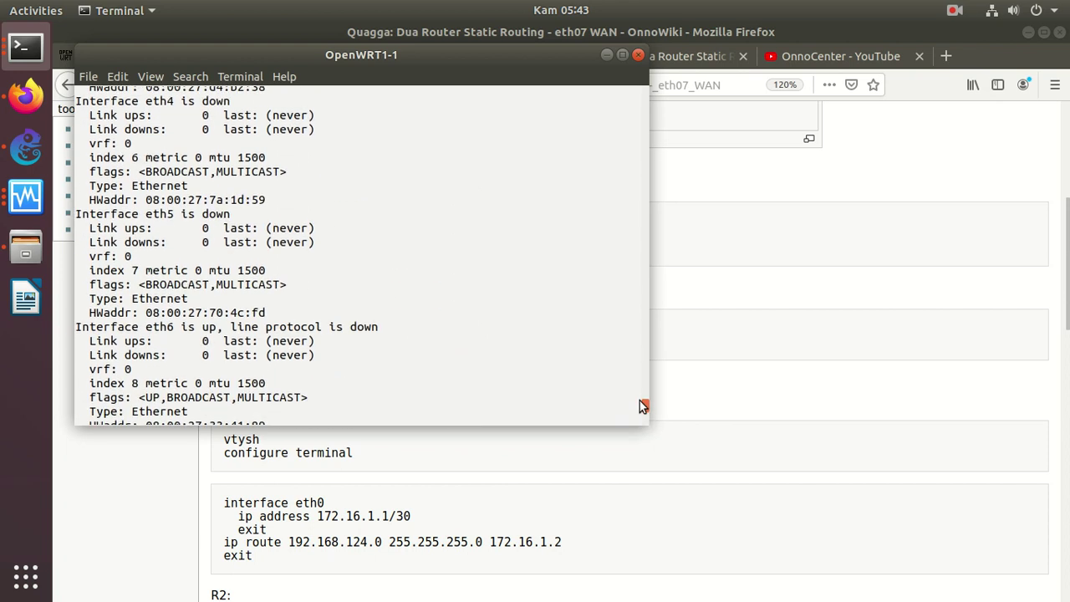
pyautogui.scroll(-8, 643, 409)
pyautogui.write('ifc')
pyautogui.press('BackSpace')
pyautogui.press('BackSpace')
pyautogui.press('BackSpace')
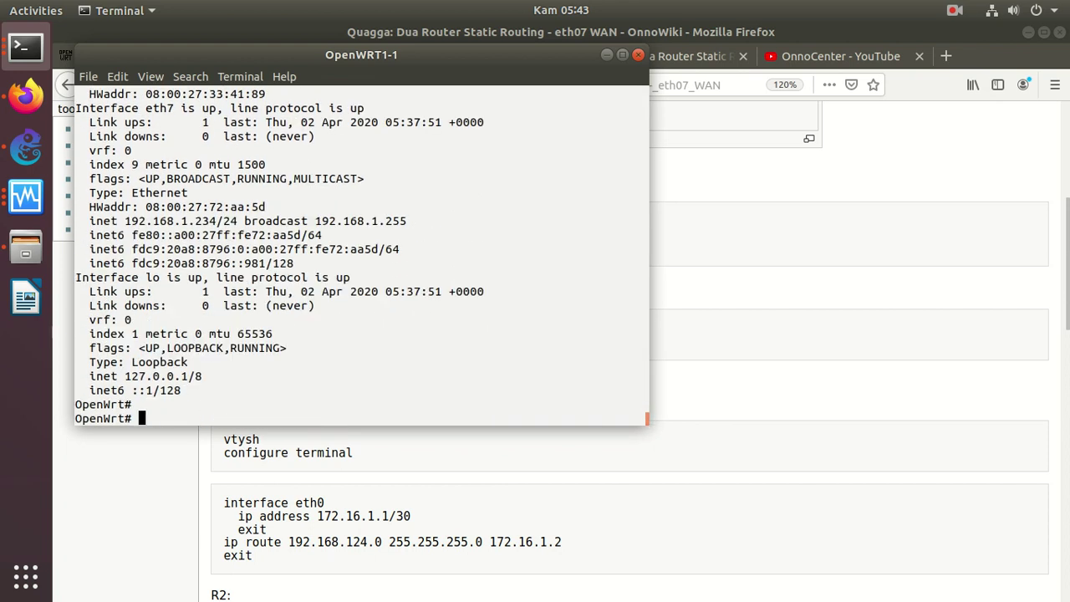
# Step: List the show ip options in OpenWRT1-1 and display the routing table with show ip route
pyautogui.write('show ip')
pyautogui.press('Tab')
pyautogui.press('Tab')
pyautogui.press('Tab')
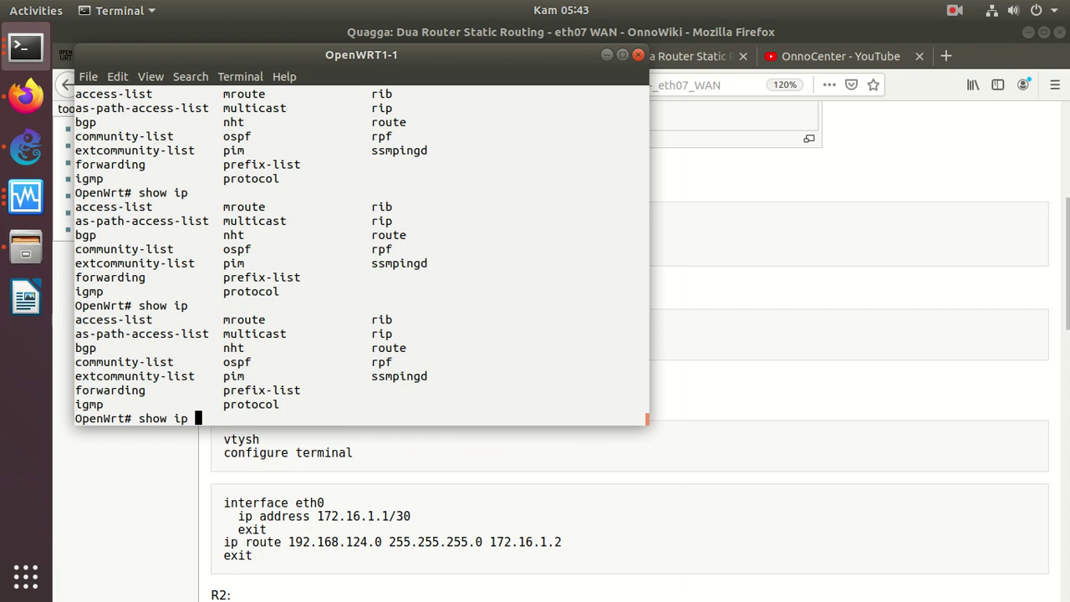
pyautogui.write('route')
pyautogui.press('Return')
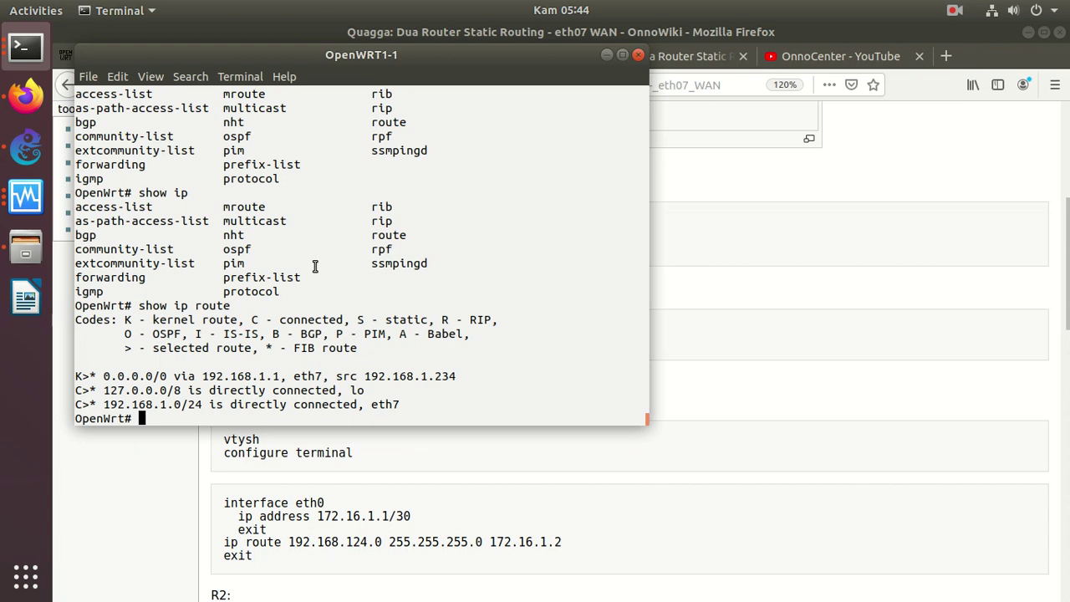
# Step: Bring up the OpenWRT2-1 terminal and move its window clear of the wiki page's port lists
pyautogui.click(732, 226)
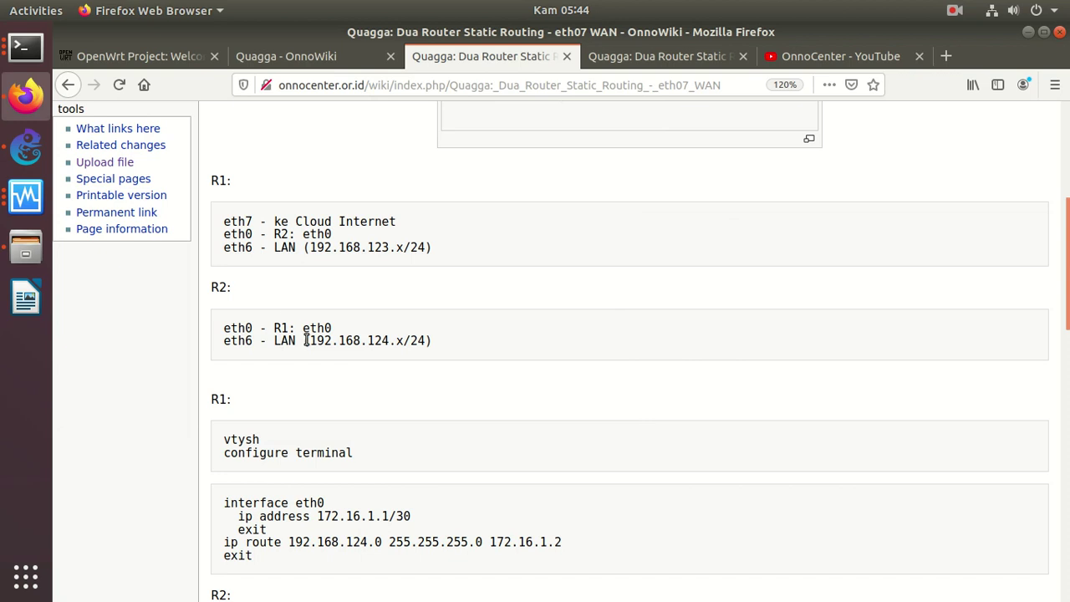
pyautogui.click(25, 49)
pyautogui.click(162, 203)
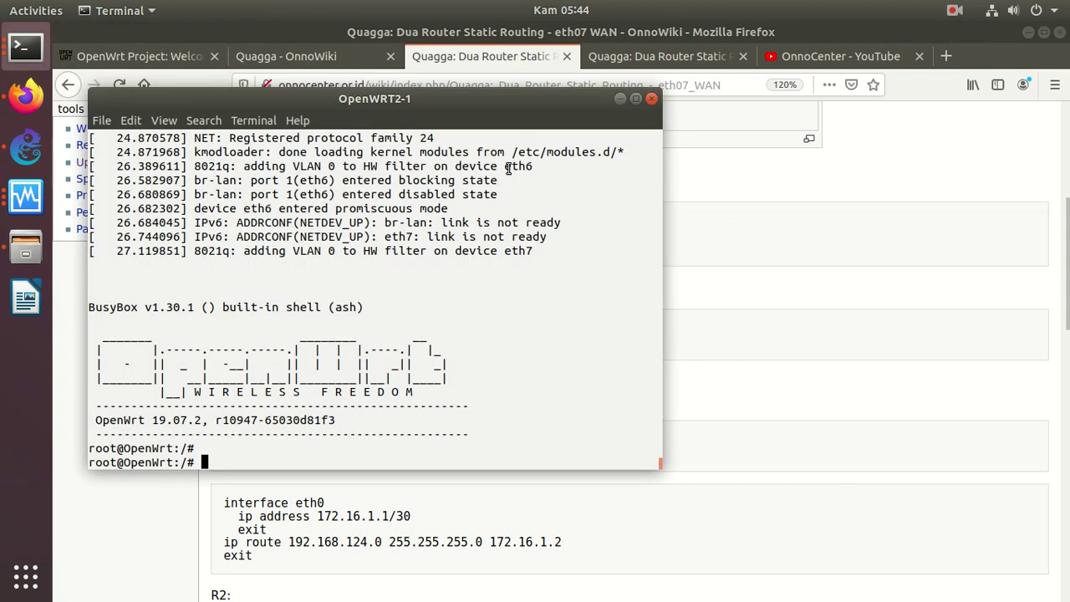
pyautogui.moveTo(447, 105); pyautogui.dragTo(817, 82)
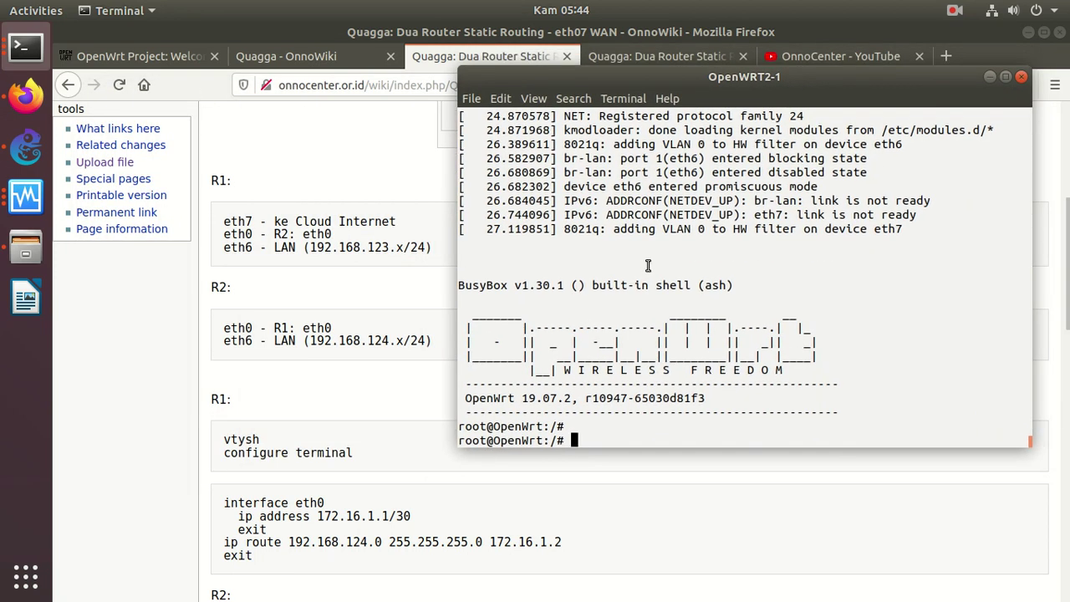
# Step: Start vtysh in OpenWRT2-1 and display its routing table with show ip route
pyautogui.write('vtysh')
pyautogui.press('Return')
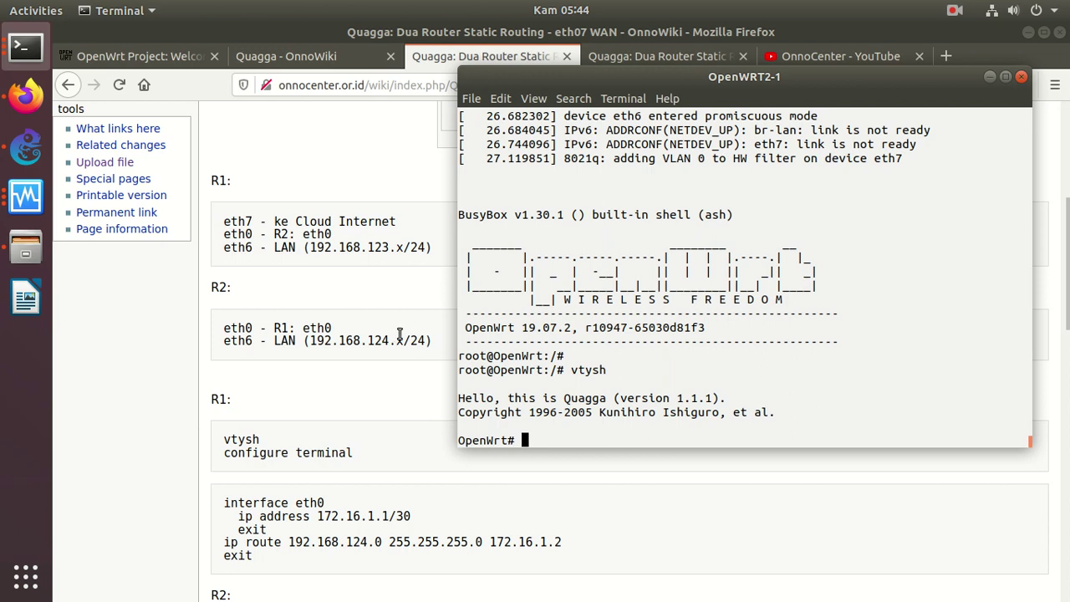
pyautogui.write('show ip route')
pyautogui.press('Return')
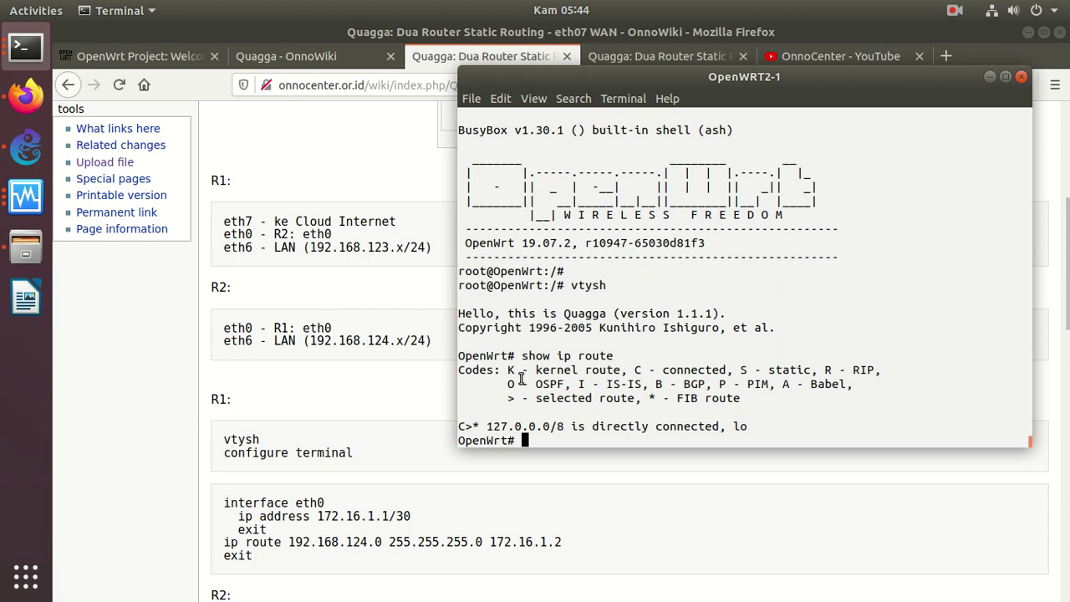
# Step: Copy R1's interface eth0 and static route commands from the wiki page
pyautogui.click(388, 392)
pyautogui.scroll(-3, 388, 391)
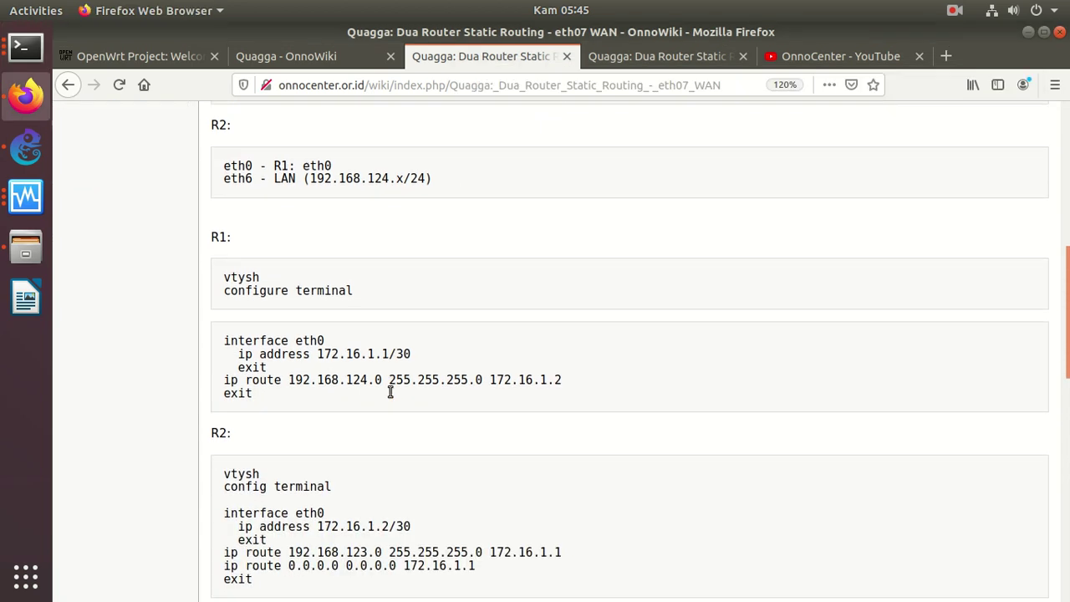
pyautogui.moveTo(222, 335); pyautogui.dragTo(210, 410)
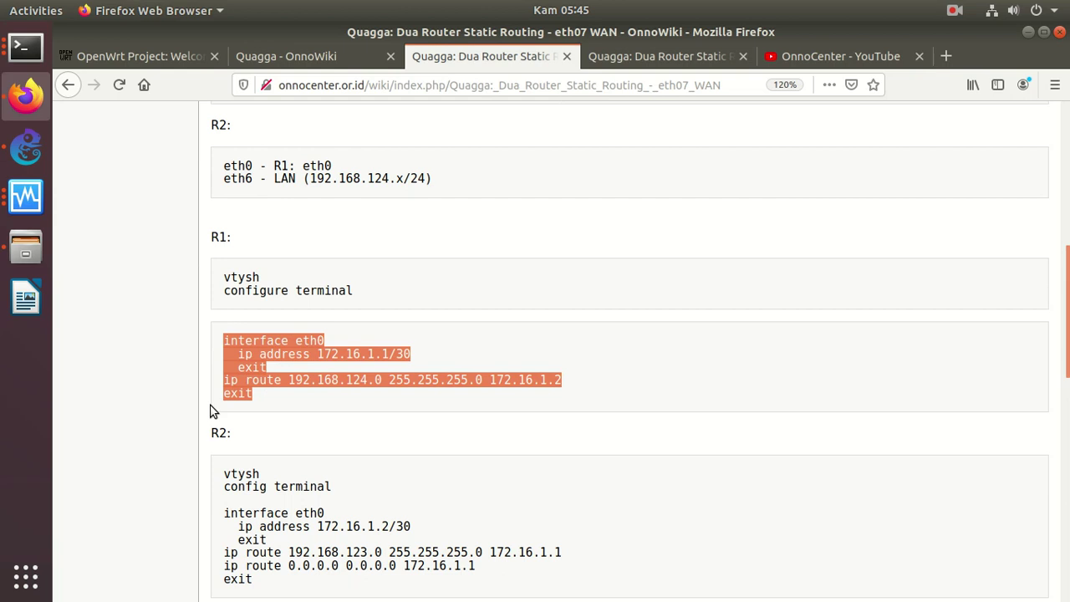
pyautogui.rightClick(261, 377)
pyautogui.click(284, 387)
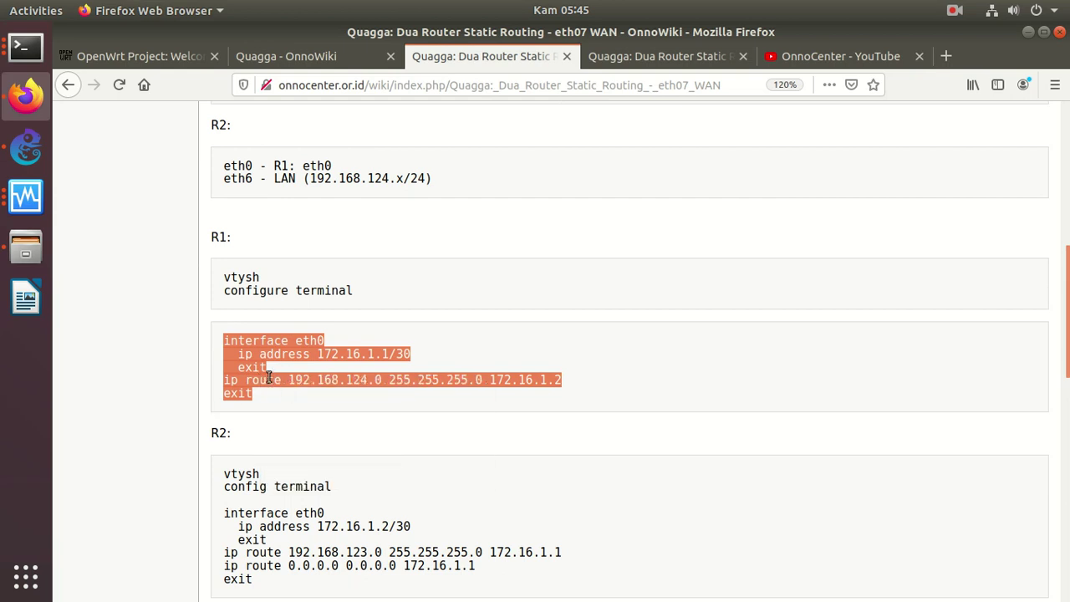
# Step: Copy R2's commands from interface eth0 through the final exit from the wiki page
pyautogui.click(462, 412)
pyautogui.scroll(-1, 463, 412)
pyautogui.scroll(-4, 463, 413)
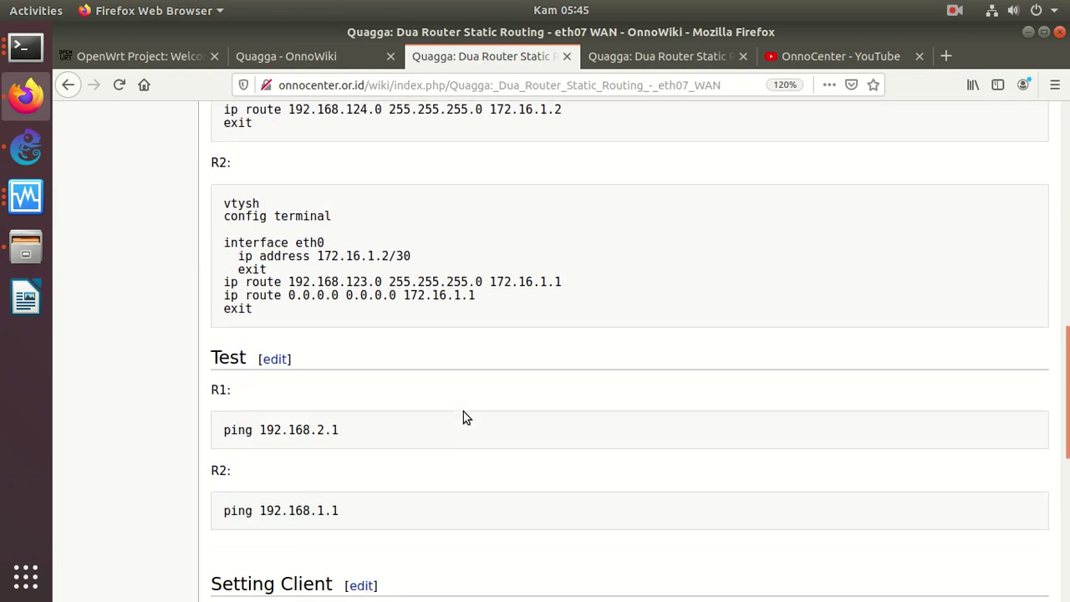
pyautogui.moveTo(223, 238); pyautogui.dragTo(223, 323)
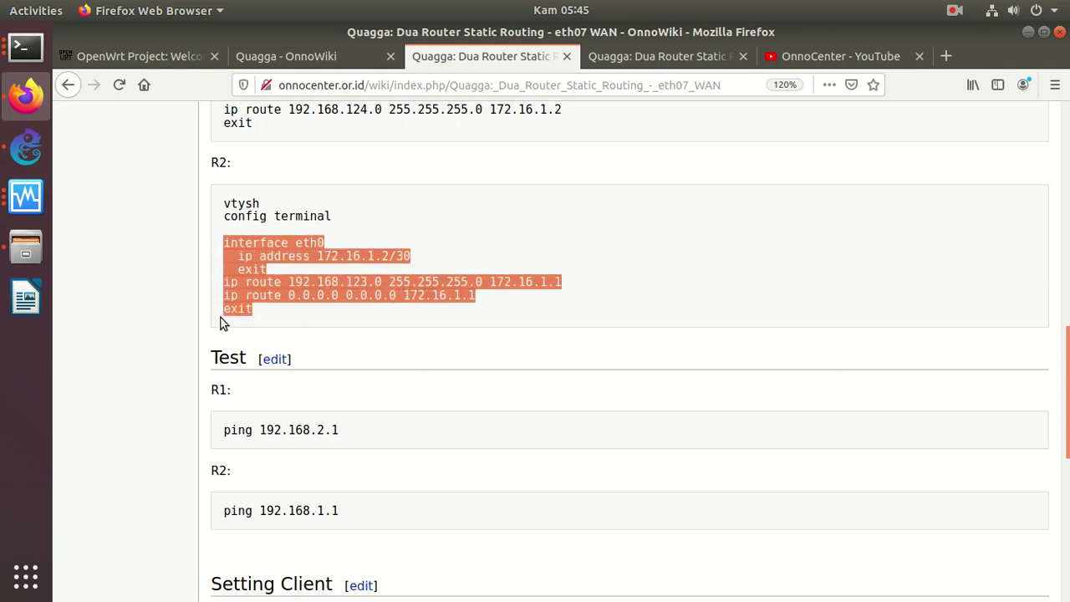
pyautogui.rightClick(262, 287)
pyautogui.click(293, 294)
# Step: Try to run the copied R2 commands in OpenWRT2-1's vtysh session and reactivate the console
pyautogui.click(16, 64)
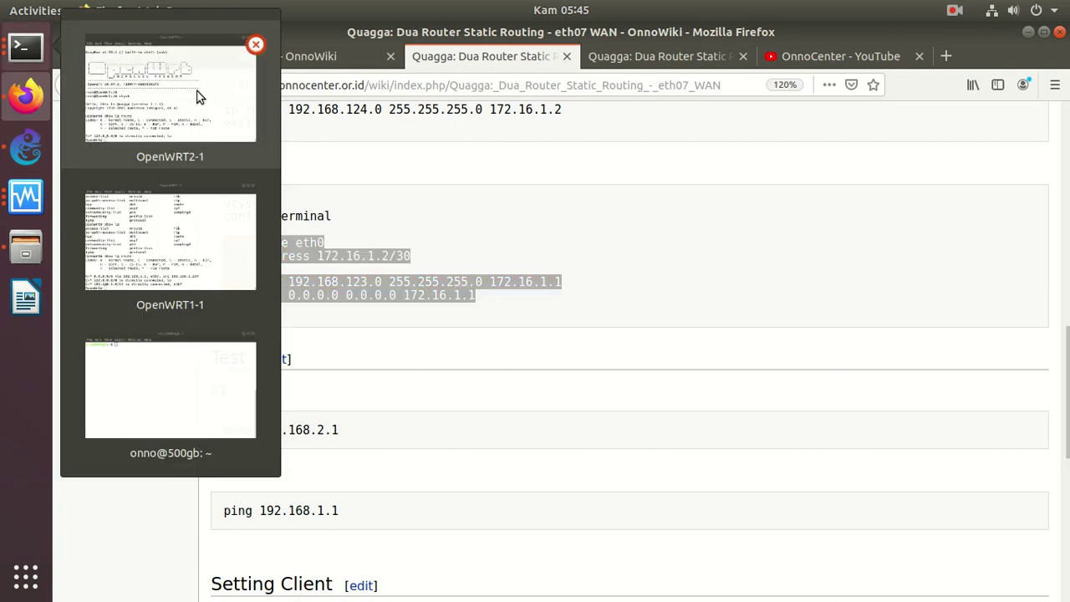
pyautogui.click(203, 95)
pyautogui.rightClick(640, 232)
pyautogui.click(664, 272)
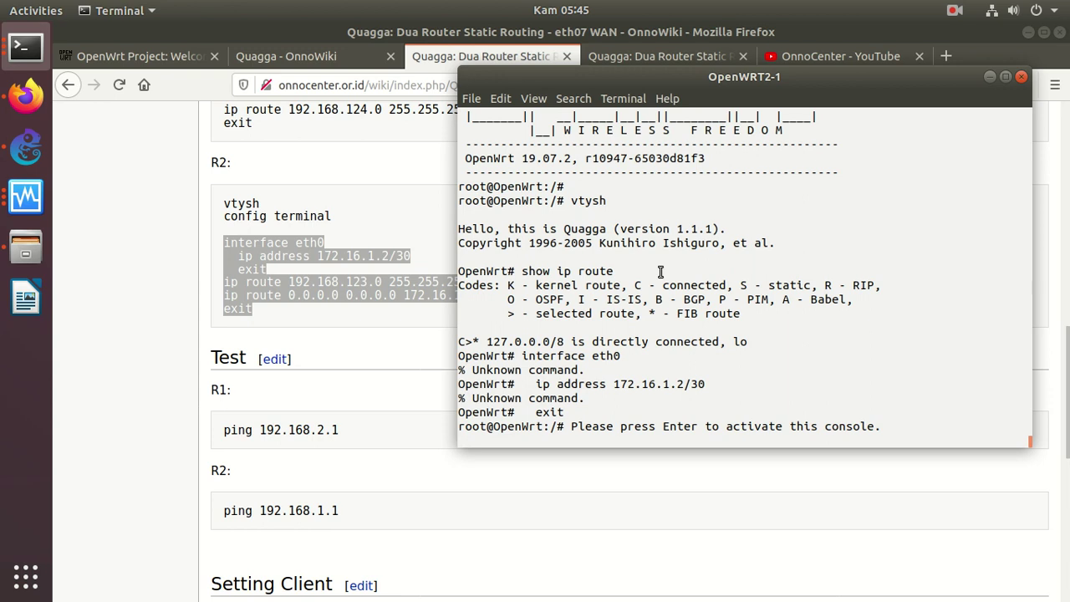
pyautogui.press('Return')
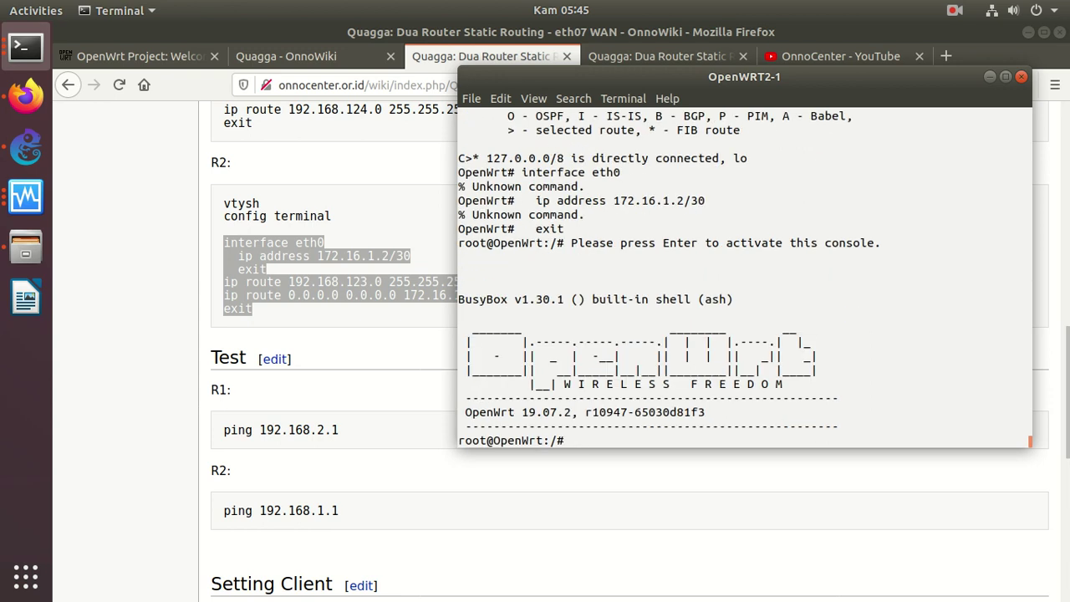
# Step: Restart vtysh in OpenWRT2-1 and enter its configuration mode with configure terminal
pyautogui.press('Return')
pyautogui.press('Return')
pyautogui.press('Return')
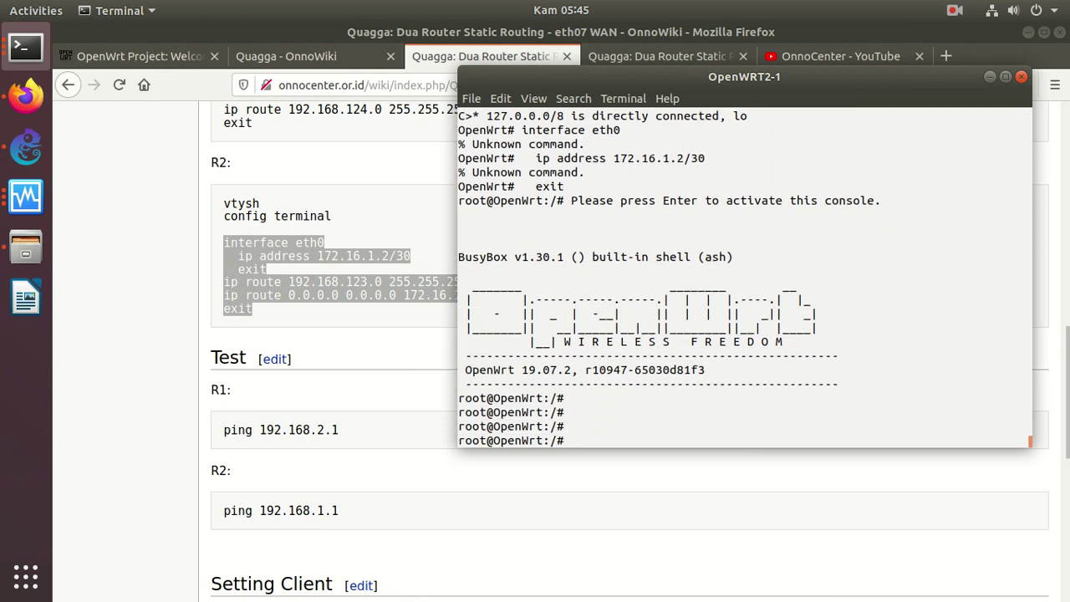
pyautogui.write('vtysh')
pyautogui.press('Return')
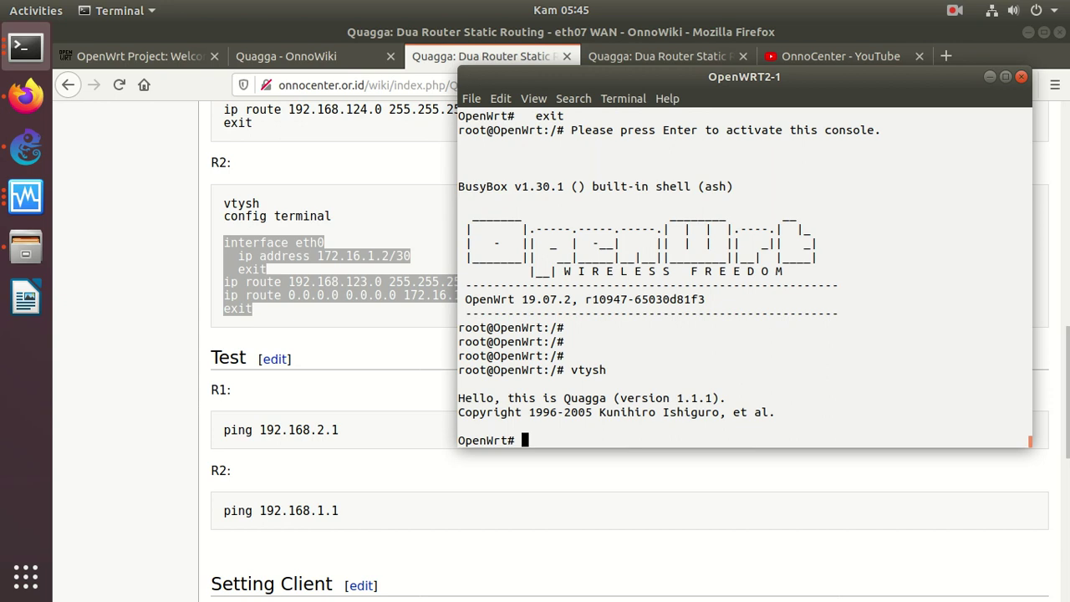
pyautogui.write('configure terminal')
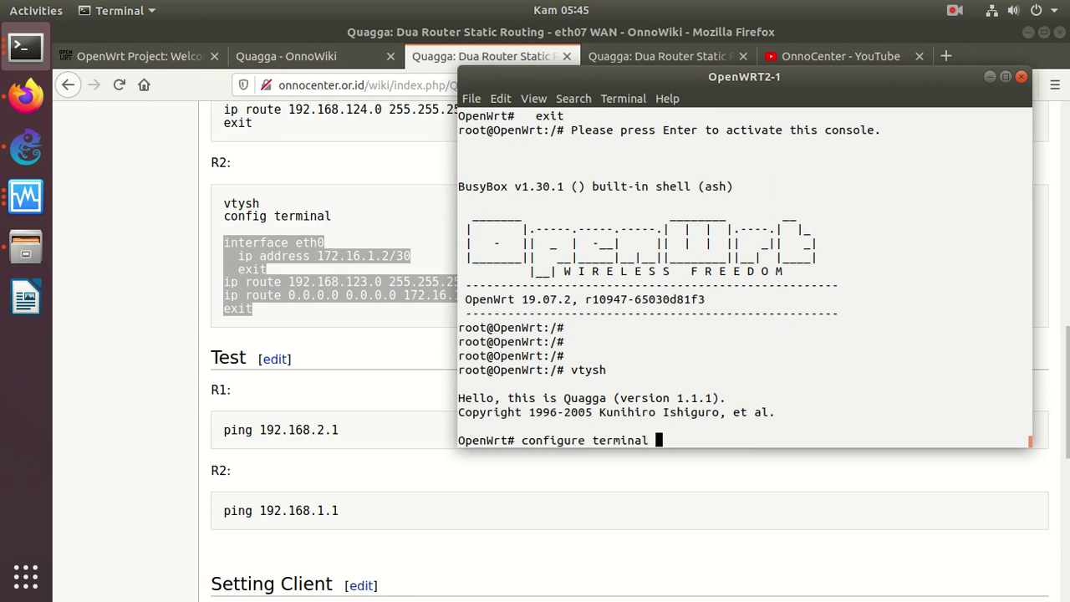
pyautogui.press('Return')
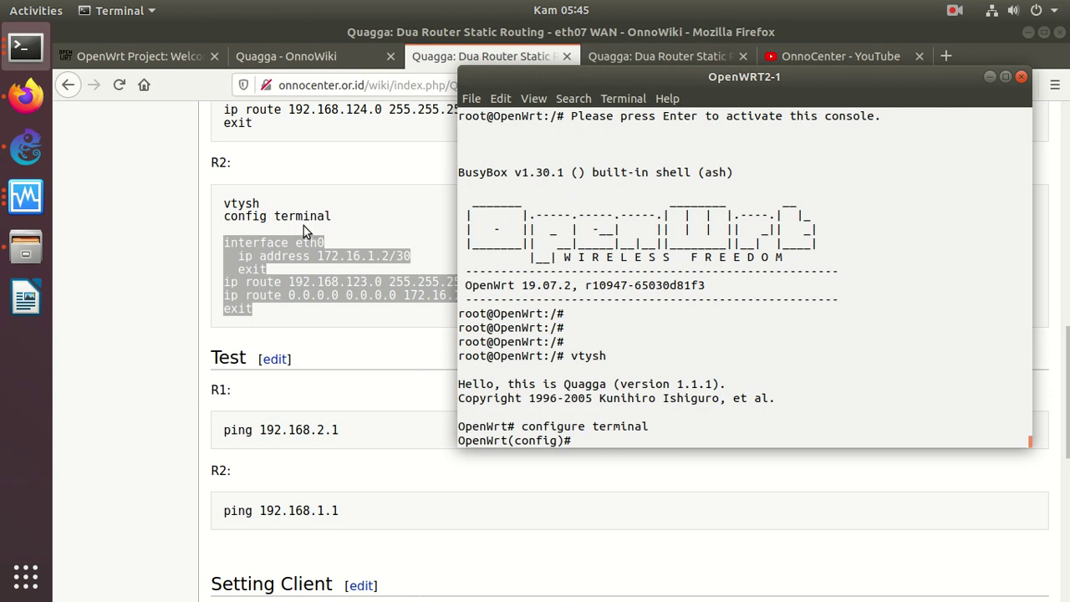
# Step: Copy R2's commands from interface eth0 through the final exit from the wiki page again
pyautogui.click(301, 252)
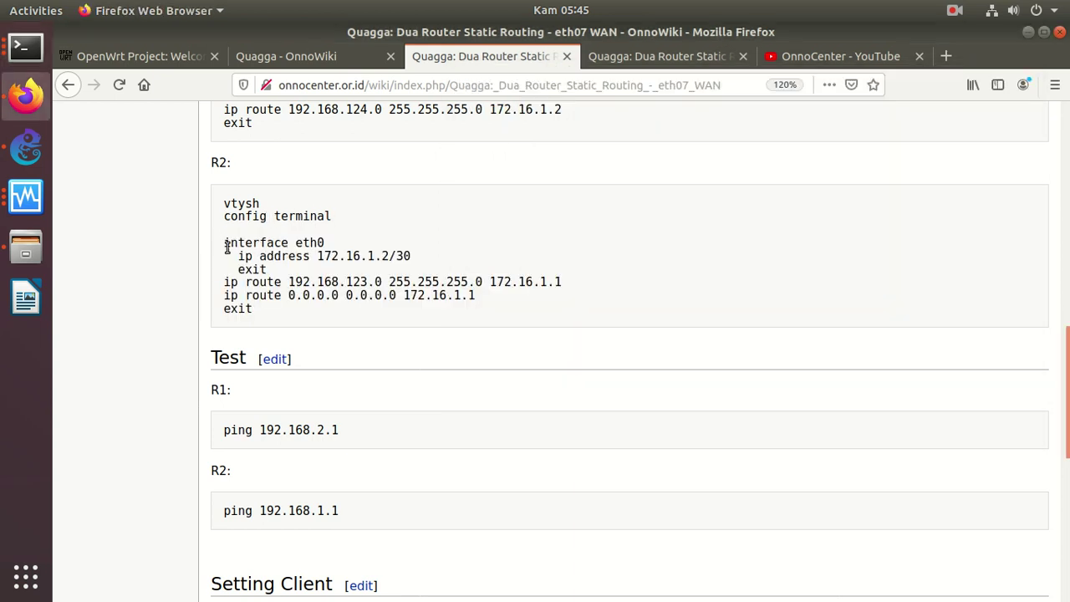
pyautogui.moveTo(225, 244); pyautogui.dragTo(265, 318)
pyautogui.rightClick(284, 294)
pyautogui.click(316, 304)
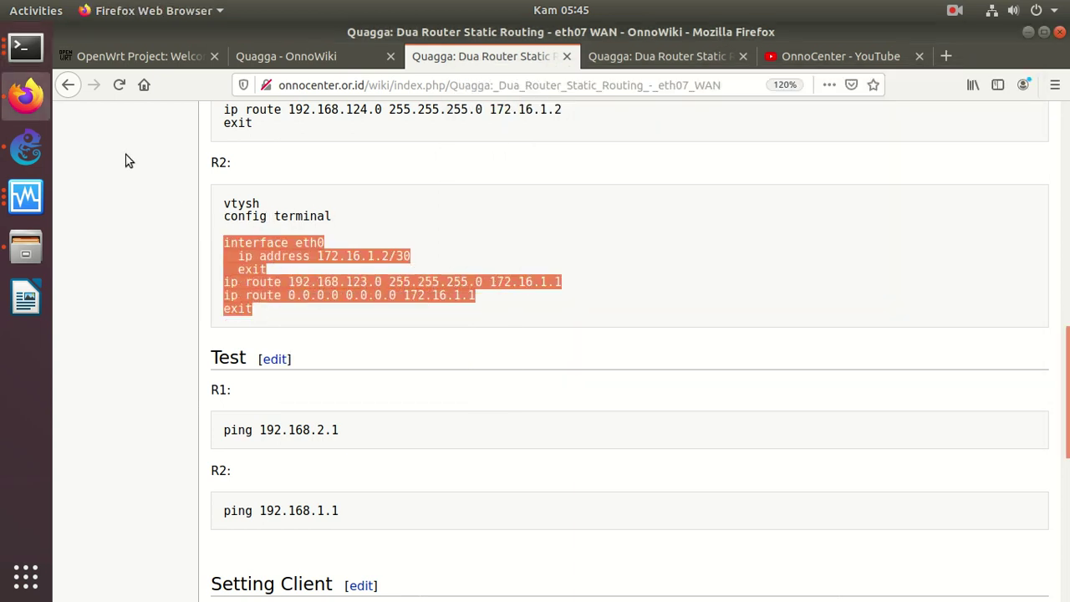
# Step: Run the copied commands in OpenWRT2-1, giving eth0 172.16.1.2/30 and adding routes to 192.168.123.0/24 and 0.0.0.0/0 via 172.16.1.1
pyautogui.click(26, 47)
pyautogui.click(191, 111)
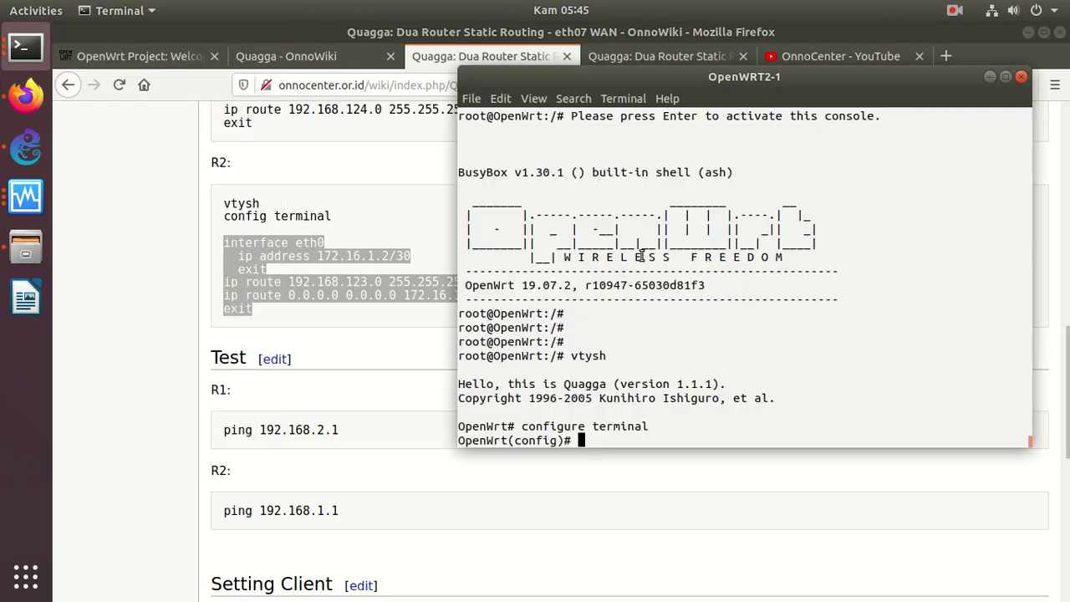
pyautogui.rightClick(664, 272)
pyautogui.click(686, 316)
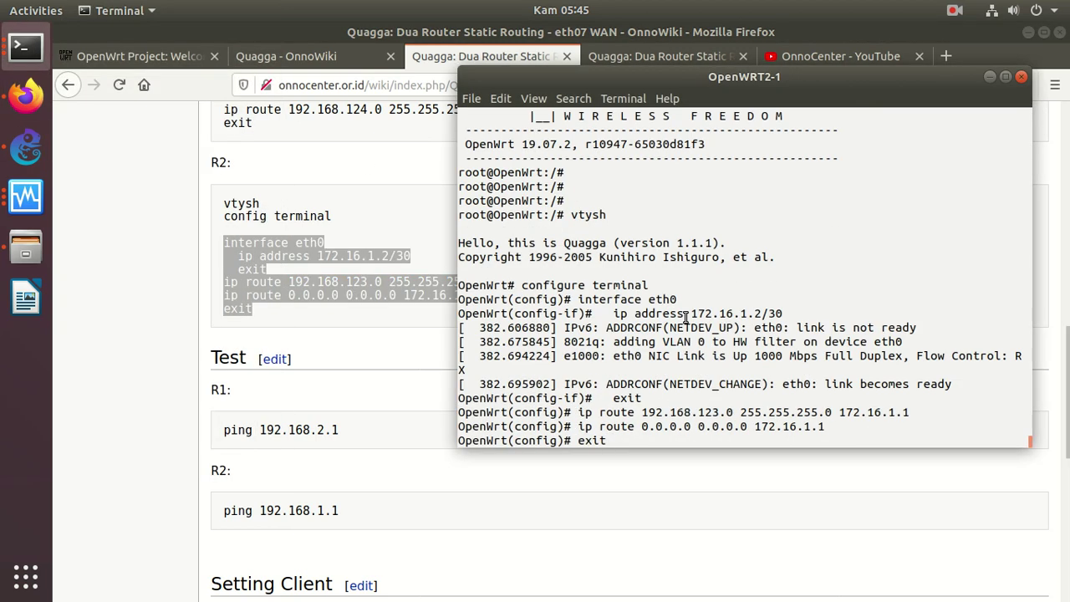
pyautogui.press('Return')
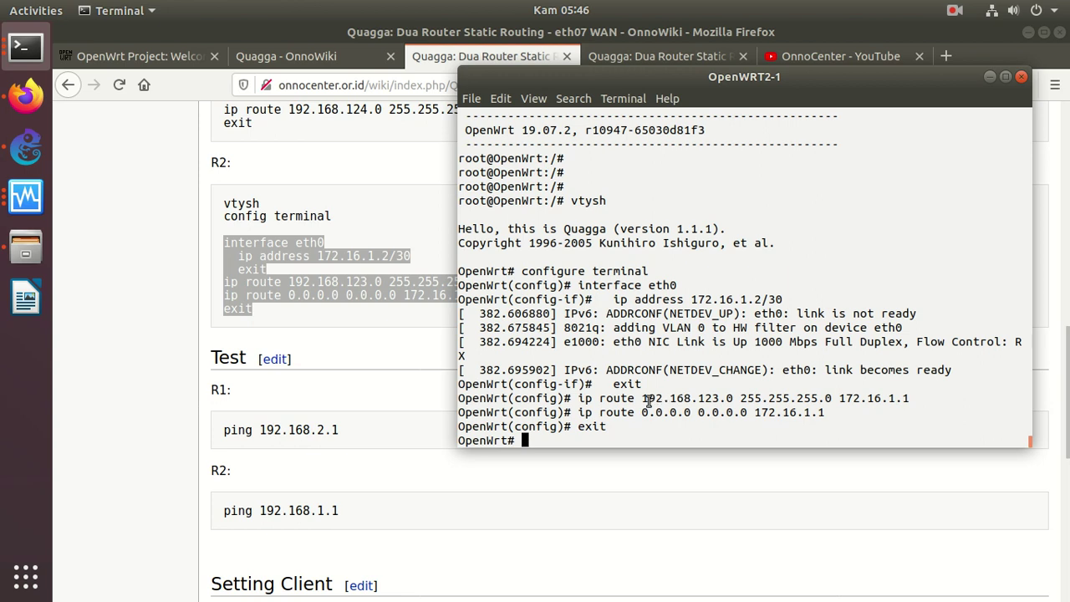
# Step: Display OpenWRT2-1's routing table with show ip route
pyautogui.write('show ip')
pyautogui.write('route')
pyautogui.press('Return')
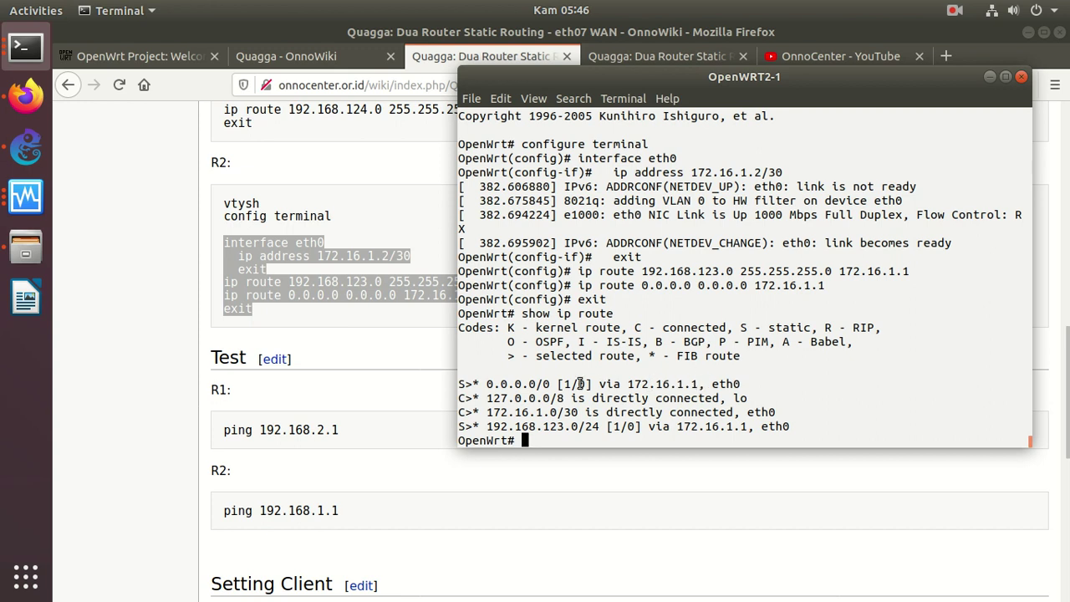
pyautogui.click(32, 54)
pyautogui.click(159, 243)
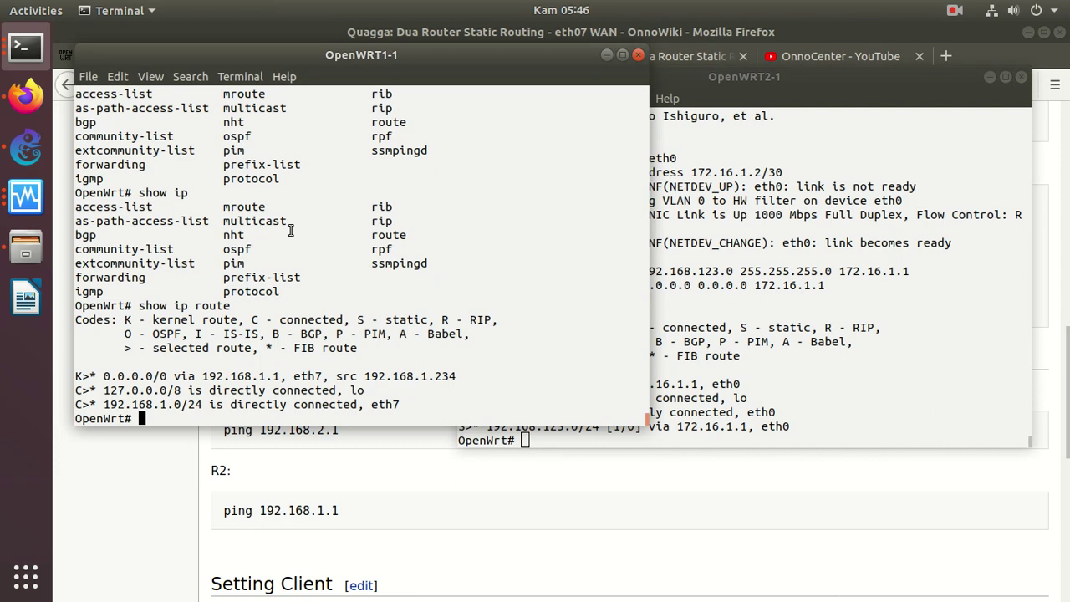
pyautogui.click(340, 481)
pyautogui.scroll(6, 341, 481)
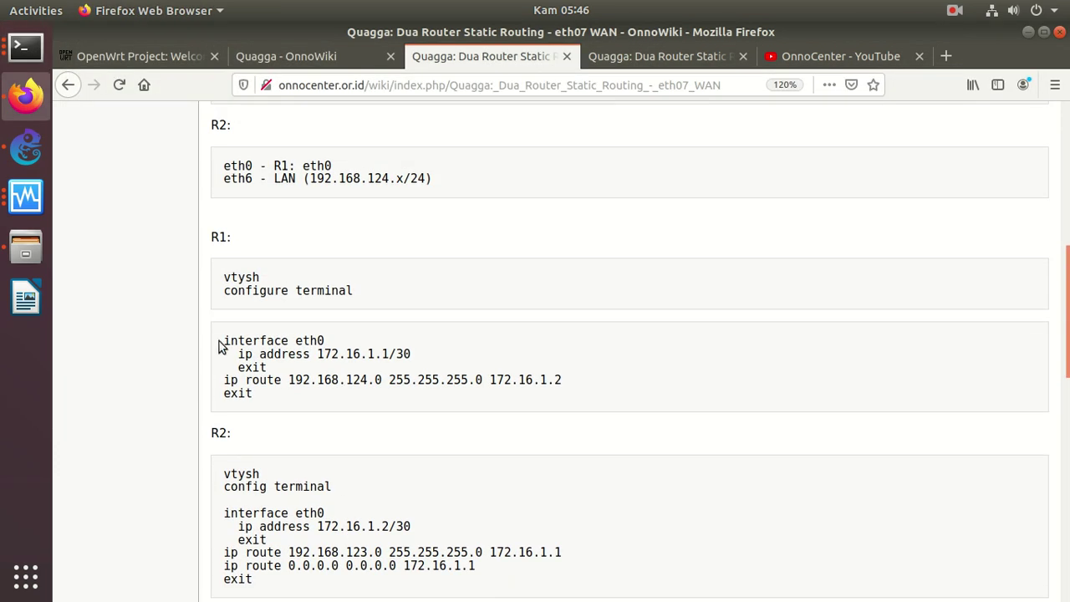
pyautogui.moveTo(224, 290); pyautogui.dragTo(262, 402)
pyautogui.rightClick(280, 376)
pyautogui.click(310, 378)
pyautogui.click(335, 310)
# Step: Edit the wiki page so R1's vtysh stands in its own block and configure terminal directly precedes interface eth0
pyautogui.scroll(6, 377, 283)
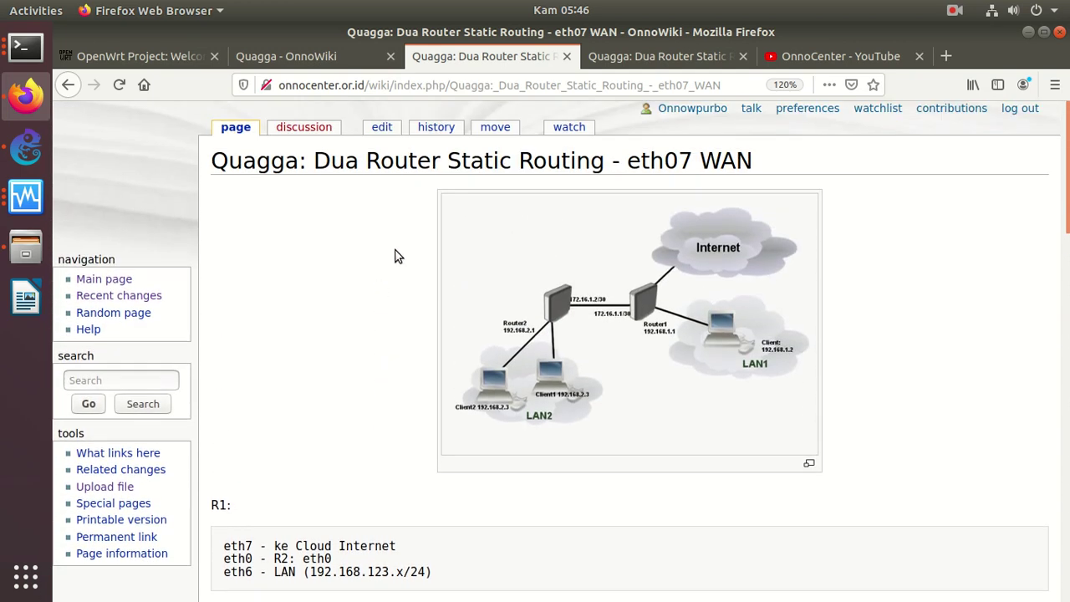
pyautogui.click(383, 133)
pyautogui.click(429, 432)
pyautogui.press('Return')
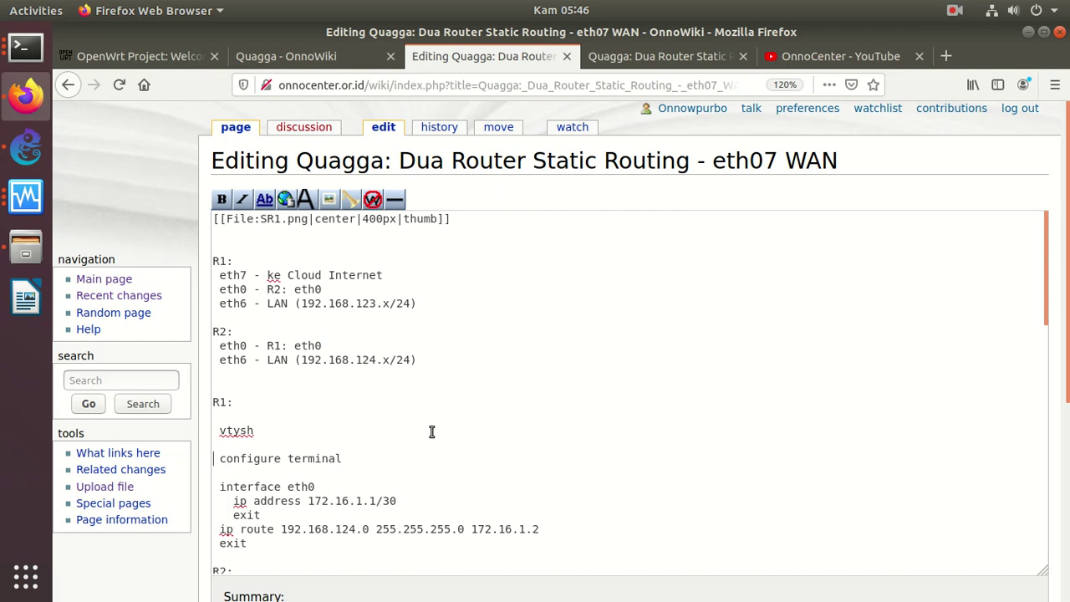
pyautogui.press('Delete')
# Step: Separate R2's vtysh from config terminal, join config terminal to interface eth0, and save the wiki page
pyautogui.press('Down')
pyautogui.press('Down')
pyautogui.press('Down')
pyautogui.press('Down')
pyautogui.press('Down')
pyautogui.press('Down')
pyautogui.press('Down')
pyautogui.press('Down')
pyautogui.press('Down')
pyautogui.press('Down')
pyautogui.press('Down')
pyautogui.press('Down')
pyautogui.press('Down')
pyautogui.press('Down')
pyautogui.press('Down')
pyautogui.press('Down')
pyautogui.press('Down')
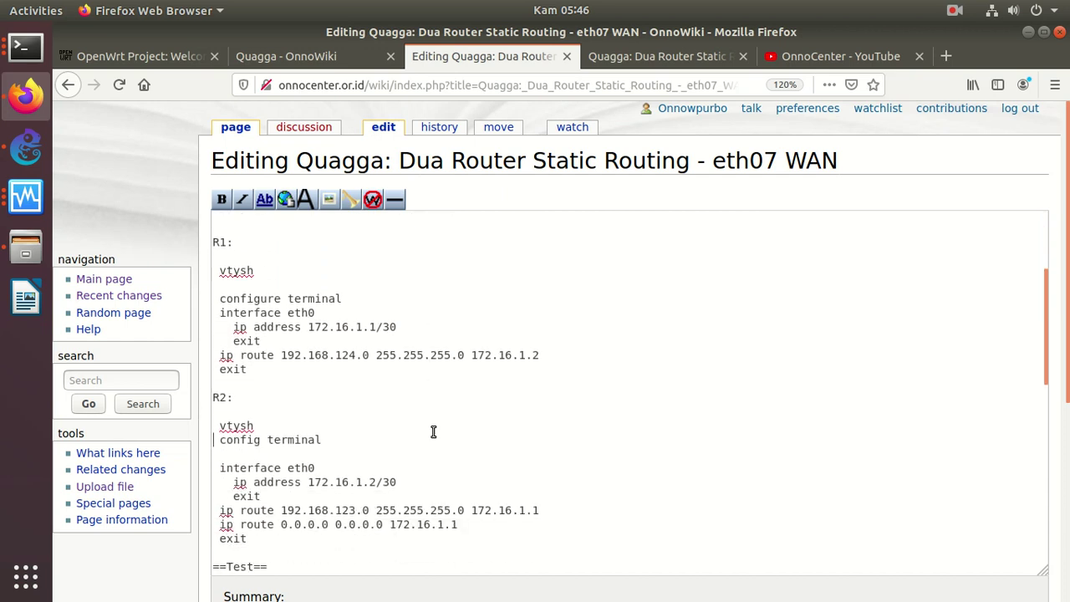
pyautogui.press('Return')
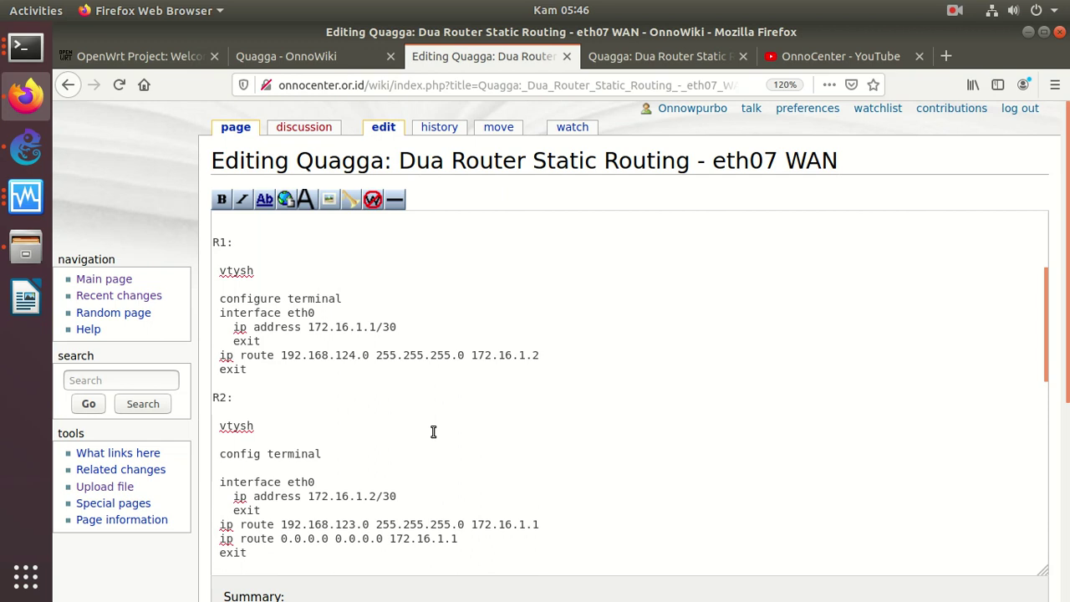
pyautogui.press('Delete')
pyautogui.scroll(-4, 433, 431)
pyautogui.click(292, 587)
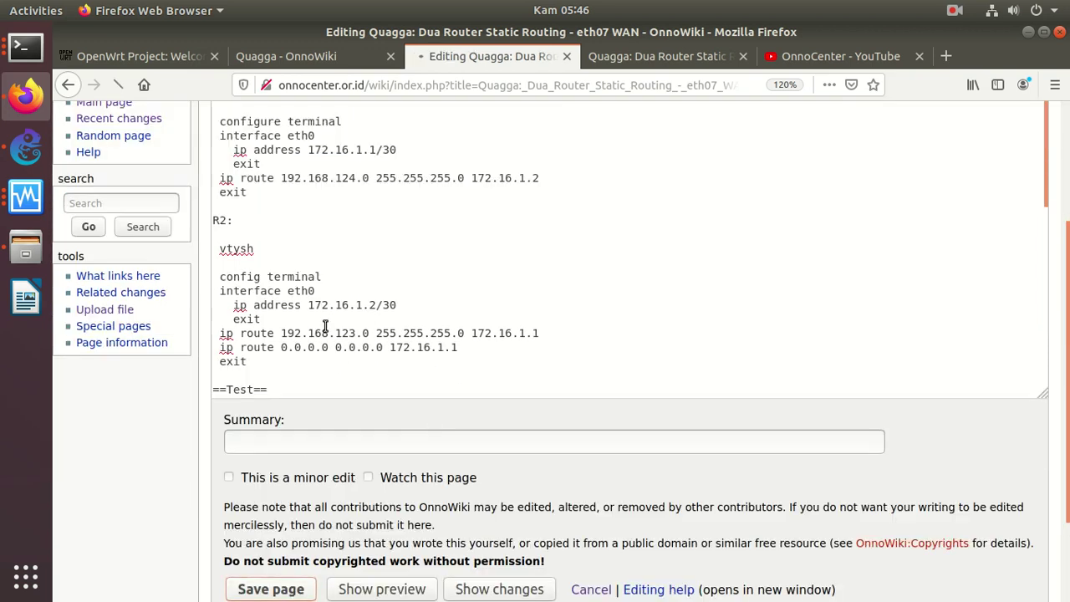
# Step: Copy R1's command block from configure terminal through the final exit from the saved wiki page
pyautogui.scroll(-5, 315, 287)
pyautogui.scroll(1, 314, 287)
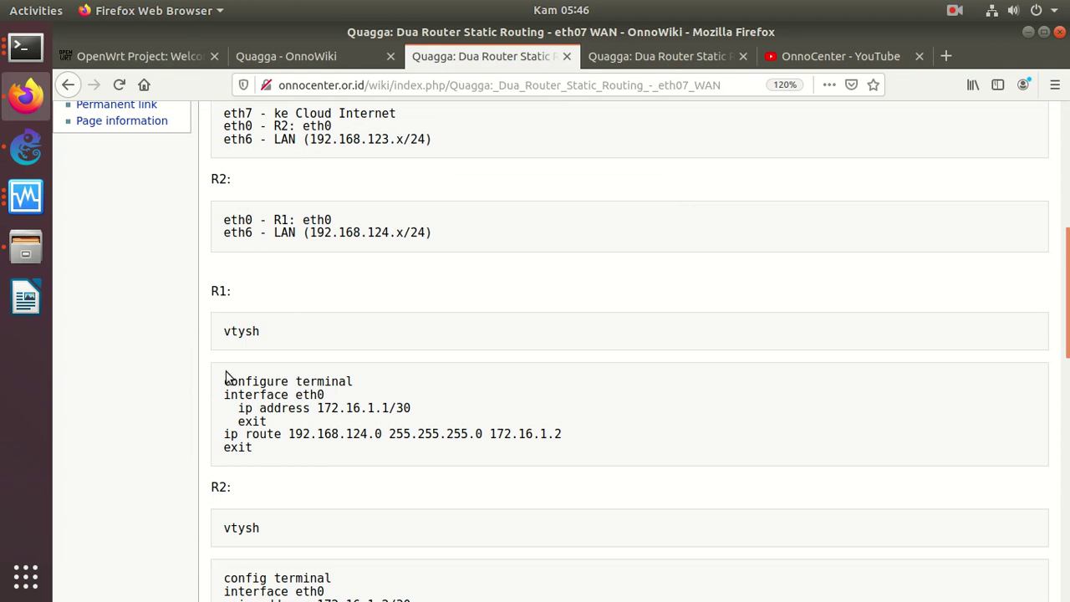
pyautogui.moveTo(224, 381); pyautogui.dragTo(253, 449)
pyautogui.rightClick(268, 418)
pyautogui.click(289, 428)
# Step: Run the copied commands in OpenWRT1-1, giving eth0 172.16.1.1/30 and adding a route to 192.168.124.0/24 via 172.16.1.2
pyautogui.click(25, 55)
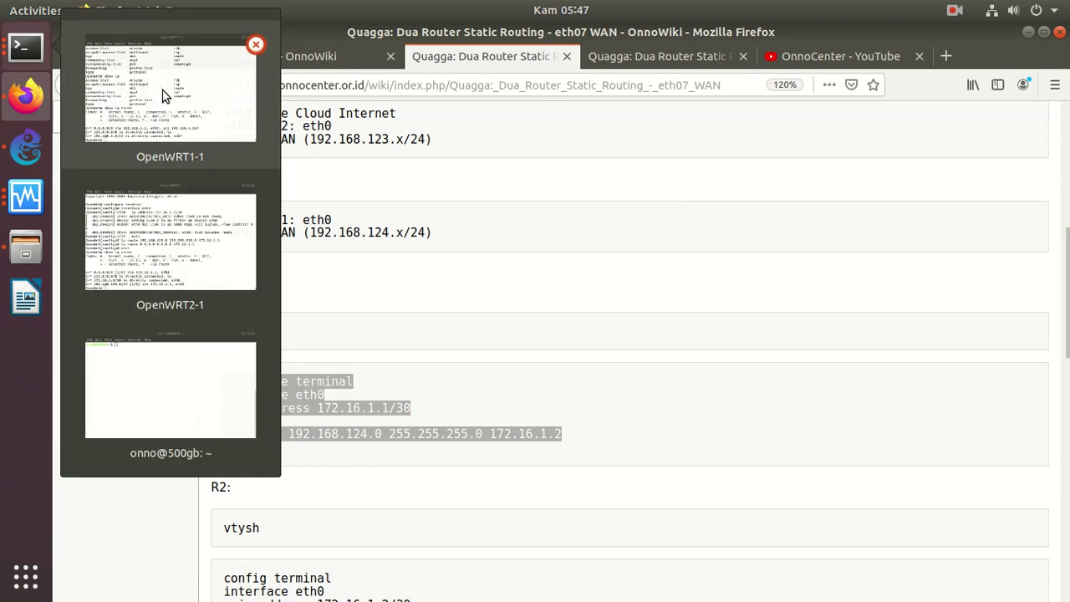
pyautogui.click(167, 93)
pyautogui.rightClick(404, 208)
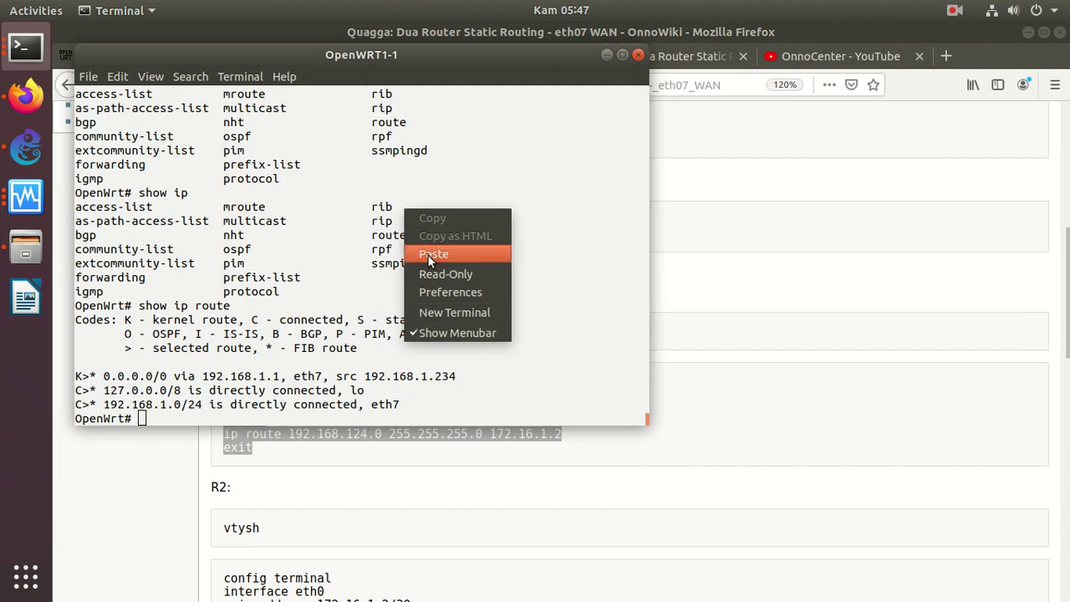
pyautogui.click(428, 254)
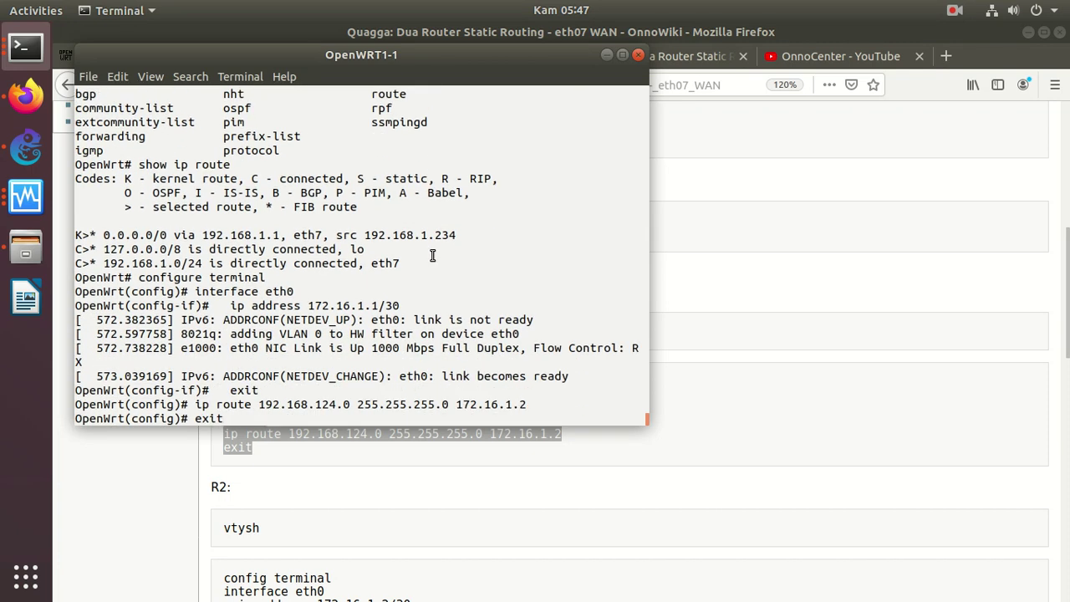
pyautogui.press('Return')
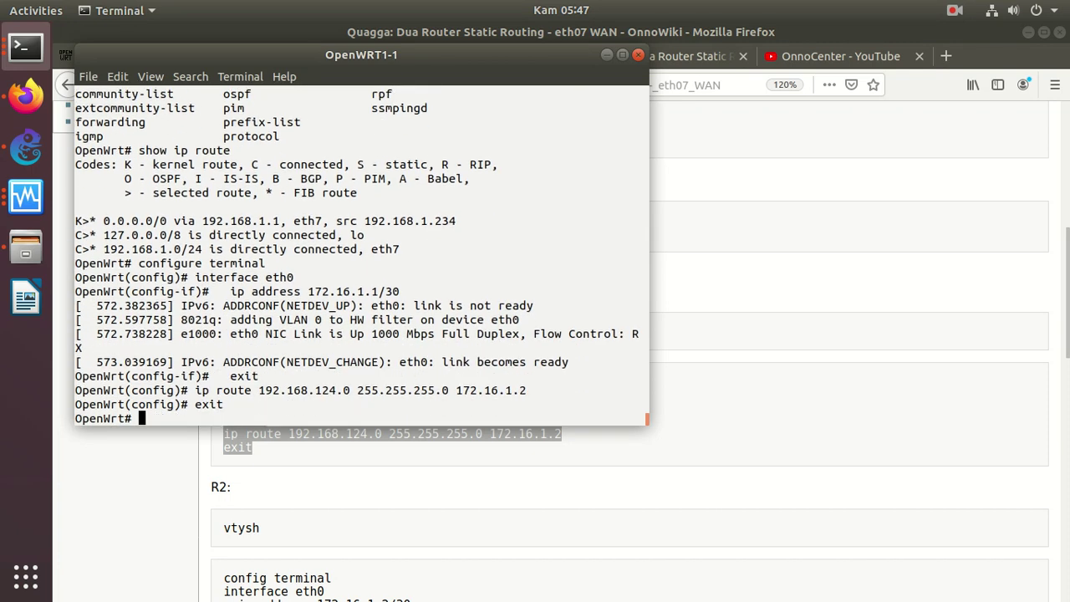
# Step: Display OpenWRT1-1's routing table with show ip route and review the wiki page's topology diagram and interface assignments
pyautogui.write('show ip route')
pyautogui.press('Return')
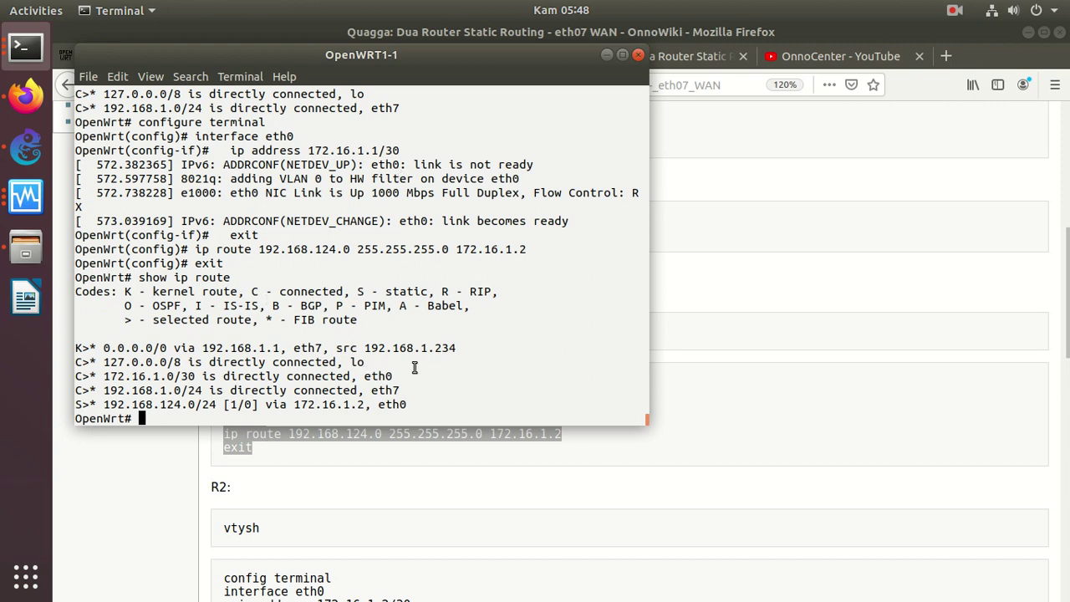
pyautogui.click(421, 487)
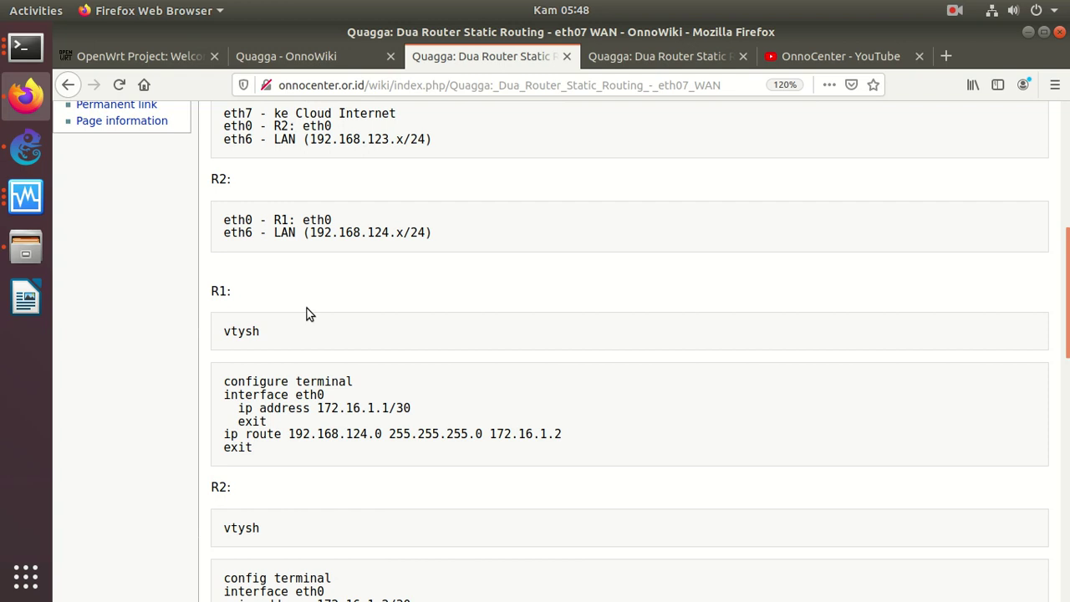
pyautogui.scroll(6, 339, 215)
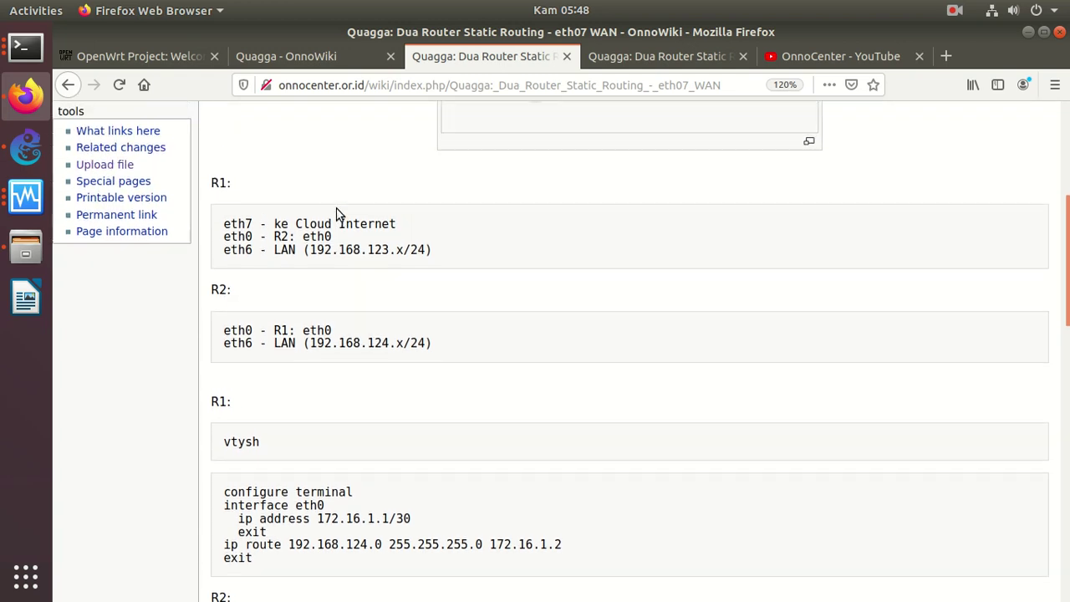
pyautogui.scroll(-1, 338, 215)
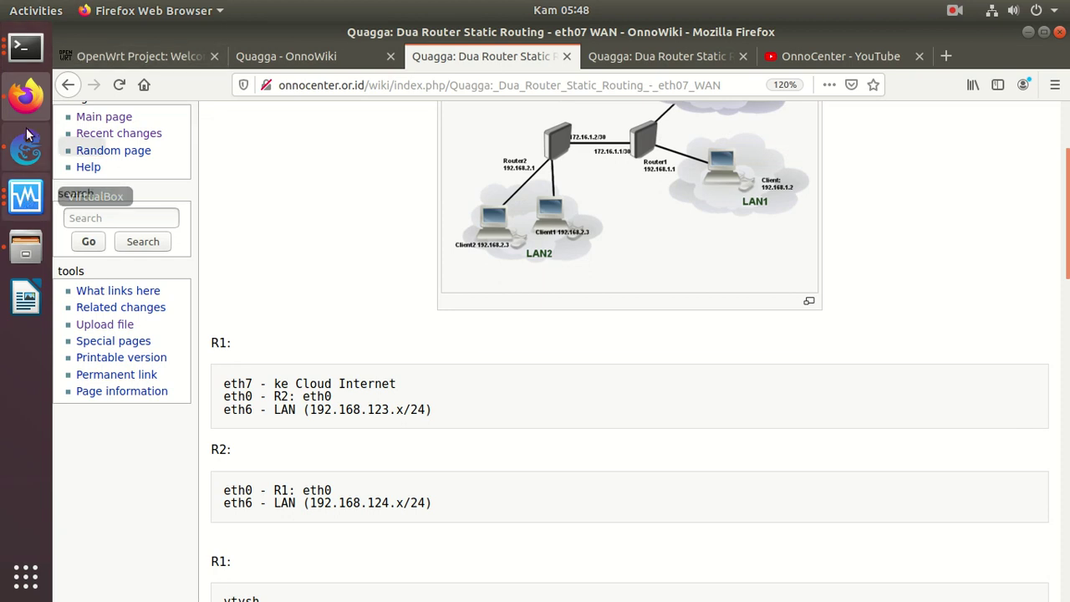
# Step: Ping 172.16.1.2 from OpenWRT1-1, then stop the ping
pyautogui.click(25, 47)
pyautogui.click(193, 107)
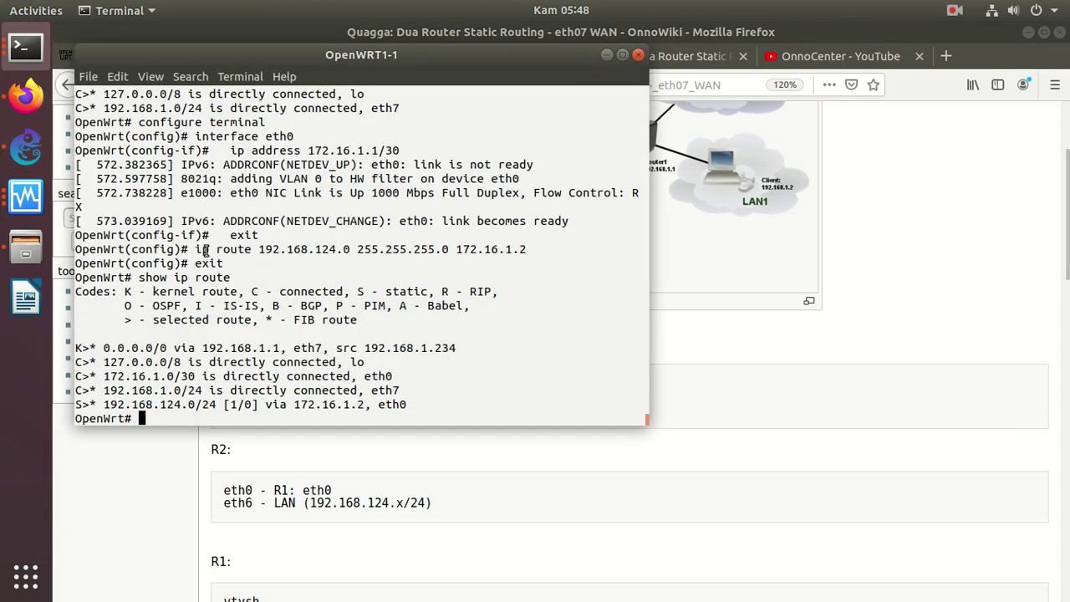
pyautogui.write('ping ')
pyautogui.write('19')
pyautogui.write('7.')
pyautogui.press('BackSpace')
pyautogui.press('BackSpace')
pyautogui.write('72.17')
pyautogui.press('BackSpace')
pyautogui.write('6.1.2')
pyautogui.press('Return')
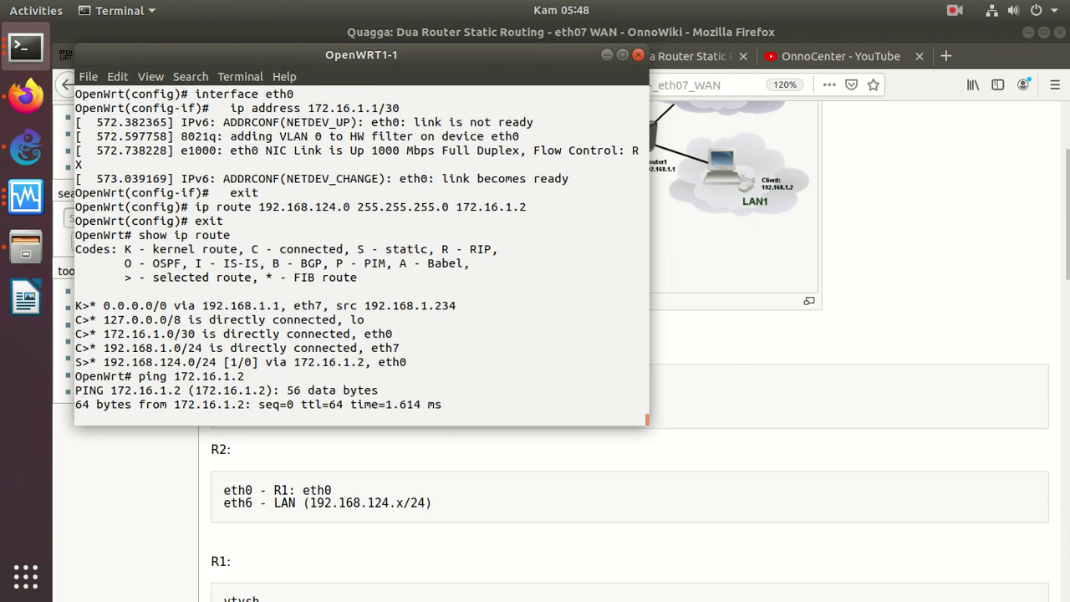
pyautogui.hotkey('ctrl', 'c')
# Step: Ping 192.168.1.1 from OpenWRT1-1, then stop the ping
pyautogui.press('Up')
pyautogui.press('BackSpace')
pyautogui.press('BackSpace')
pyautogui.press('BackSpace')
pyautogui.press('BackSpace')
pyautogui.press('BackSpace')
pyautogui.press('BackSpace')
pyautogui.press('BackSpace')
pyautogui.press('BackSpace')
pyautogui.press('BackSpace')
pyautogui.write('92.')
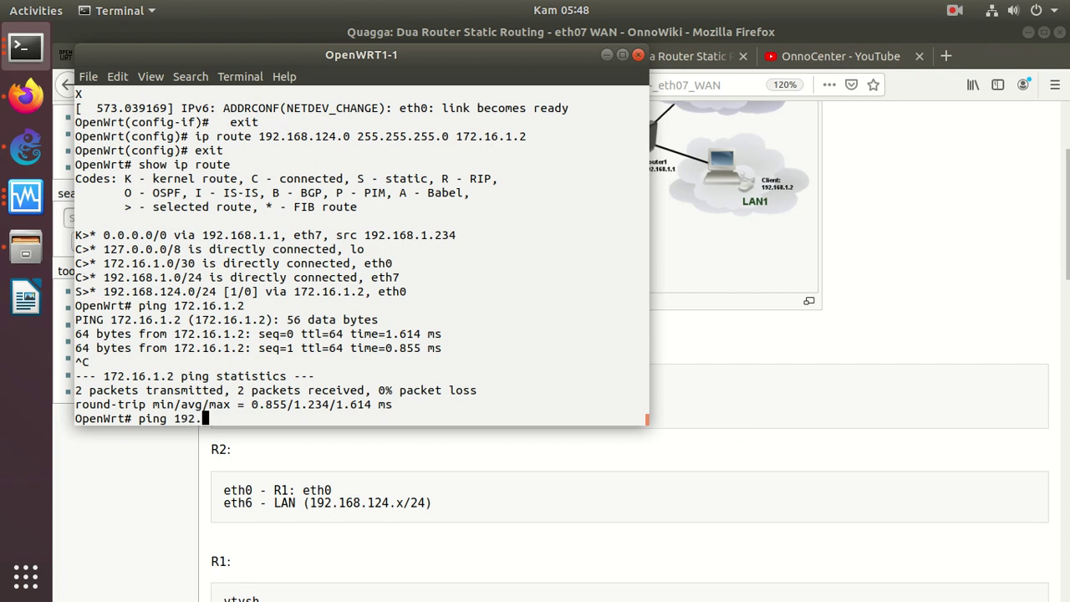
pyautogui.write('168.1.1')
pyautogui.press('Return')
pyautogui.hotkey('ctrl', 'c')
# Step: Ping 192.168.0.222 from OpenWRT1-1, then stop the ping
pyautogui.press('Up')
pyautogui.press('BackSpace')
pyautogui.press('BackSpace')
pyautogui.press('BackSpace')
pyautogui.write('0.222')
pyautogui.press('Return')
pyautogui.hotkey('ctrl', 'c')
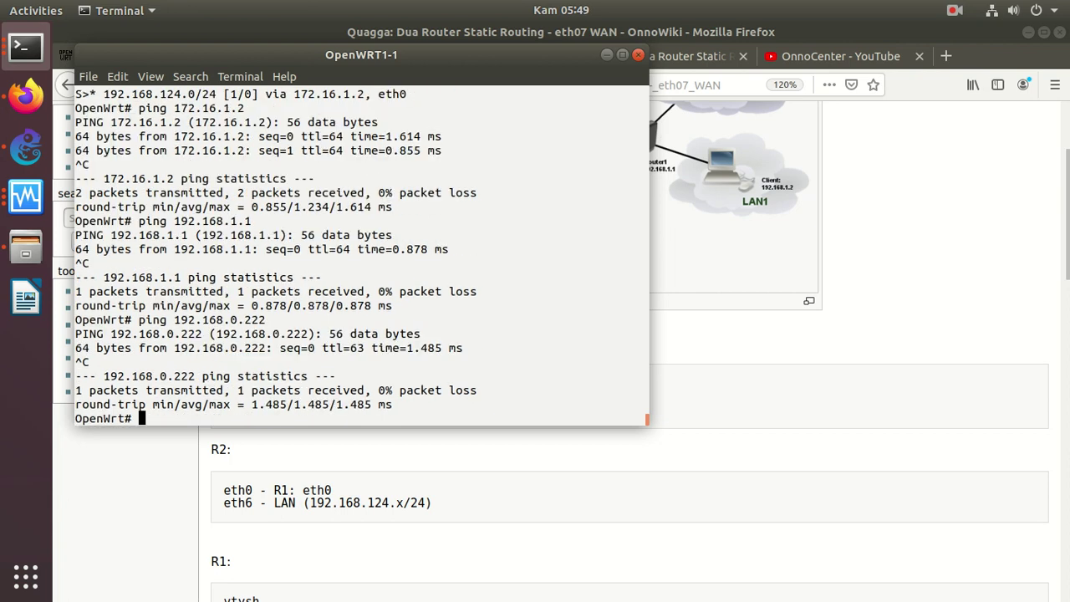
pyautogui.press('Up')
pyautogui.press('BackSpace')
pyautogui.press('BackSpace')
pyautogui.press('BackSpace')
pyautogui.press('BackSpace')
pyautogui.press('BackSpace')
pyautogui.press('BackSpace')
pyautogui.press('BackSpace')
pyautogui.press('BackSpace')
pyautogui.press('BackSpace')
pyautogui.press('BackSpace')
pyautogui.press('BackSpace')
pyautogui.press('BackSpace')
pyautogui.press('BackSpace')
pyautogui.write('www.google.com')
pyautogui.press('Return')
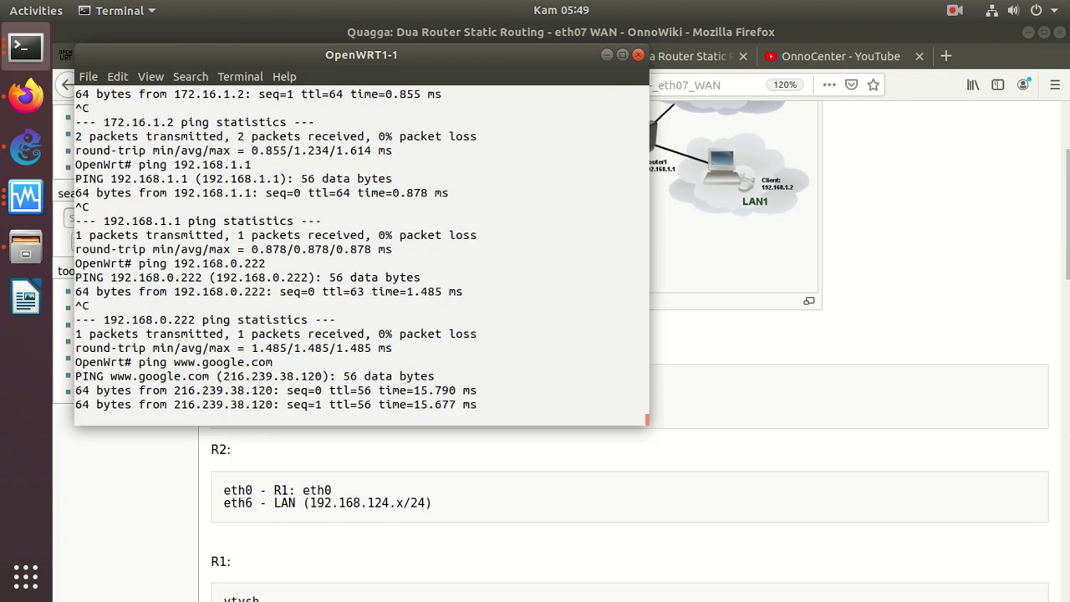
pyautogui.hotkey('ctrl', 'c')
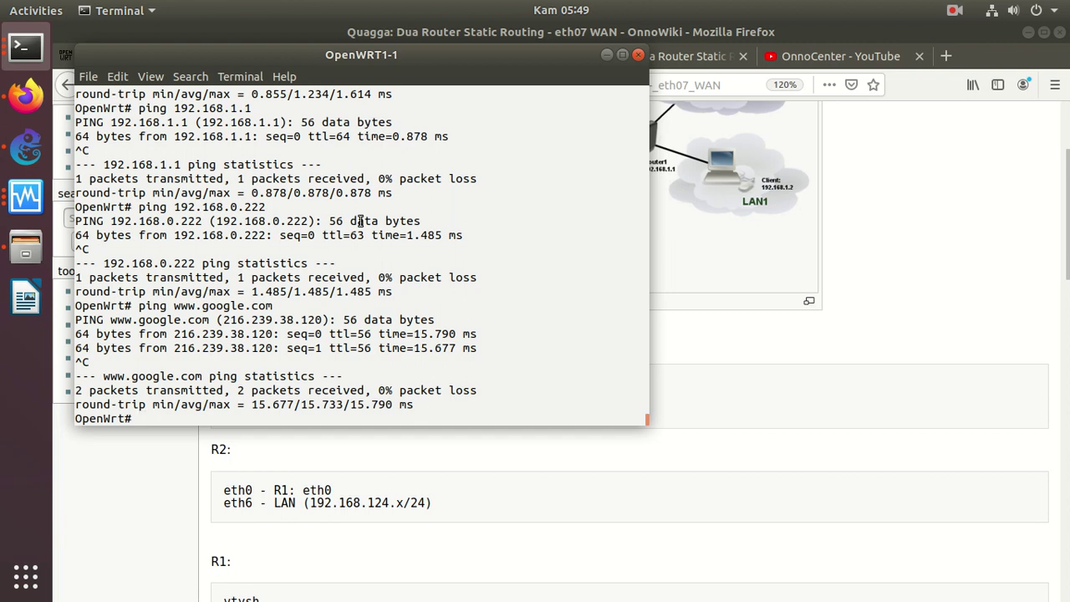
# Step: Switch to the OpenWRT2-1 terminal
pyautogui.click(26, 47)
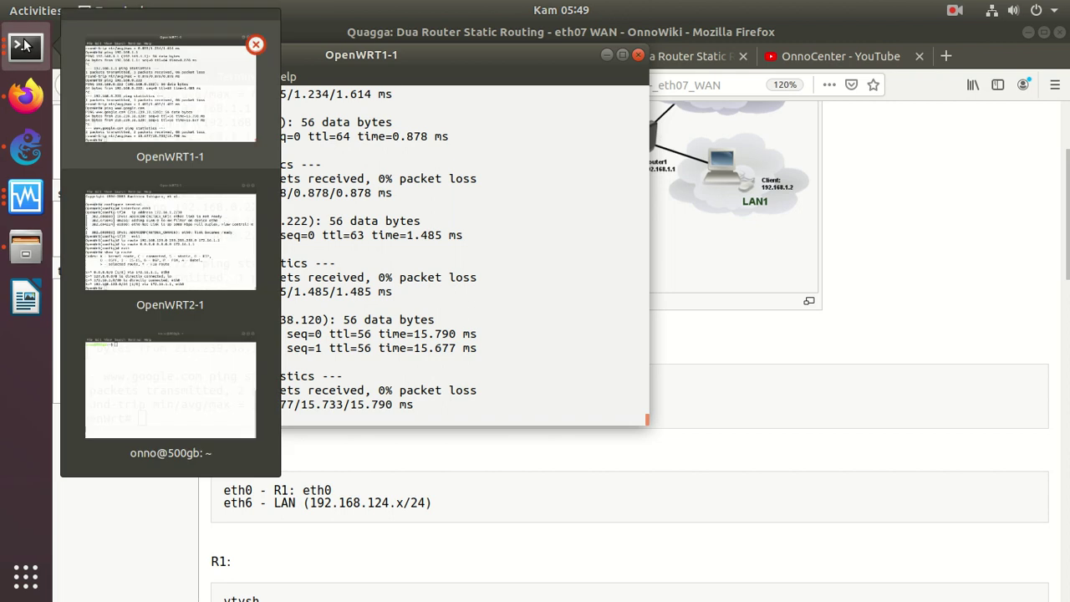
pyautogui.click(189, 252)
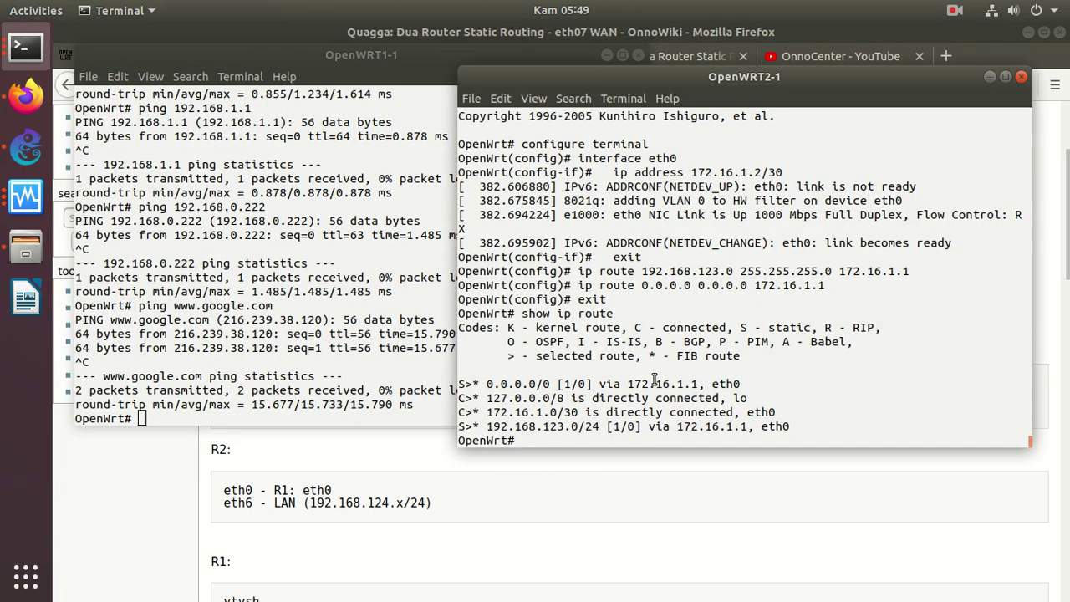
# Step: Ping 172.16.1.2 and 172.16.1.1 from the OpenWRT2-1 router, stopping each ping
pyautogui.write('ping 172.16.1.2')
pyautogui.press('Return')
pyautogui.hotkey('ctrl', 'c')
pyautogui.press('Up')
pyautogui.press('BackSpace')
pyautogui.write('1')
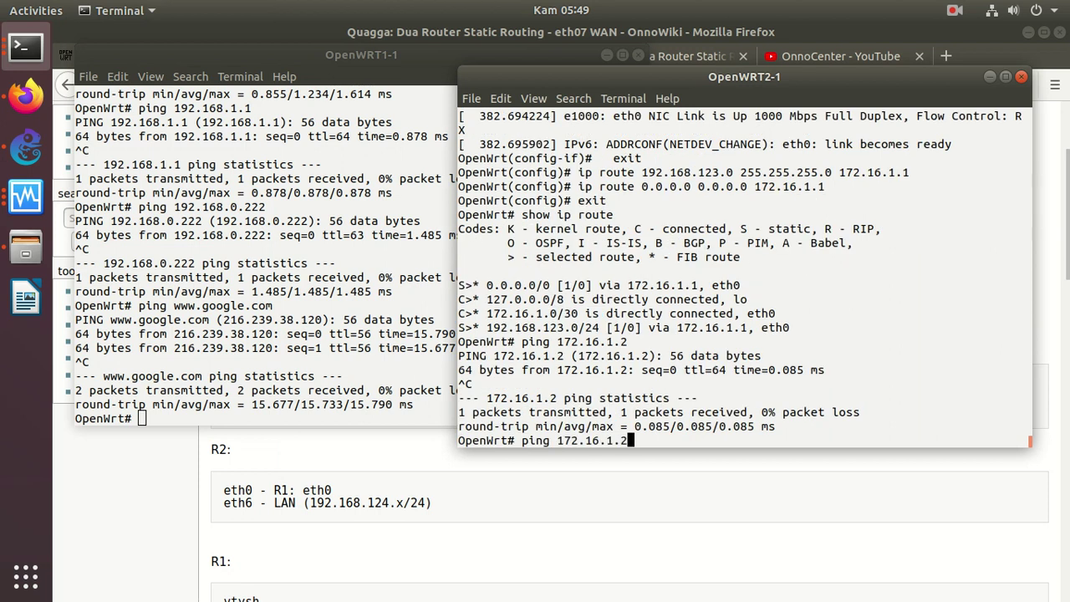
pyautogui.press('Return')
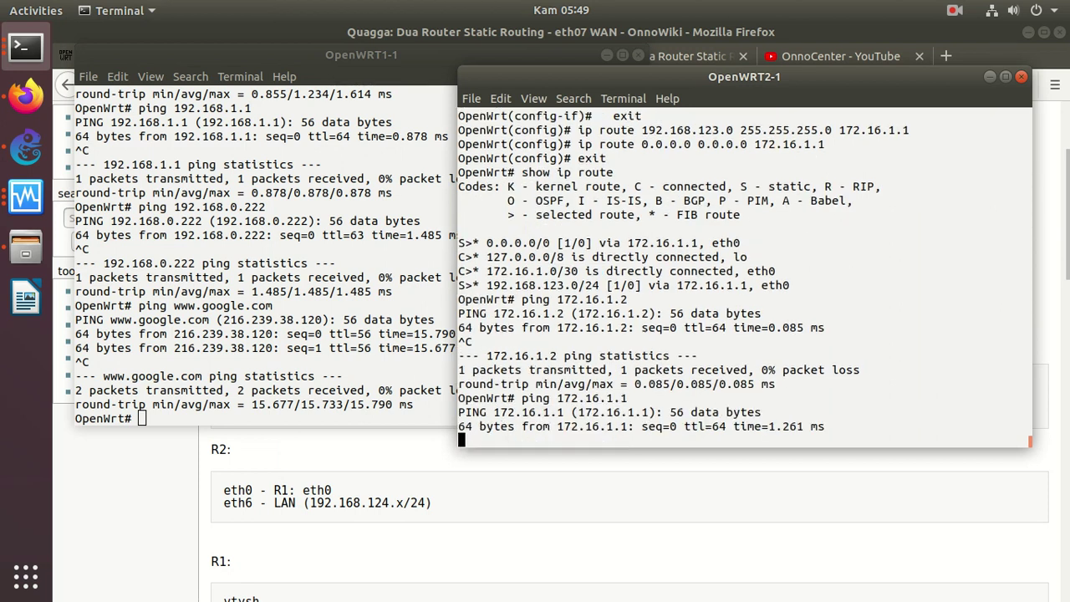
pyautogui.hotkey('ctrl', 'c')
# Step: Ping 192.168.0.222 from the OpenWRT2-1 router and stop it
pyautogui.press('Up')
pyautogui.press('BackSpace')
pyautogui.press('BackSpace')
pyautogui.press('BackSpace')
pyautogui.press('BackSpace')
pyautogui.press('BackSpace')
pyautogui.press('BackSpace')
pyautogui.press('BackSpace')
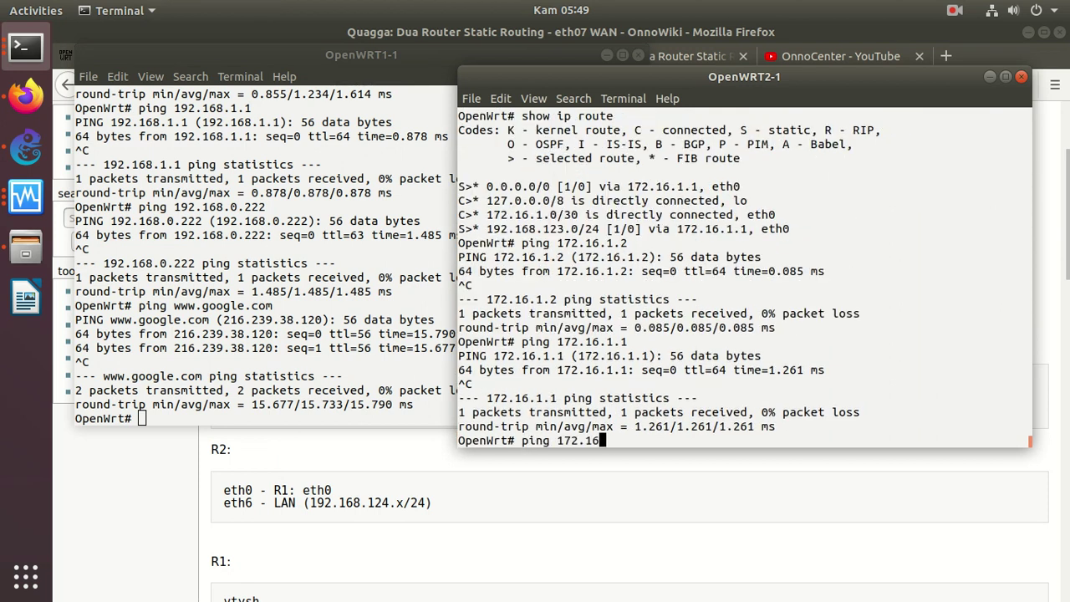
pyautogui.press('BackSpace')
pyautogui.press('BackSpace')
pyautogui.write('92.1')
pyautogui.write('68.1')
pyautogui.press('BackSpace')
pyautogui.write('0.222')
pyautogui.press('Return')
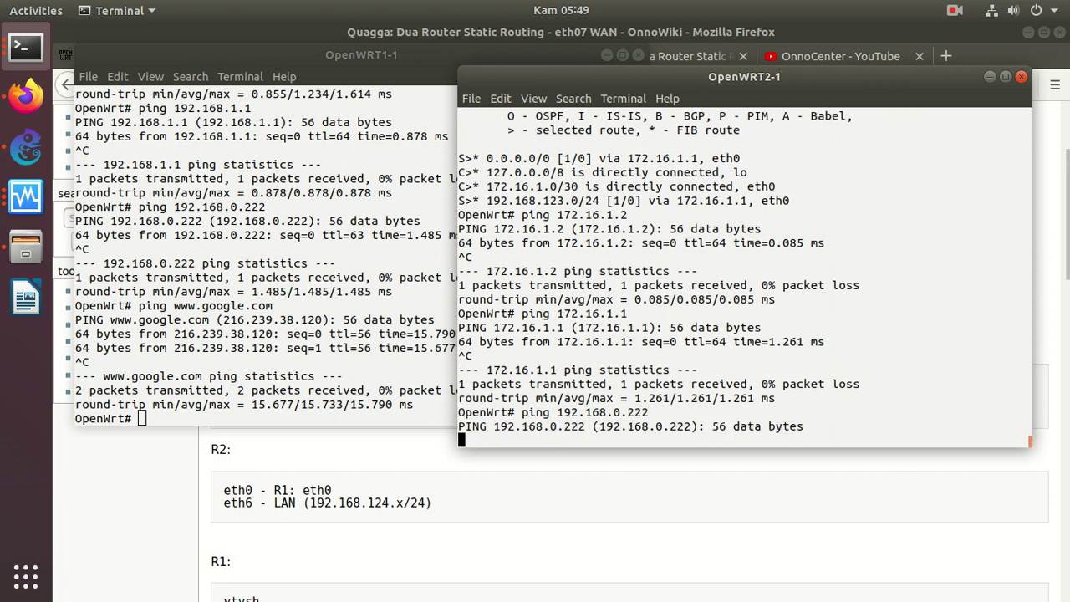
pyautogui.hotkey('ctrl', 'c')
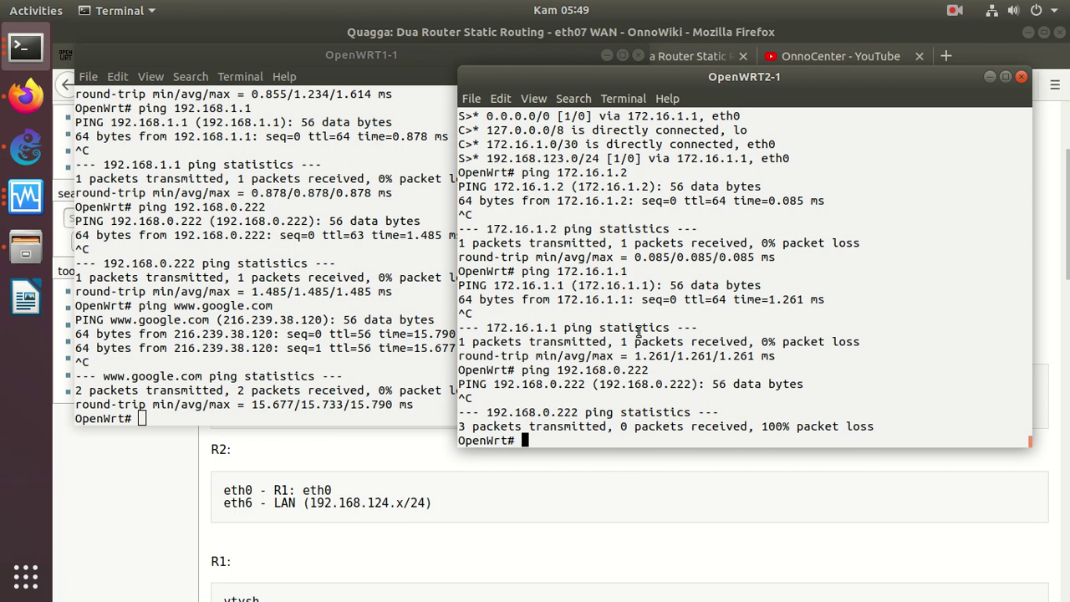
# Step: Switch to Firefox and review the topology, interface assignments and client settings on the two Quagga Dua Router Static Routing wiki pages
pyautogui.click(287, 448)
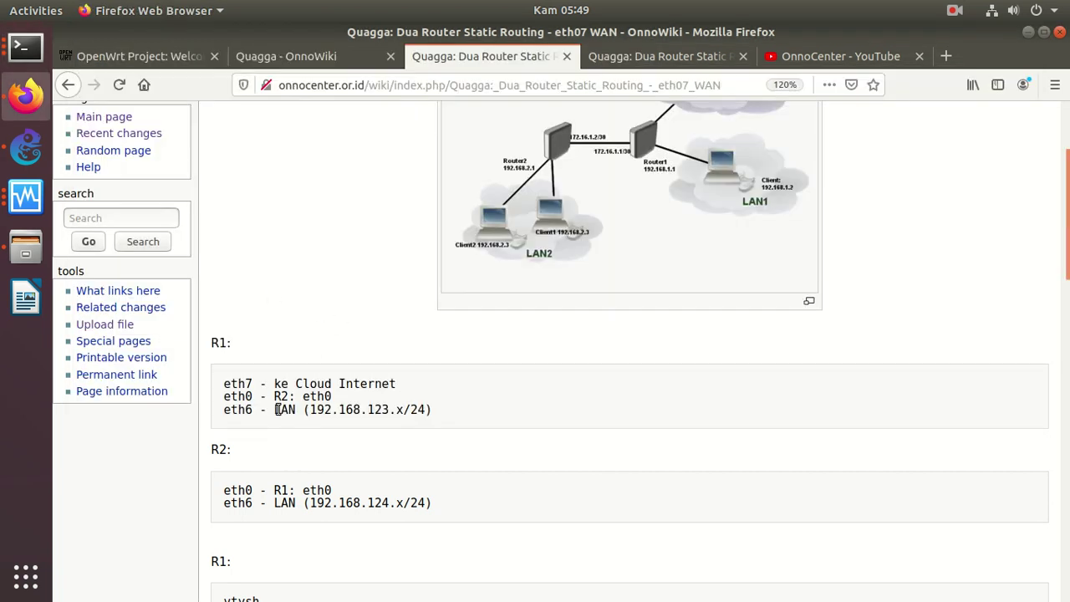
pyautogui.scroll(-4, 276, 409)
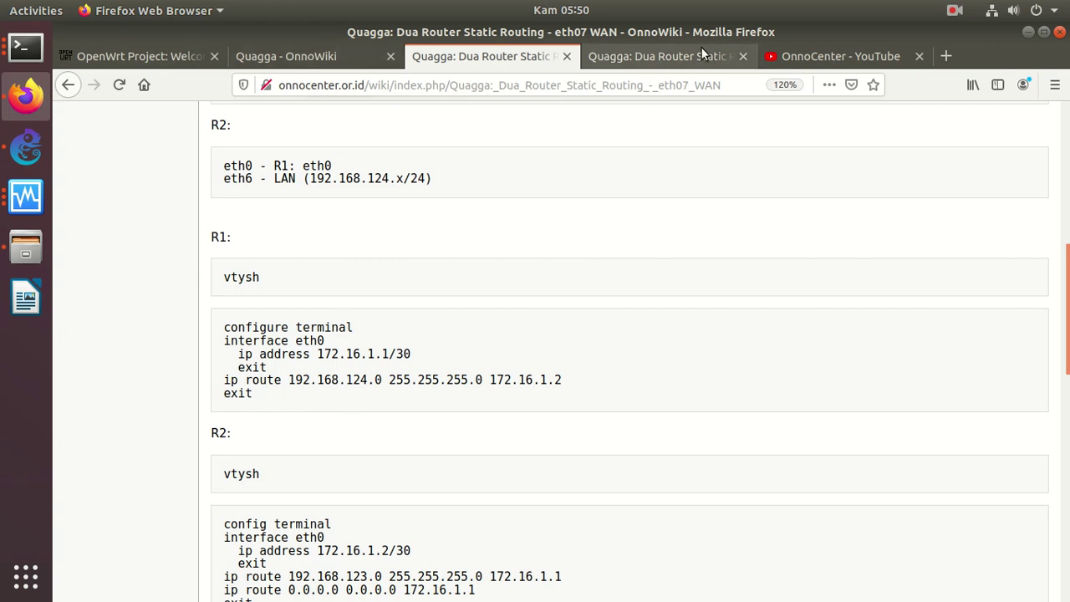
pyautogui.click(669, 56)
pyautogui.scroll(-15, 351, 375)
pyautogui.scroll(-5, 352, 376)
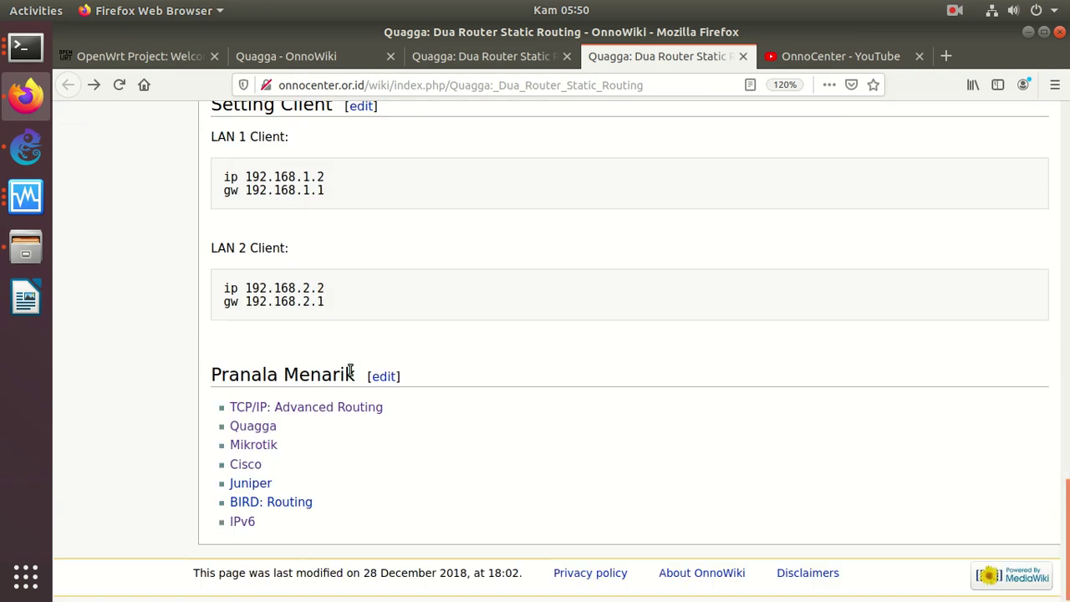
pyautogui.scroll(20, 352, 376)
pyautogui.scroll(-20, 351, 375)
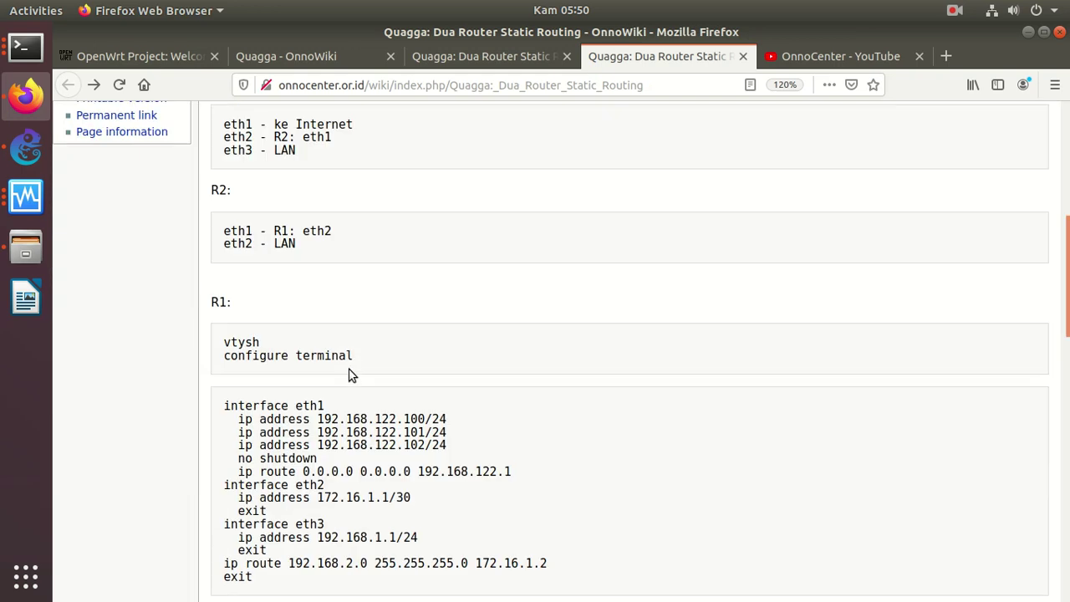
pyautogui.scroll(5, 351, 375)
pyautogui.scroll(15, 351, 376)
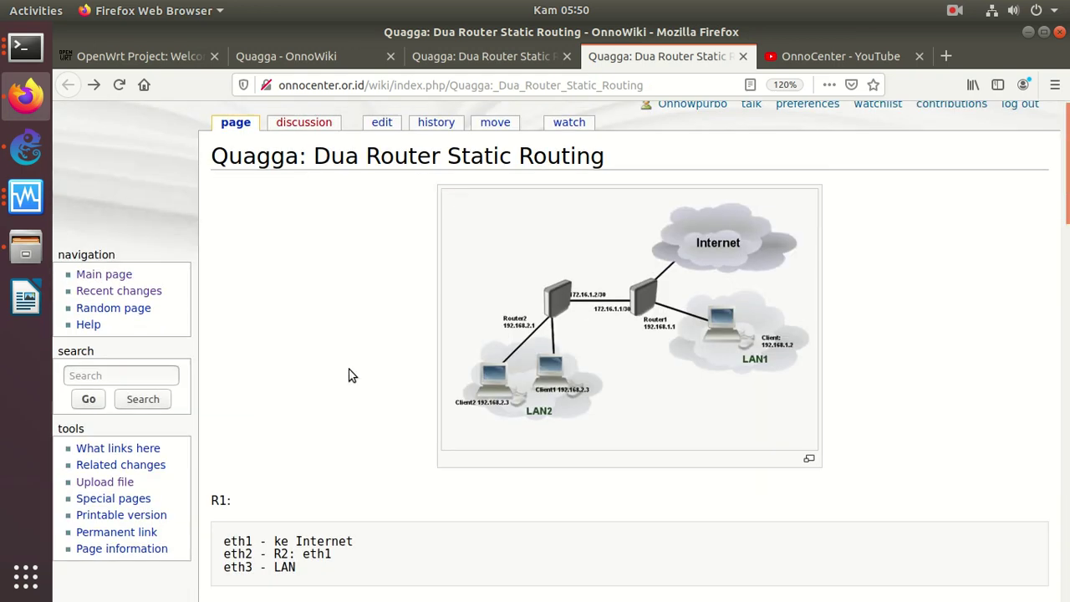
pyautogui.scroll(-5, 351, 375)
pyautogui.scroll(5, 351, 376)
pyautogui.scroll(-3, 351, 376)
pyautogui.scroll(-3, 351, 375)
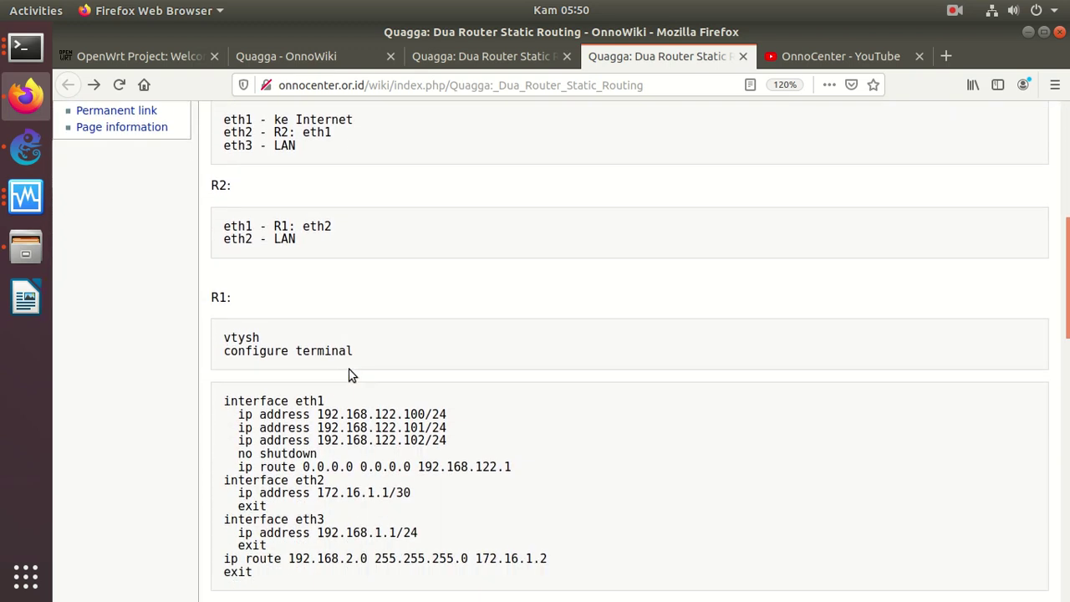
pyautogui.scroll(5, 351, 375)
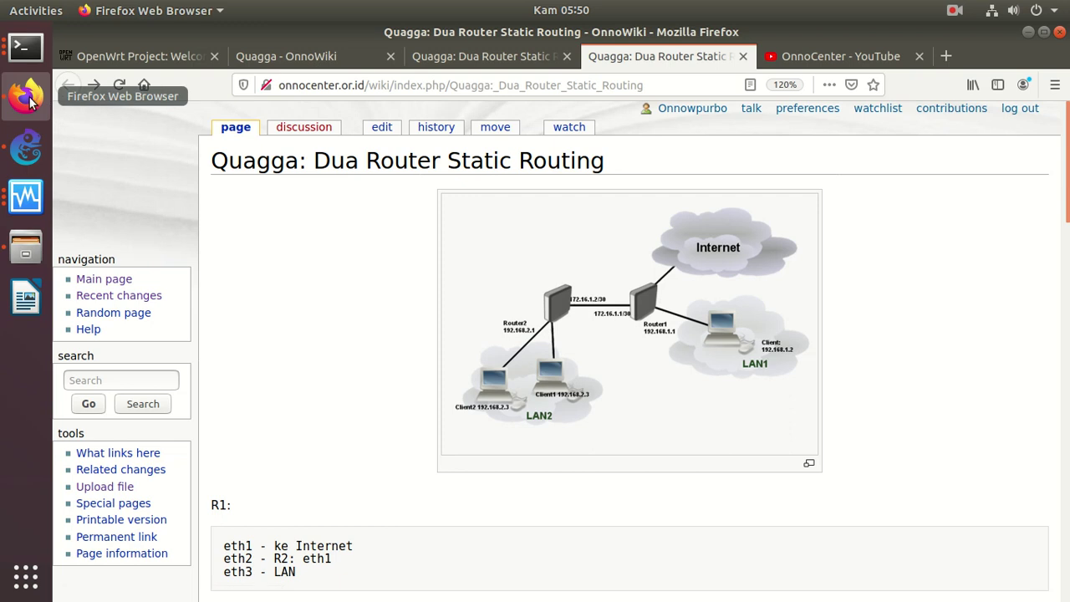
# Step: Switch to GNS3, add a Kali node below OpenWRT1-1, and try to add a second Kali node
pyautogui.click(29, 148)
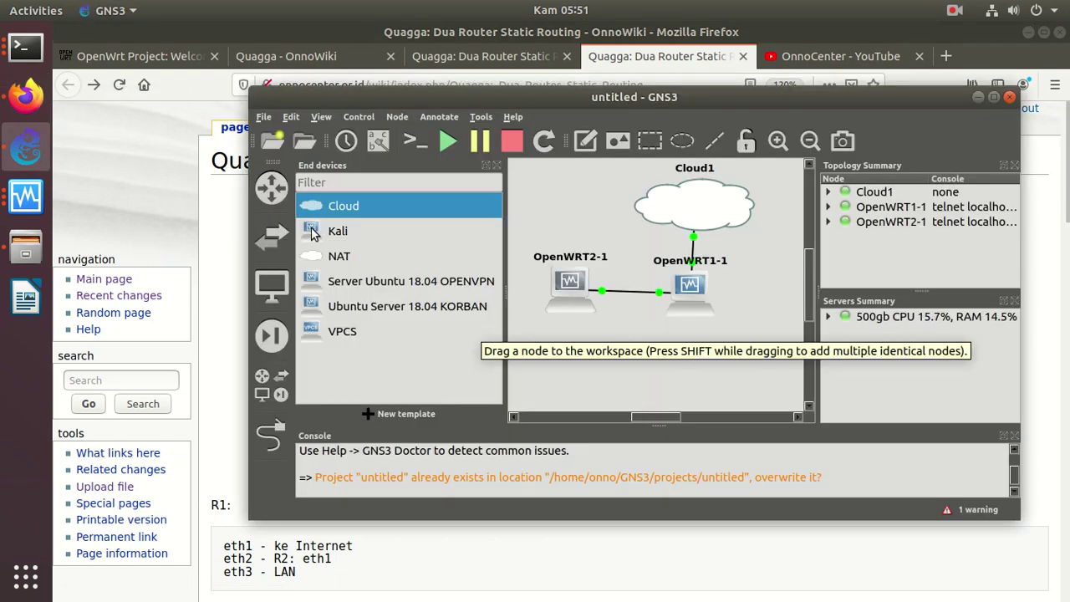
pyautogui.moveTo(351, 233); pyautogui.dragTo(572, 368)
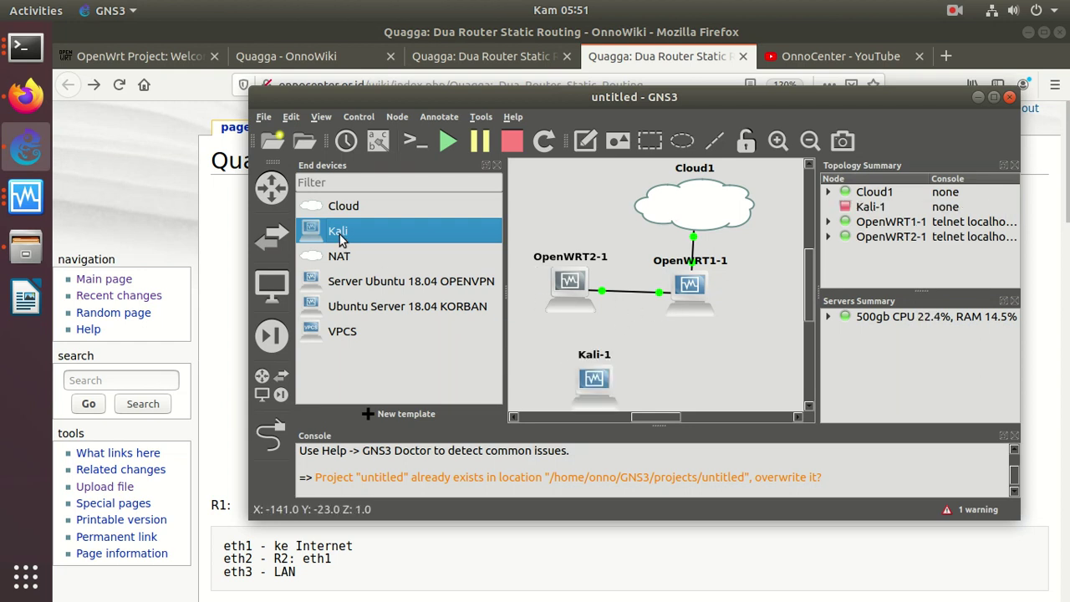
pyautogui.moveTo(324, 237); pyautogui.dragTo(729, 373)
pyautogui.moveTo(592, 378); pyautogui.dragTo(707, 359)
pyautogui.rightClick(708, 359)
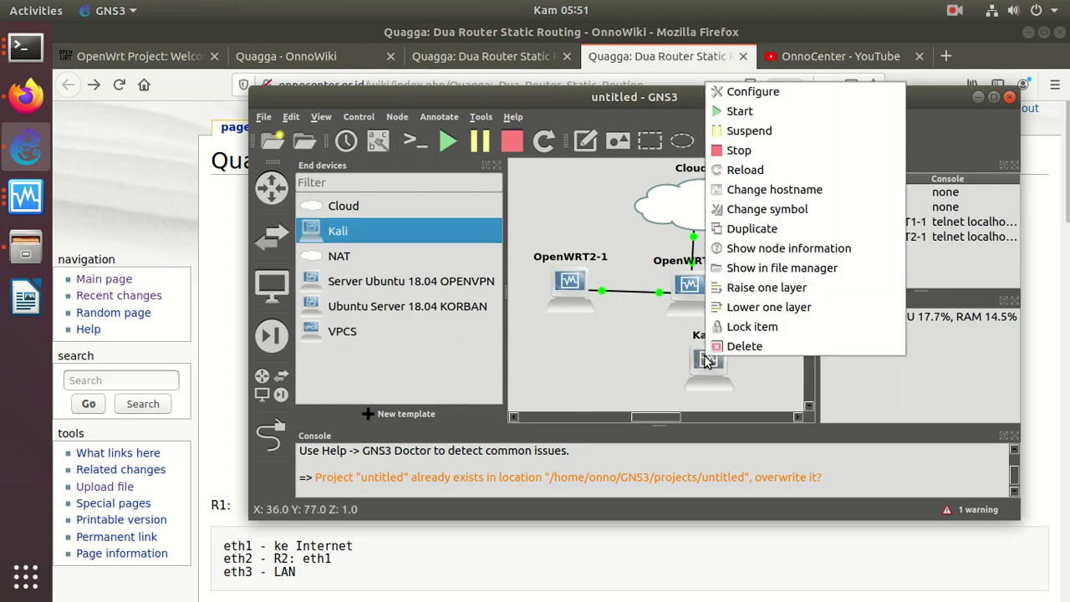
pyautogui.click(711, 361)
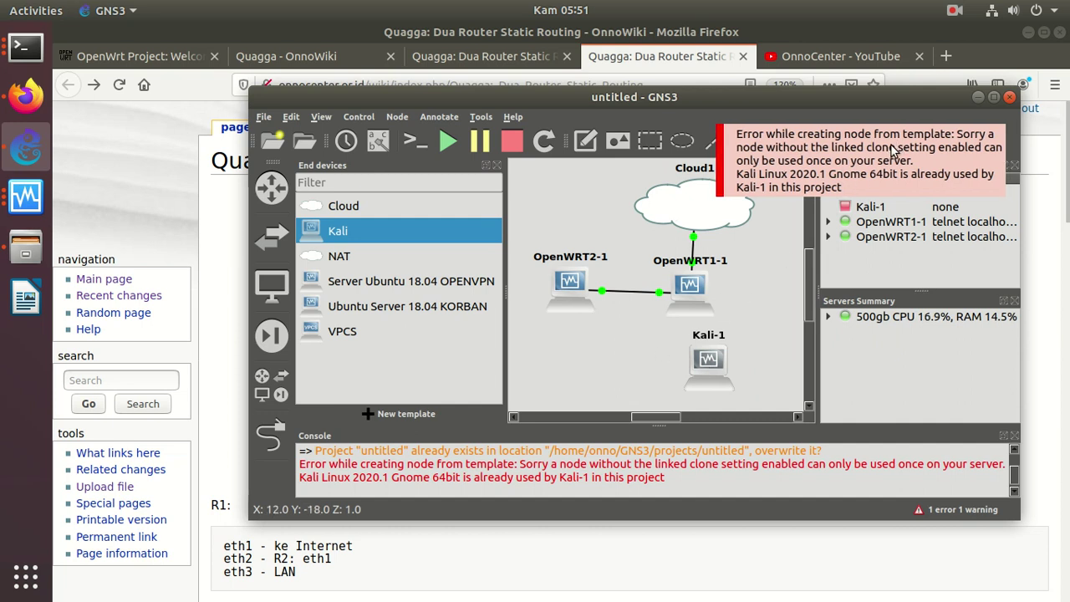
# Step: Link the Kali-1 node to Ethernet6 of OpenWRT1-1
pyautogui.click(270, 437)
pyautogui.click(708, 355)
pyautogui.click(724, 362)
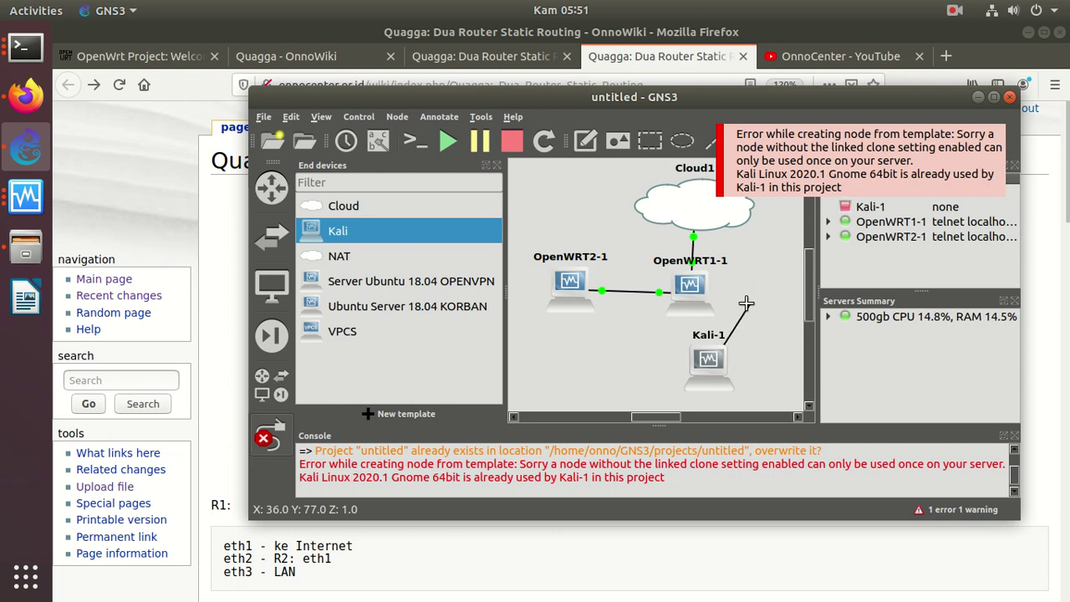
pyautogui.click(690, 287)
pyautogui.click(725, 423)
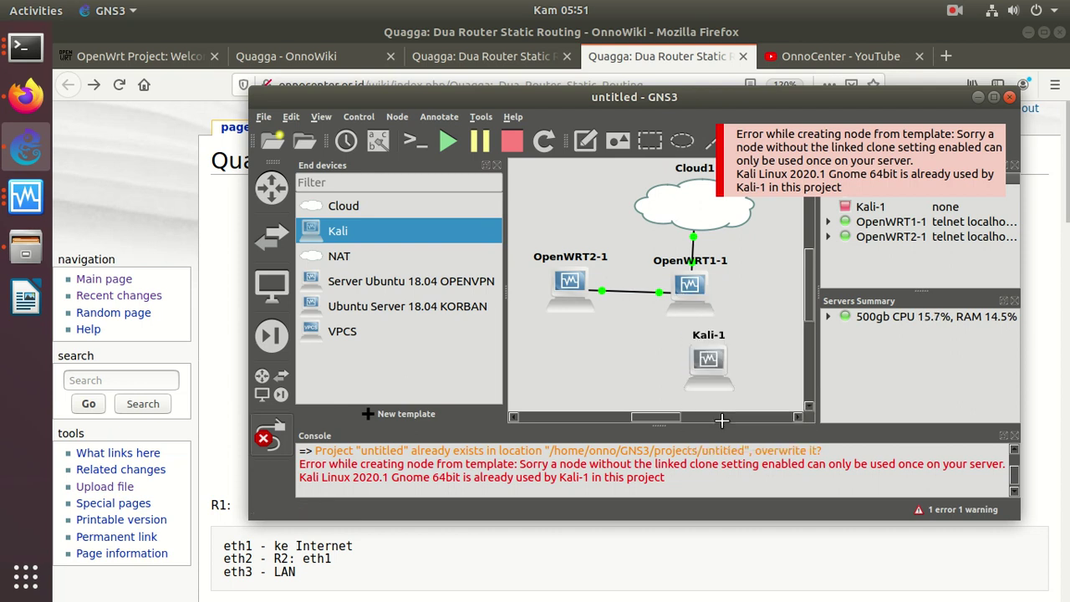
# Step: Start the Kali-1 virtual machine
pyautogui.rightClick(635, 368)
pyautogui.rightClick(706, 368)
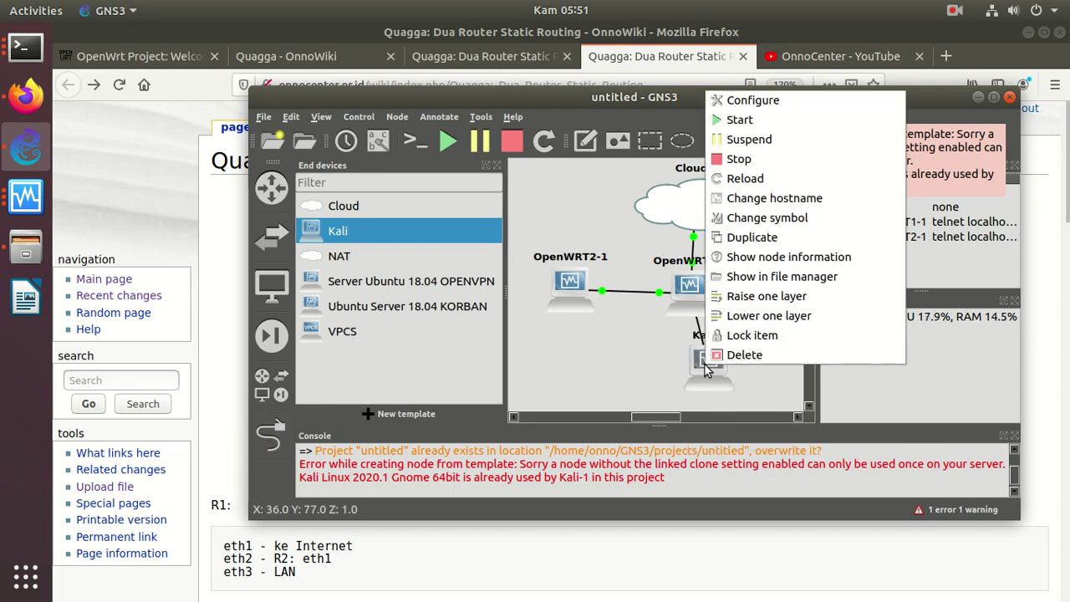
pyautogui.click(676, 180)
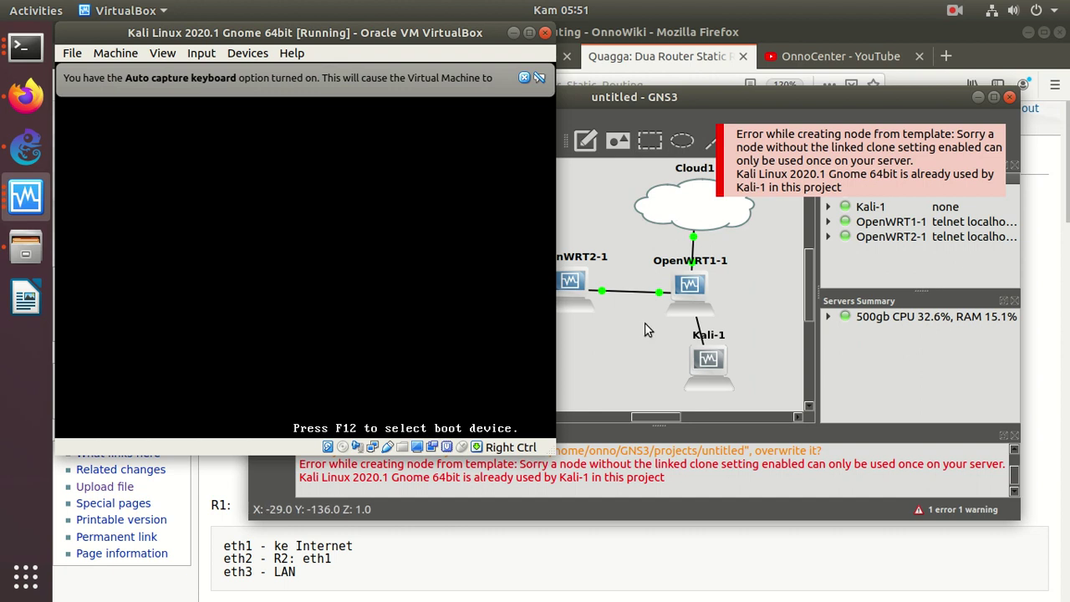
# Step: Add a VPCS node below OpenWRT2-1 and link it to Ethernet6 of that router
pyautogui.click(645, 364)
pyautogui.moveTo(349, 333); pyautogui.dragTo(572, 372)
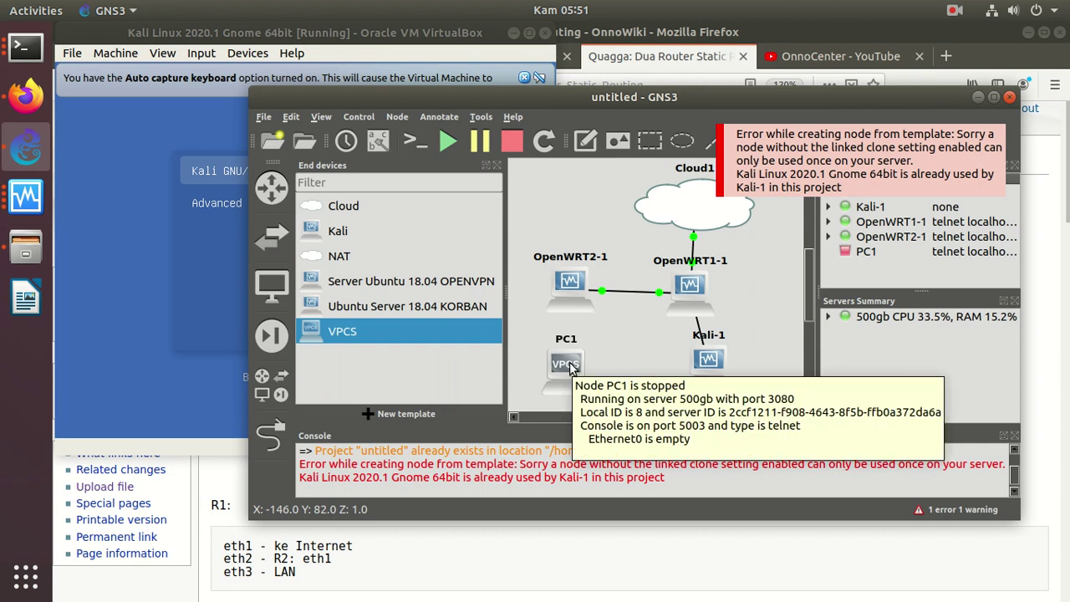
pyautogui.click(270, 434)
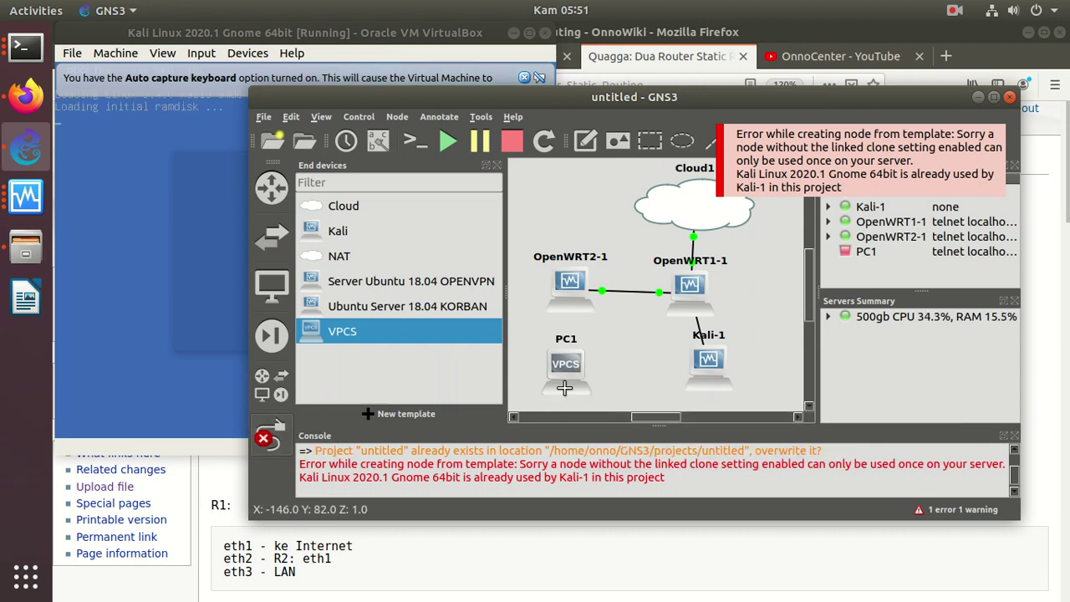
pyautogui.click(574, 376)
pyautogui.click(607, 382)
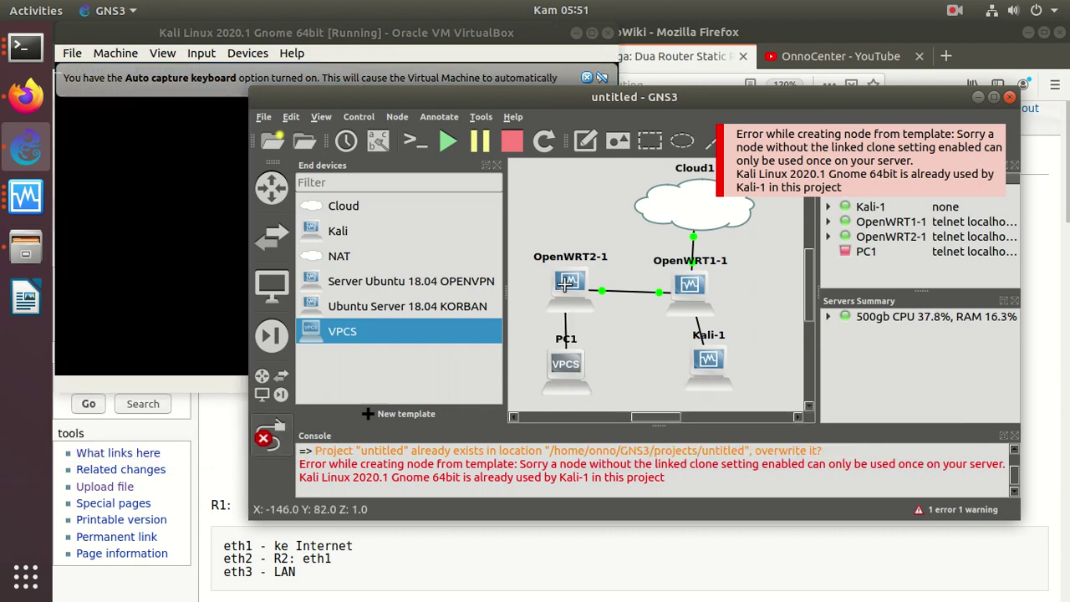
pyautogui.click(570, 288)
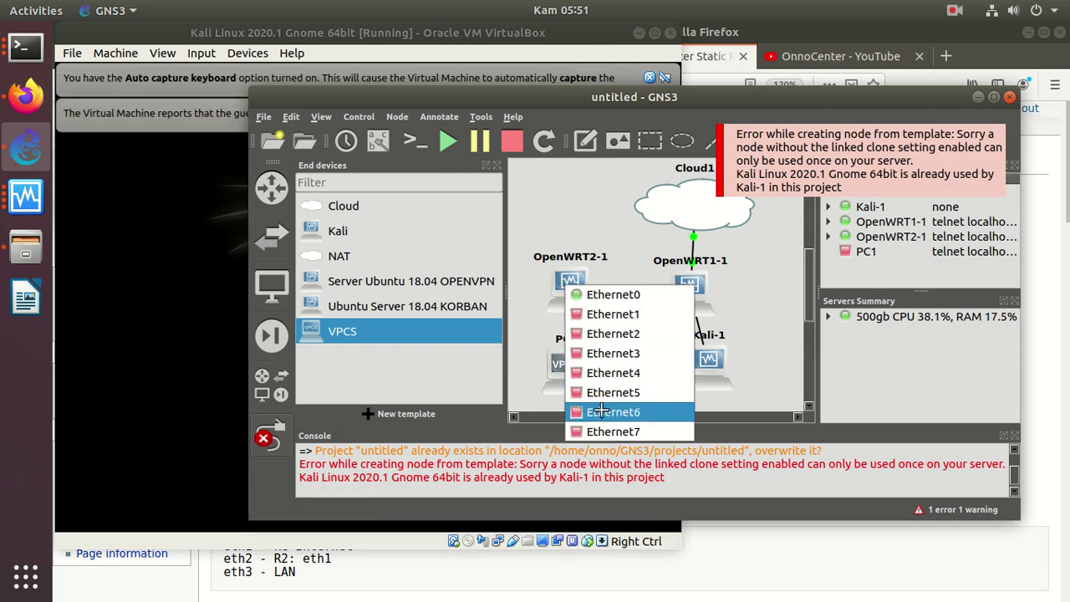
pyautogui.click(636, 409)
# Step: Start the PC1 virtual PC
pyautogui.rightClick(558, 344)
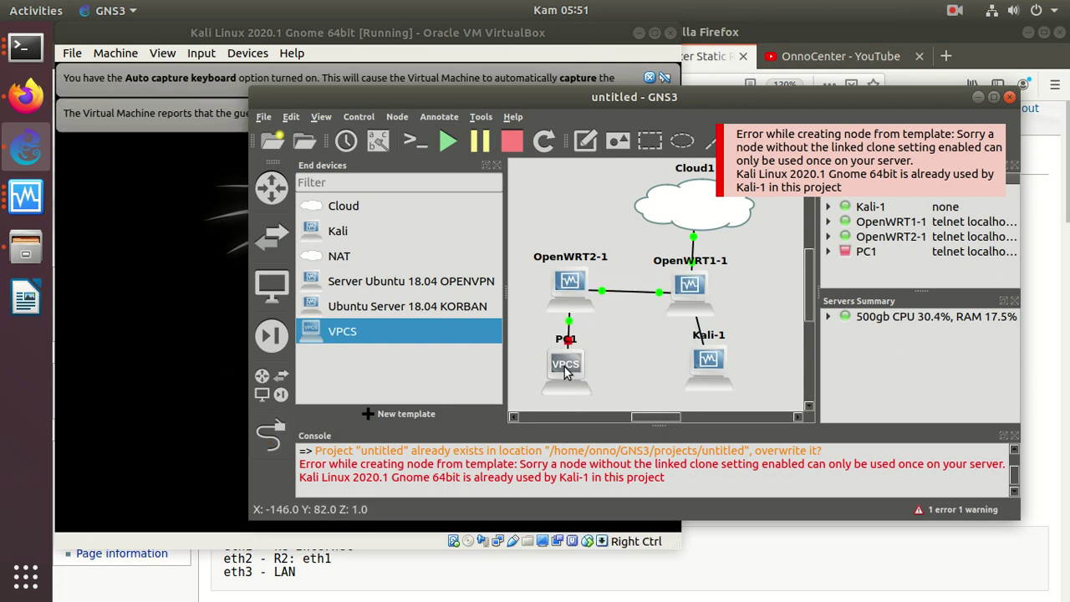
pyautogui.rightClick(566, 368)
pyautogui.click(600, 70)
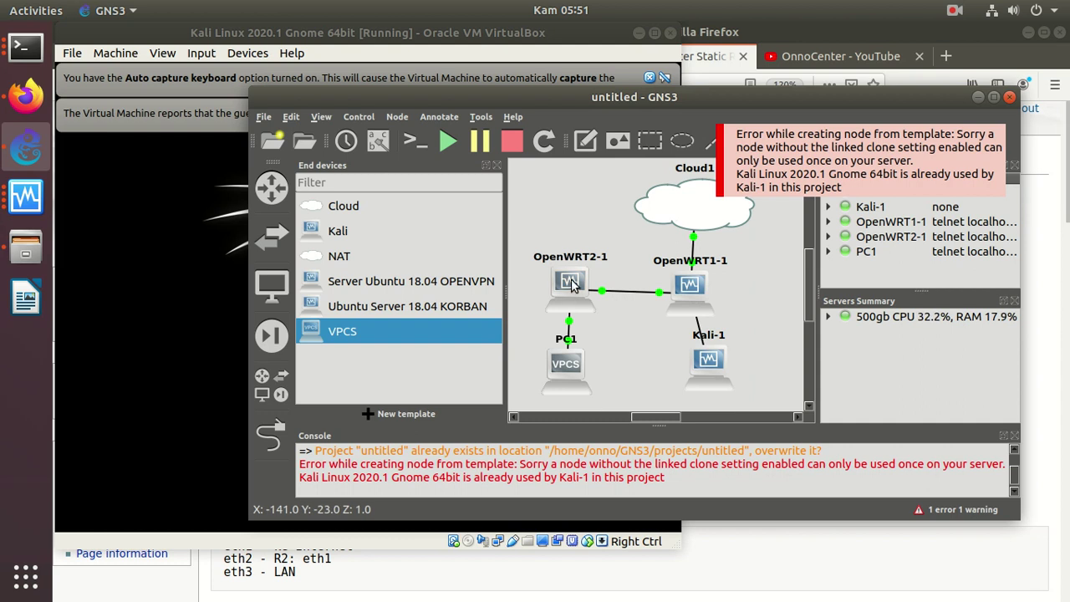
pyautogui.moveTo(705, 292)
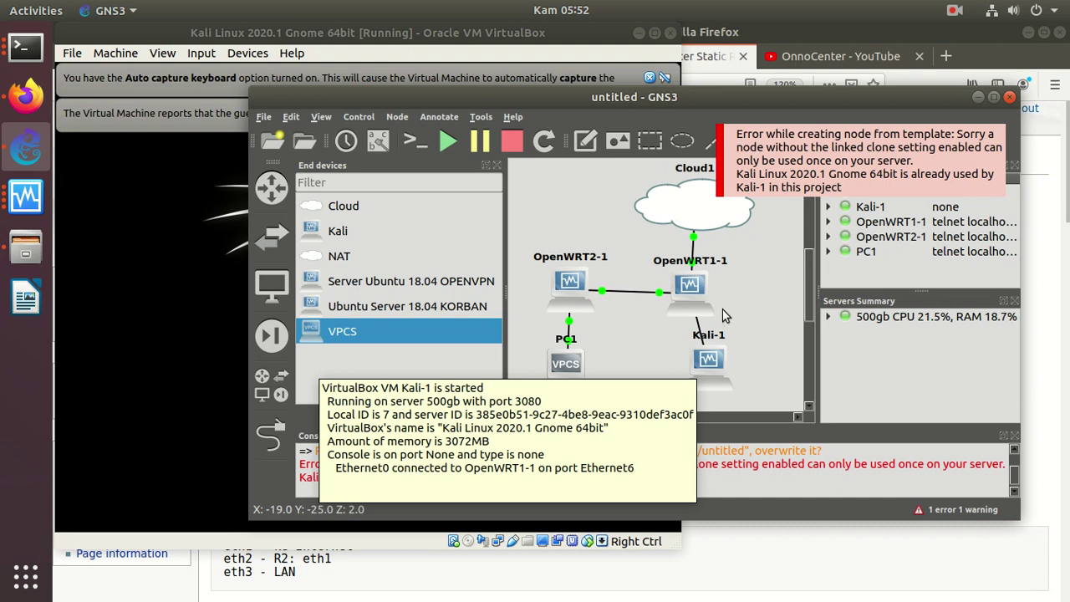
pyautogui.moveTo(667, 314)
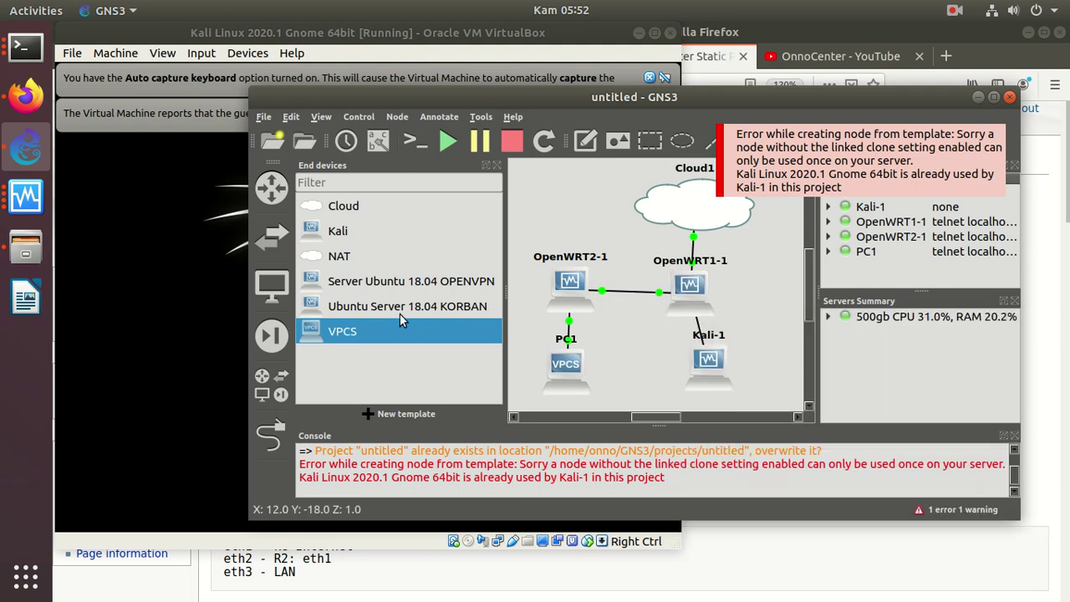
# Step: Switch to the Kali Linux VirtualBox window, sign in with the account password and dismiss the two VirtualBox notices
pyautogui.click(166, 287)
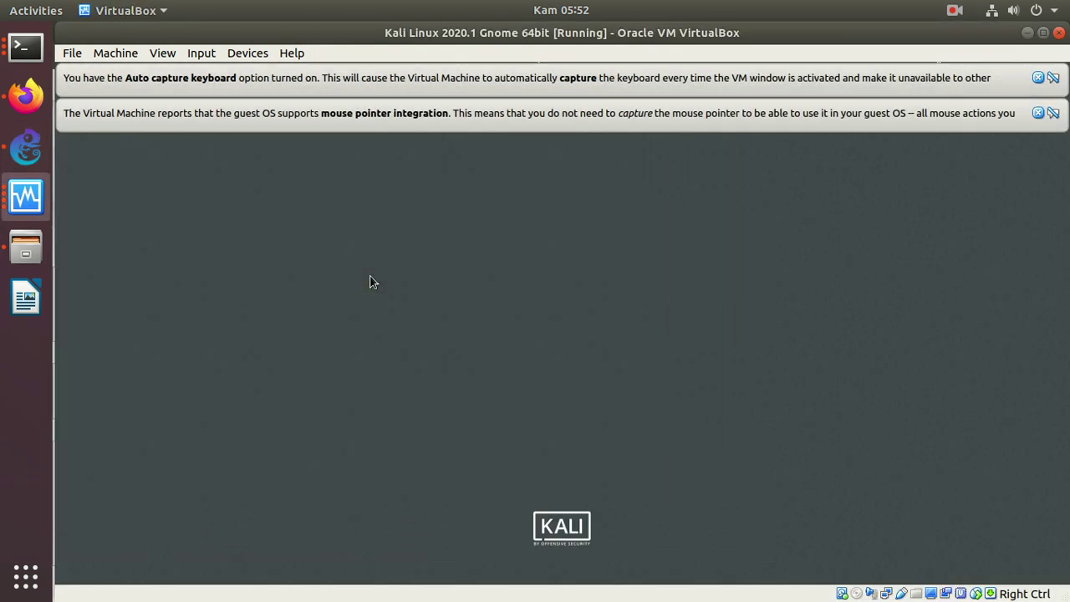
pyautogui.click(466, 311)
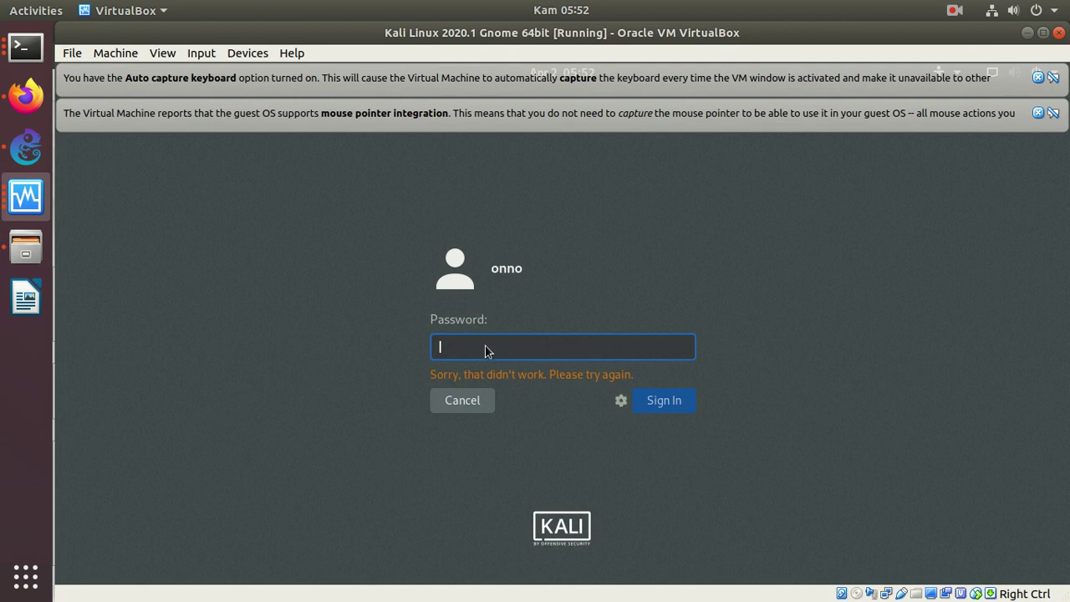
pyautogui.write('****')
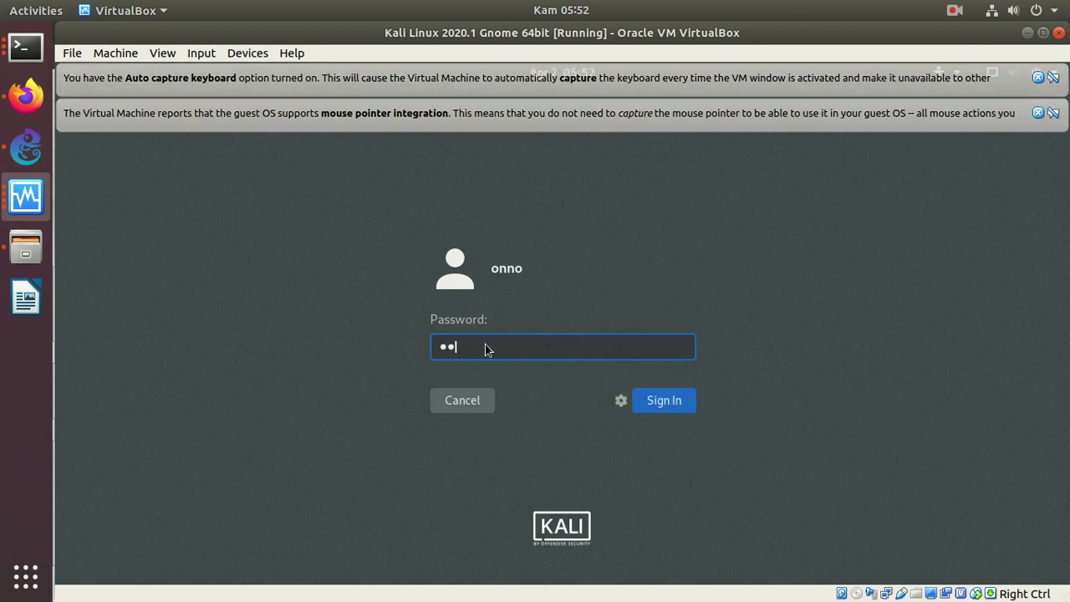
pyautogui.write('**')
pyautogui.press('Return')
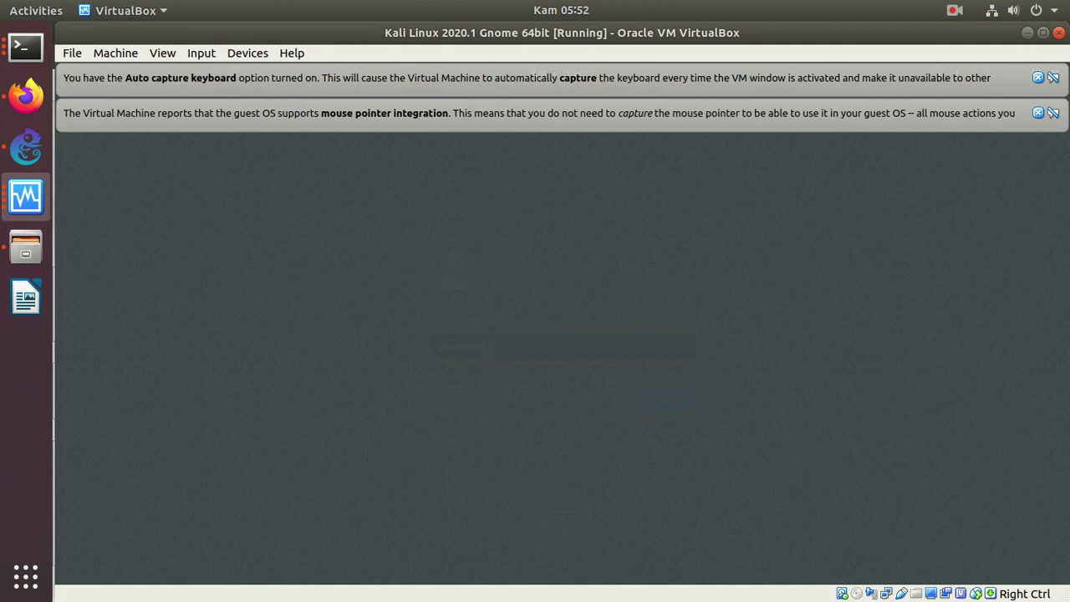
pyautogui.click(649, 112)
pyautogui.click(650, 78)
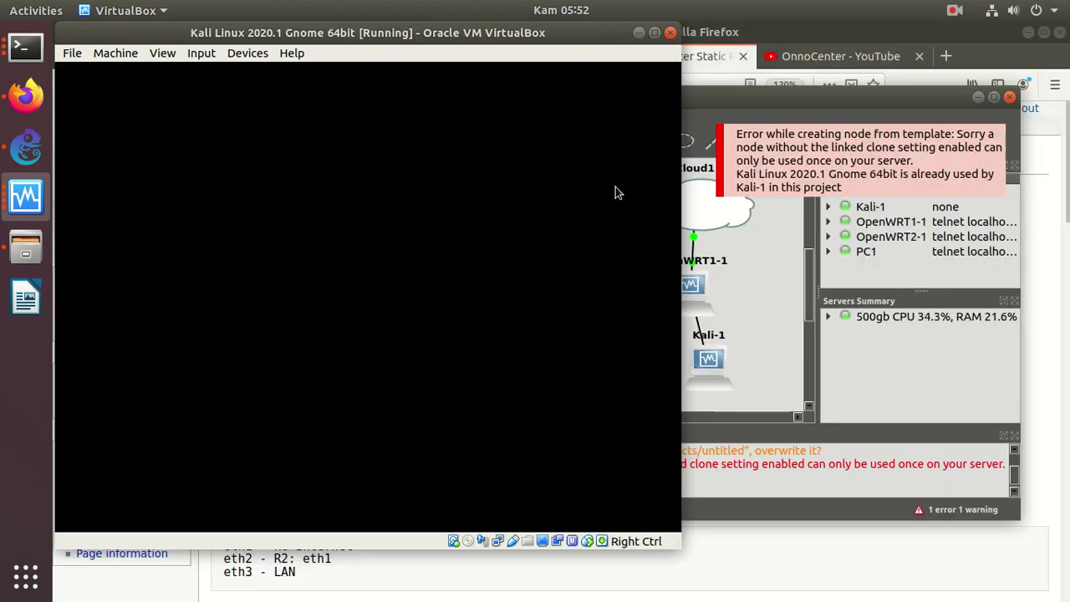
# Step: Check the network topology in GNS3 and return to the Kali Linux desktop
pyautogui.click(781, 303)
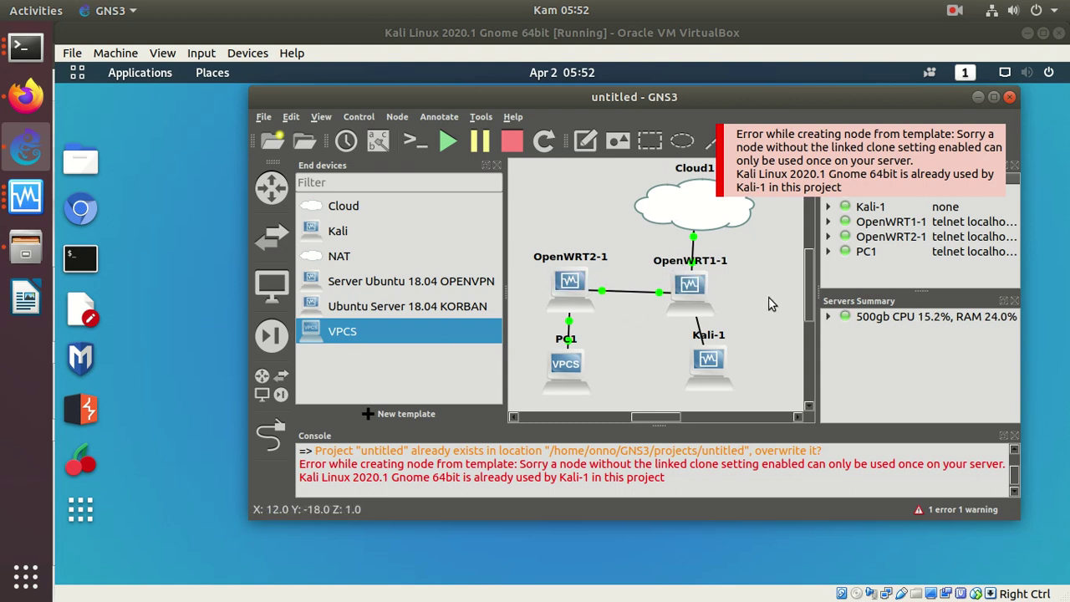
pyautogui.click(147, 243)
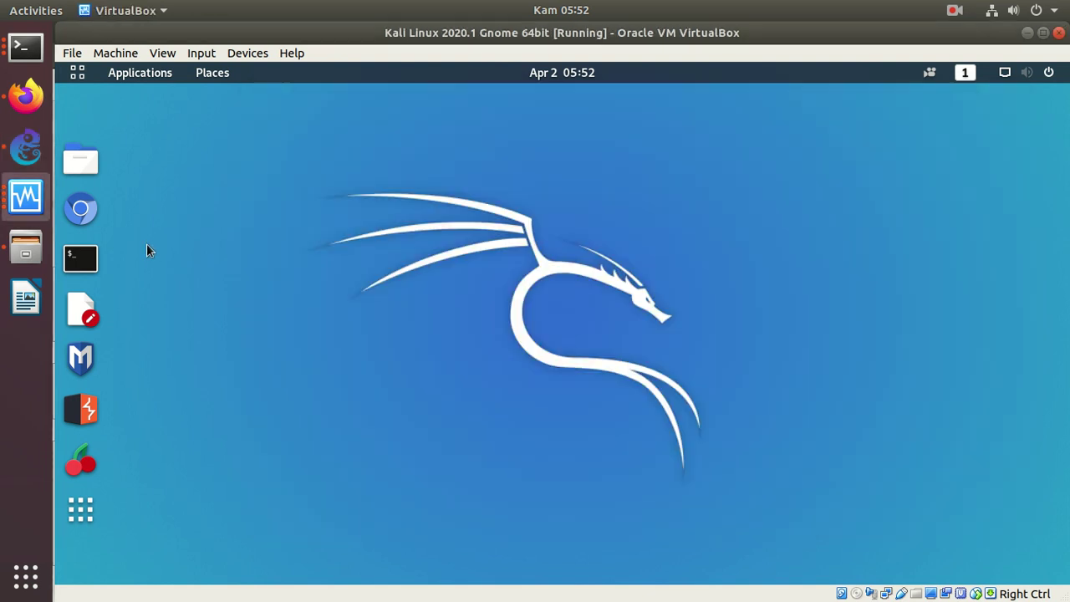
# Step: Launch the Chromium browser in Kali Linux and load the OpenWrt login page at 192.168.123.1
pyautogui.click(87, 216)
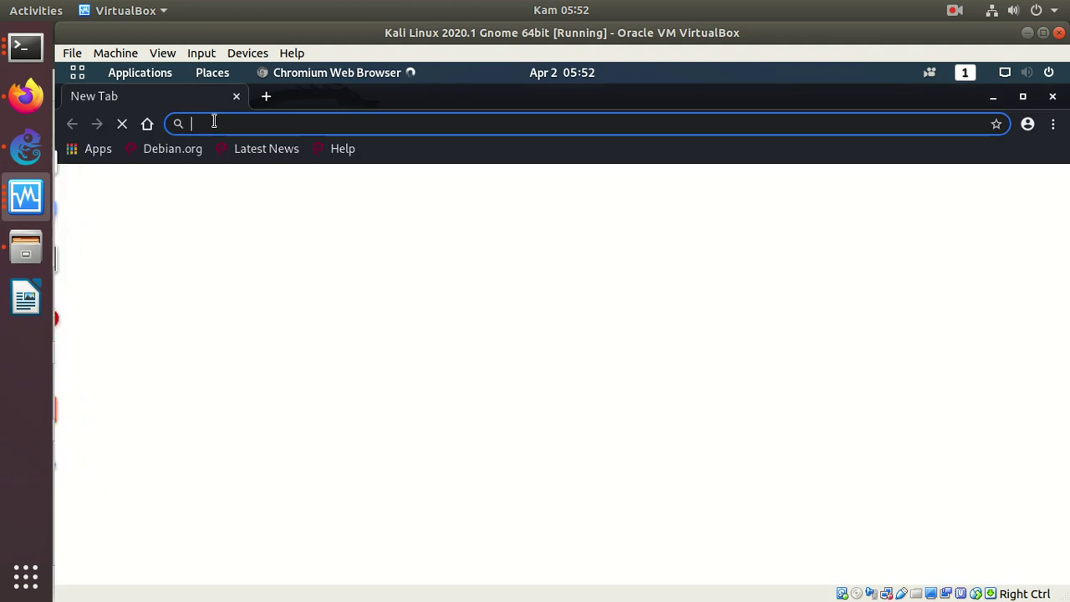
pyautogui.write('192.')
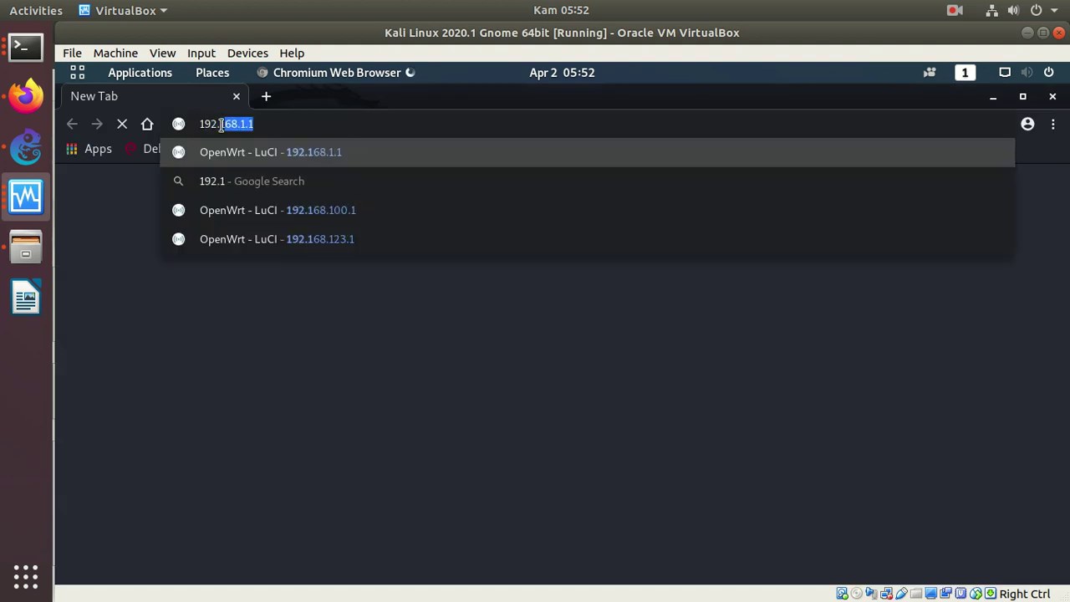
pyautogui.write('168.1.1')
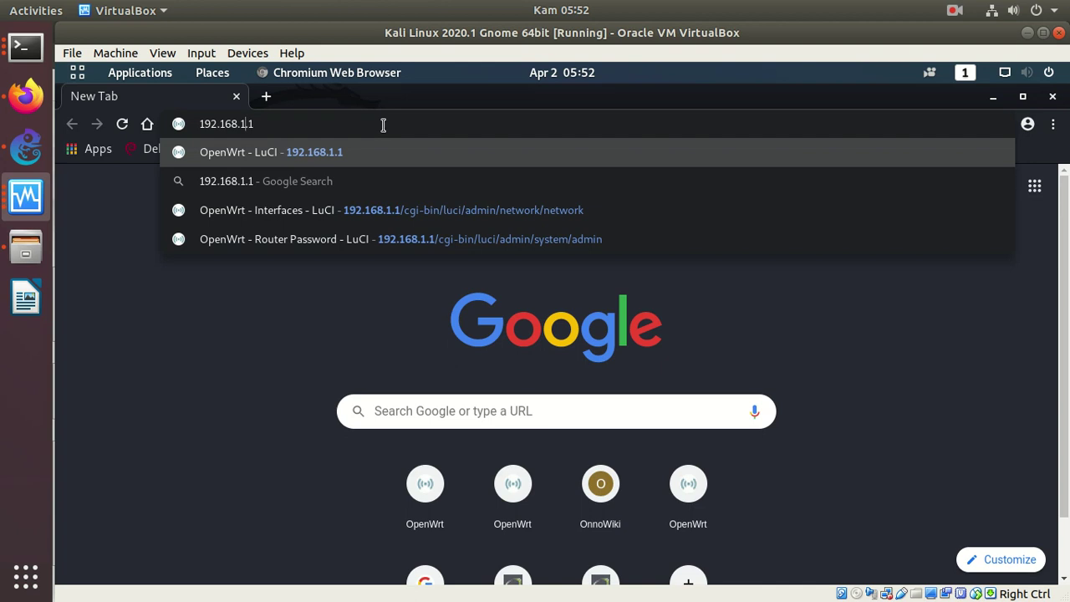
pyautogui.press('BackSpace')
pyautogui.write('2')
pyautogui.press('BackSpace')
pyautogui.write('123.1')
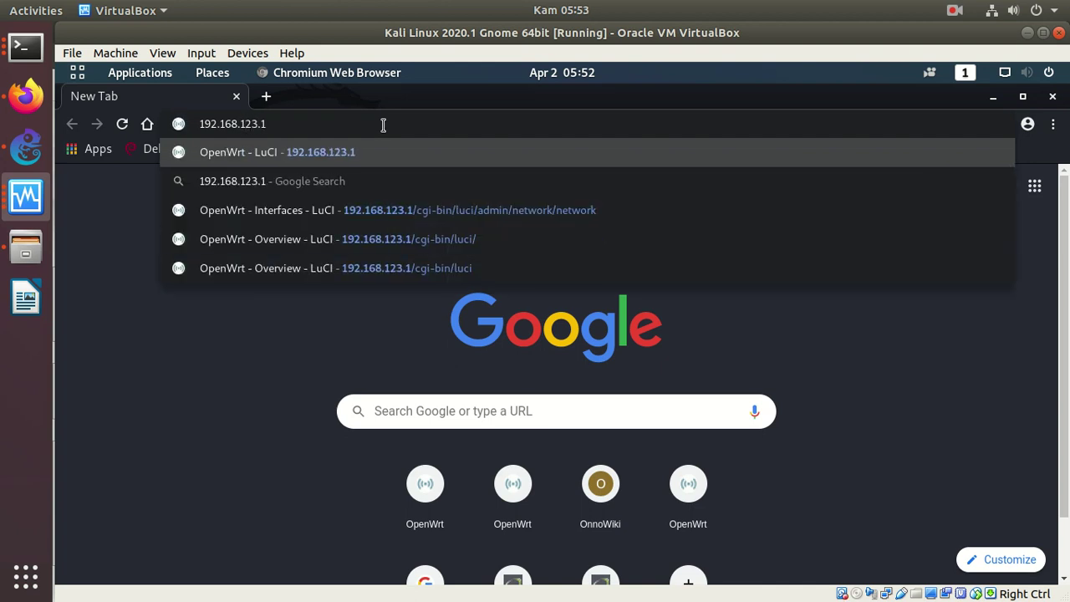
pyautogui.press('Return')
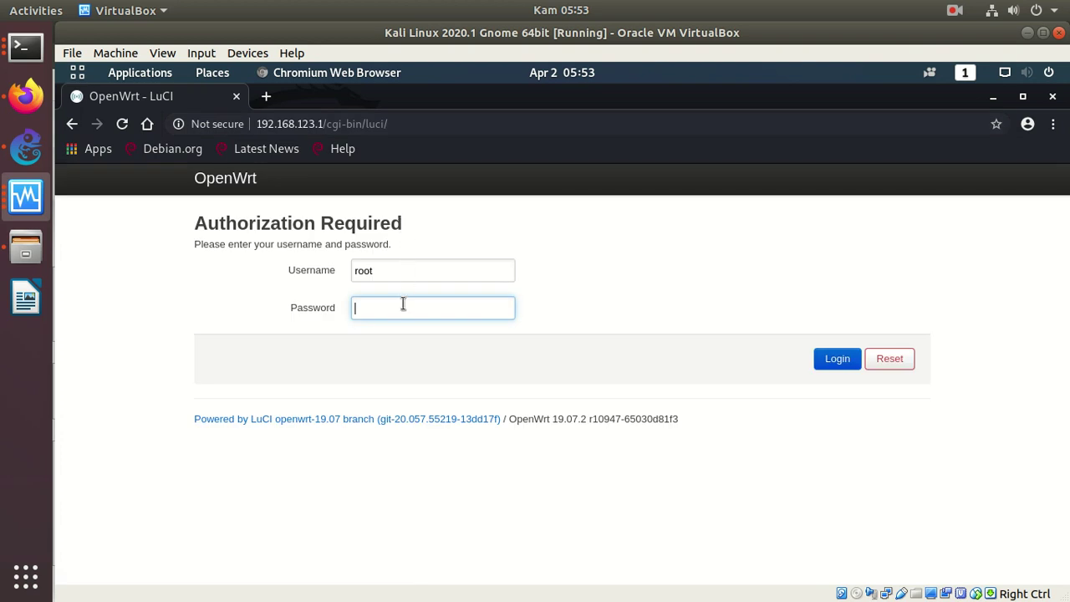
# Step: Log in to OpenWrt as root with the account password and open the network interfaces page
pyautogui.write('••')
pyautogui.click(832, 361)
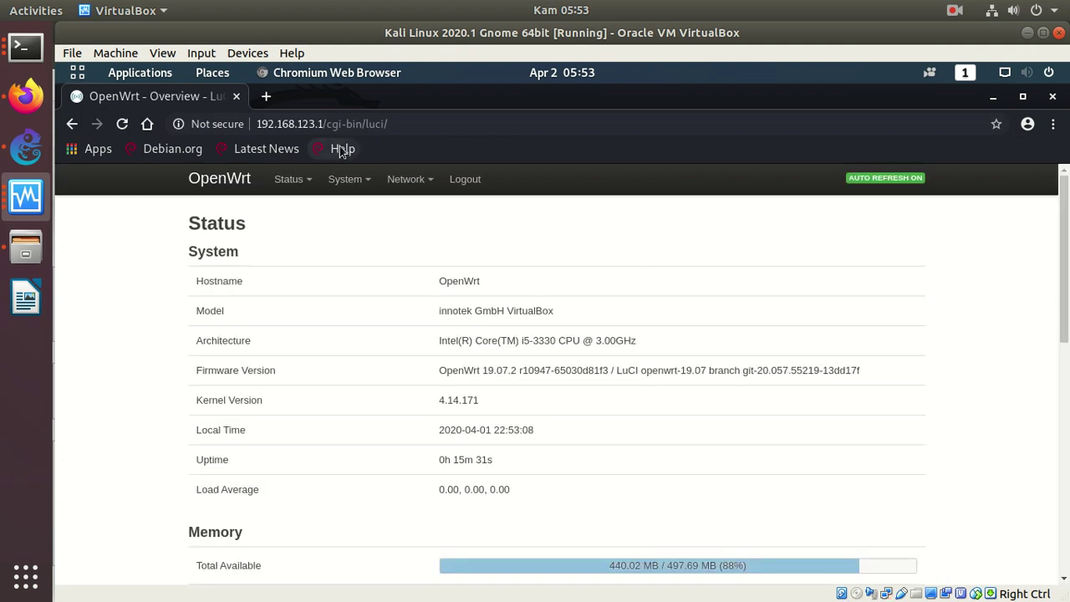
pyautogui.moveTo(395, 183)
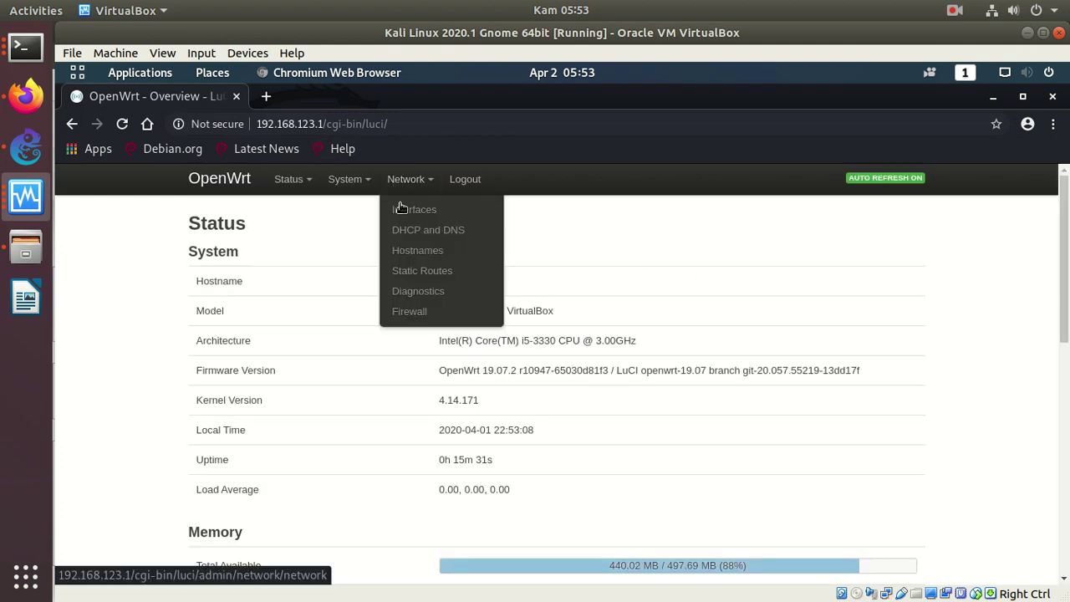
pyautogui.click(401, 208)
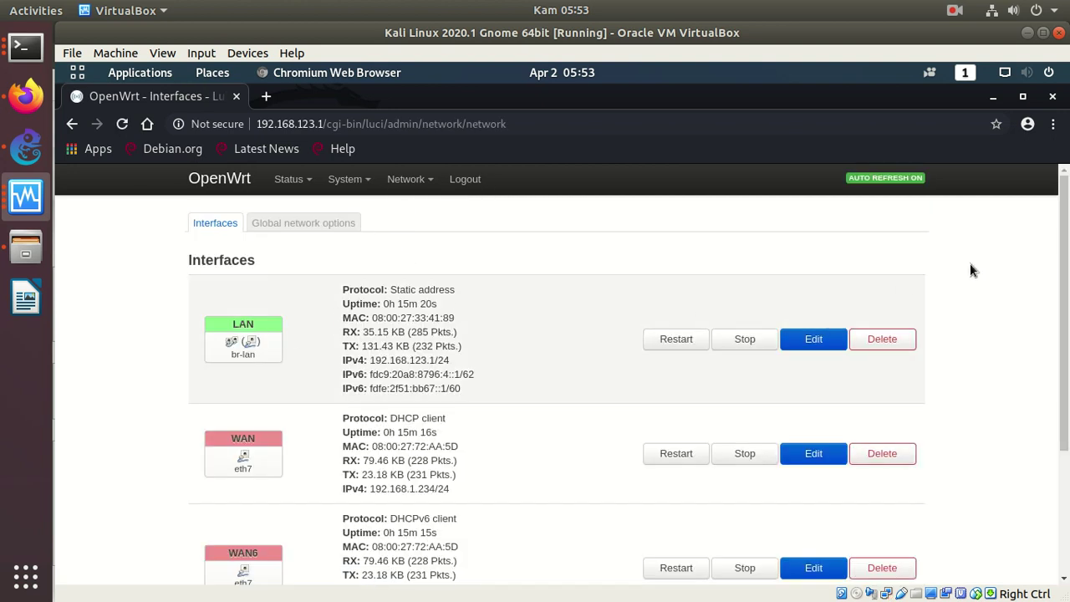
# Step: Begin adding a new network interface named quagga with the Unmanaged protocol
pyautogui.moveTo(1062, 232); pyautogui.dragTo(1047, 296)
pyautogui.scroll(-3, 1045, 297)
pyautogui.click(282, 472)
pyautogui.click(503, 295)
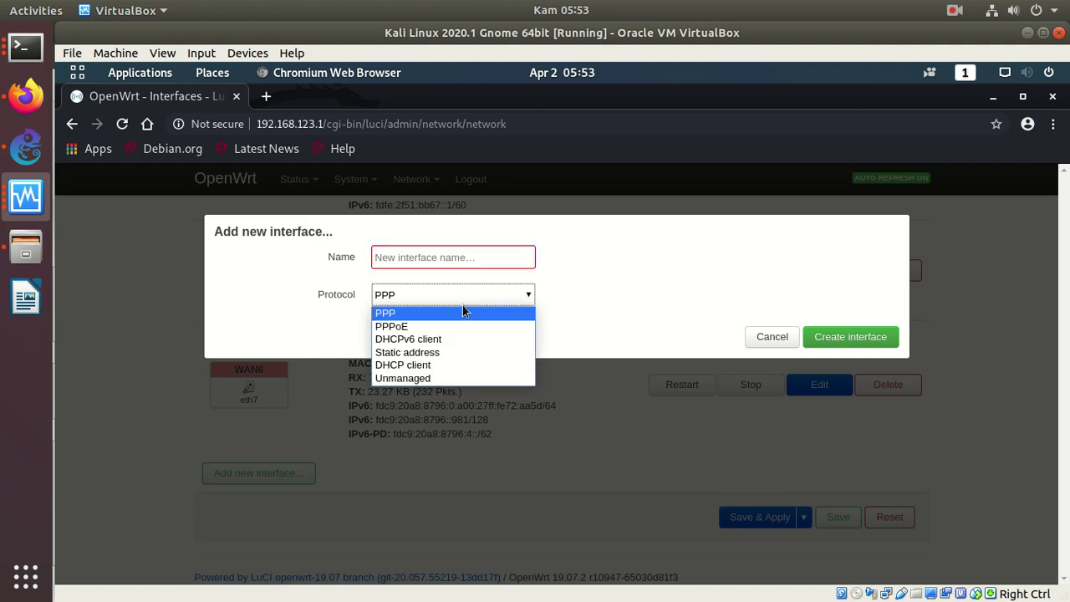
pyautogui.click(405, 378)
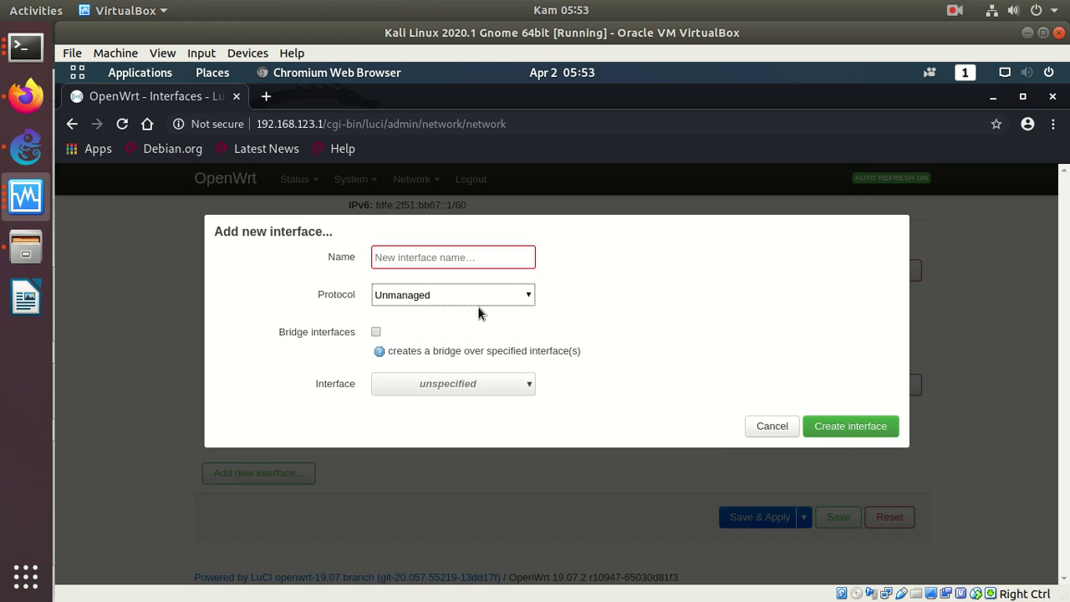
pyautogui.click(433, 253)
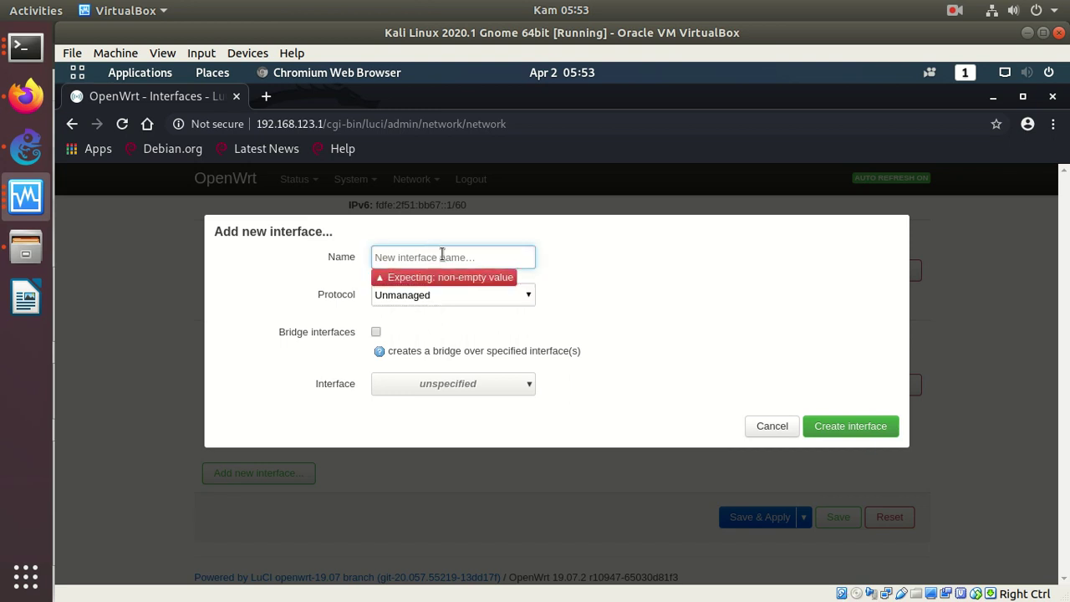
pyautogui.click(702, 320)
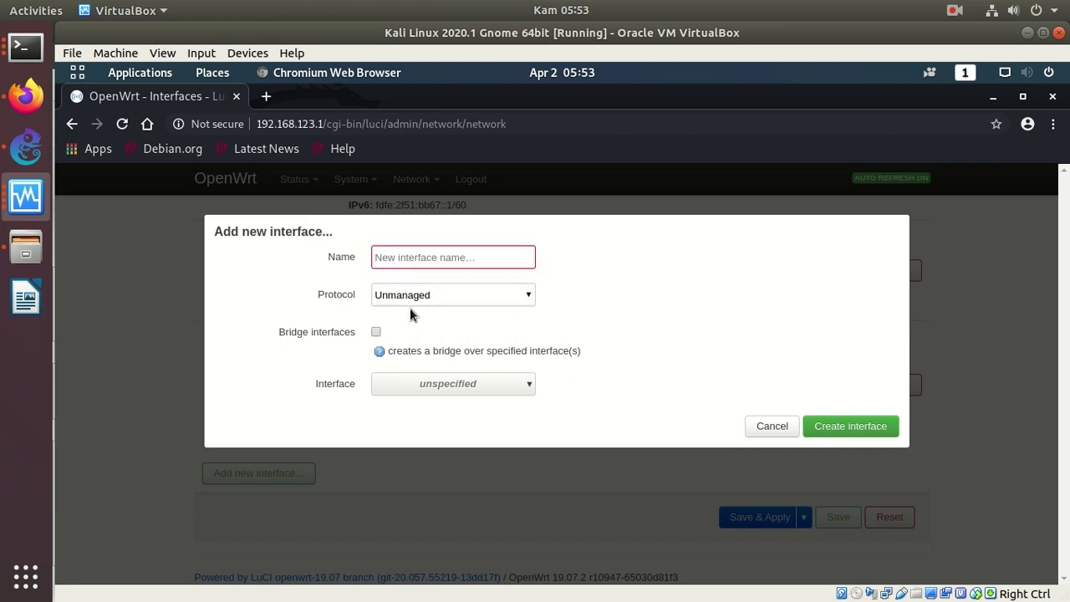
pyautogui.click(413, 258)
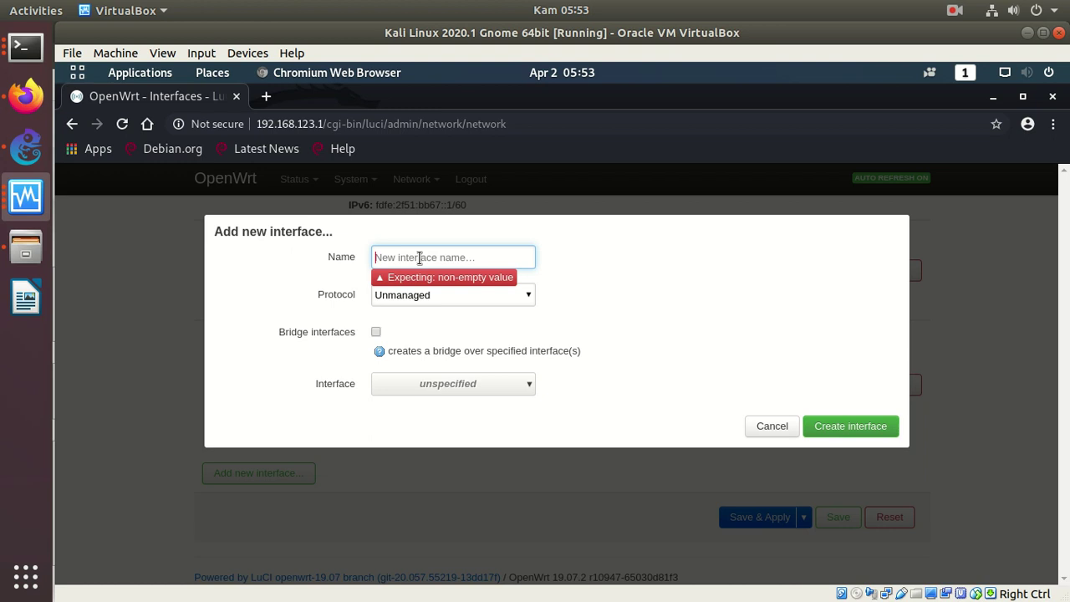
pyautogui.write('quagga')
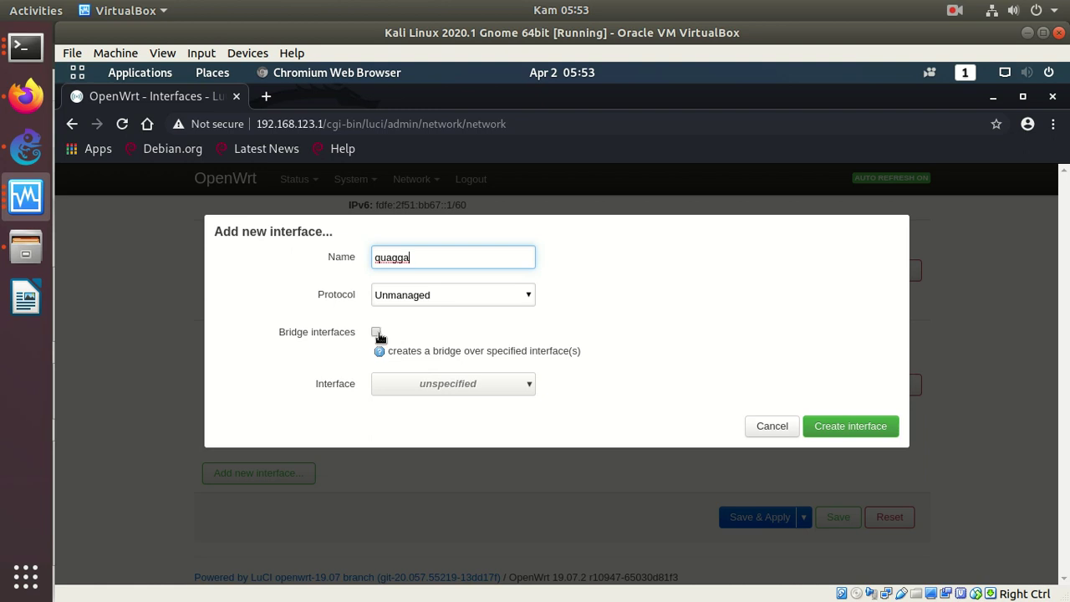
# Step: Assign the Ethernet adapter eth0 to the new quagga interface
pyautogui.click(439, 383)
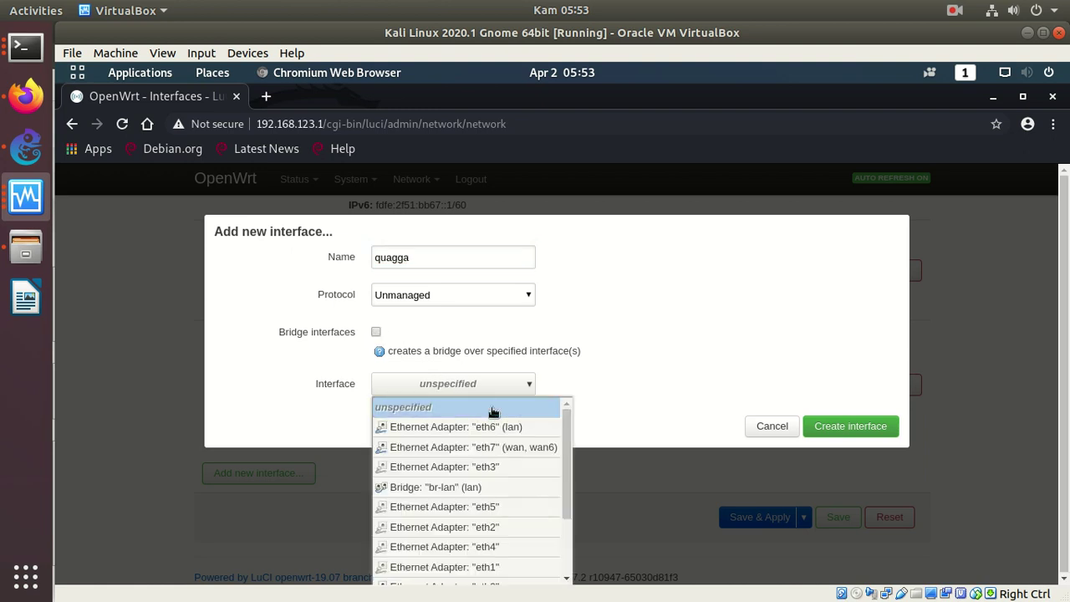
pyautogui.scroll(-2, 557, 487)
pyautogui.scroll(-1, 559, 562)
pyautogui.scroll(3, 555, 492)
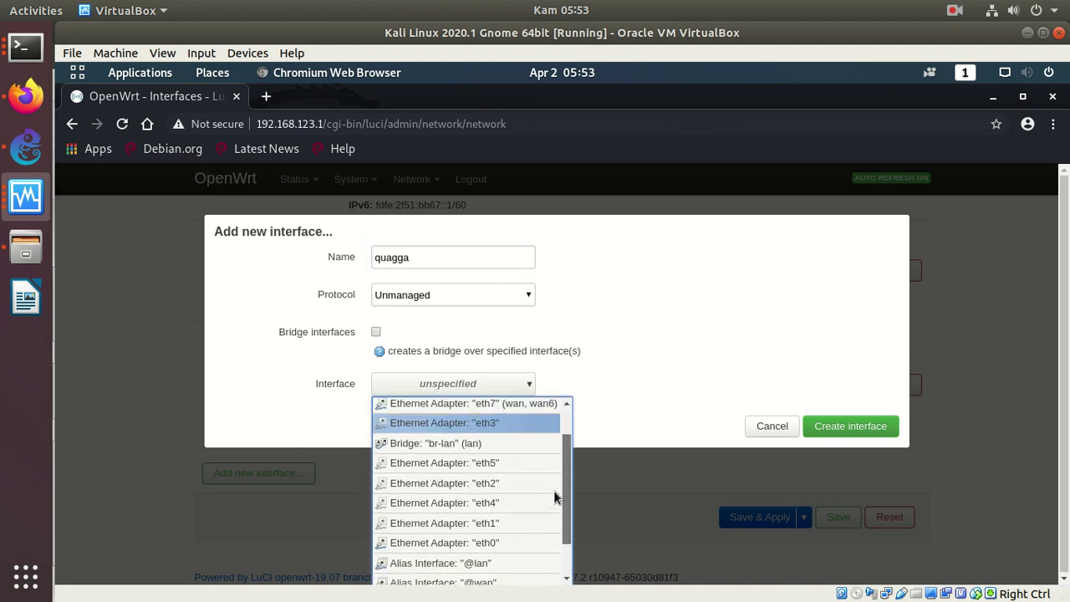
pyautogui.scroll(-1, 552, 492)
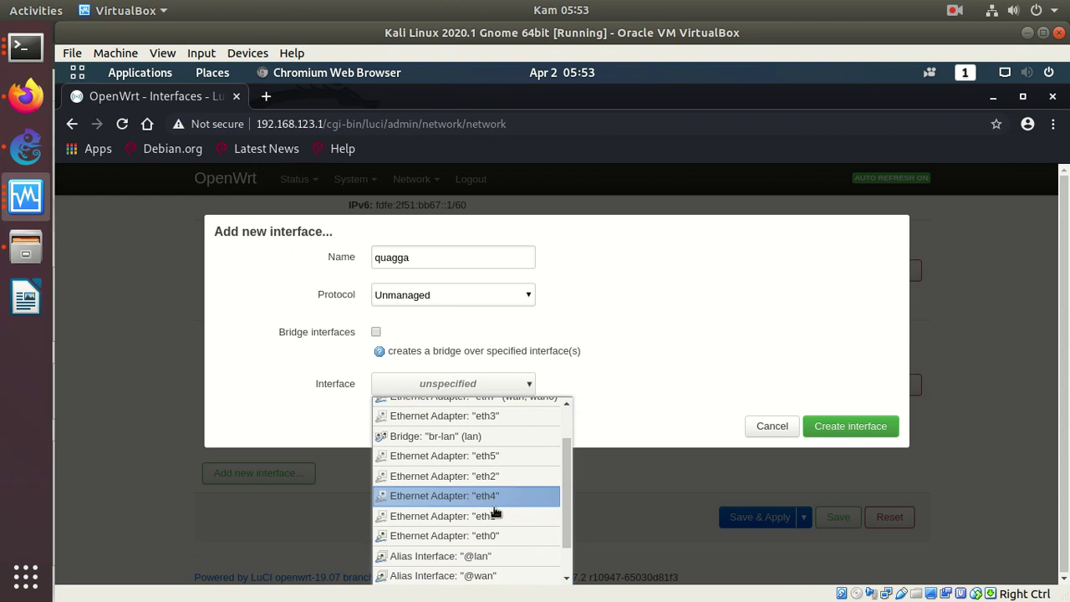
pyautogui.click(483, 535)
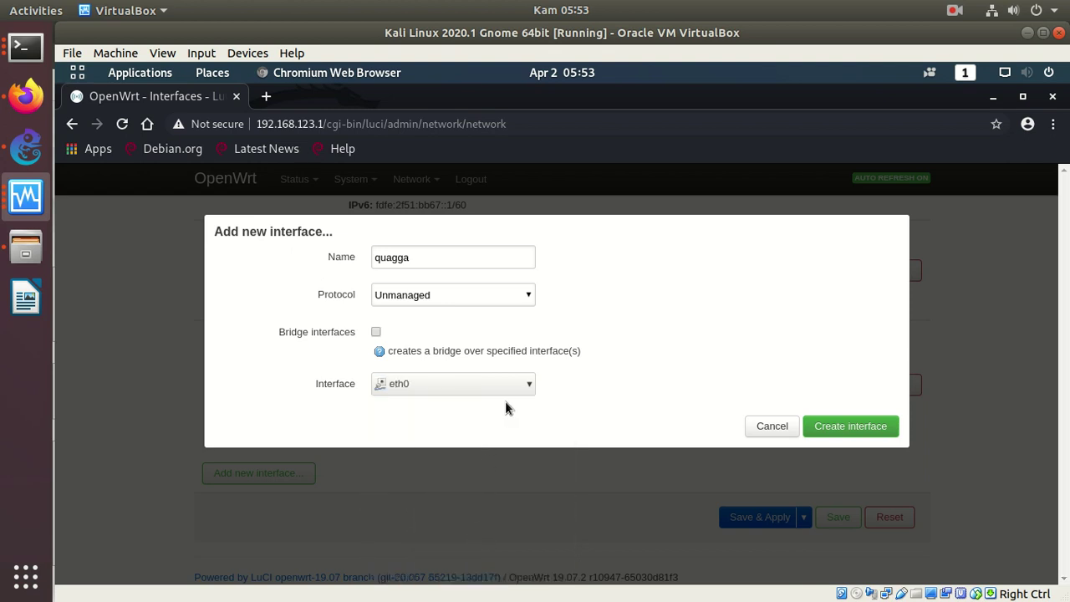
# Step: Try eth1 as the new interface's adapter, and switch it back to eth0
pyautogui.click(529, 386)
pyautogui.scroll(1, 527, 412)
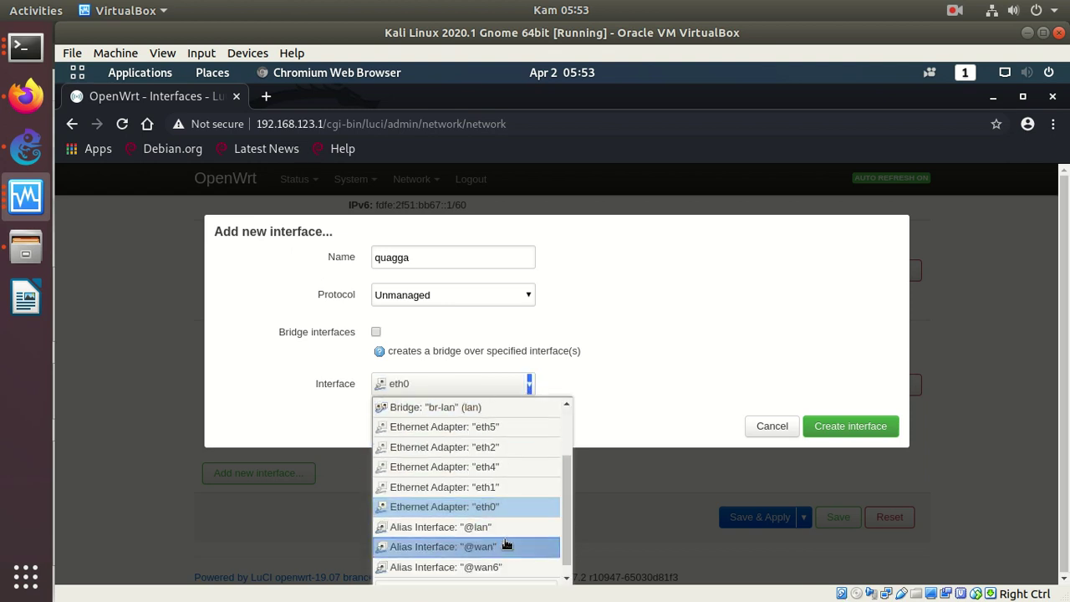
pyautogui.click(491, 496)
pyautogui.click(501, 390)
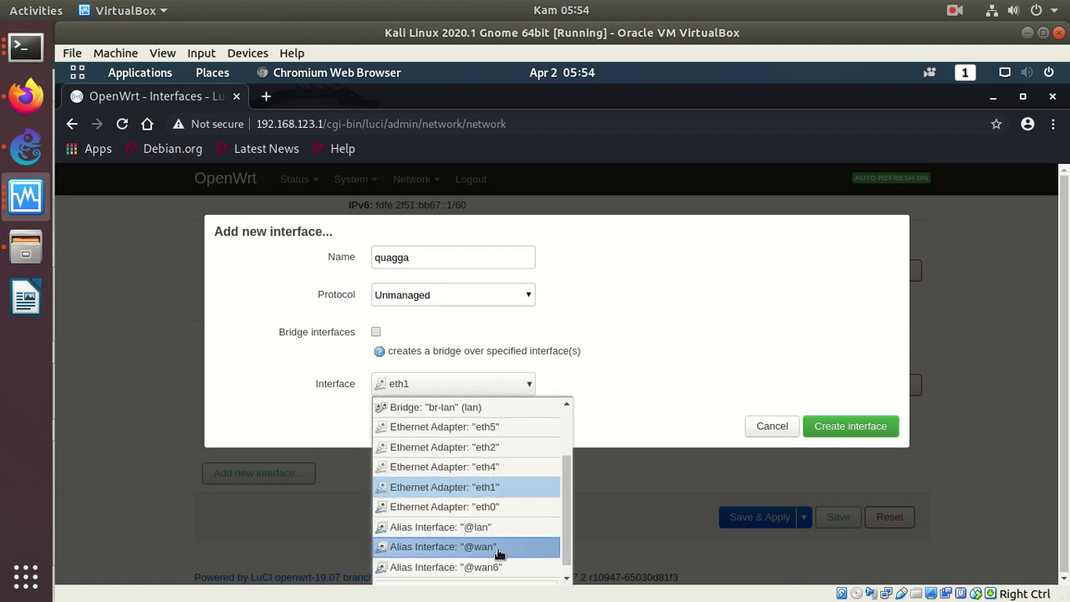
pyautogui.click(491, 508)
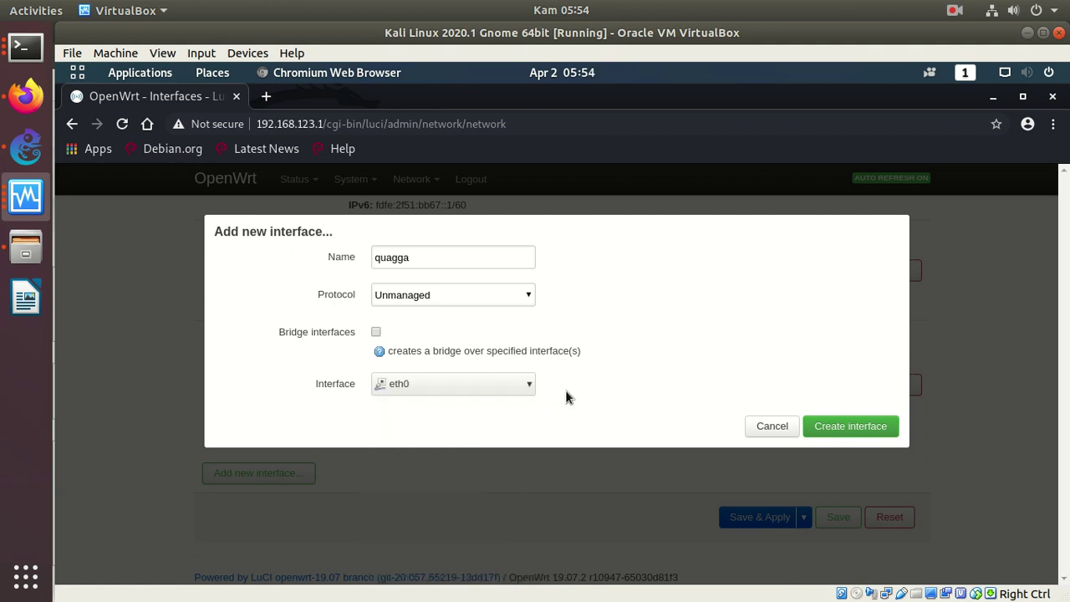
pyautogui.click(529, 384)
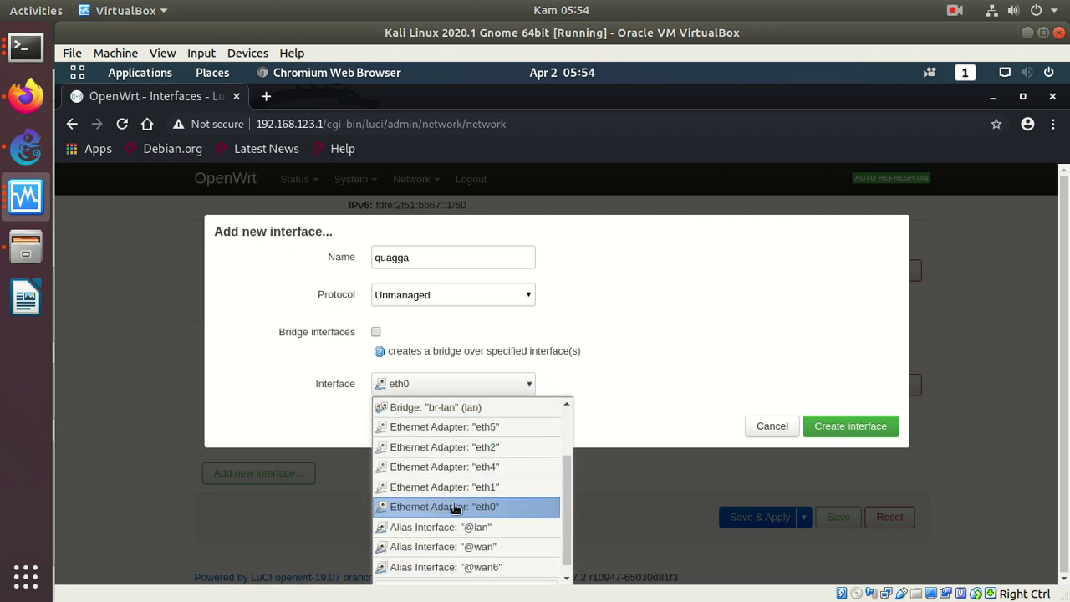
pyautogui.click(482, 505)
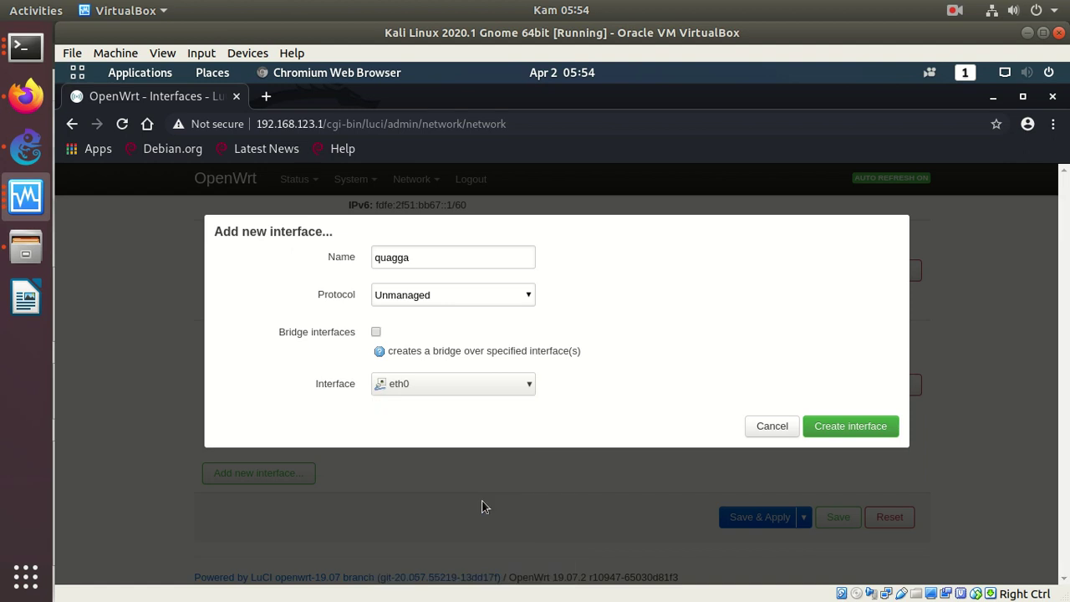
pyautogui.click(529, 385)
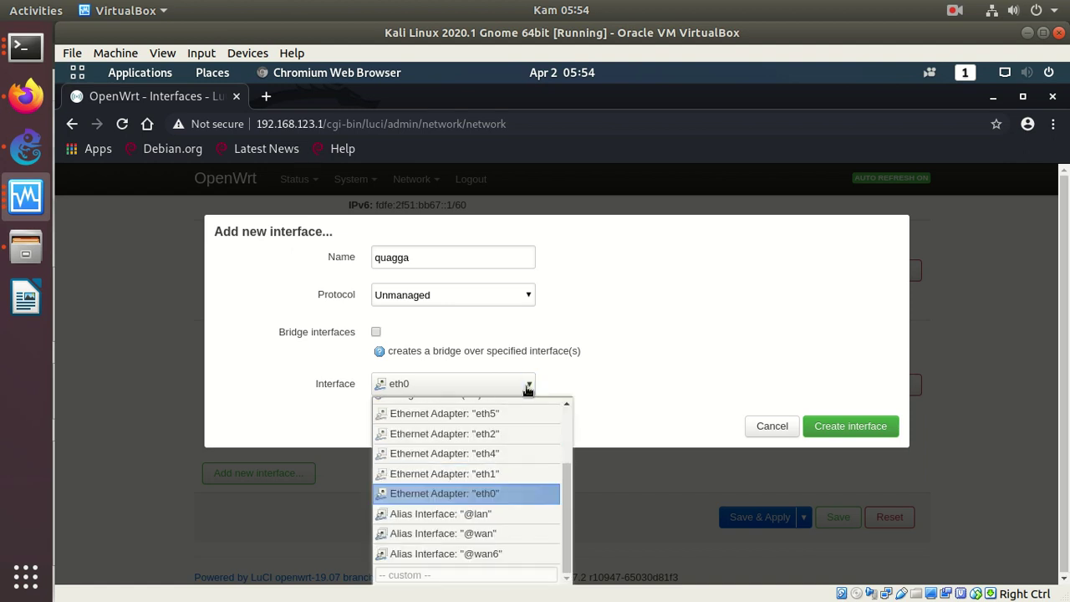
pyautogui.scroll(1, 566, 410)
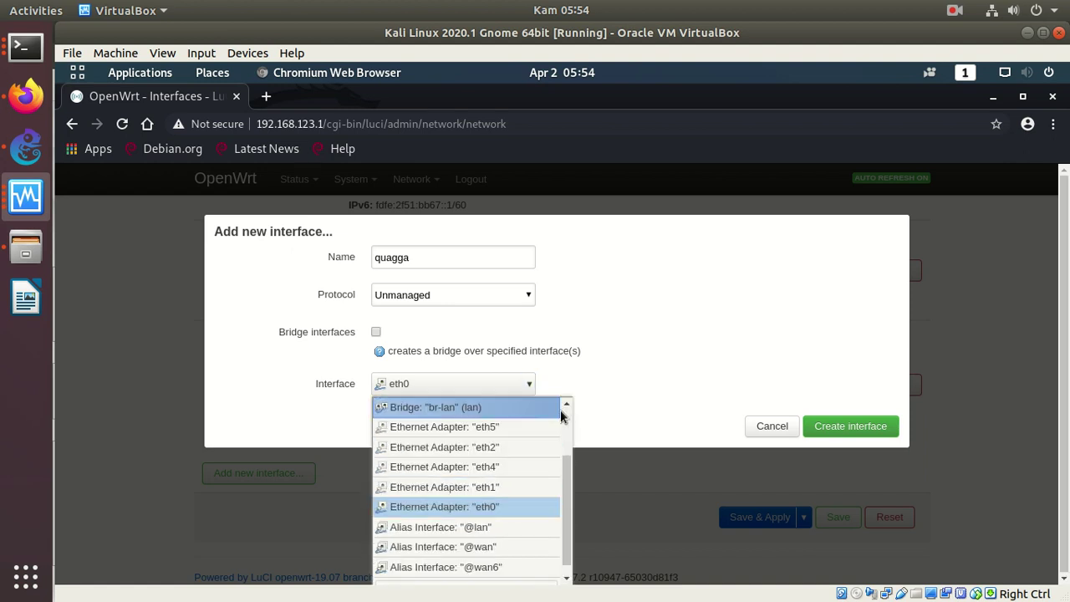
pyautogui.click(665, 385)
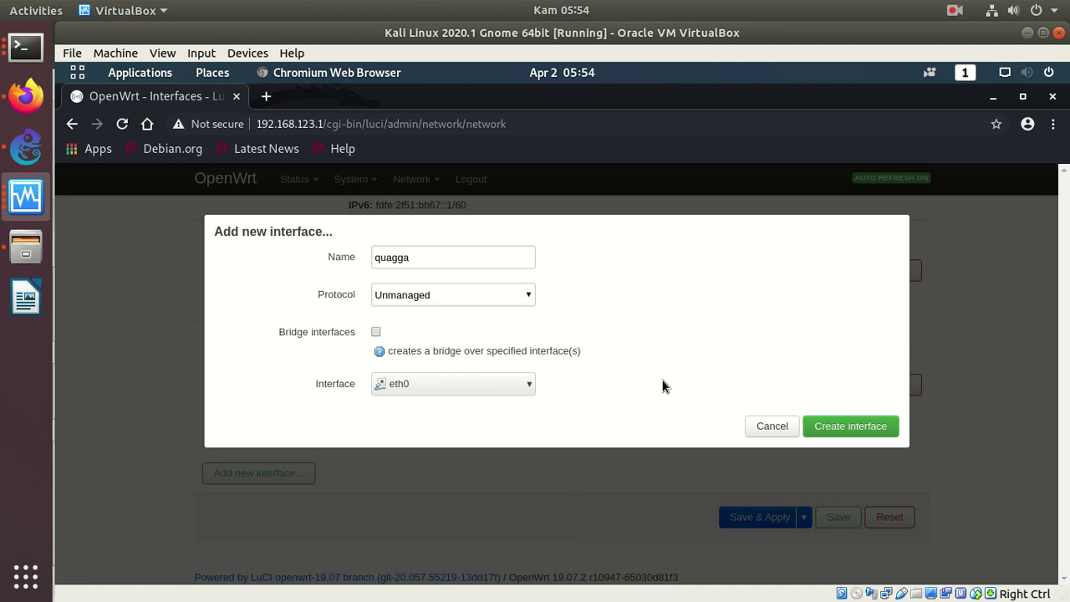
pyautogui.click(532, 385)
pyautogui.click(532, 385)
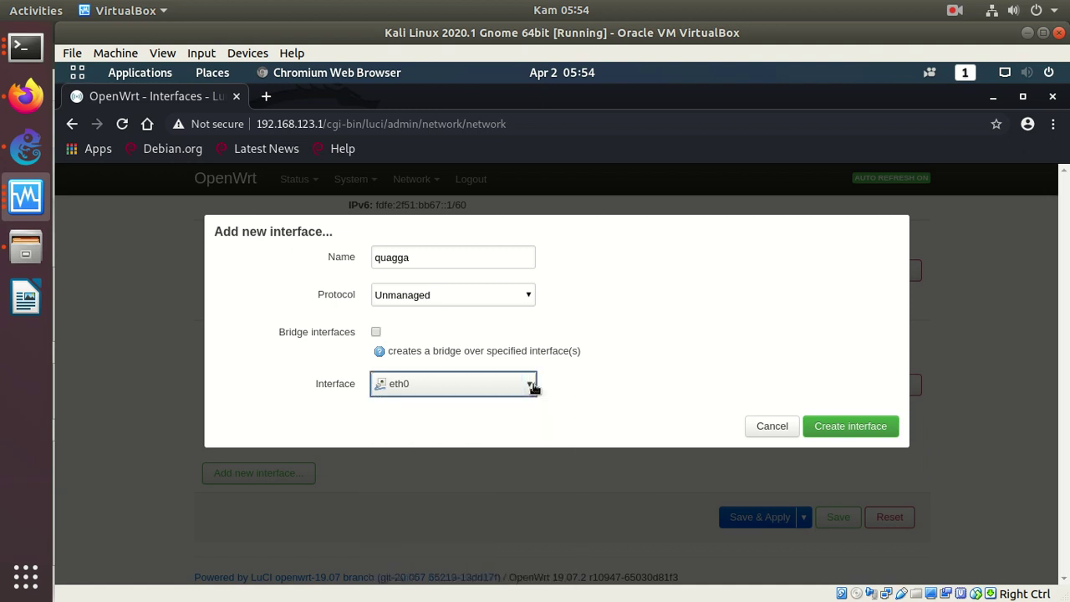
# Step: Change the new interface's name to quagga1 and create the interface
pyautogui.click(439, 258)
pyautogui.write('1')
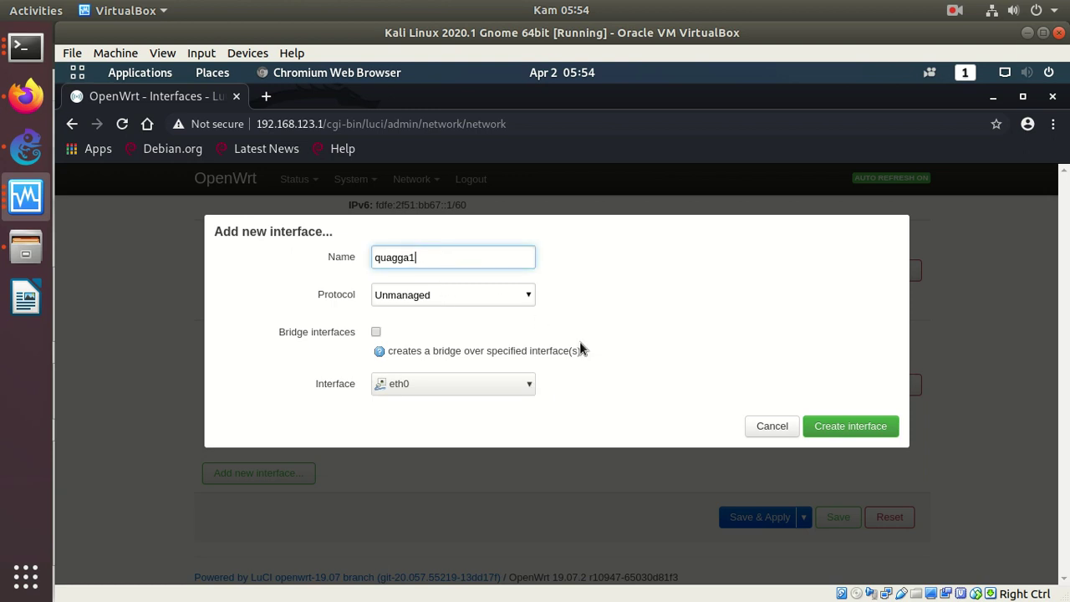
pyautogui.click(838, 426)
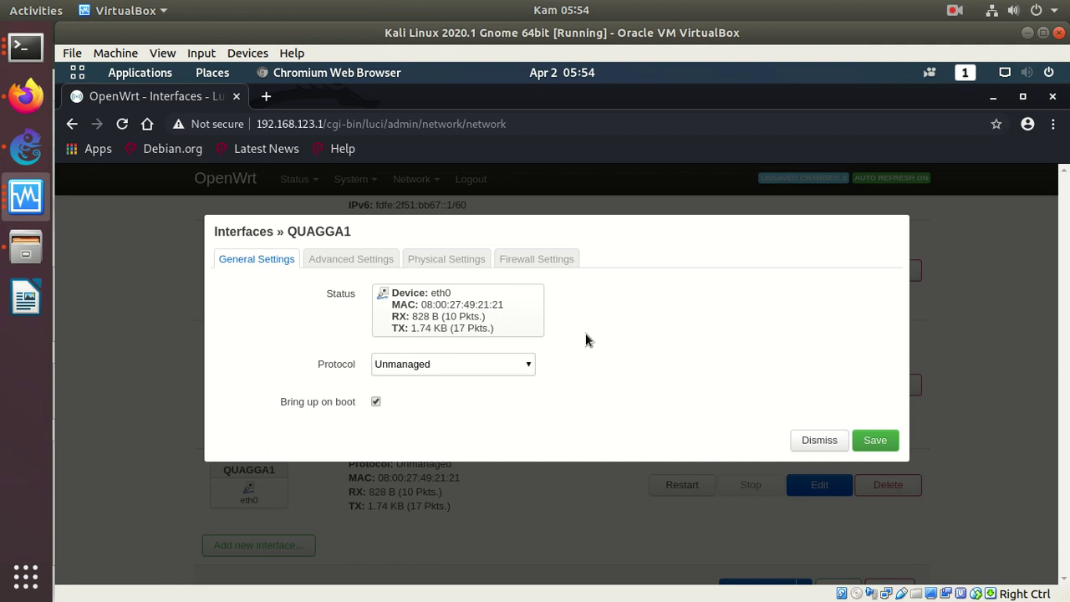
# Step: Try eth2 as the physical interface of QUAGGA1, and set it back to eth0
pyautogui.click(448, 259)
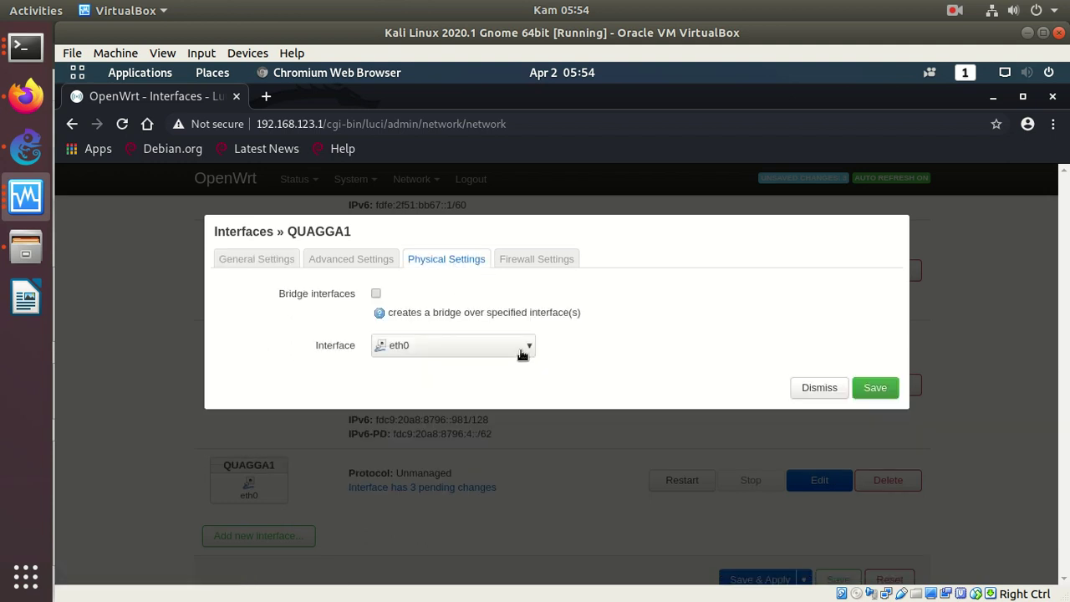
pyautogui.click(520, 353)
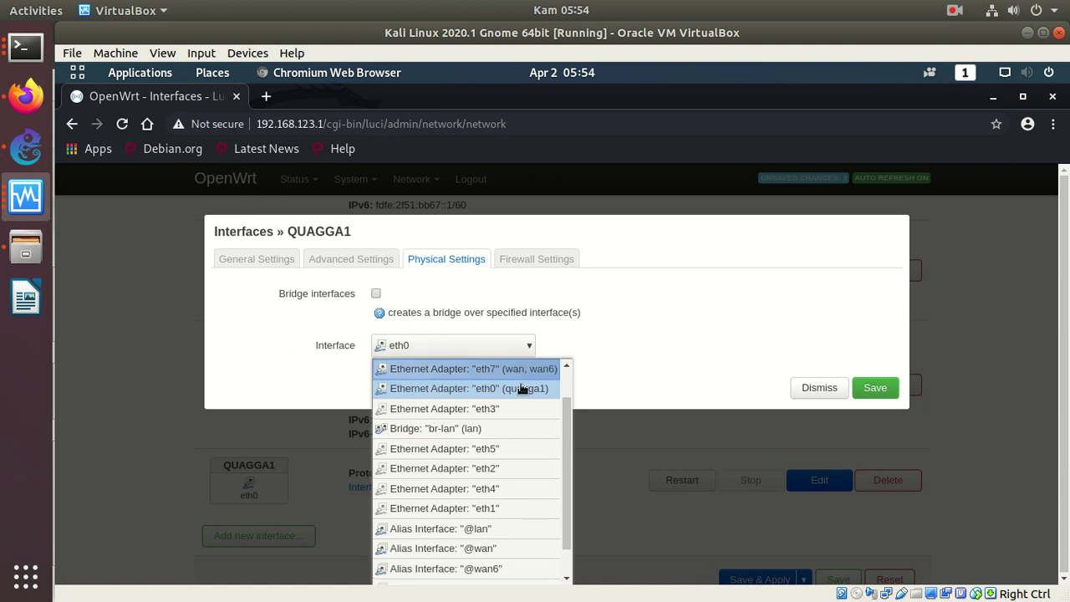
pyautogui.click(497, 470)
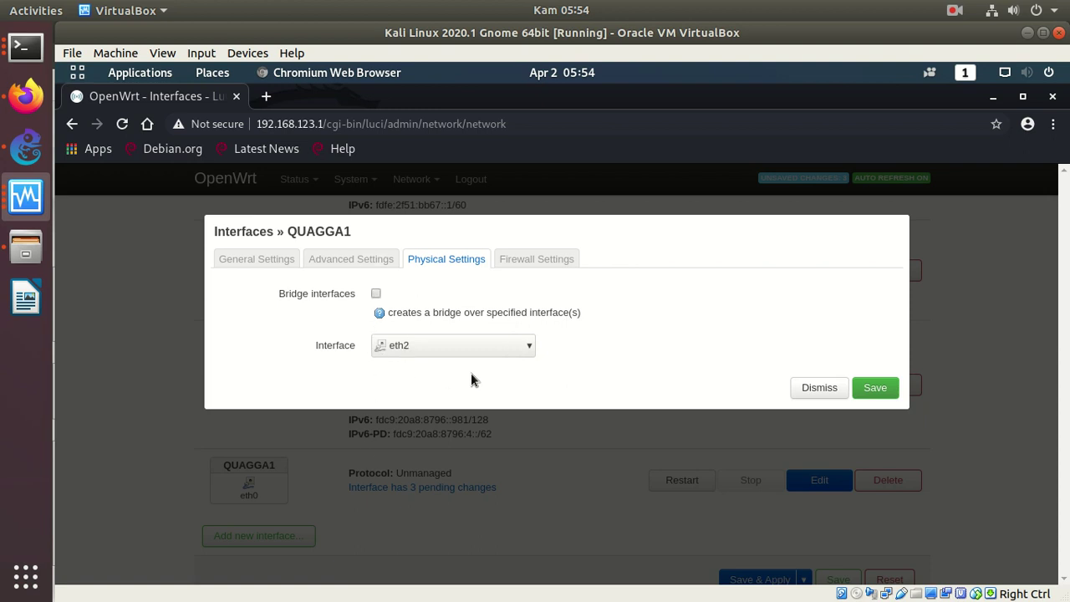
pyautogui.click(526, 347)
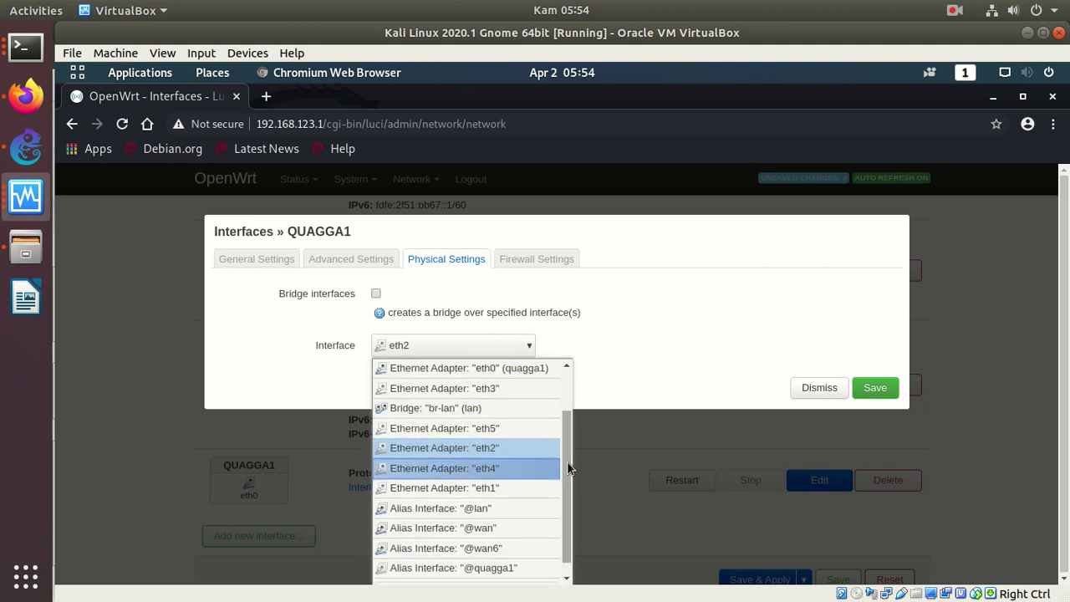
pyautogui.scroll(3, 569, 477)
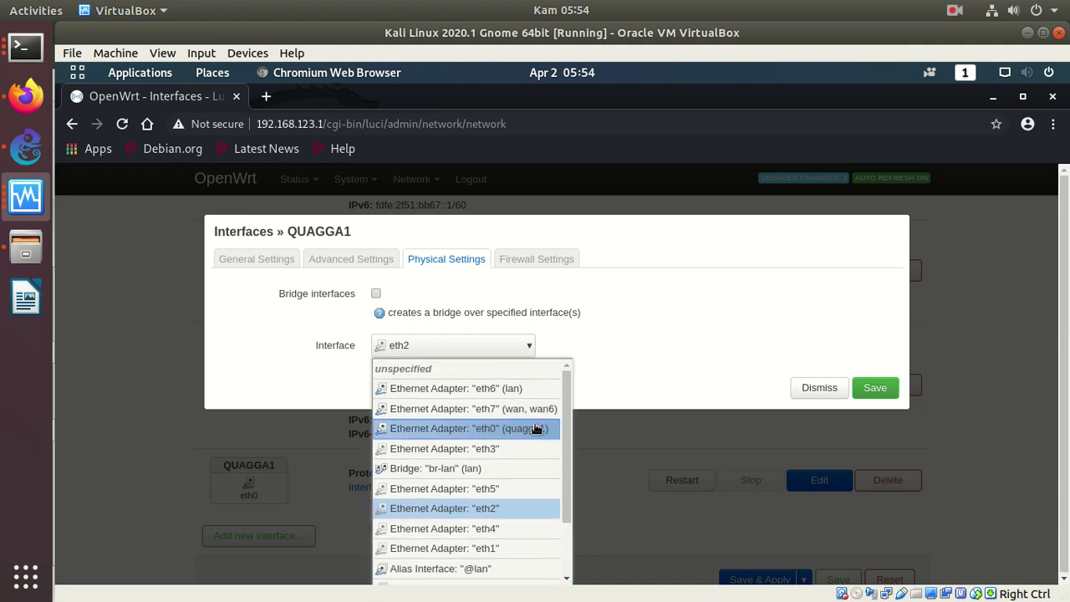
pyautogui.click(536, 428)
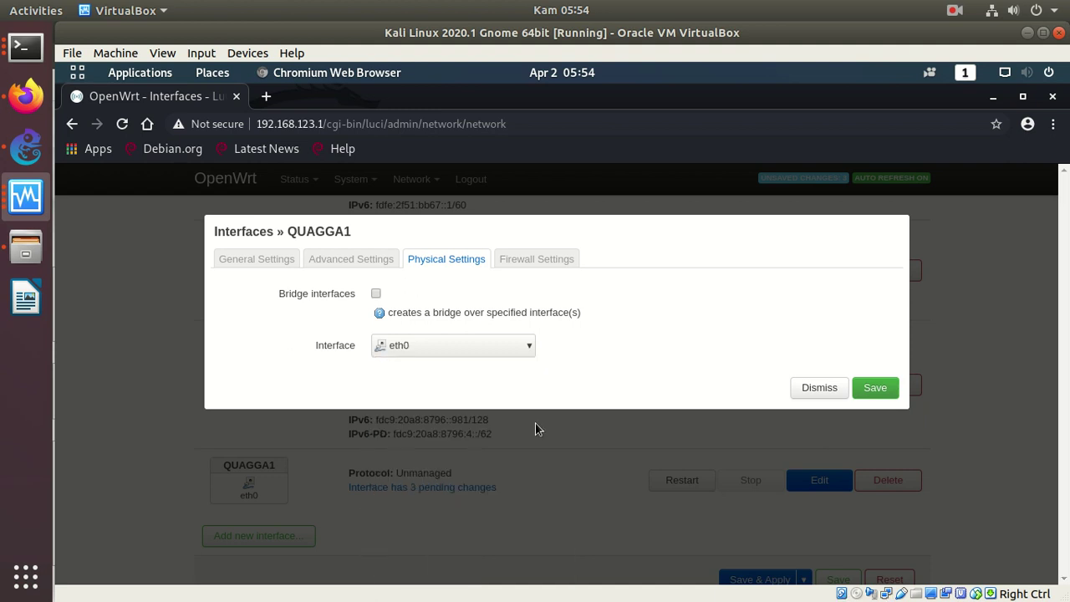
# Step: Save QUAGGA1's physical settings, assign the interface to the lan firewall zone, and save it
pyautogui.click(878, 390)
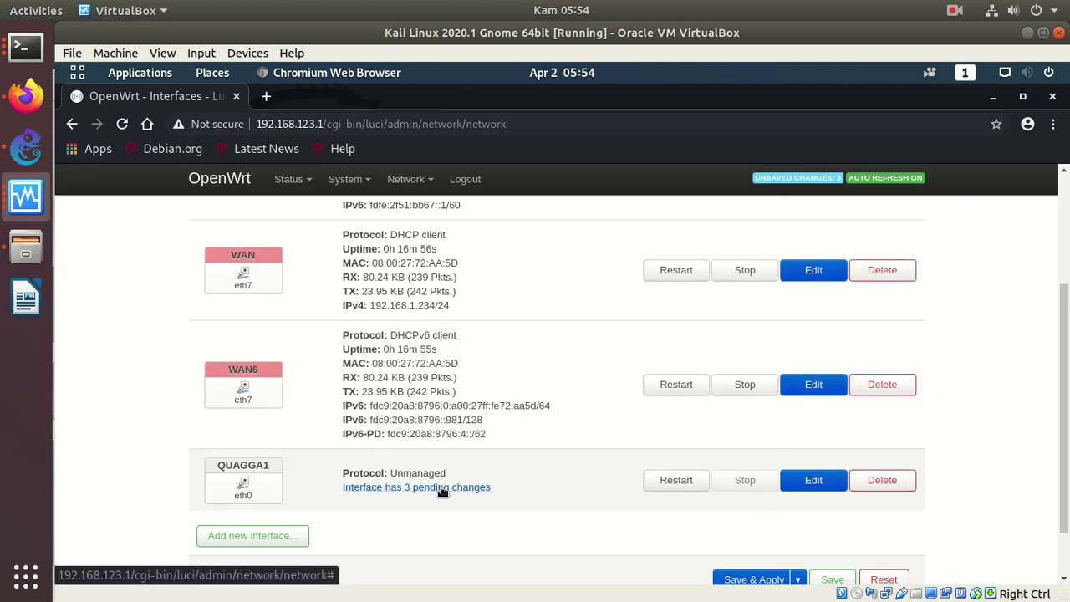
pyautogui.moveTo(491, 488); pyautogui.dragTo(391, 488)
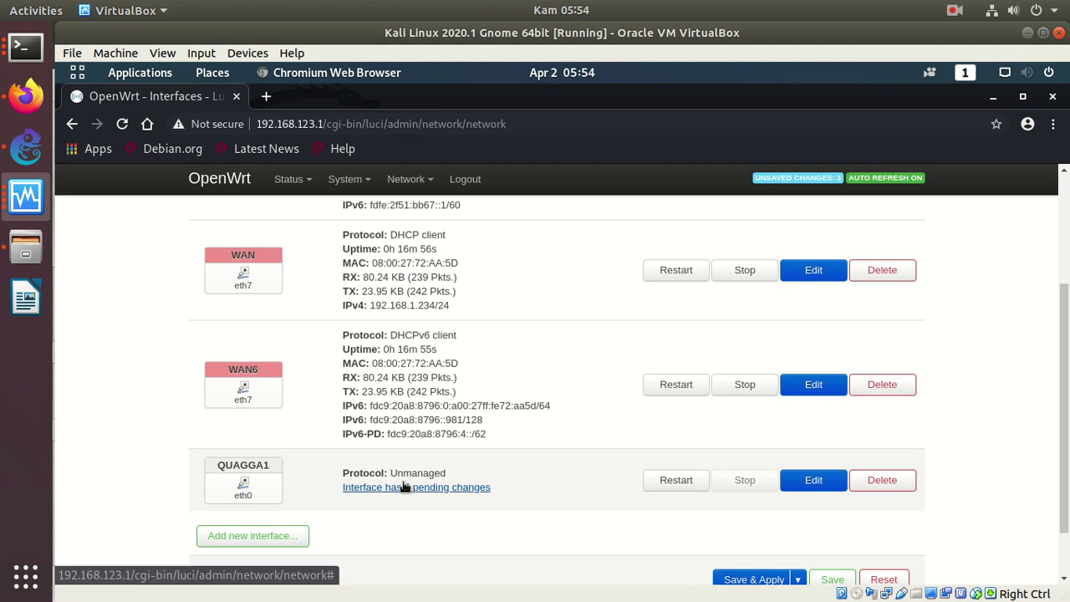
pyautogui.click(826, 478)
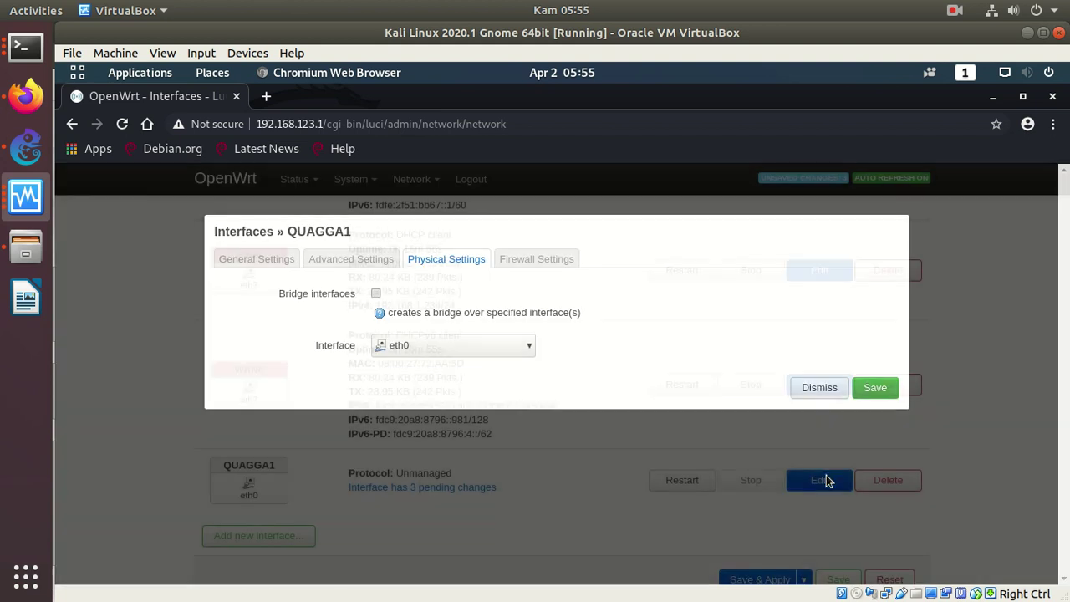
pyautogui.click(535, 258)
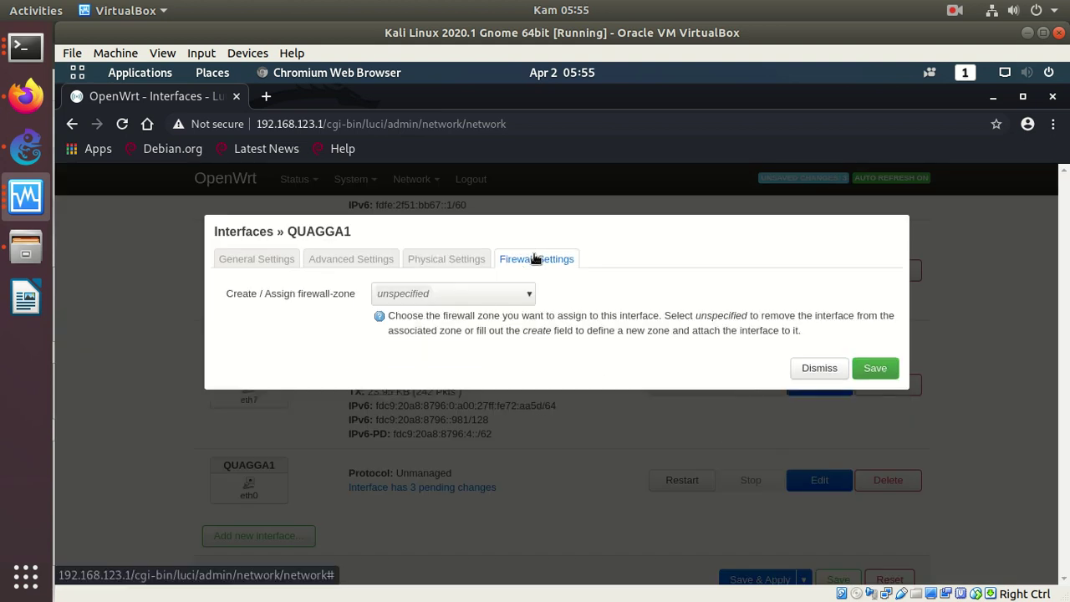
pyautogui.click(452, 296)
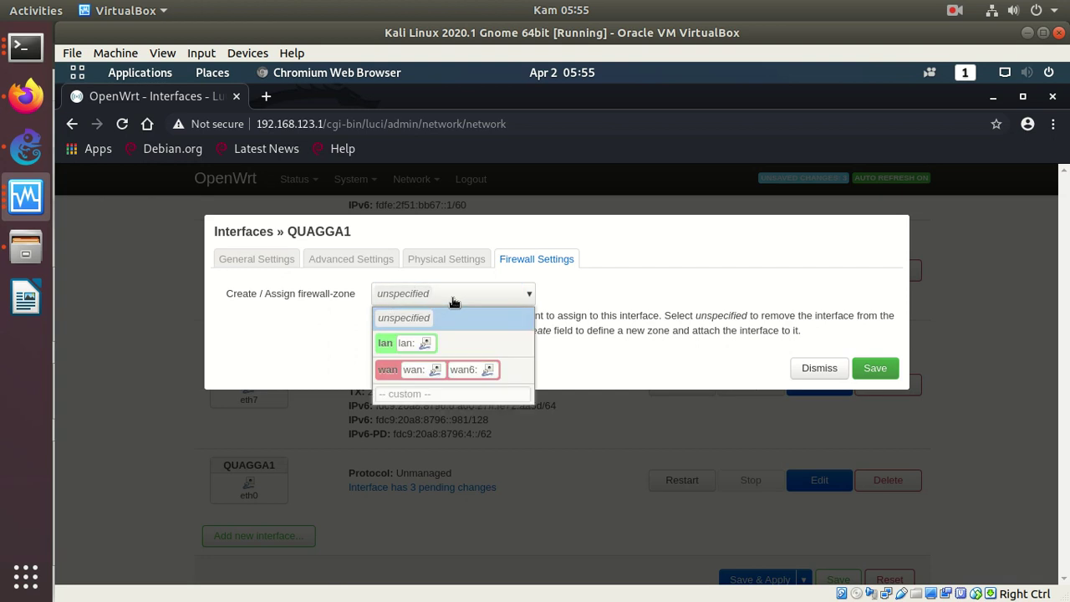
pyautogui.click(444, 342)
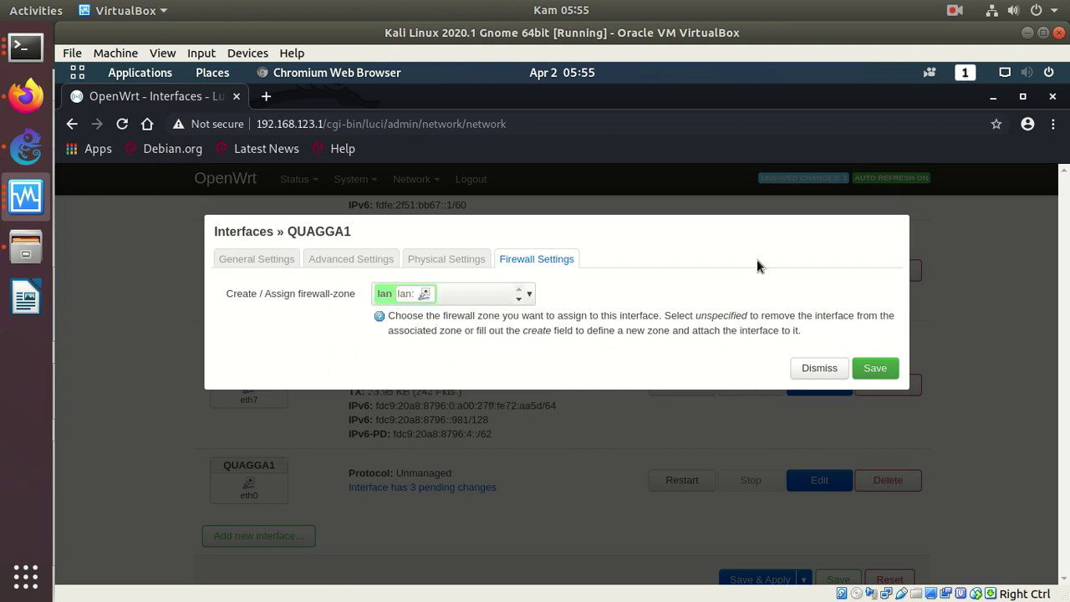
pyautogui.click(888, 369)
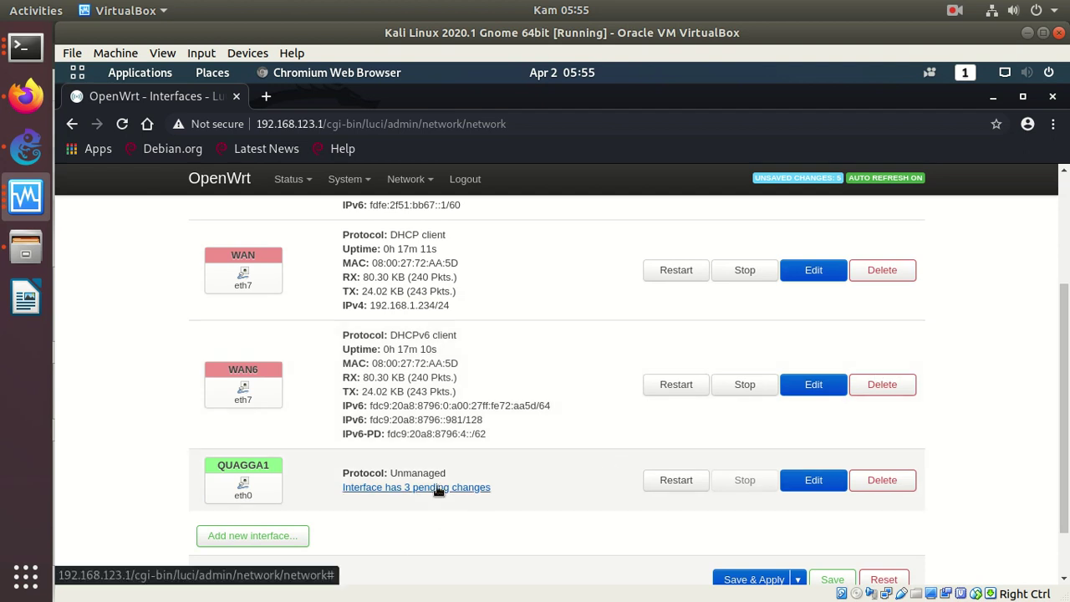
# Step: Open the pending changes of QUAGGA1 and apply them to the router
pyautogui.click(437, 489)
pyautogui.click(786, 457)
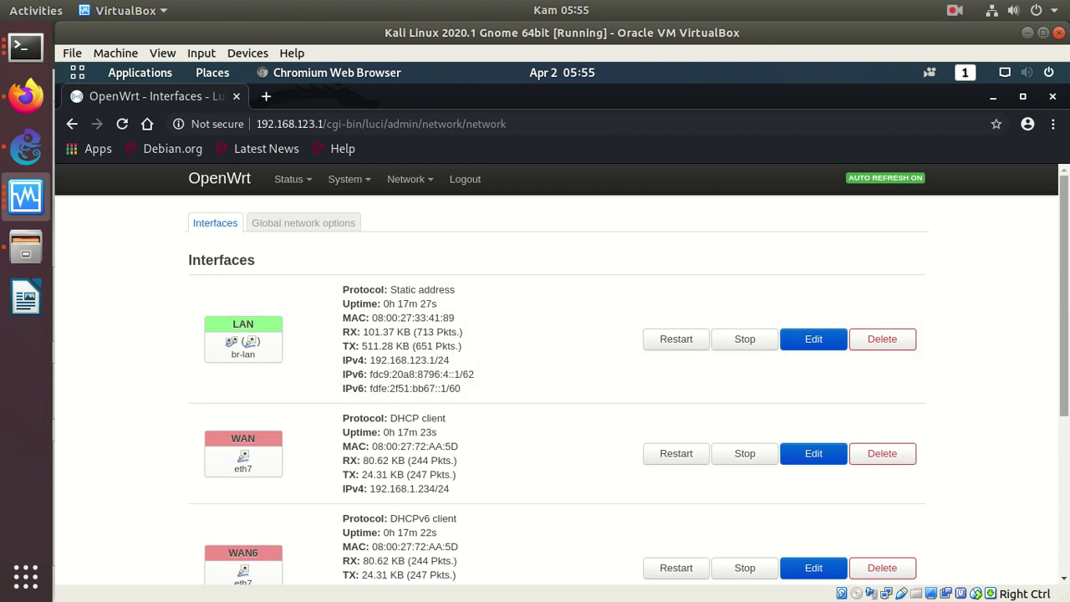
pyautogui.scroll(-5, 201, 421)
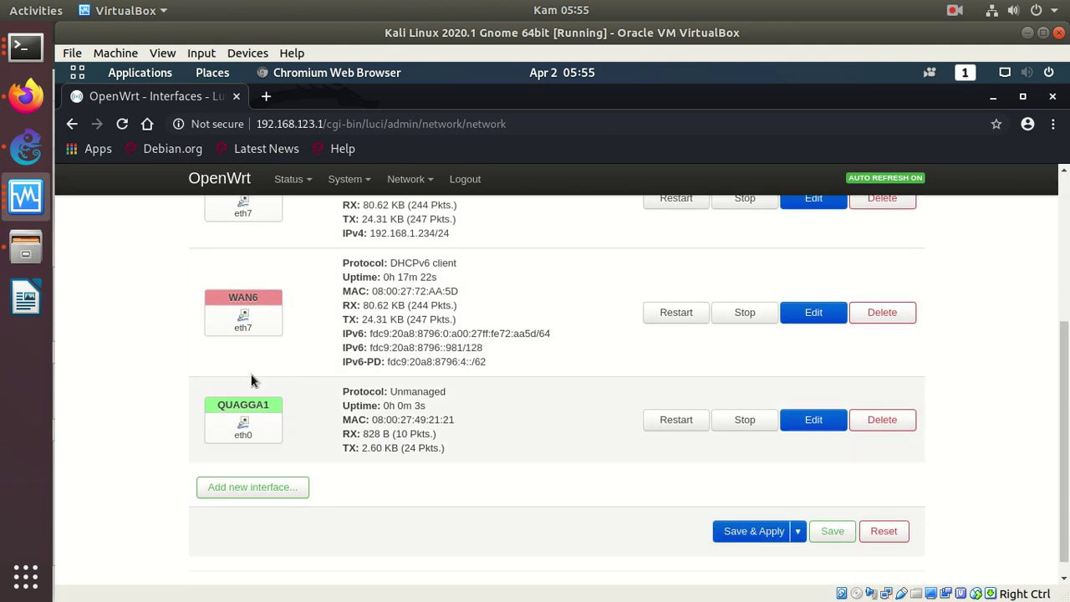
# Step: Review QUAGGA1's firewall, general and advanced settings, and save and apply the configuration as it is
pyautogui.click(806, 422)
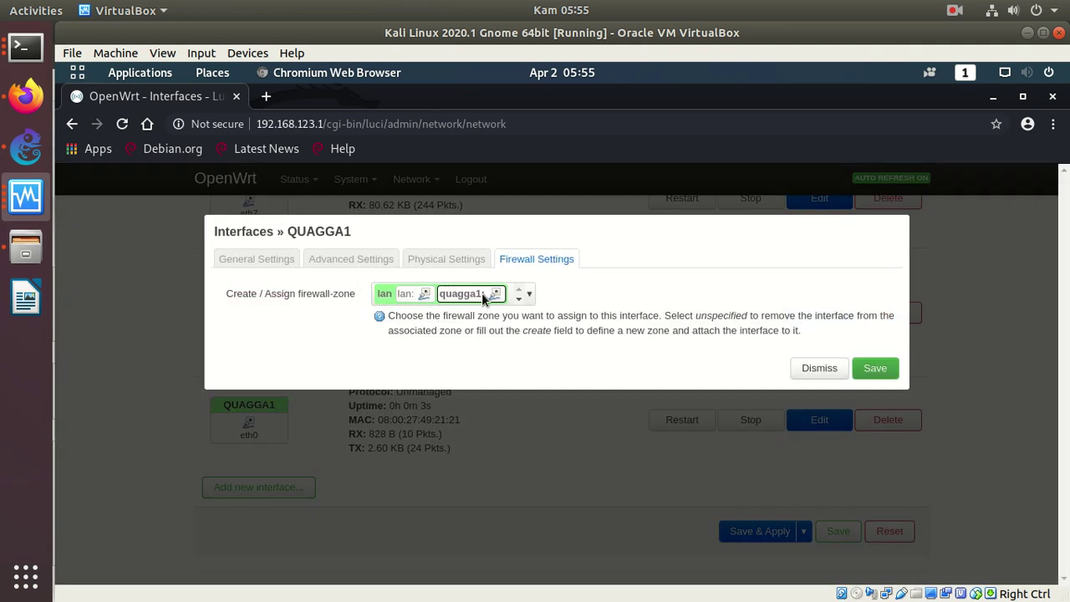
pyautogui.click(251, 259)
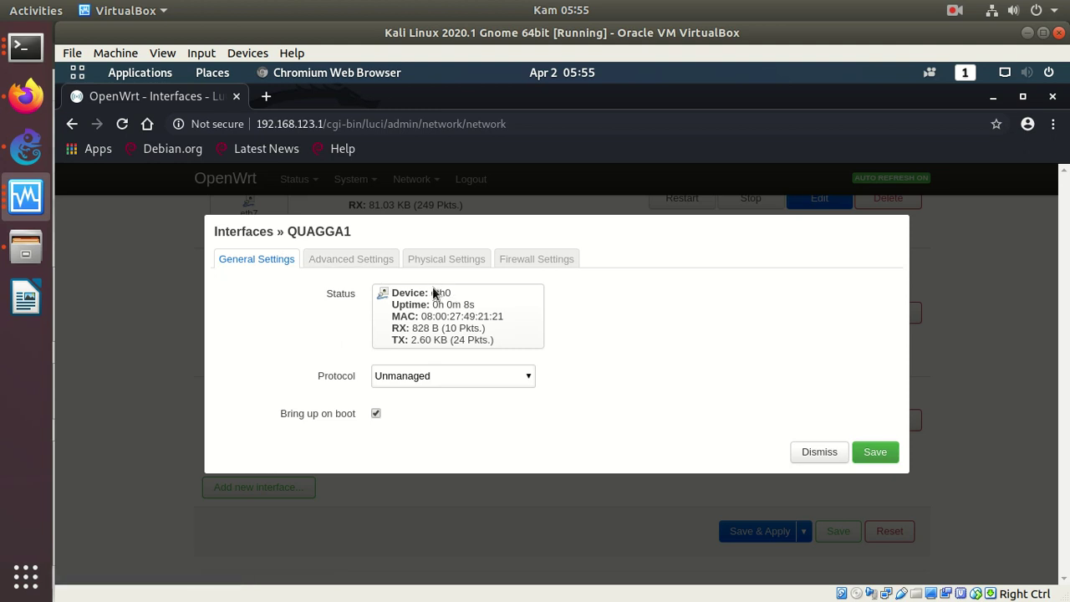
pyautogui.click(375, 265)
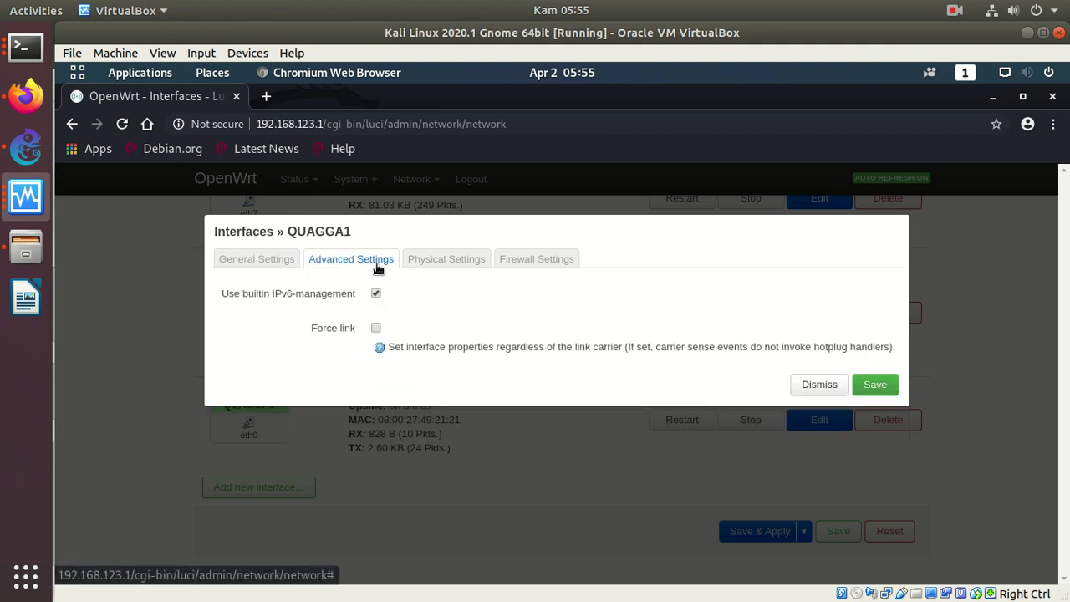
pyautogui.click(269, 263)
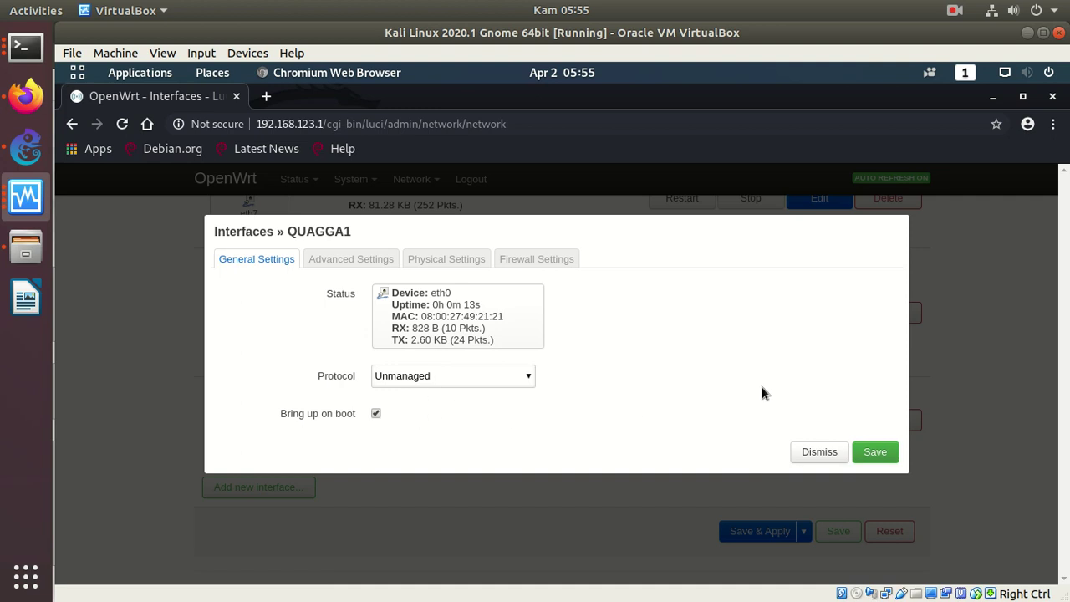
pyautogui.click(872, 453)
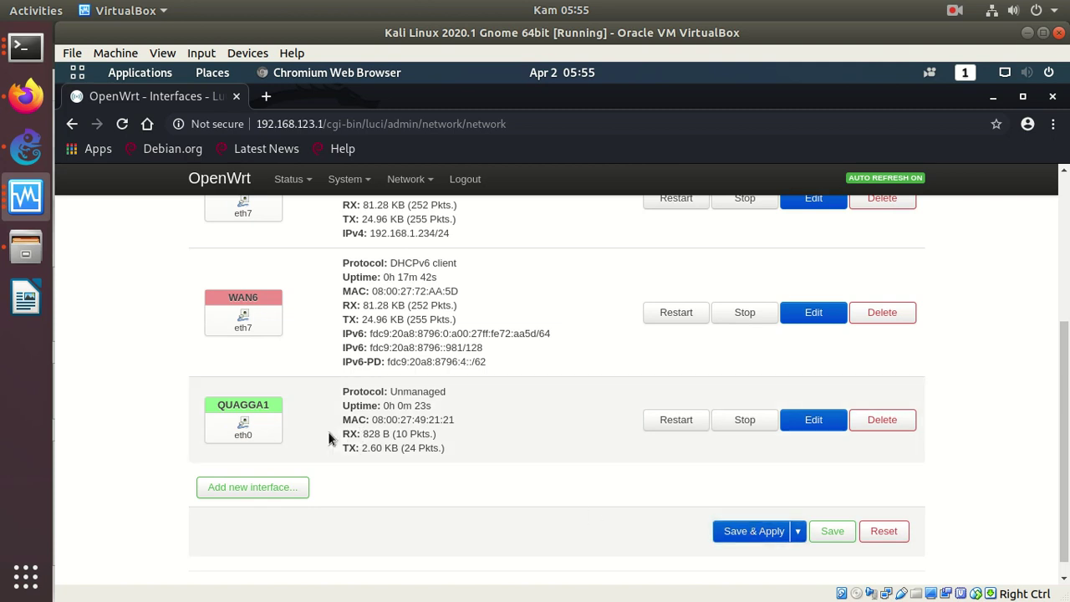
pyautogui.click(748, 529)
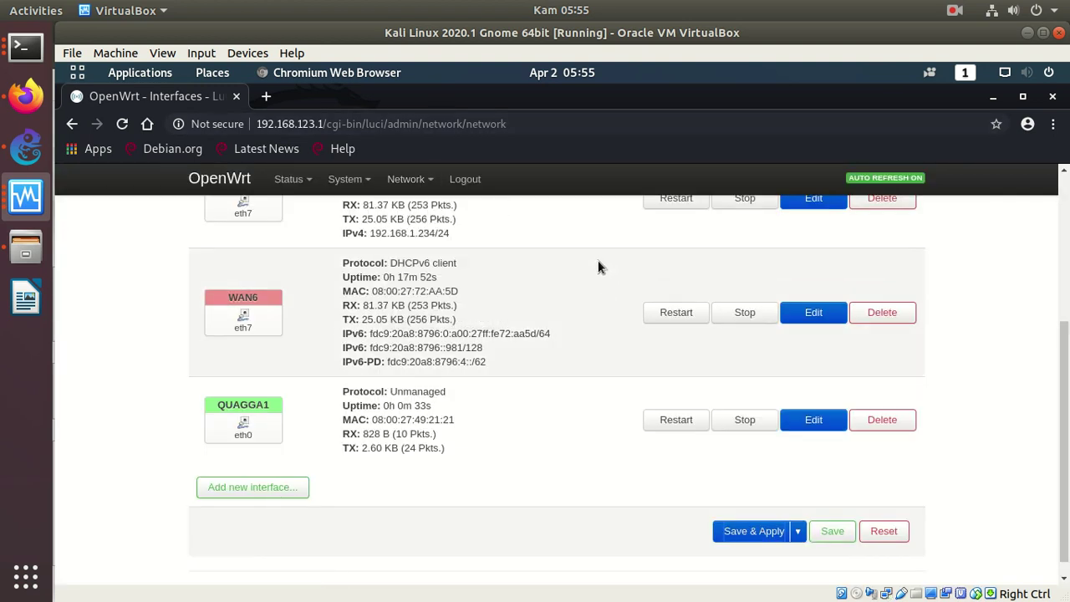
# Step: Switch to the OpenWRT2-1 terminal, list the completions for "show ip r", and run show ip rpf
pyautogui.hotkey('alt', 'Tab')
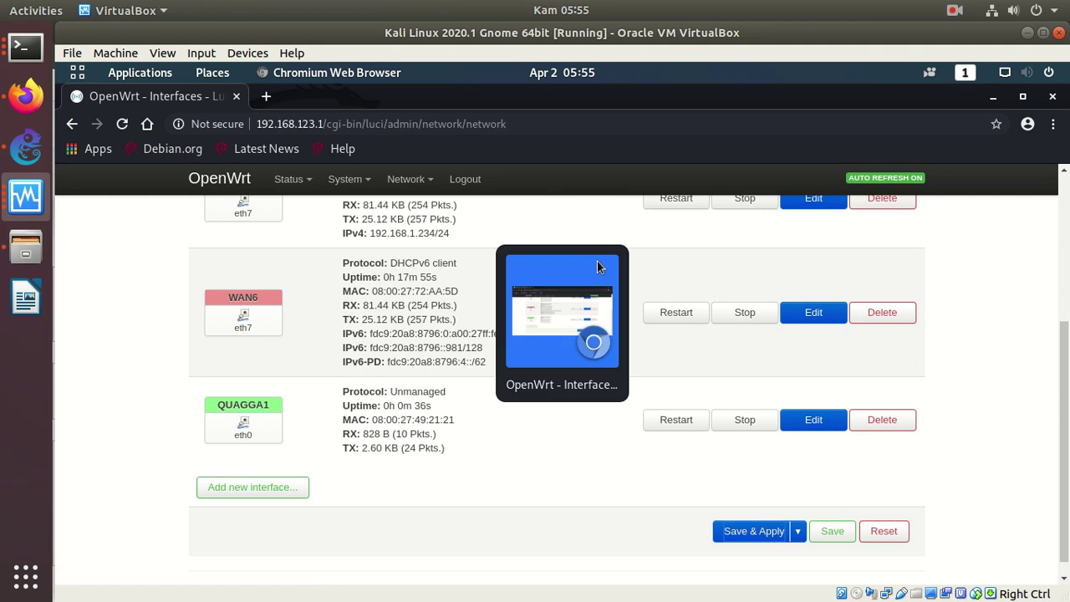
pyautogui.click(25, 47)
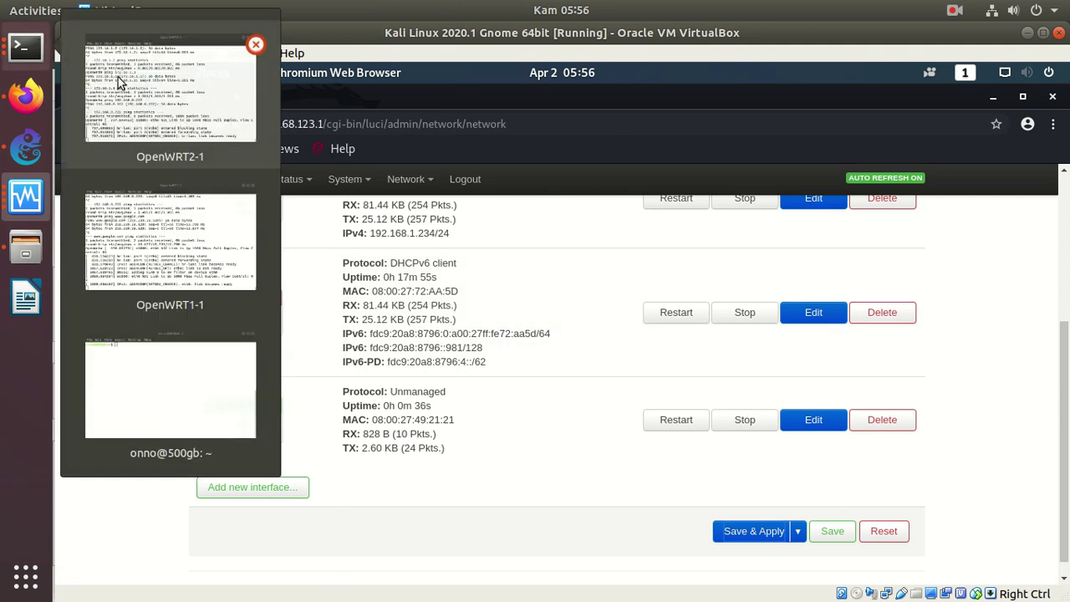
pyautogui.click(164, 98)
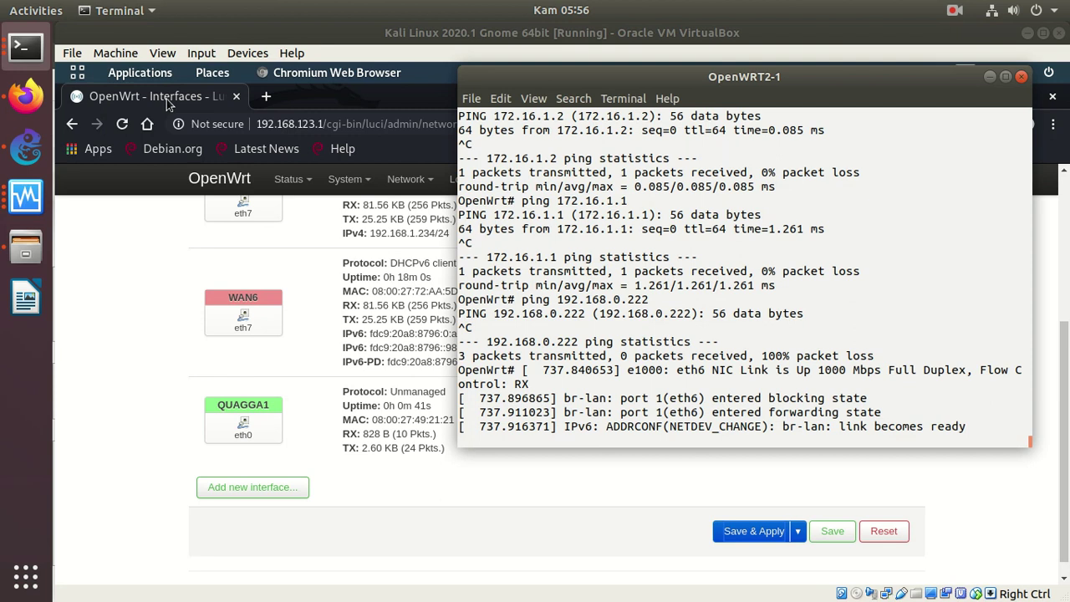
pyautogui.press('Return')
pyautogui.press('Return')
pyautogui.press('Return')
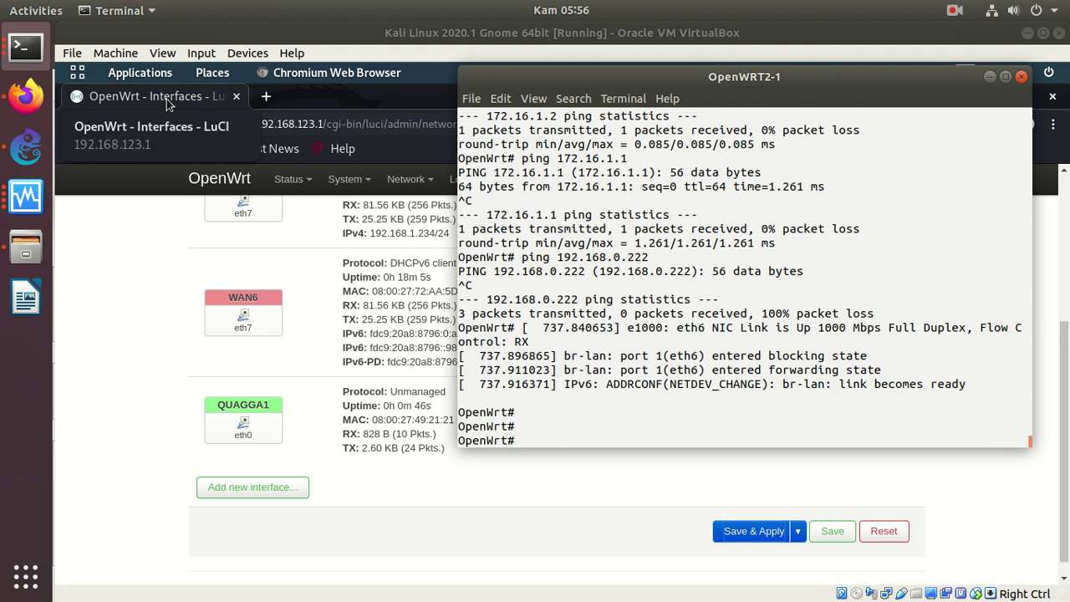
pyautogui.write('show ip r')
pyautogui.press('Tab')
pyautogui.press('Tab')
pyautogui.write('pf')
pyautogui.press('Return')
# Step: Display the OpenWRT2-1 routing table with show ip route
pyautogui.press('Up')
pyautogui.press('BackSpace')
pyautogui.press('BackSpace')
pyautogui.write('oute')
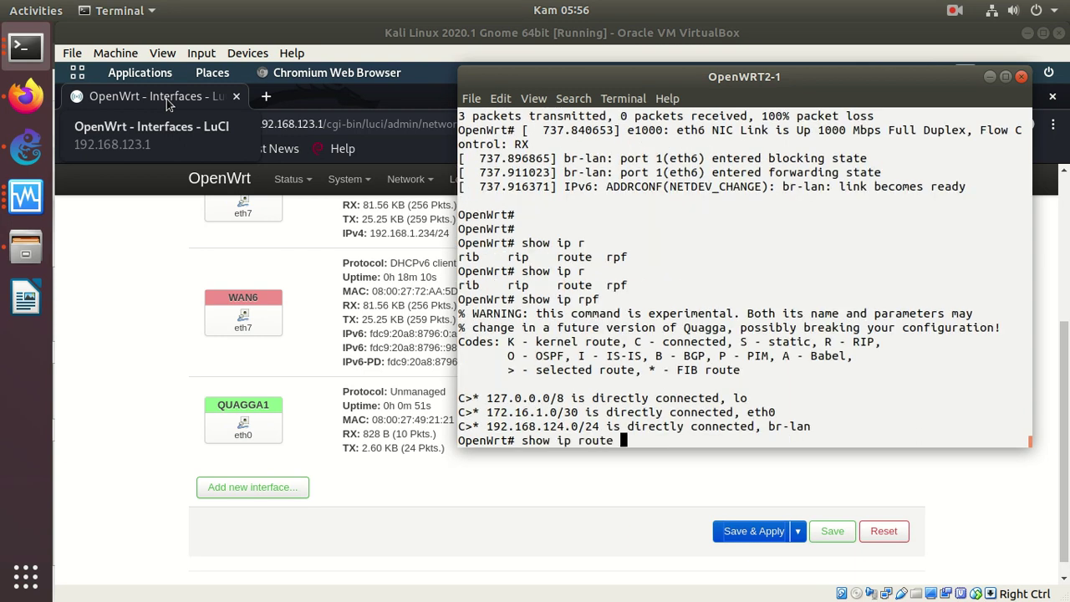
pyautogui.press('Return')
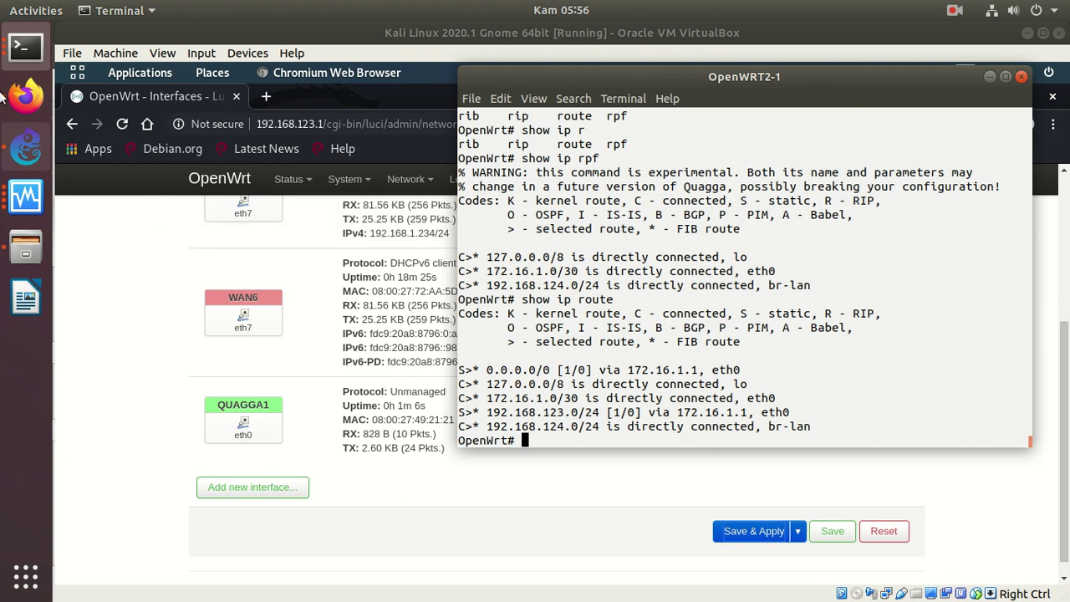
# Step: Switch to the OpenWRT1-1 terminal, run show ip route, and highlight the 192.168.123.0/24 route
pyautogui.click(32, 50)
pyautogui.click(205, 227)
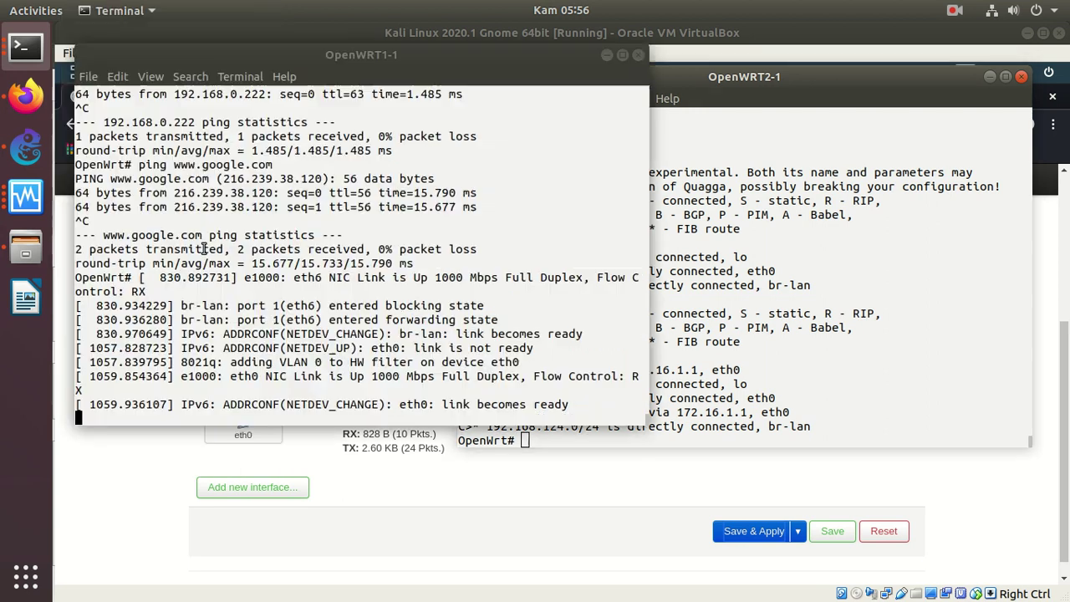
pyautogui.press('Return')
pyautogui.press('Return')
pyautogui.press('Return')
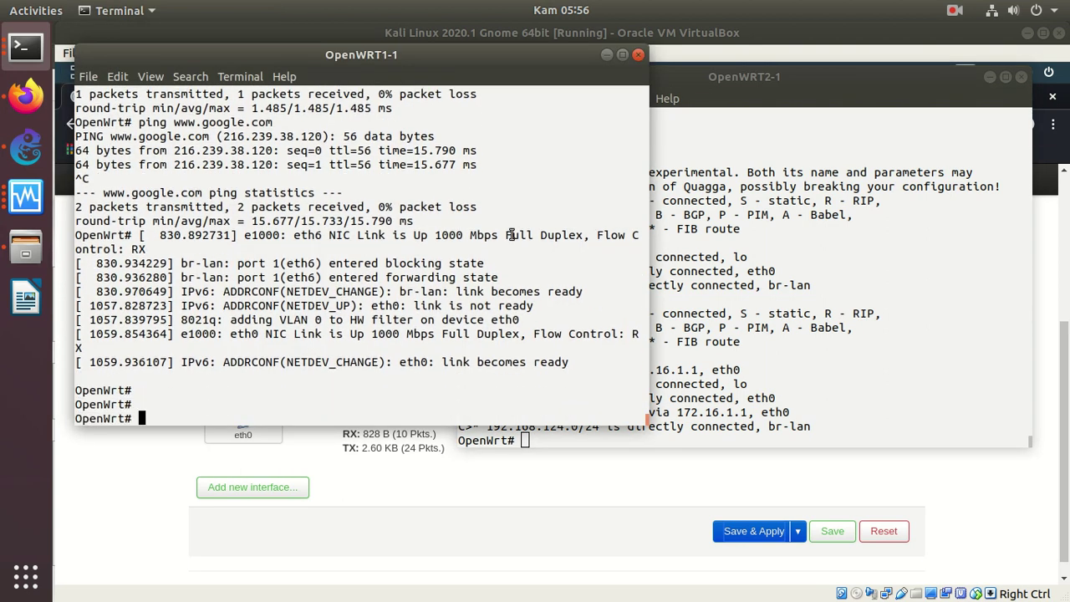
pyautogui.write('show ip route')
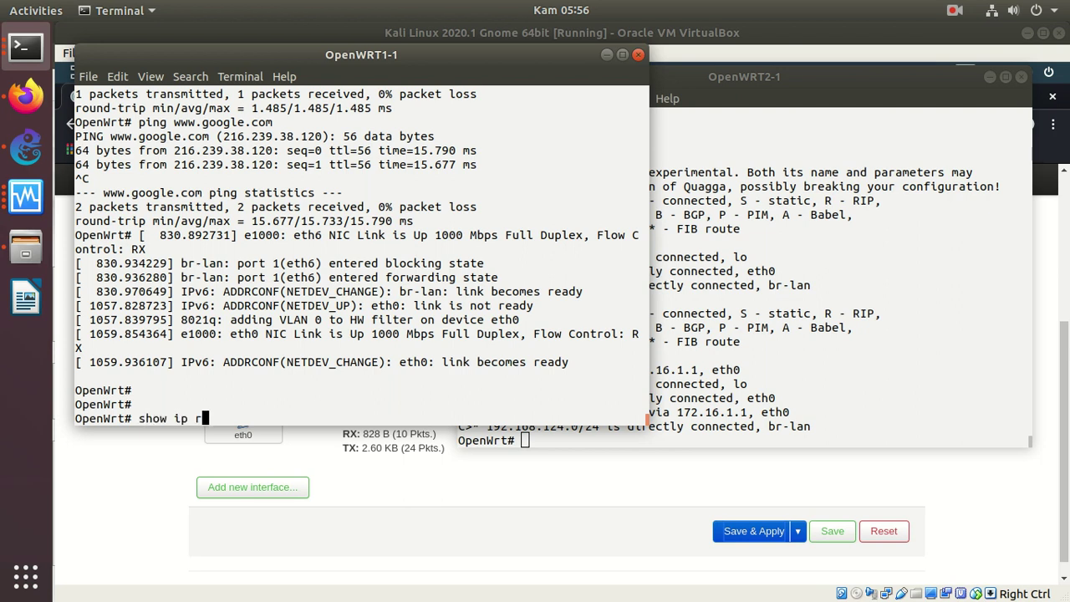
pyautogui.press('Return')
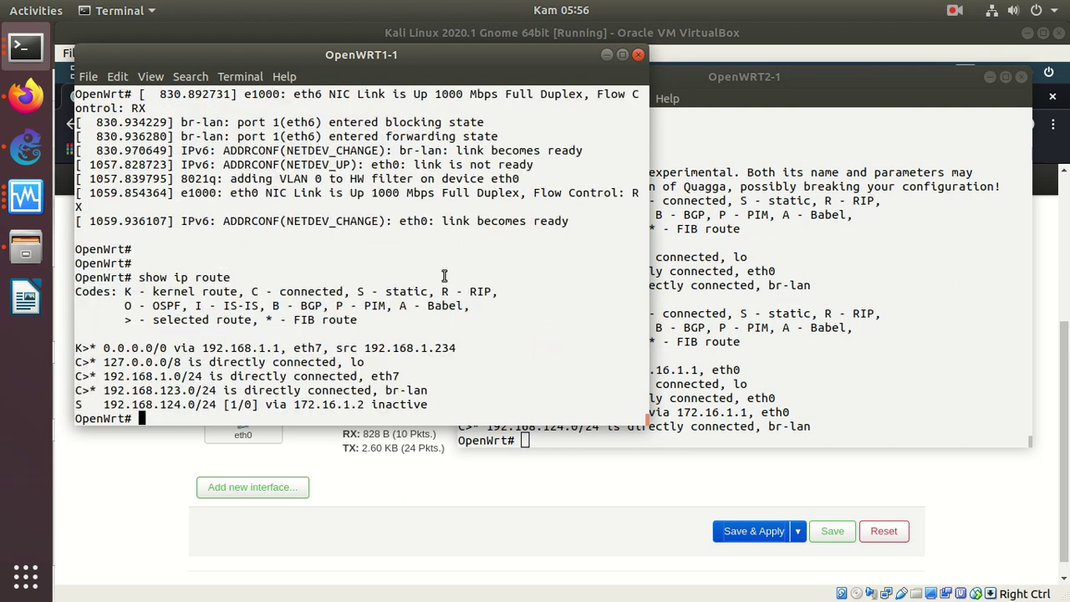
pyautogui.moveTo(433, 390); pyautogui.dragTo(102, 390)
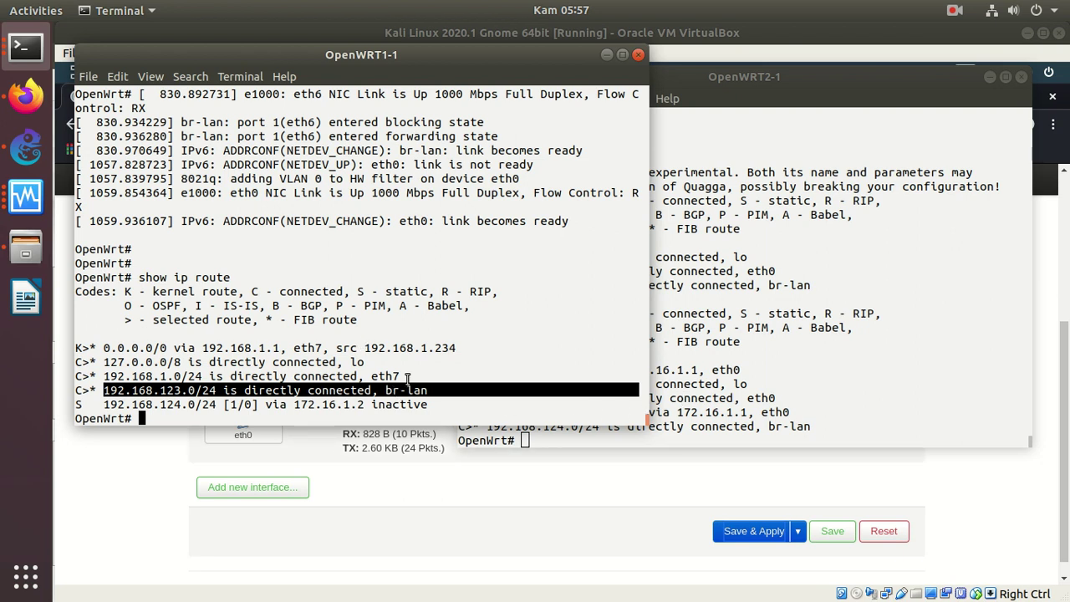
# Step: Ping 192.168.123.1 from the OpenWRT2-1 router, and stop the ping
pyautogui.click(722, 383)
pyautogui.write('ping 192.168.')
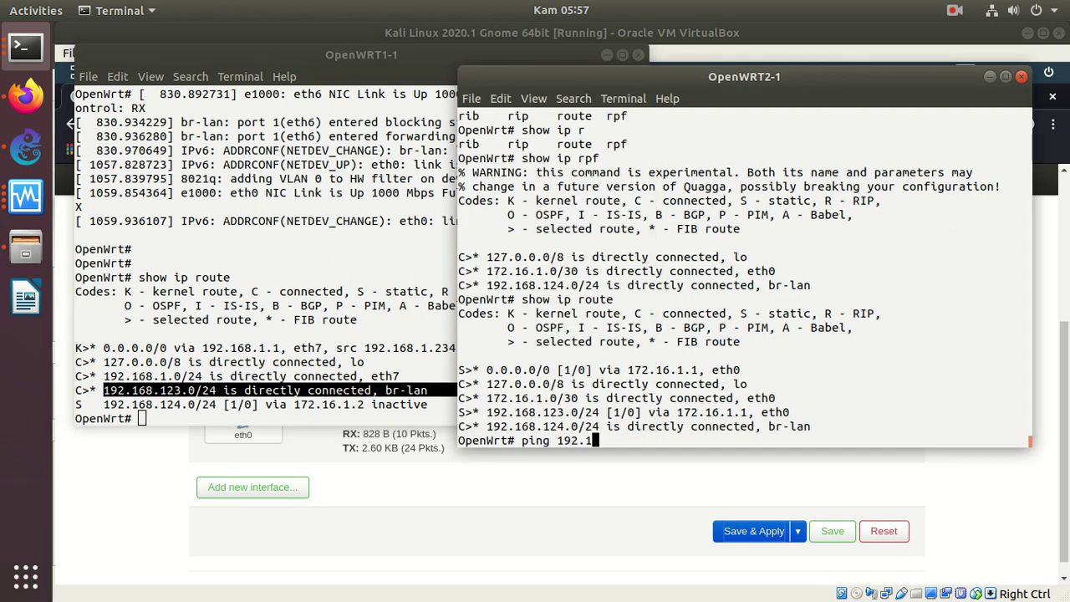
pyautogui.write('123.')
pyautogui.write('1')
pyautogui.press('Return')
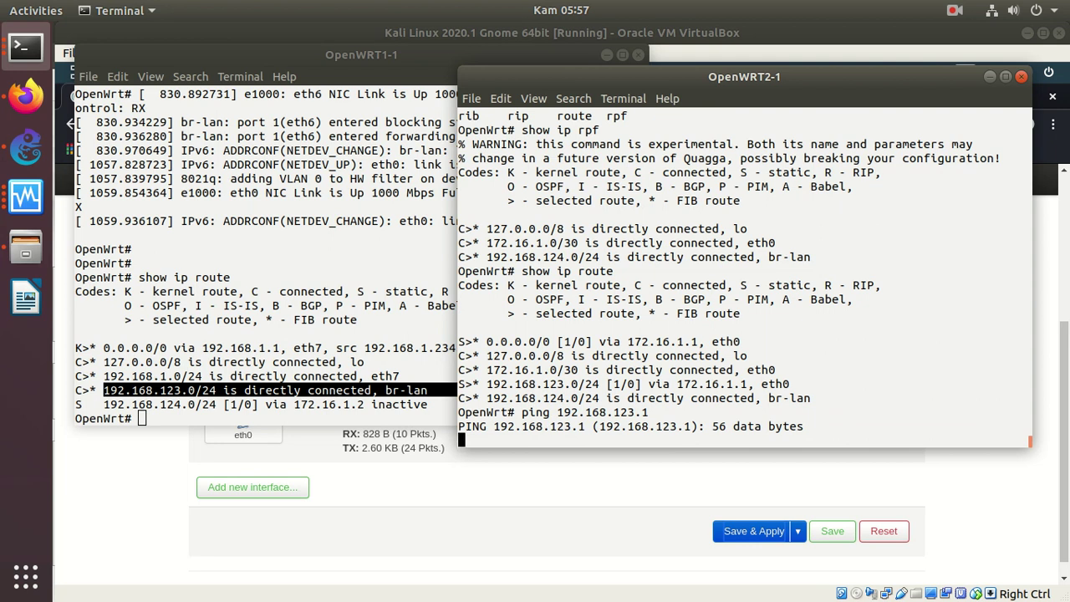
pyautogui.hotkey('ctrl', 'c')
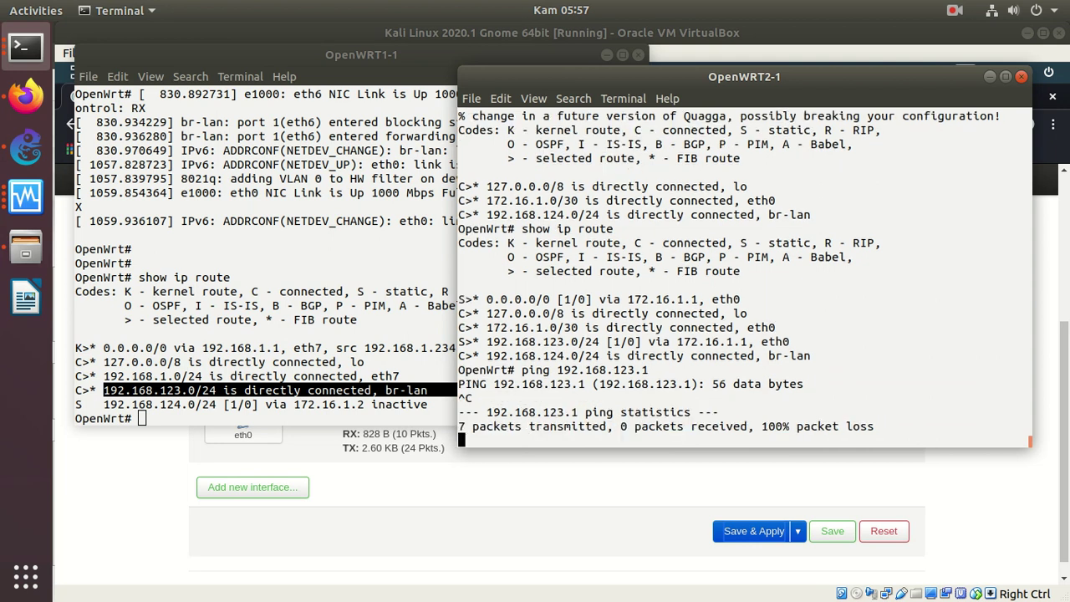
# Step: Ping the neighbouring router at 172.16.1.1 from OpenWRT2-1, and stop the ping
pyautogui.press('Up')
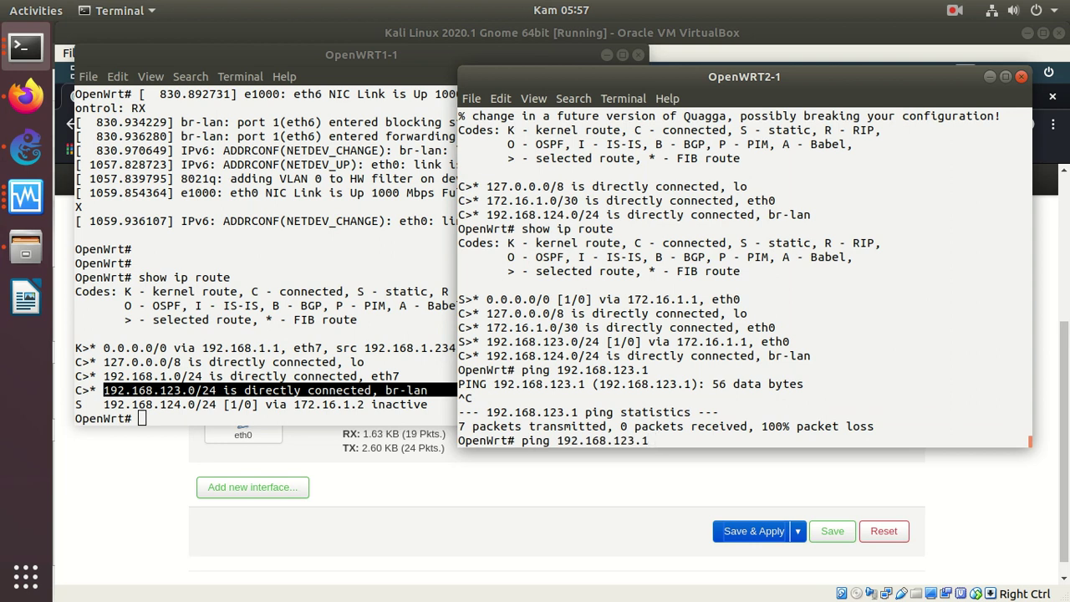
pyautogui.press('BackSpace')
pyautogui.press('BackSpace')
pyautogui.press('BackSpace')
pyautogui.press('BackSpace')
pyautogui.press('BackSpace')
pyautogui.press('BackSpace')
pyautogui.press('BackSpace')
pyautogui.press('BackSpace')
pyautogui.press('BackSpace')
pyautogui.press('BackSpace')
pyautogui.press('BackSpace')
pyautogui.press('BackSpace')
pyautogui.write('72.16.1.1')
pyautogui.press('Return')
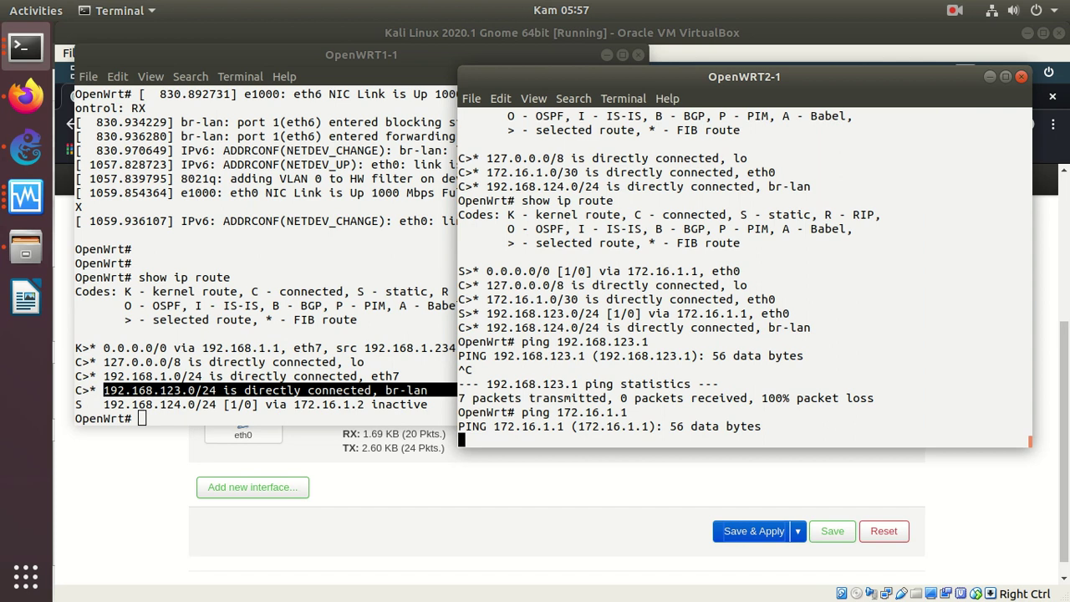
pyautogui.hotkey('ctrl', 'c')
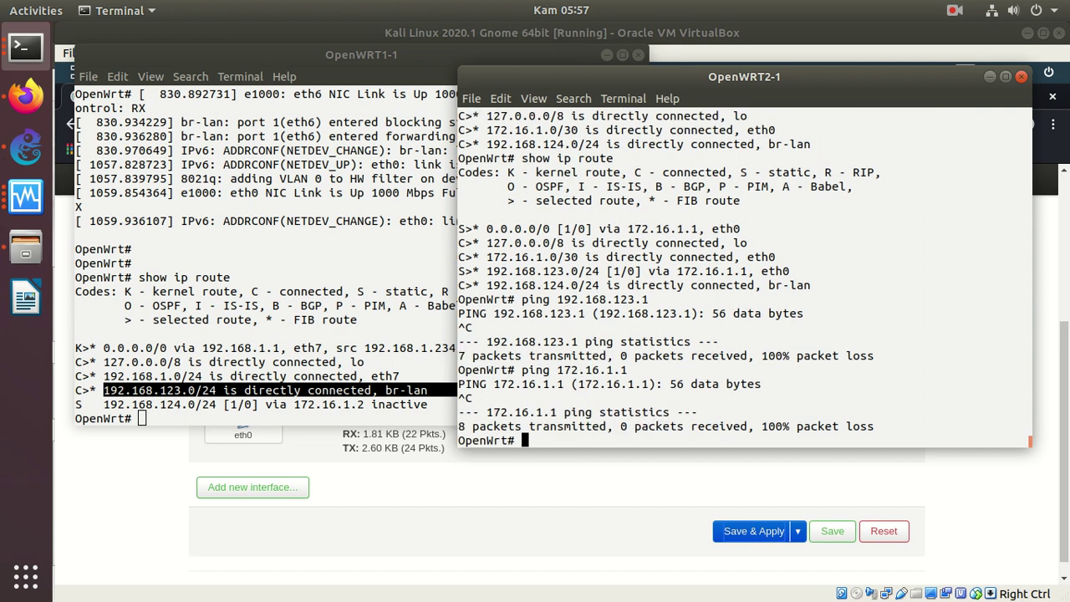
# Step: Return to the OpenWRT1-1 terminal and ping 172.16.1.2
pyautogui.hotkey('alt', 'Tab')
pyautogui.press('Return')
pyautogui.press('Return')
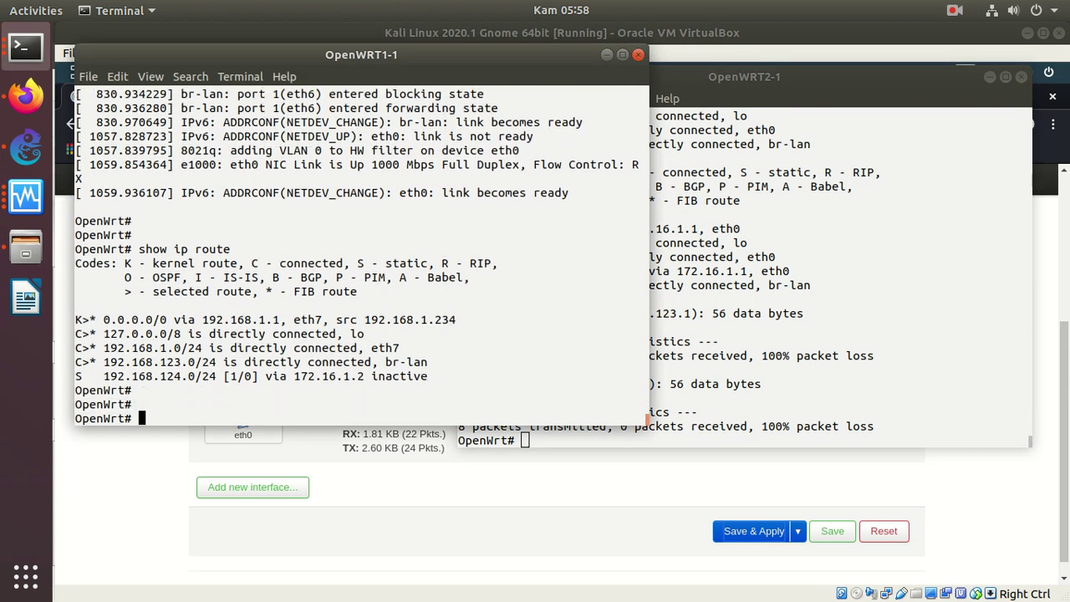
pyautogui.write('ping 172.16.')
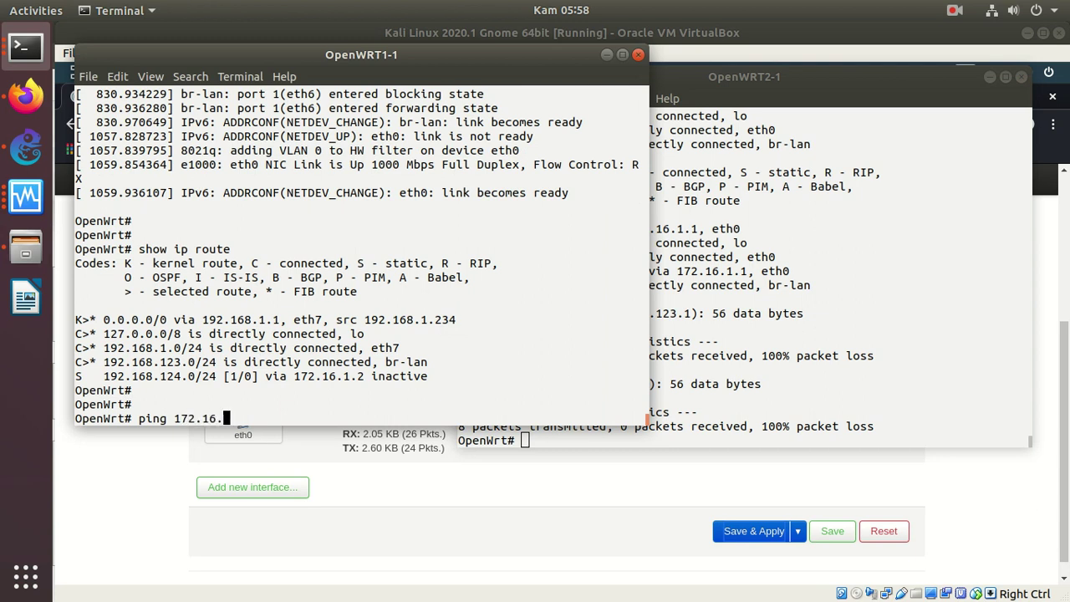
pyautogui.write('1.2')
pyautogui.press('Return')
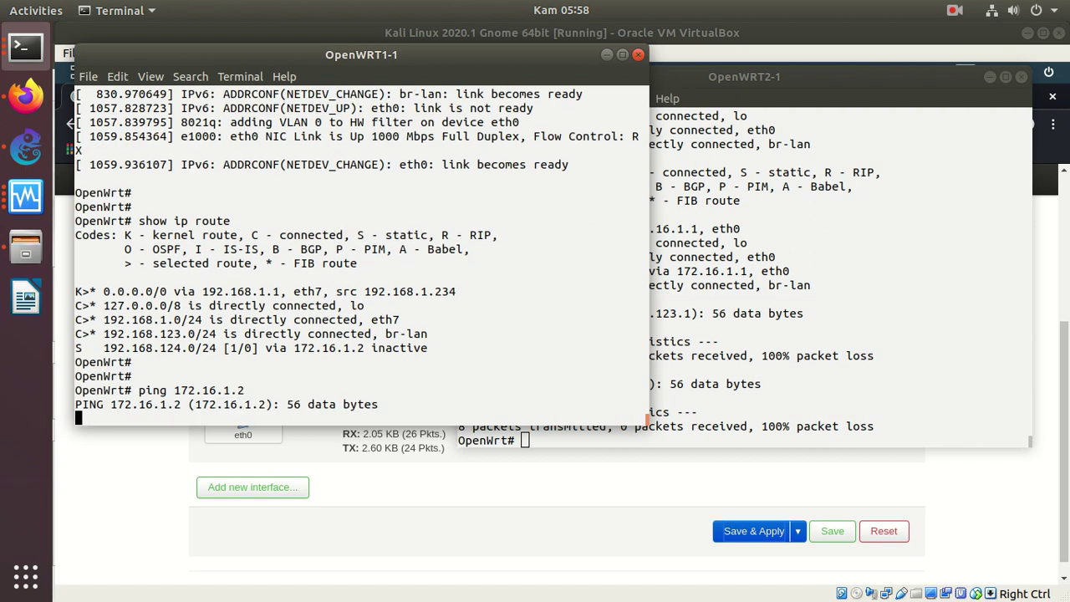
# Step: Stop the ping, set the QUAGGA1 interface's firewall zone to unspecified in LuCI, and save the interface settings
pyautogui.hotkey('ctrl', 'c')
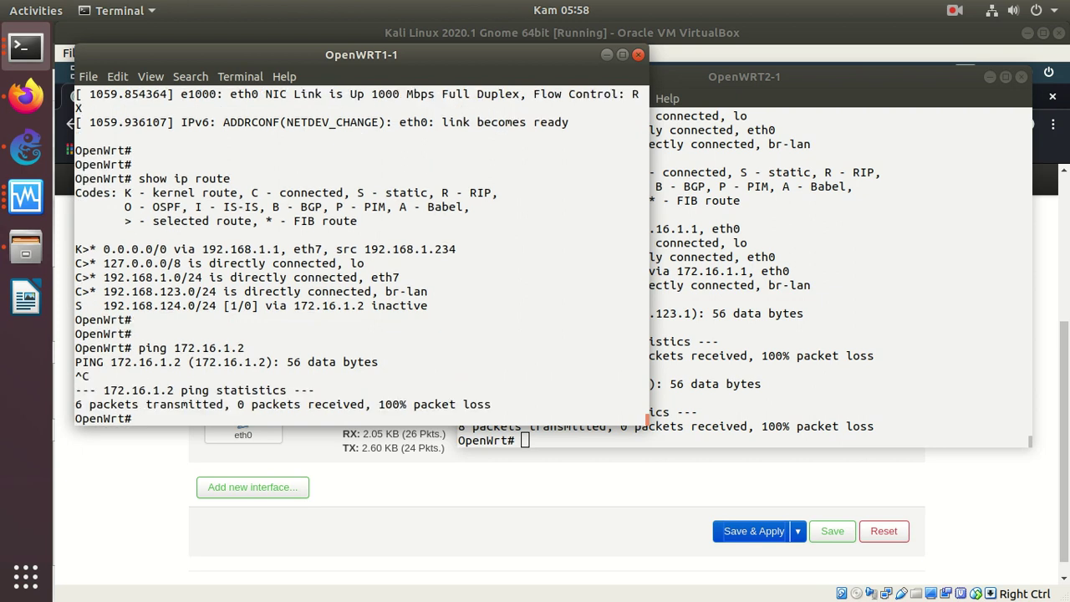
pyautogui.click(328, 510)
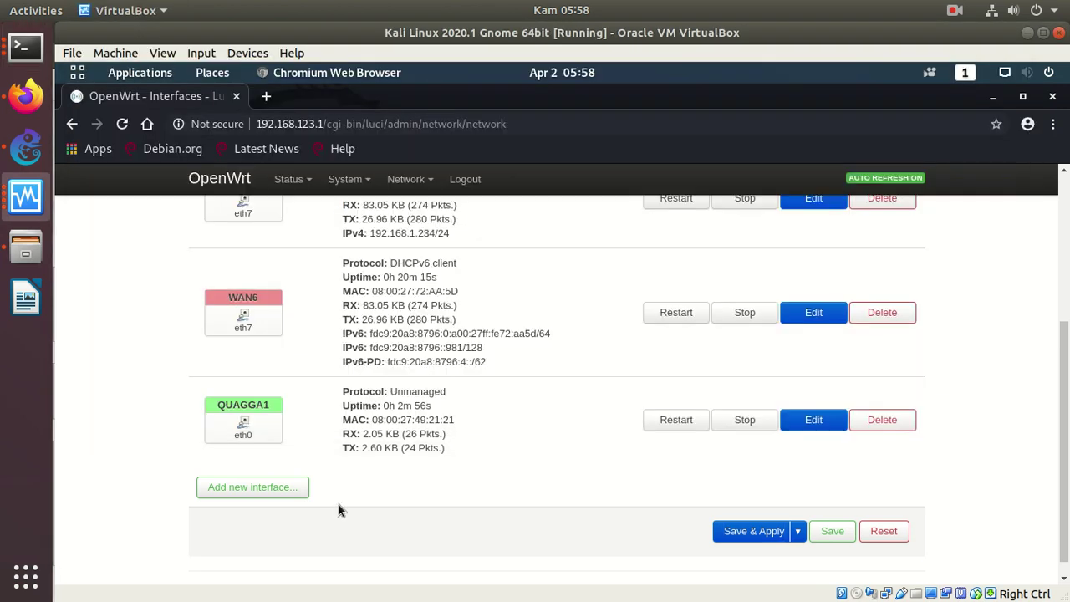
pyautogui.click(812, 418)
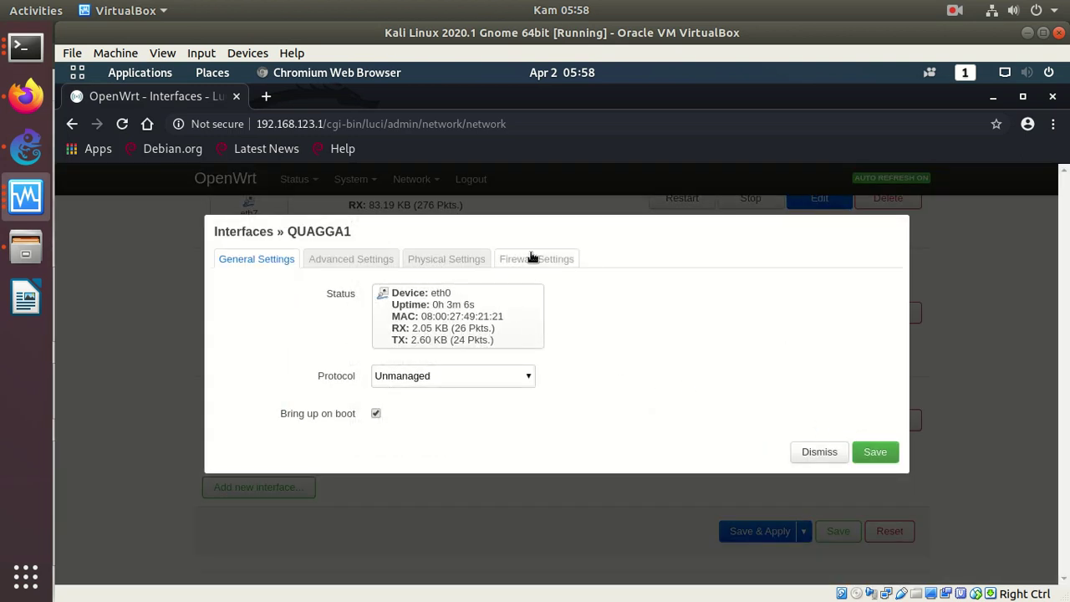
pyautogui.click(530, 260)
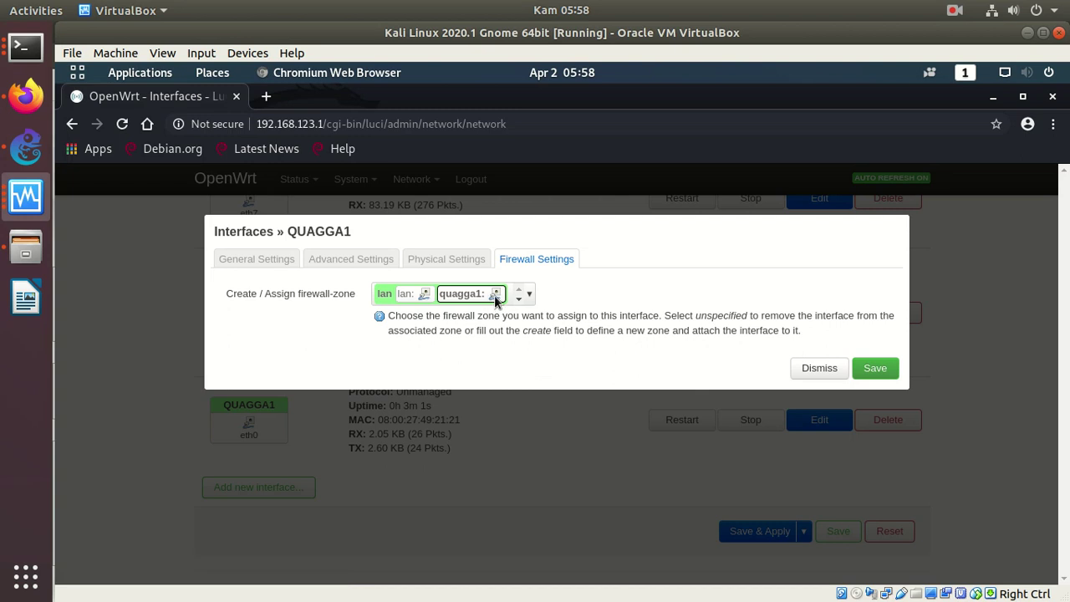
pyautogui.click(493, 295)
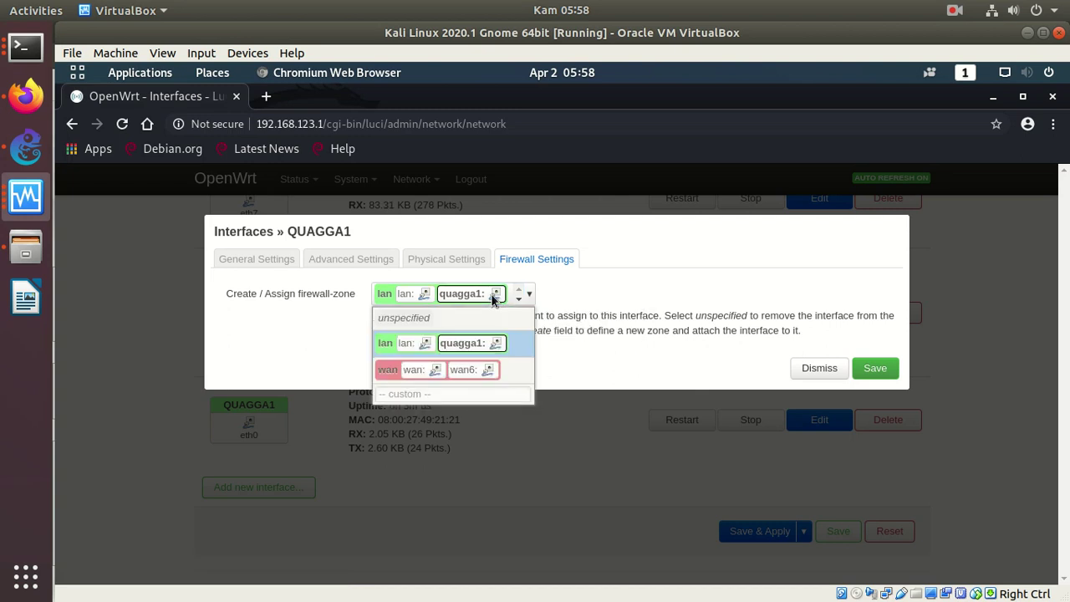
pyautogui.click(388, 316)
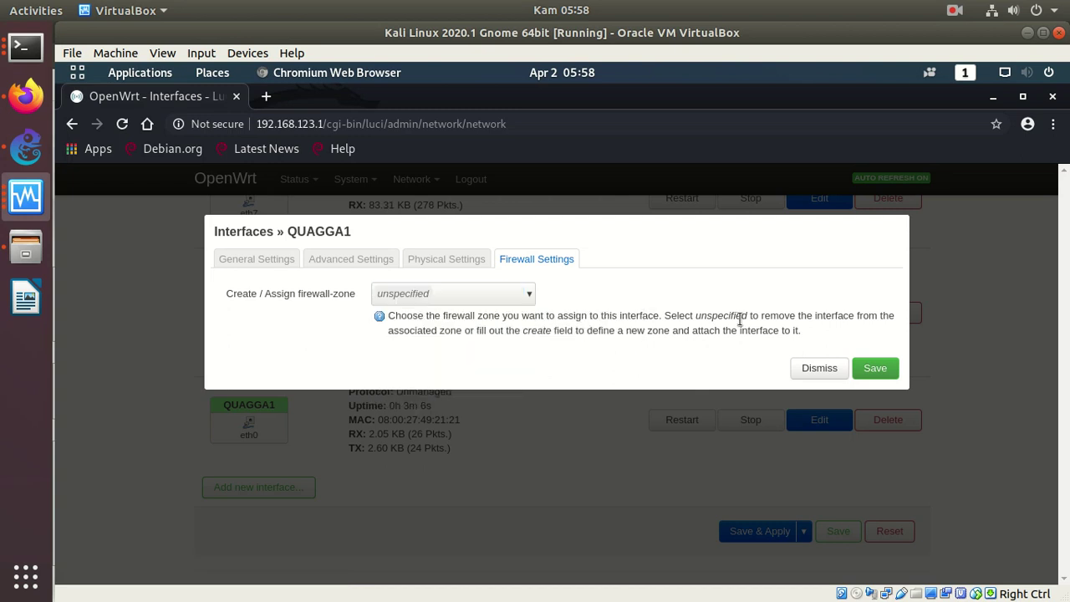
pyautogui.click(871, 364)
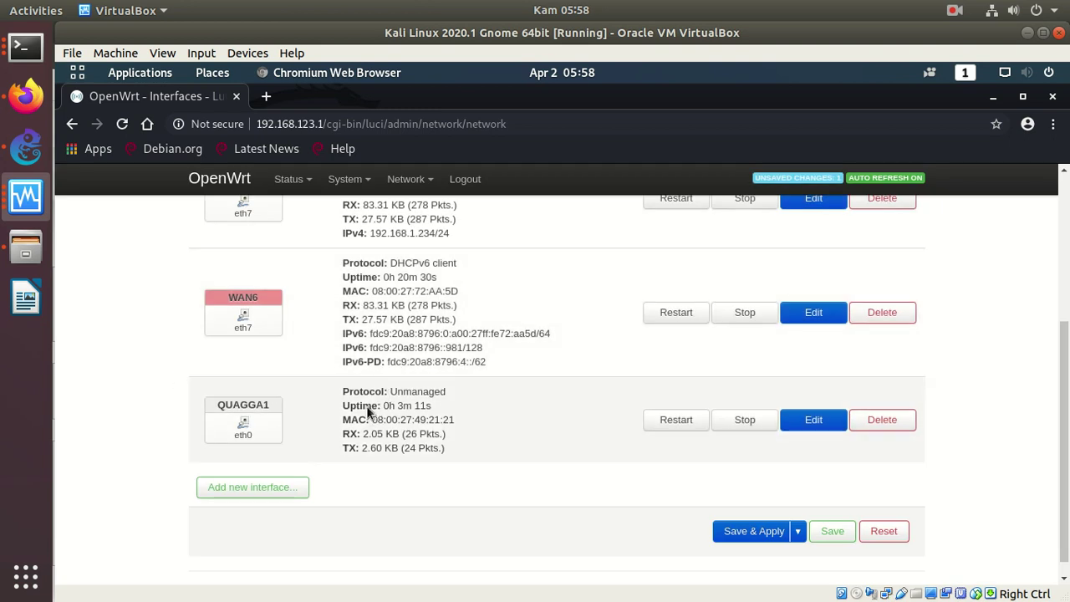
# Step: Return to the OpenWRT1-1 terminal, repeat the ping to 172.16.1.2, and stop it
pyautogui.click(28, 57)
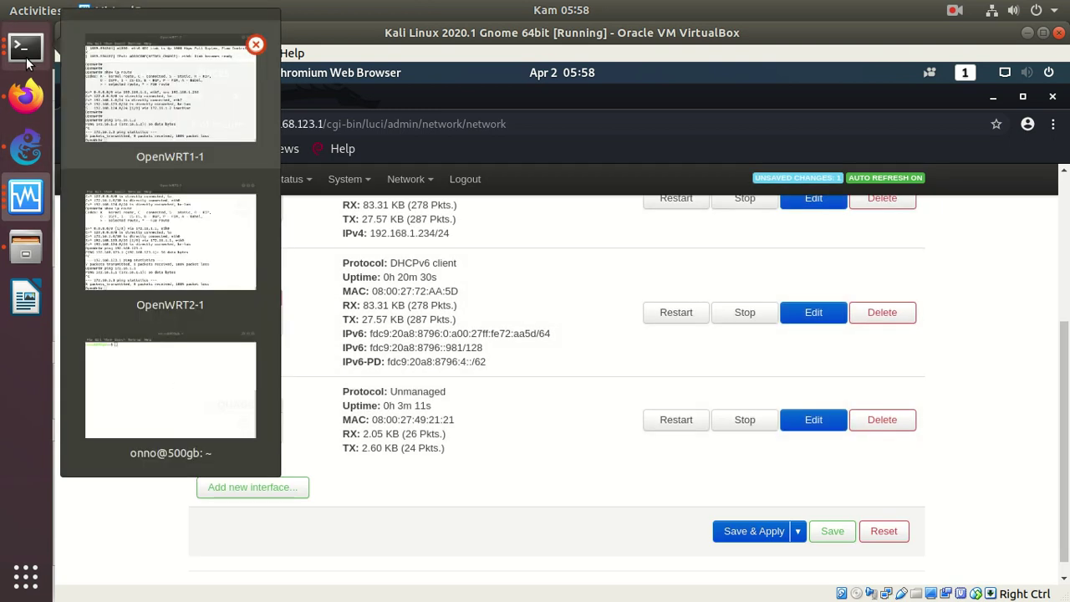
pyautogui.click(159, 76)
pyautogui.press('Up')
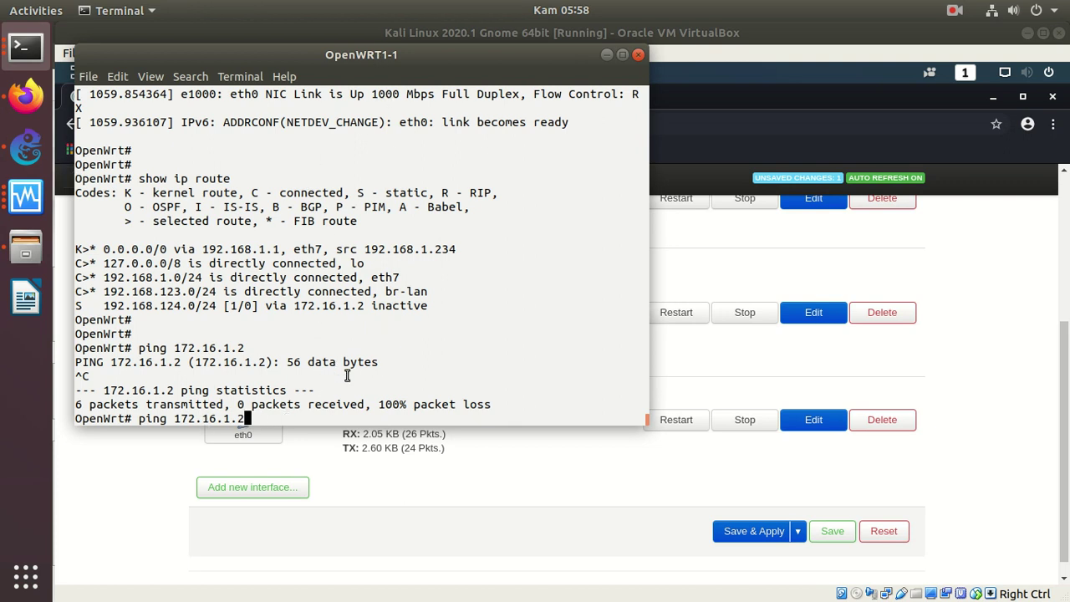
pyautogui.press('Return')
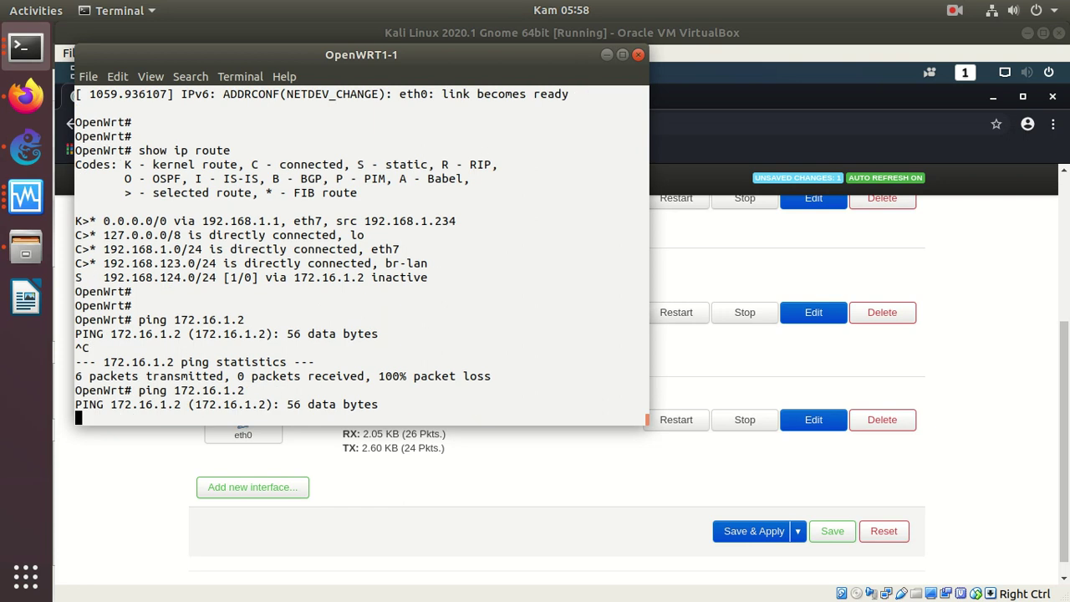
pyautogui.hotkey('ctrl', 'c')
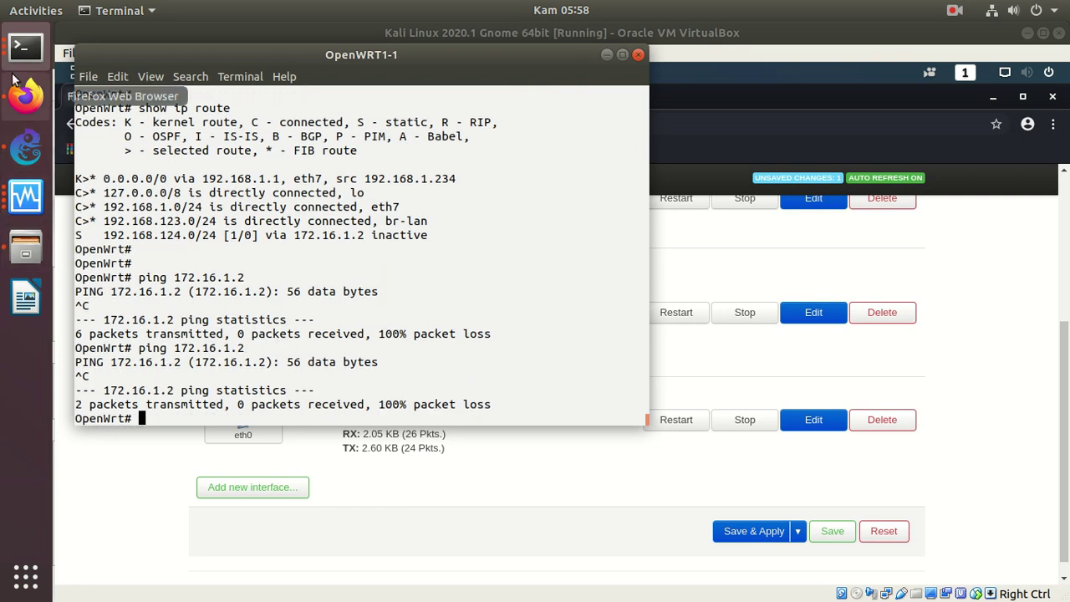
# Step: Switch to the OpenWRT2-1 terminal, repeat the ping to 172.16.1.1, and stop it
pyautogui.click(24, 47)
pyautogui.click(158, 253)
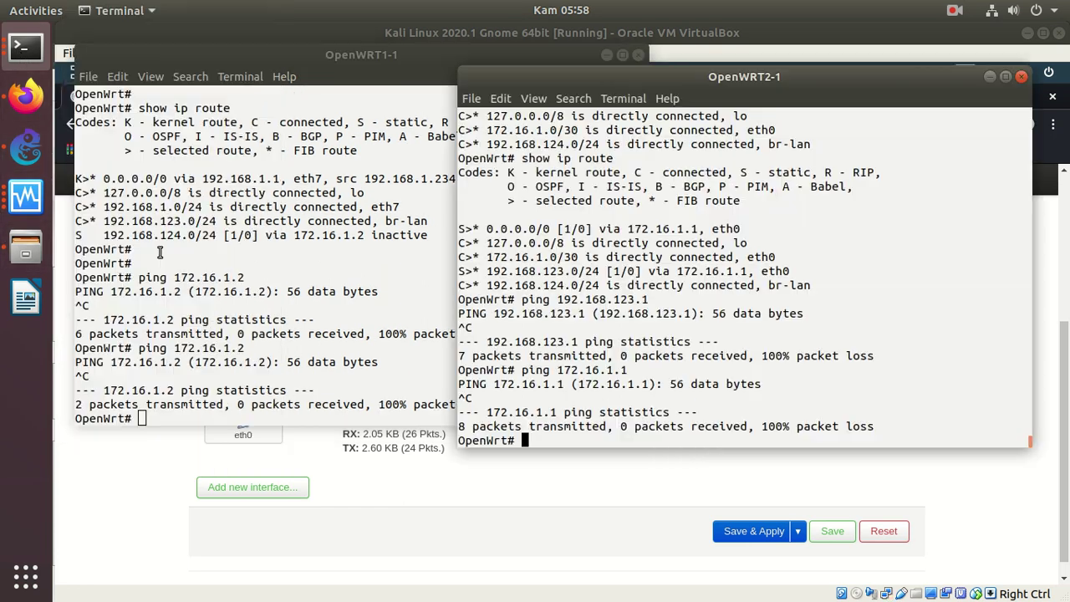
pyautogui.press('Return')
pyautogui.press('Up')
pyautogui.press('Return')
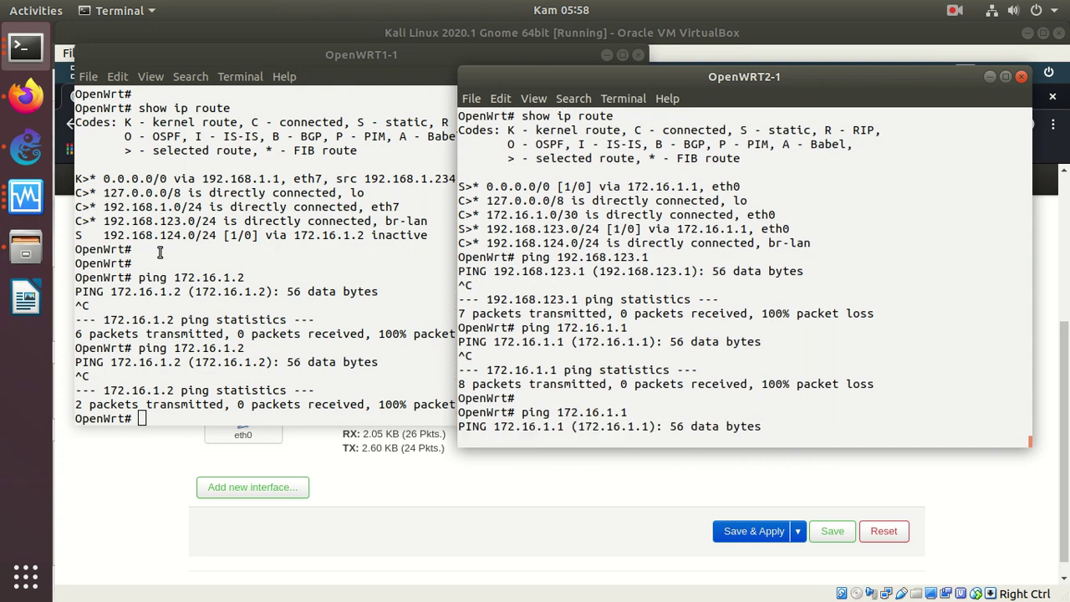
pyautogui.hotkey('ctrl', 'c')
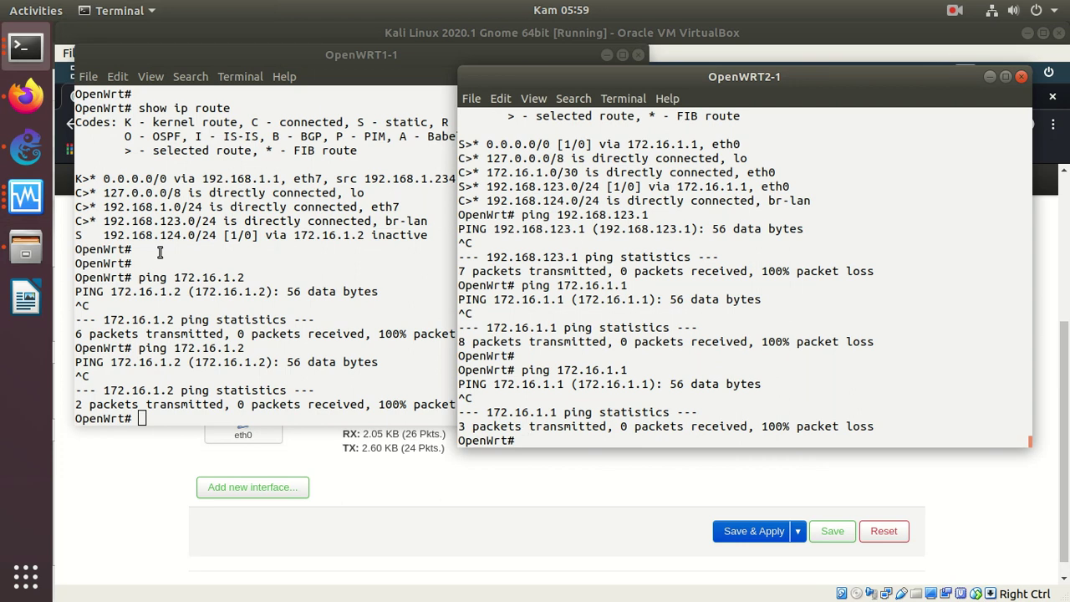
# Step: Delete the QUAGGA1 interface in LuCI and save and apply the change
pyautogui.click(326, 477)
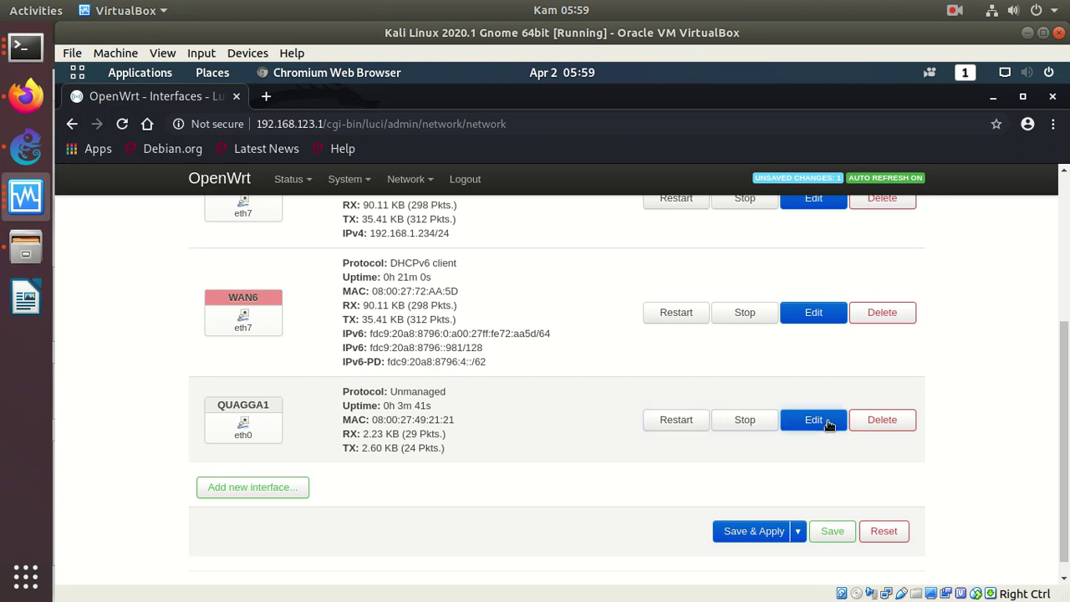
pyautogui.click(873, 423)
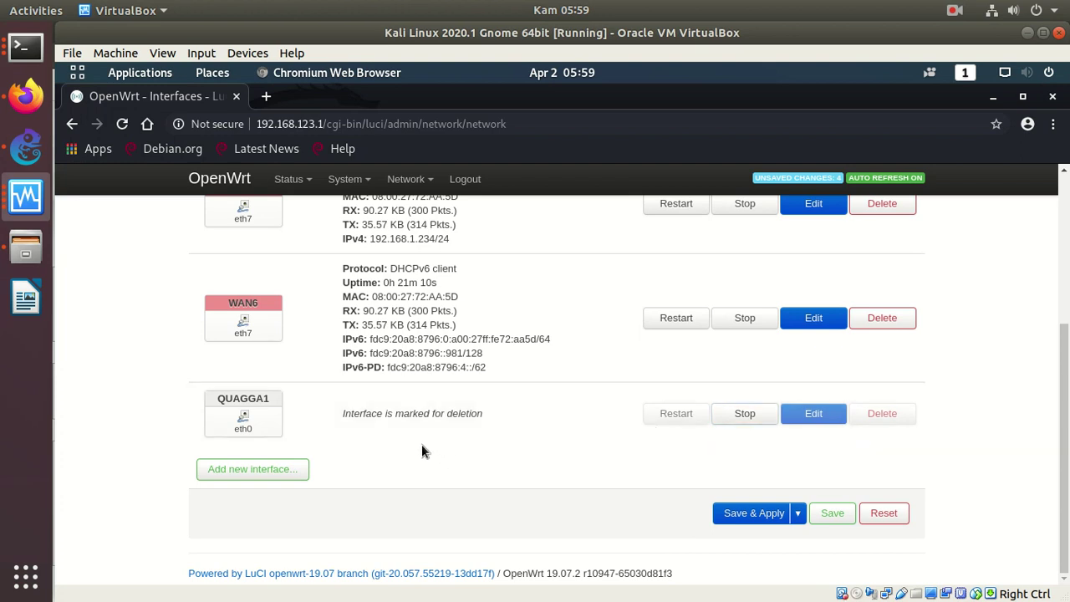
pyautogui.click(746, 514)
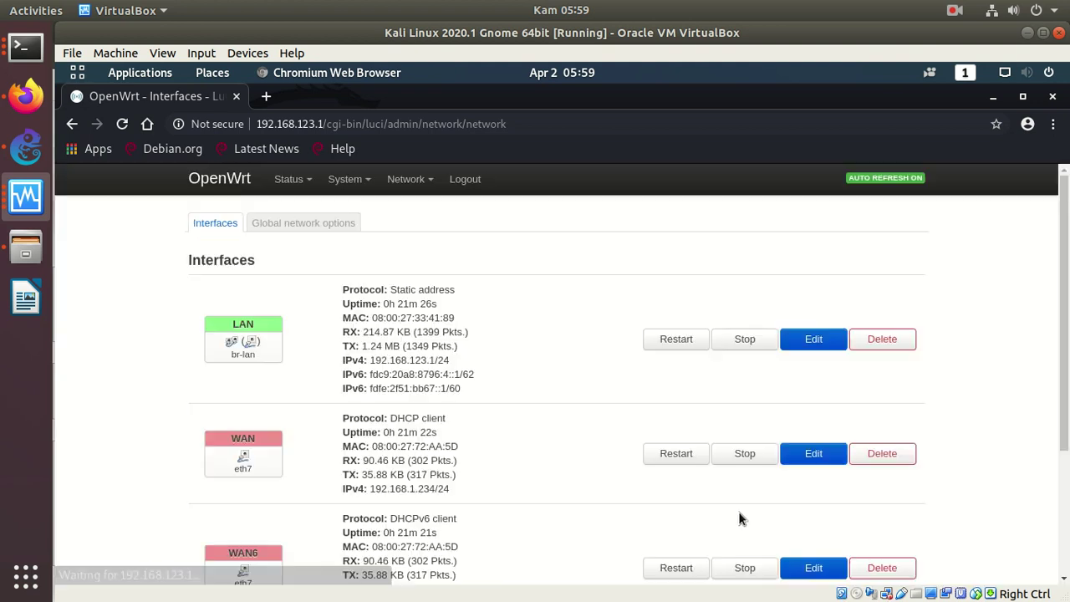
pyautogui.scroll(-5, 1036, 439)
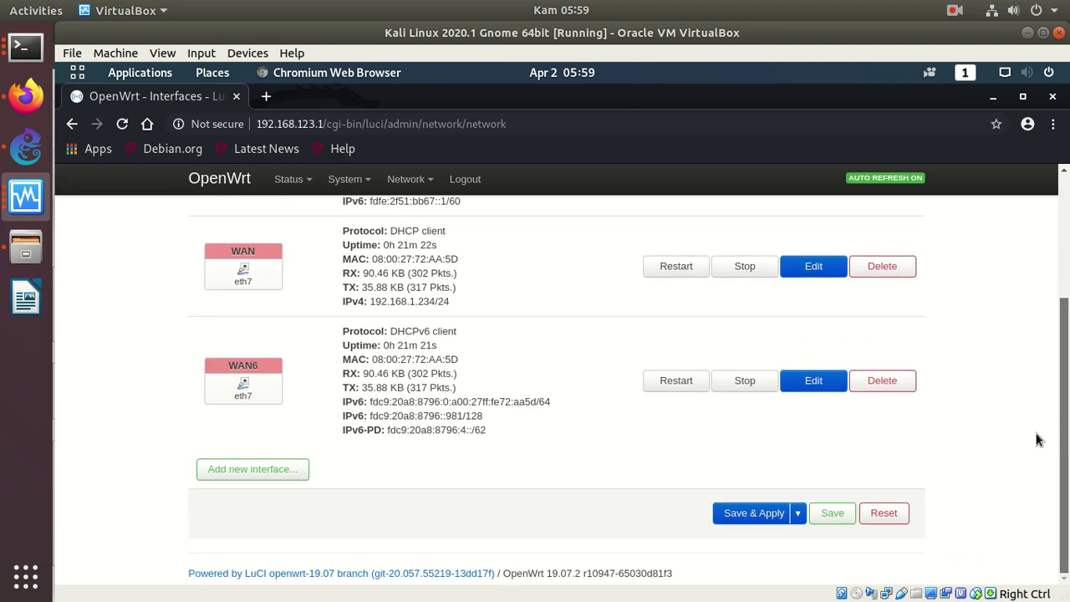
pyautogui.scroll(4, 1012, 318)
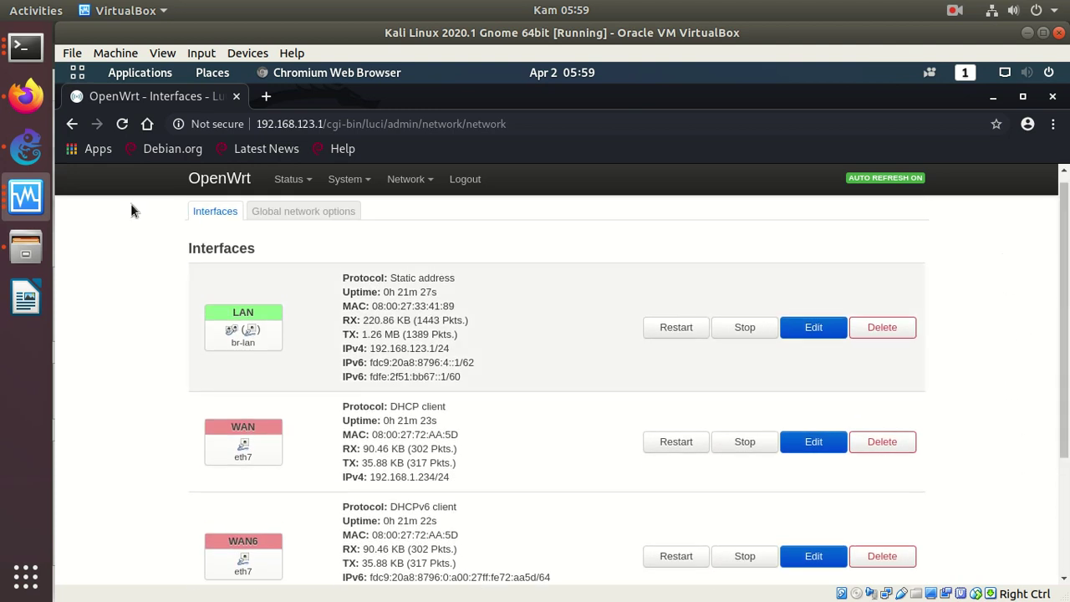
# Step: Ping 172.16.1.1 once more from the OpenWRT2-1 terminal with QUAGGA1 removed, and stop the ping
pyautogui.click(18, 52)
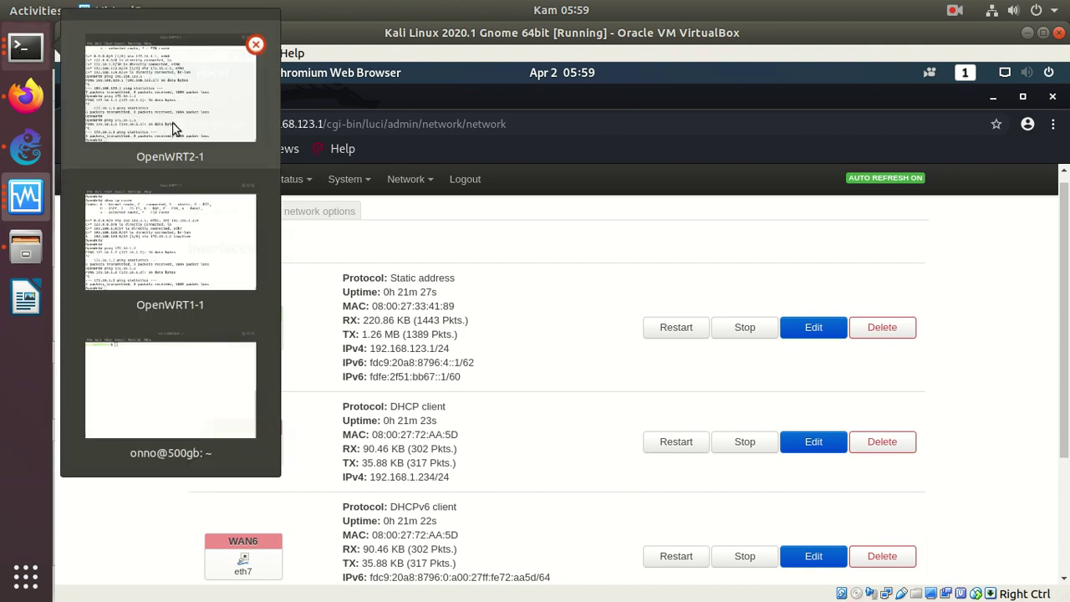
pyautogui.click(154, 117)
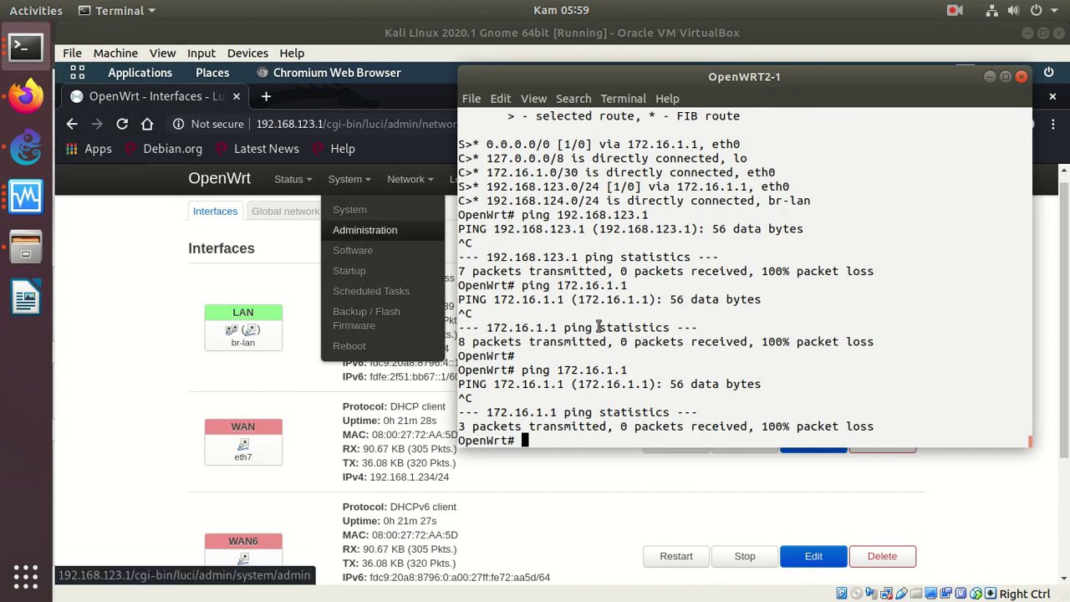
pyautogui.press('Up')
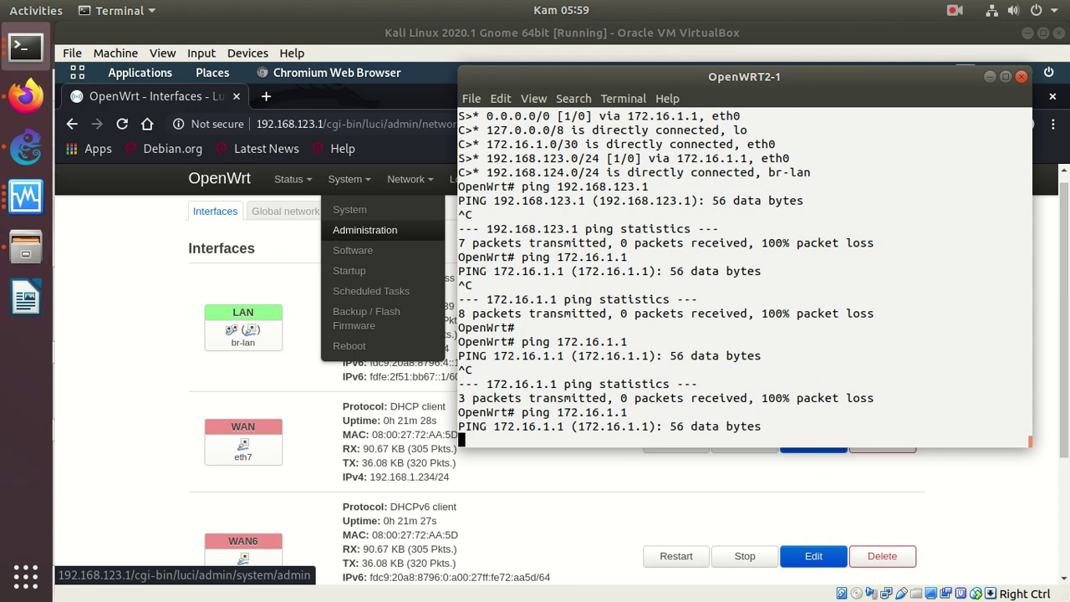
pyautogui.hotkey('ctrl', 'c')
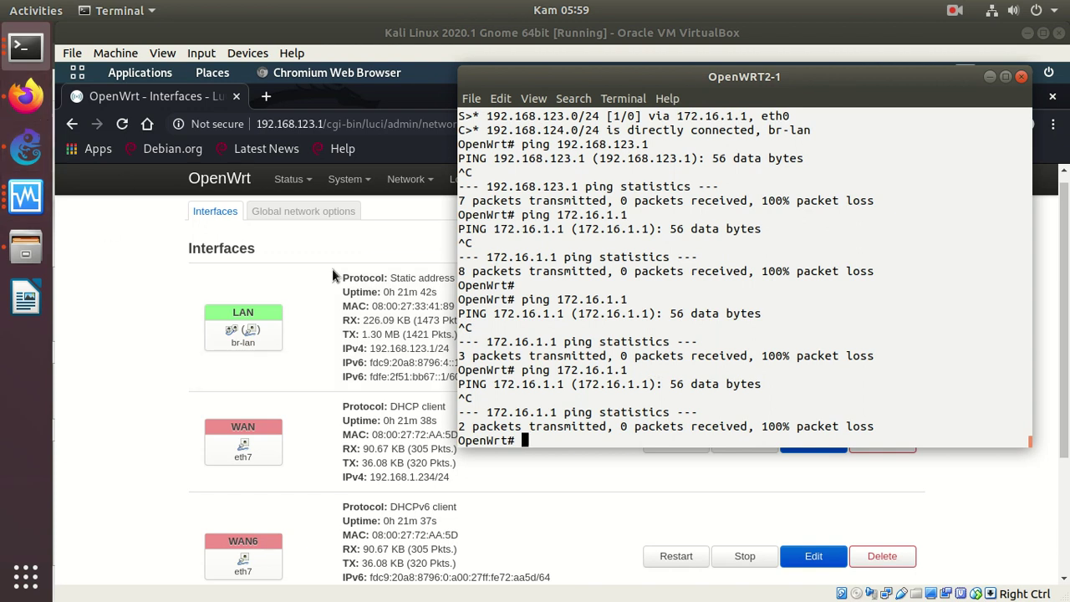
pyautogui.click(994, 513)
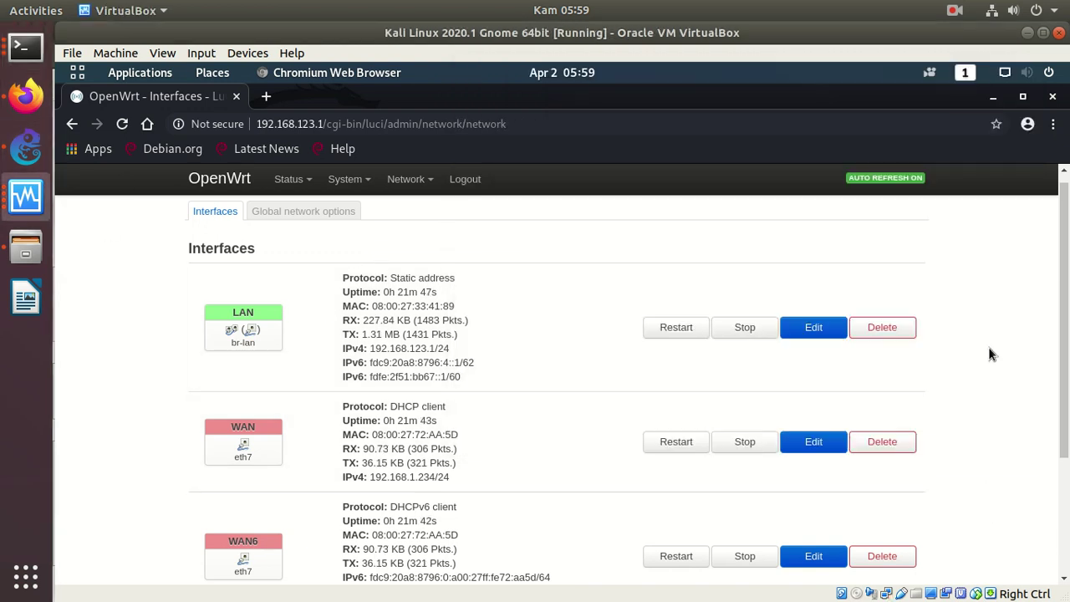
pyautogui.scroll(-3, 989, 400)
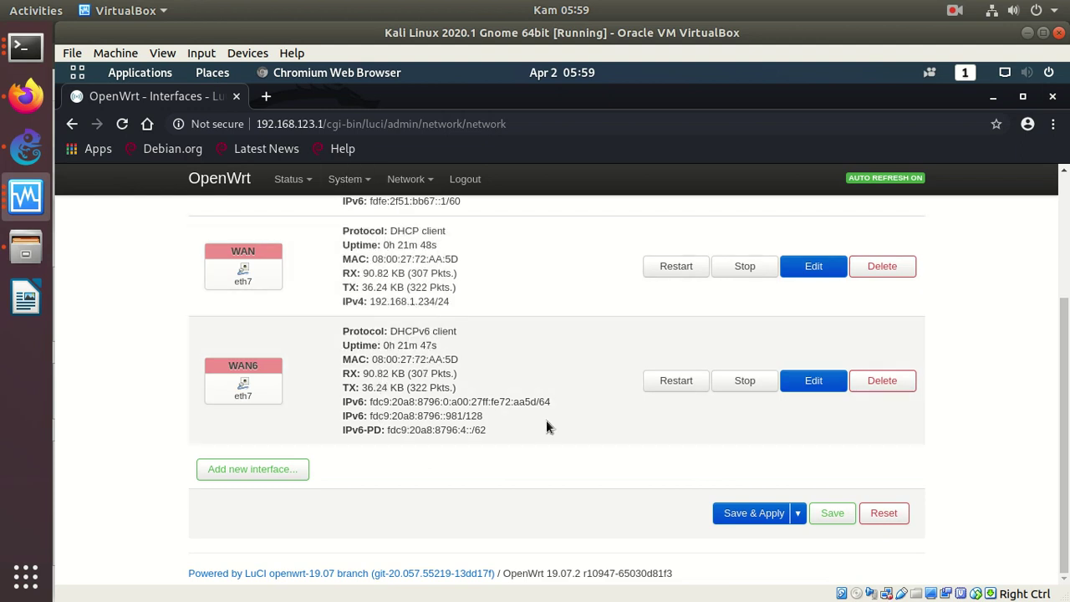
pyautogui.click(25, 49)
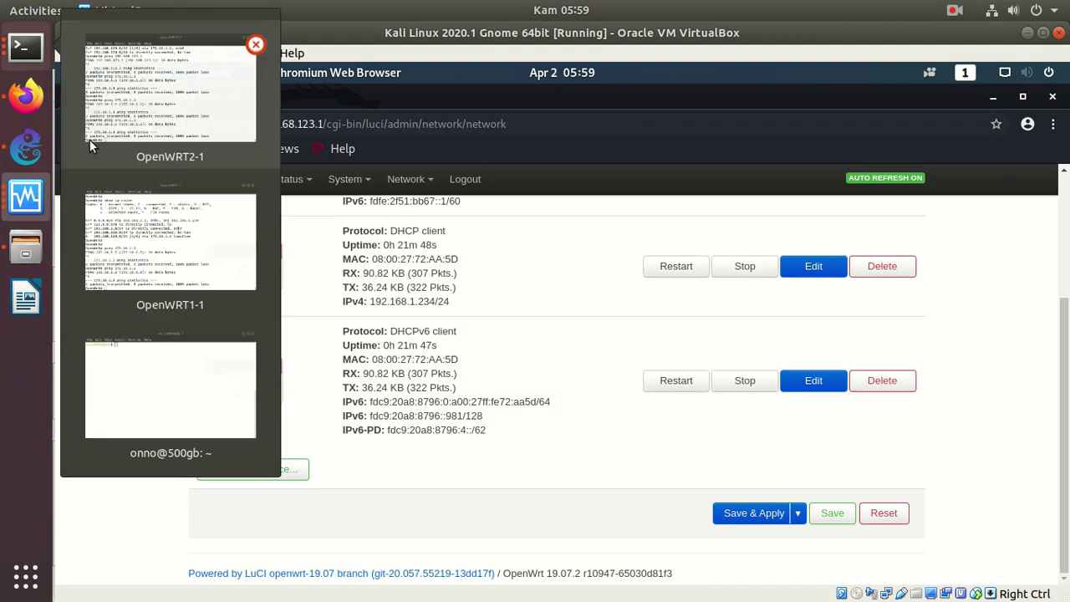
pyautogui.click(178, 89)
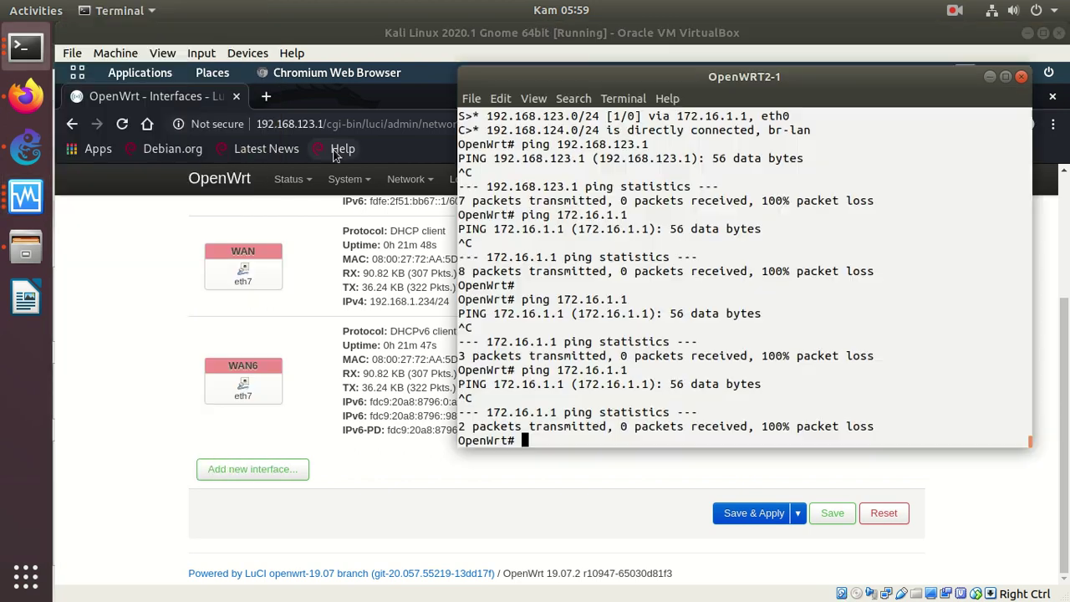
pyautogui.write('ping')
pyautogui.press('BackSpace')
pyautogui.press('BackSpace')
pyautogui.press('BackSpace')
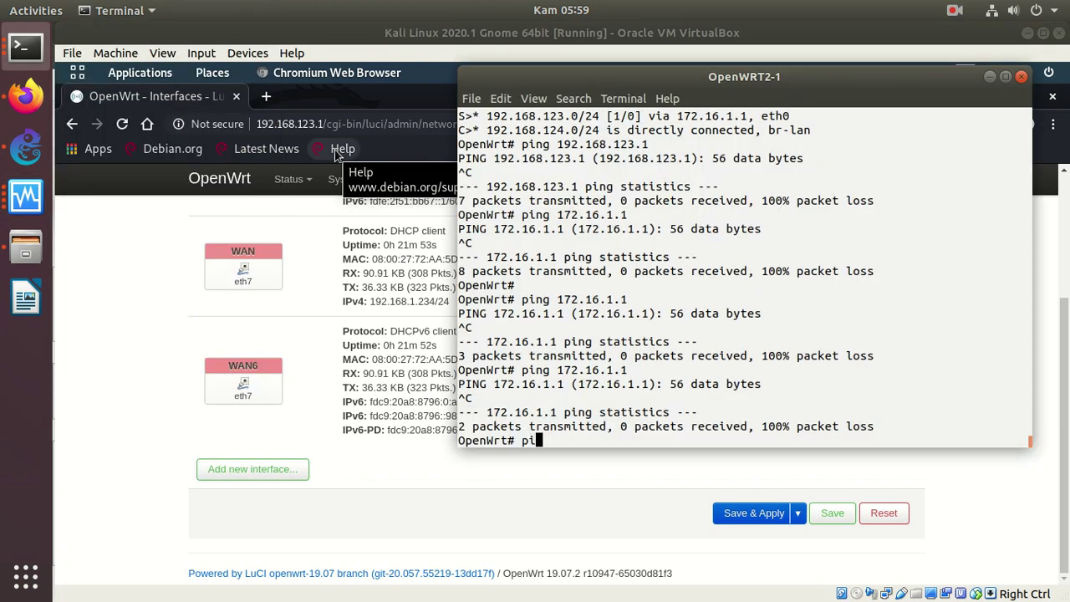
# Step: Switch to GNS3, open the PC1 console, and display its IP configuration with show ip
pyautogui.click(26, 149)
pyautogui.rightClick(562, 372)
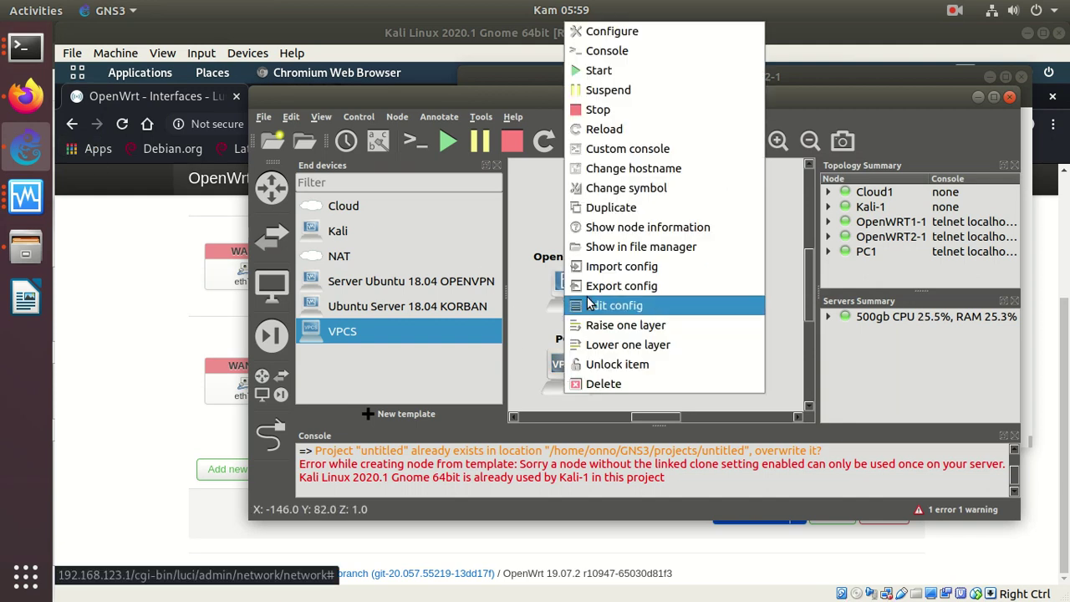
pyautogui.click(607, 50)
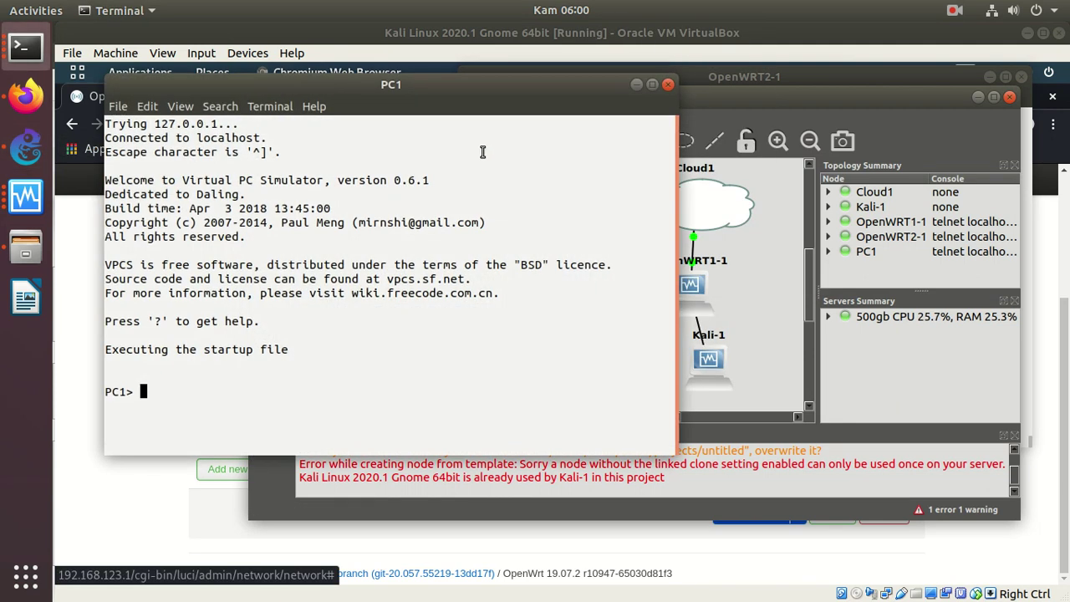
pyautogui.write('sho')
pyautogui.press('BackSpace')
pyautogui.press('BackSpace')
pyautogui.press('BackSpace')
pyautogui.write('ip')
pyautogui.press('BackSpace')
pyautogui.press('BackSpace')
pyautogui.press('BackSpace')
pyautogui.write('show ip')
pyautogui.press('Return')
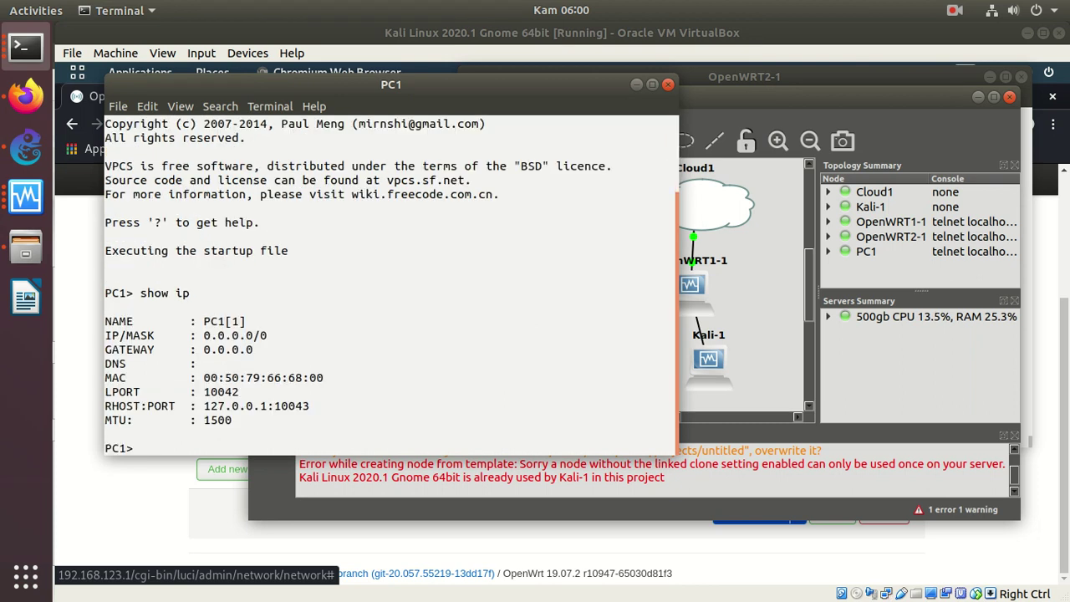
# Step: Request an address for PC1 with ip dhcp, and try to assign 192.16.124.100/24 with gateway 192.168.124.1
pyautogui.write('ip dhcp')
pyautogui.press('Return')
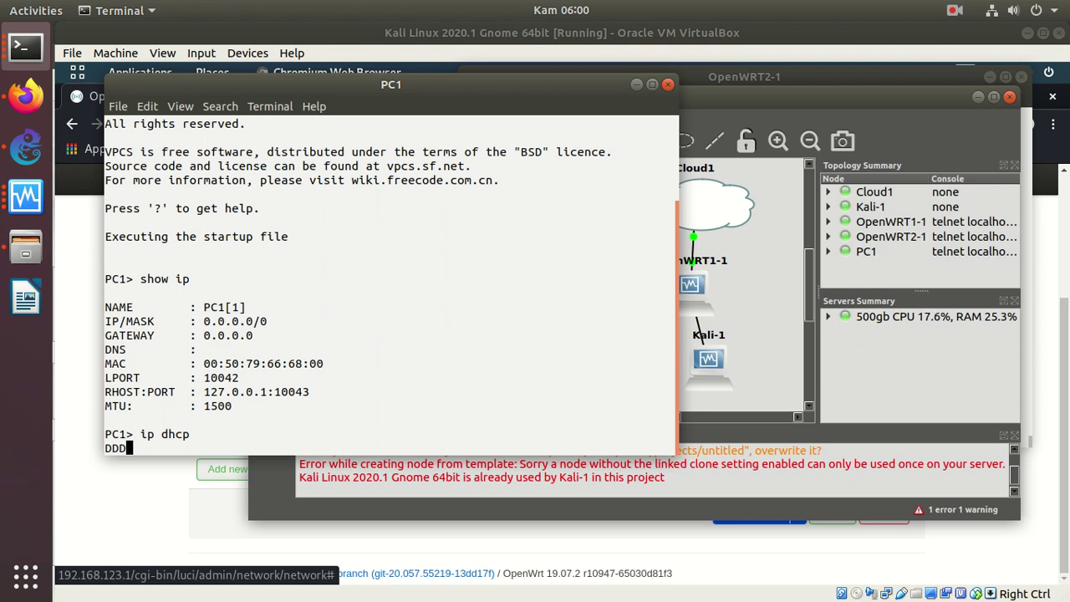
pyautogui.write('ip 192.16.')
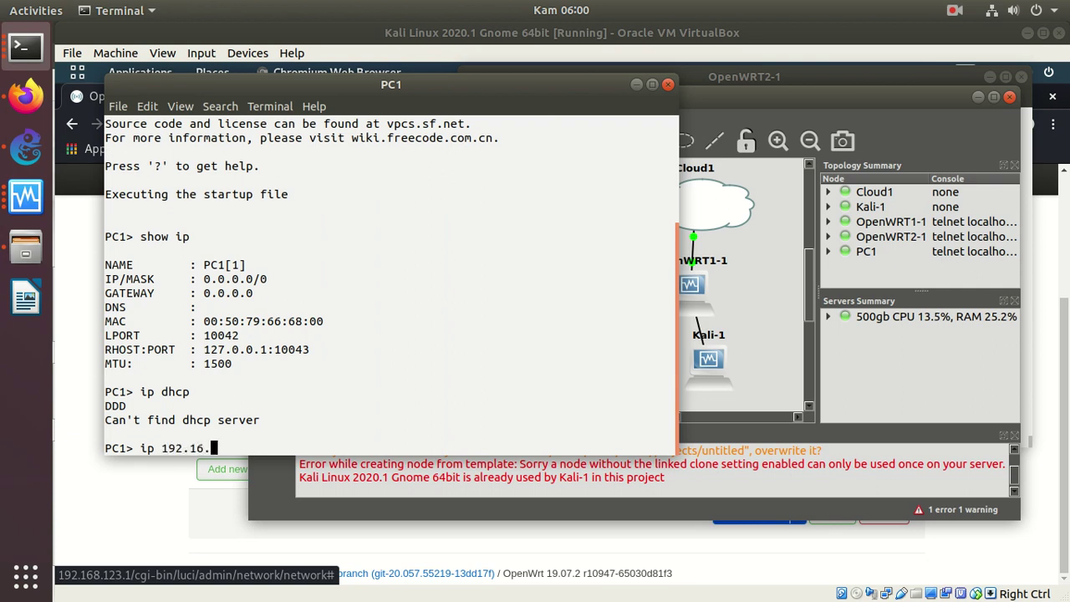
pyautogui.write('124.100/24 192.168.124.1')
pyautogui.press('Return')
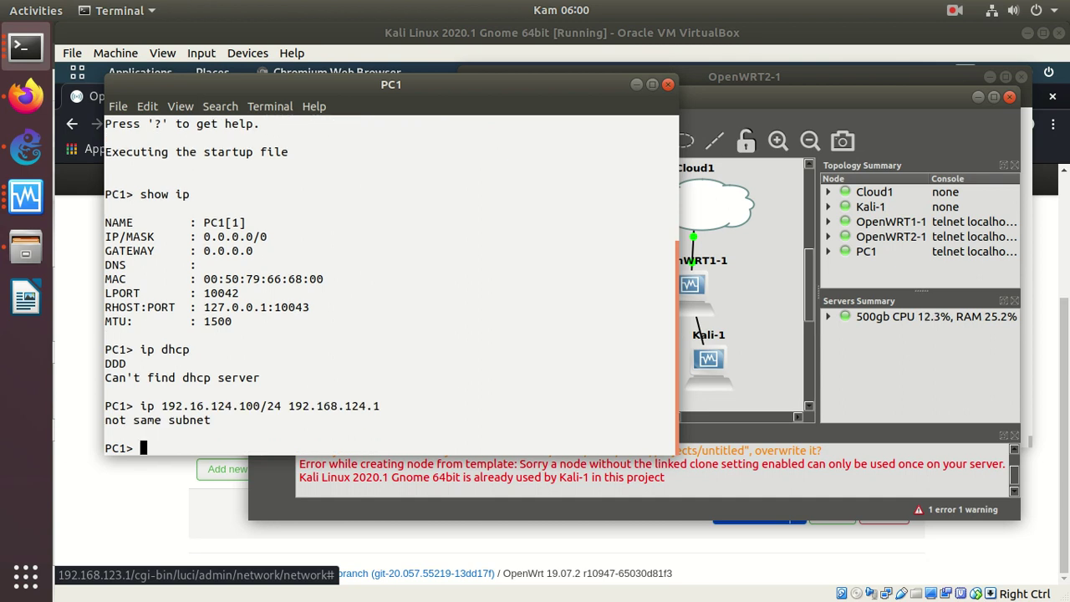
# Step: Assign PC1 the static address 192.168.124.100/24 with gateway 192.168.124.1
pyautogui.press('Up')
pyautogui.press('Left')
pyautogui.press('Left')
pyautogui.press('Left')
pyautogui.press('Left')
pyautogui.press('Left')
pyautogui.press('Left')
pyautogui.press('Left')
pyautogui.press('Left')
pyautogui.press('Left')
pyautogui.press('Left')
pyautogui.press('Left')
pyautogui.press('Left')
pyautogui.press('Left')
pyautogui.press('Left')
pyautogui.press('Left')
pyautogui.press('Left')
pyautogui.press('Left')
pyautogui.press('Left')
pyautogui.press('Left')
pyautogui.press('Left')
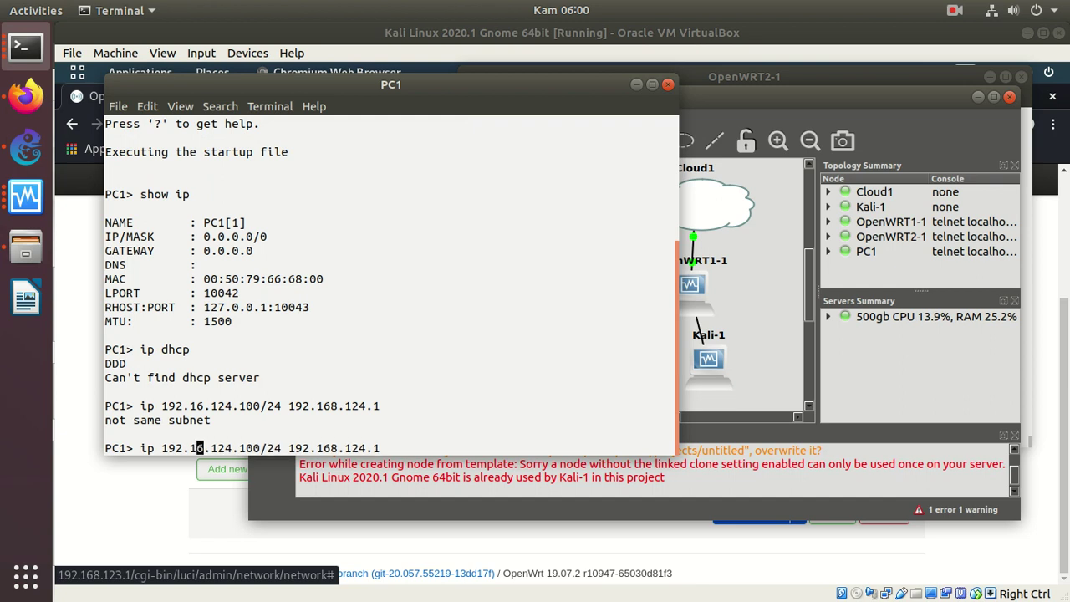
pyautogui.write('8')
pyautogui.press('Return')
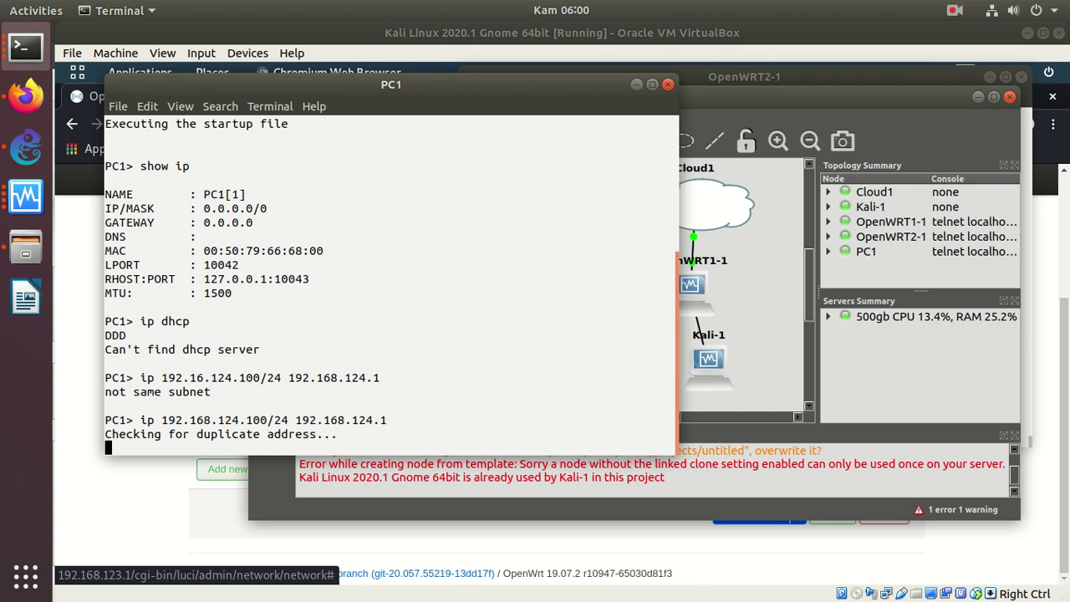
# Step: Ping the gateway 192.168.124.1 from the PC1 console, and stop the ping
pyautogui.write('ping 192.168.124.1')
pyautogui.press('Return')
pyautogui.hotkey('ctrl', 'c')
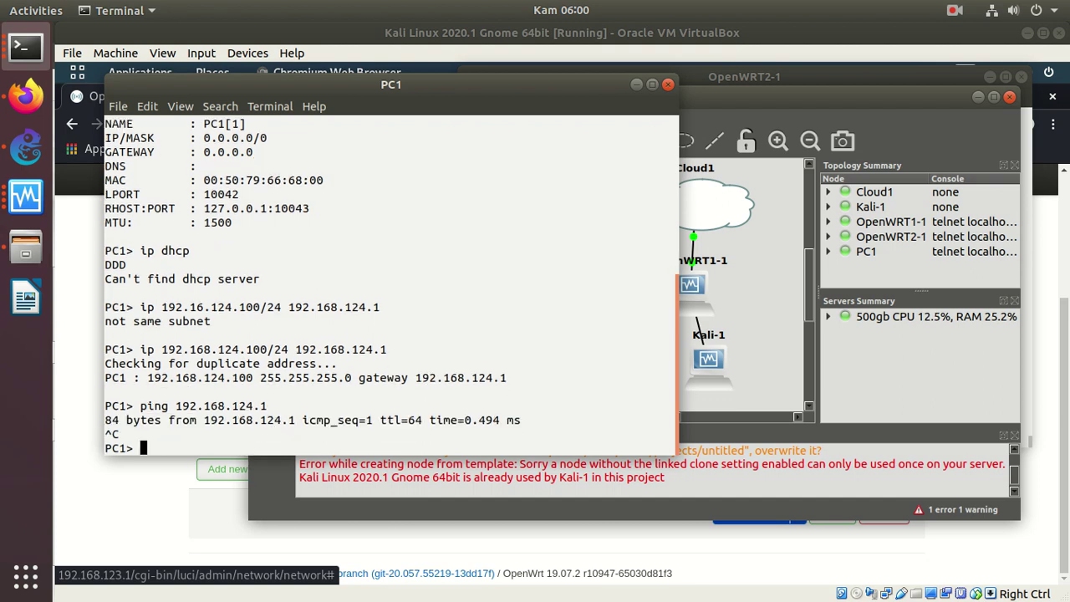
# Step: Ping 172.16.1.2 from the PC1 console, and stop the ping
pyautogui.press('Up')
pyautogui.press('BackSpace')
pyautogui.press('BackSpace')
pyautogui.press('BackSpace')
pyautogui.press('BackSpace')
pyautogui.press('BackSpace')
pyautogui.press('BackSpace')
pyautogui.press('BackSpace')
pyautogui.press('BackSpace')
pyautogui.press('BackSpace')
pyautogui.press('BackSpace')
pyautogui.press('BackSpace')
pyautogui.press('BackSpace')
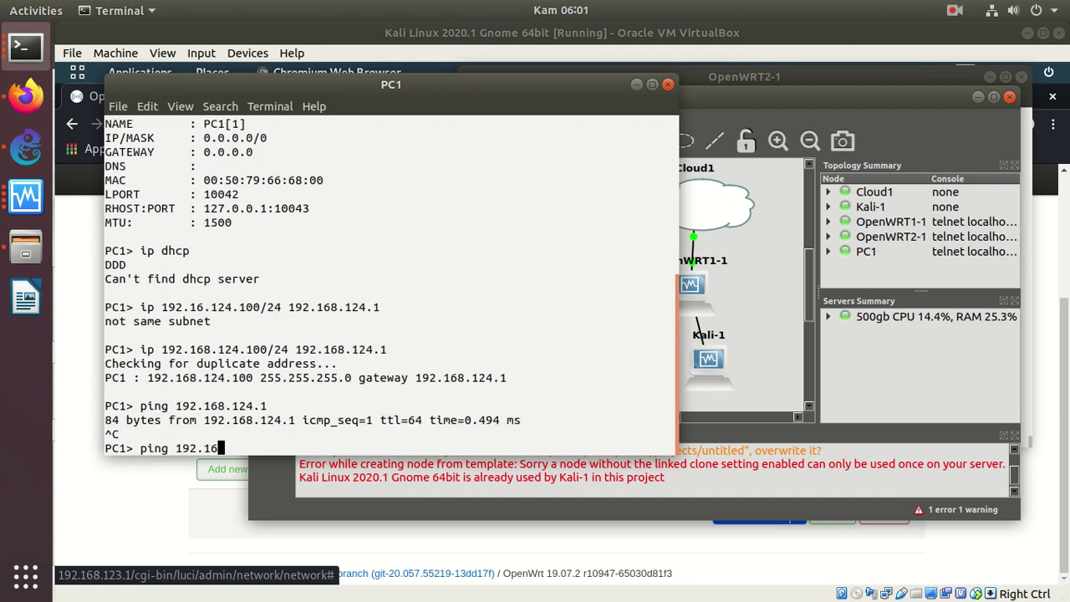
pyautogui.write('72.16.1.2')
pyautogui.press('Return')
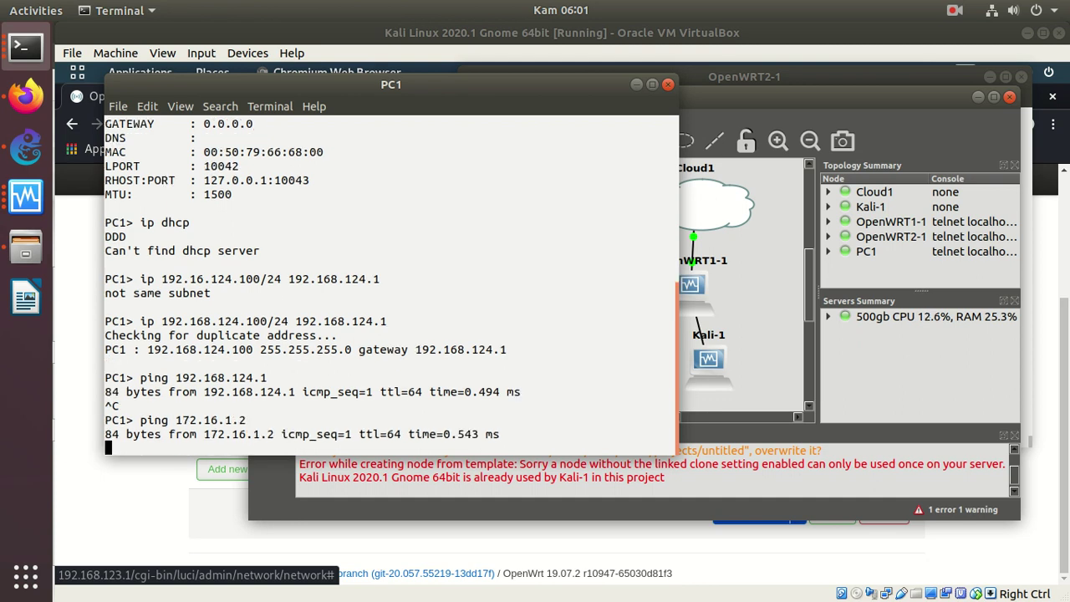
pyautogui.hotkey('ctrl', 'c')
# Step: Ping the far router address 172.16.1.1 from the PC1 console, and stop the ping
pyautogui.press('Up')
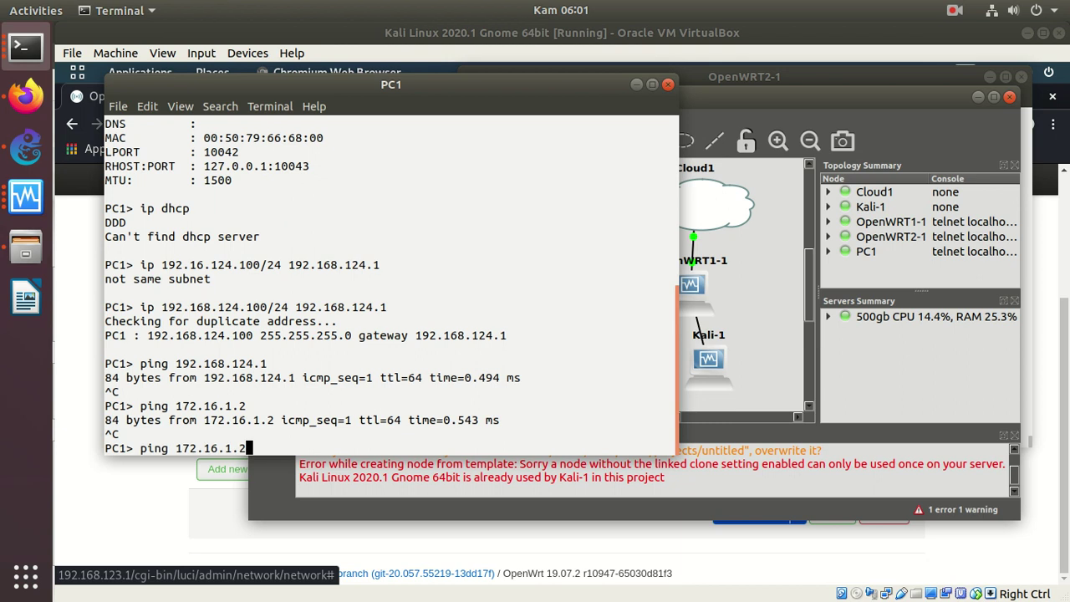
pyautogui.press('BackSpace')
pyautogui.write('1')
pyautogui.press('Return')
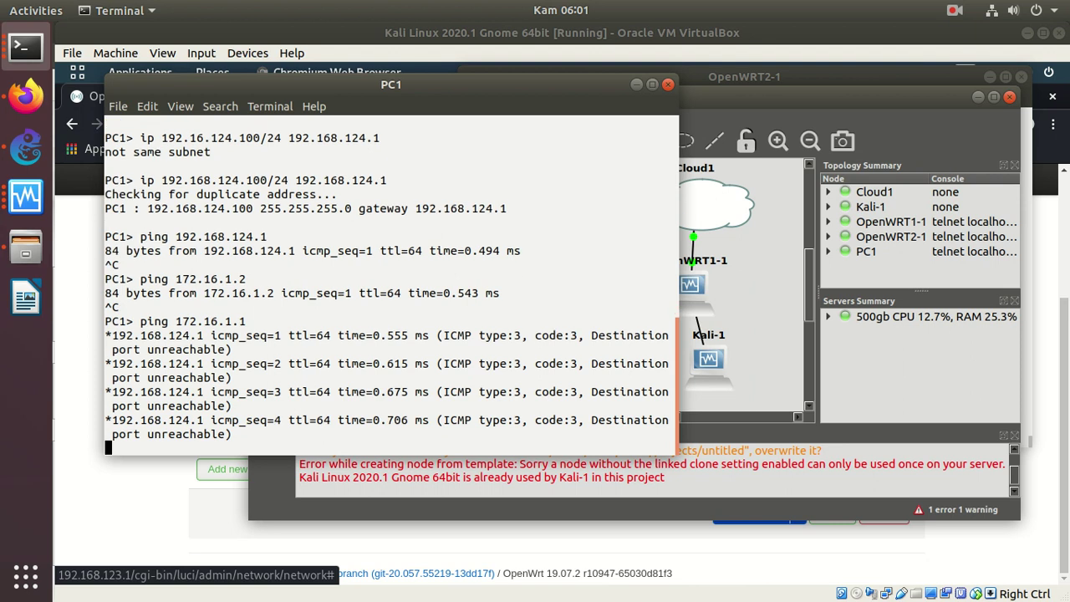
pyautogui.hotkey('ctrl', 'c')
# Step: Ping 192.168.123.1 on the other router's LAN from the PC1 console, and stop the ping
pyautogui.press('Up')
pyautogui.press('BackSpace')
pyautogui.press('BackSpace')
pyautogui.press('BackSpace')
pyautogui.press('BackSpace')
pyautogui.press('BackSpace')
pyautogui.press('BackSpace')
pyautogui.press('BackSpace')
pyautogui.press('BackSpace')
pyautogui.press('BackSpace')
pyautogui.press('BackSpace')
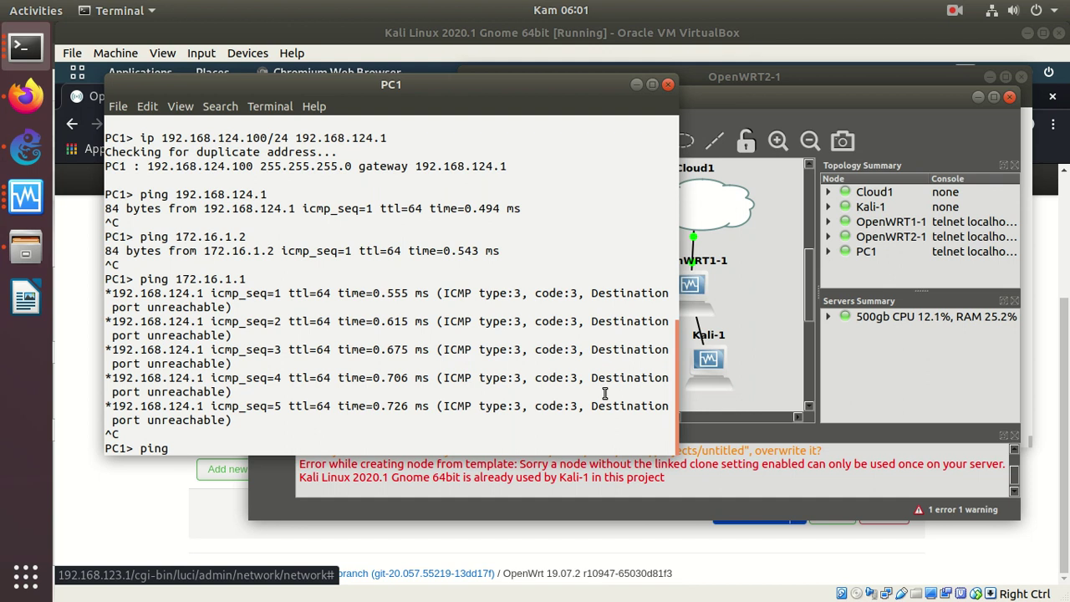
pyautogui.write('192.168.123.1')
pyautogui.press('Return')
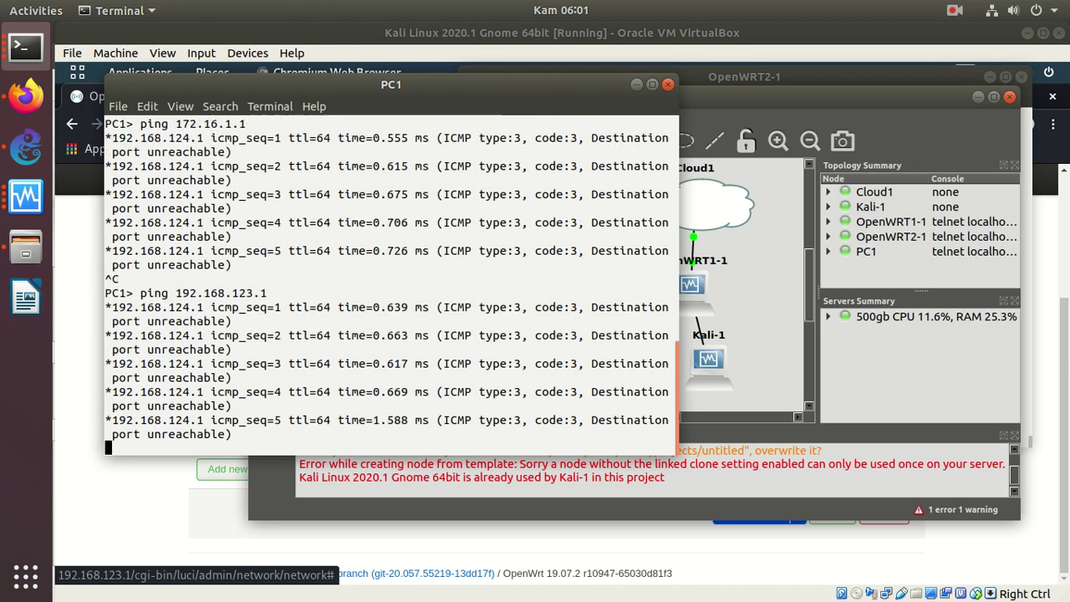
pyautogui.hotkey('ctrl', 'c')
# Step: Check the GNS3 topology and the OnnoWiki routing diagram, switch to the Kali Linux VM, and minimize its browser
pyautogui.click(782, 296)
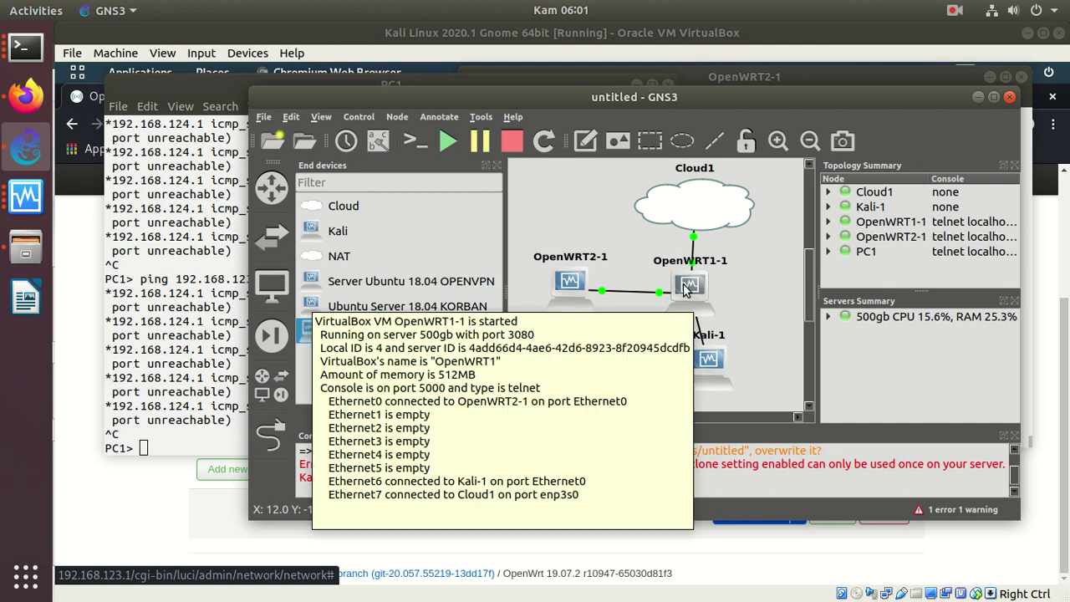
pyautogui.click(26, 98)
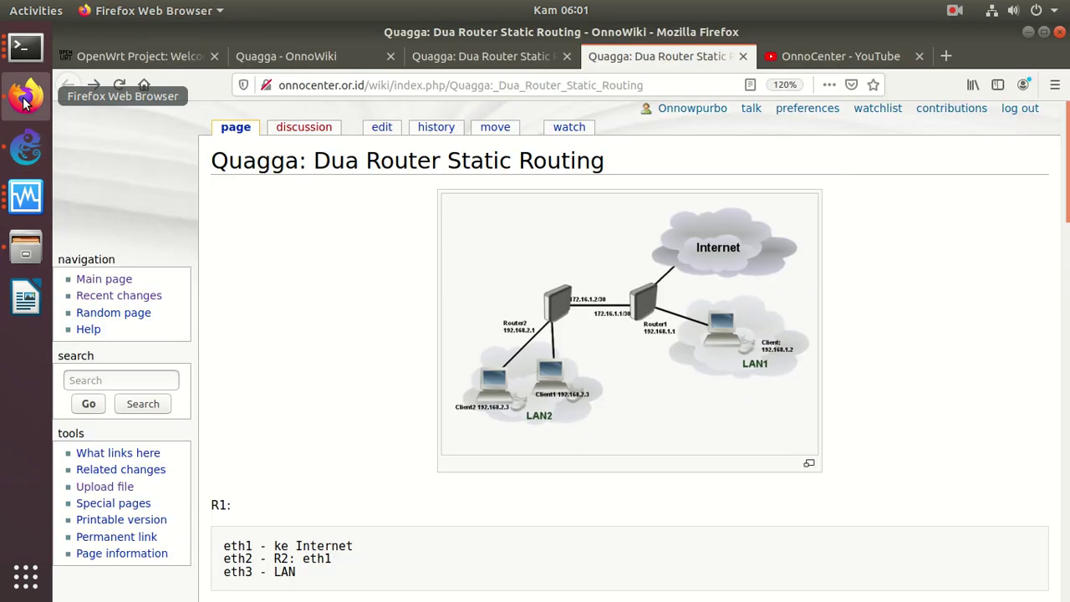
pyautogui.click(25, 197)
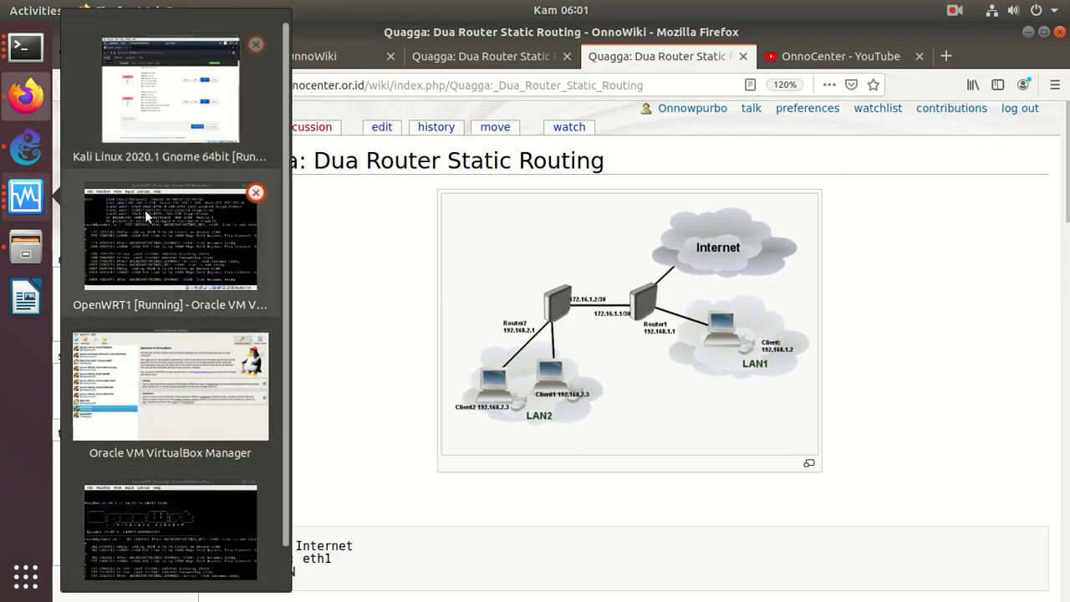
pyautogui.click(153, 116)
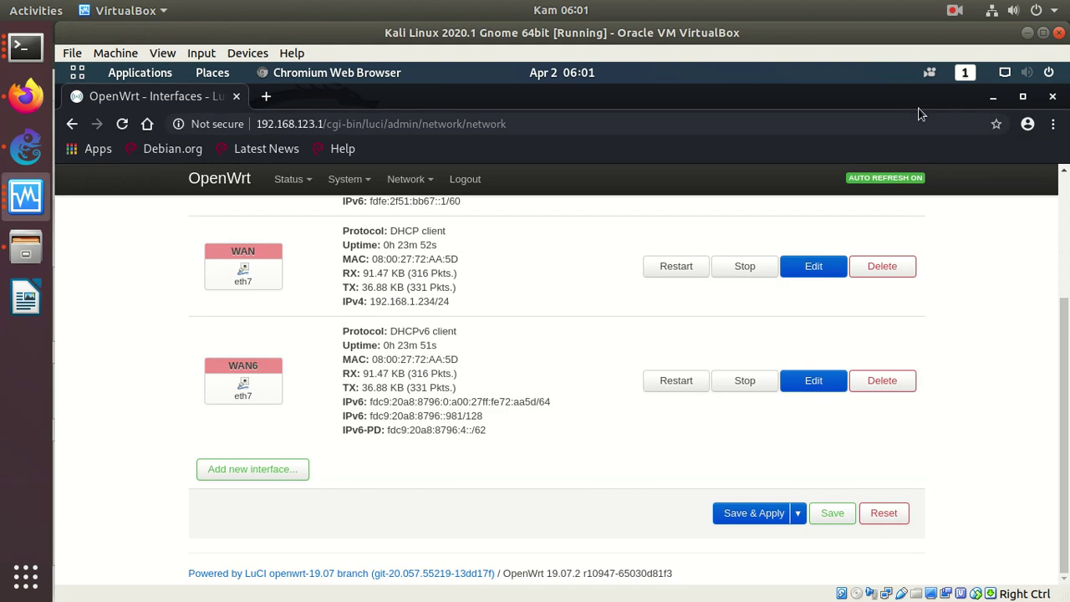
pyautogui.click(992, 97)
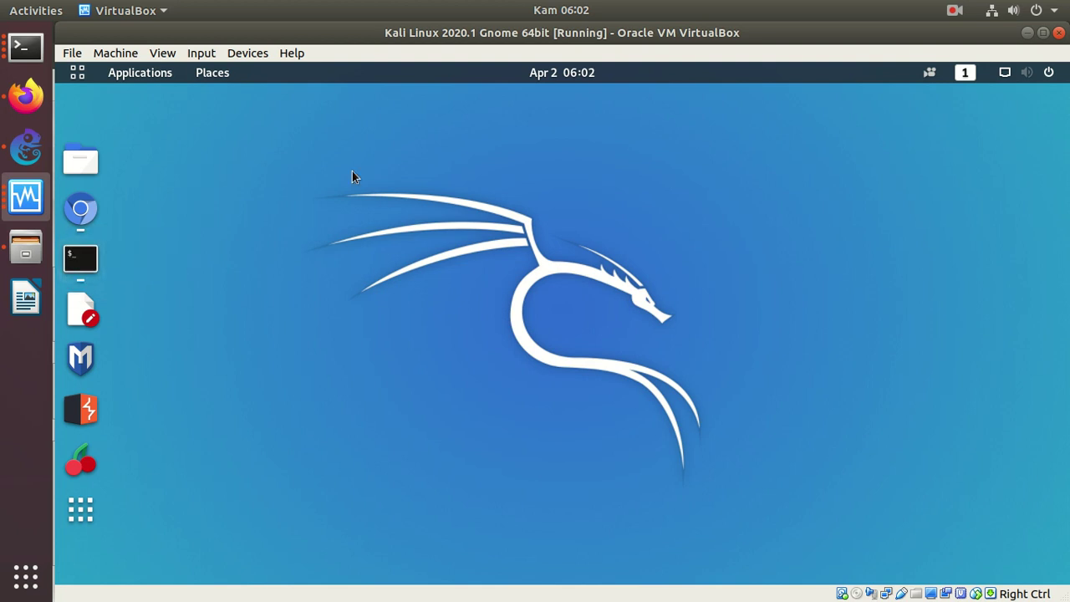
# Step: Display the Kali VM's network interface configuration with ifconfig in its terminal
pyautogui.write('ping')
pyautogui.press('BackSpace')
pyautogui.press('BackSpace')
pyautogui.press('BackSpace')
pyautogui.press('BackSpace')
pyautogui.press('BackSpace')
pyautogui.write('ifconfig')
pyautogui.press('Return')
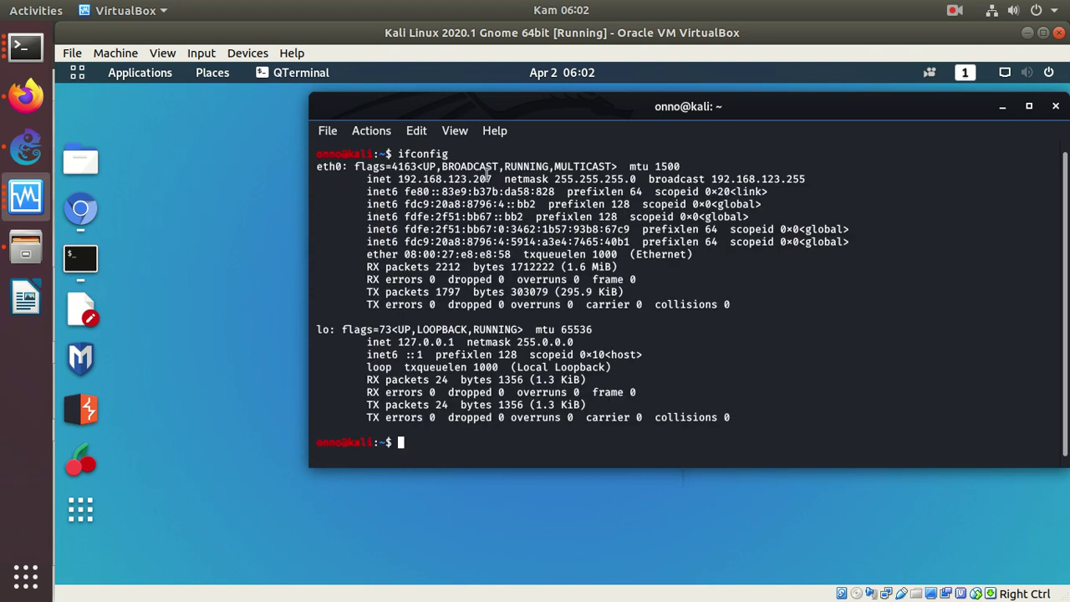
# Step: Ping the LAN gateway 192.168.123.1 from the Kali terminal, and stop the ping
pyautogui.write('ping 192.168.1')
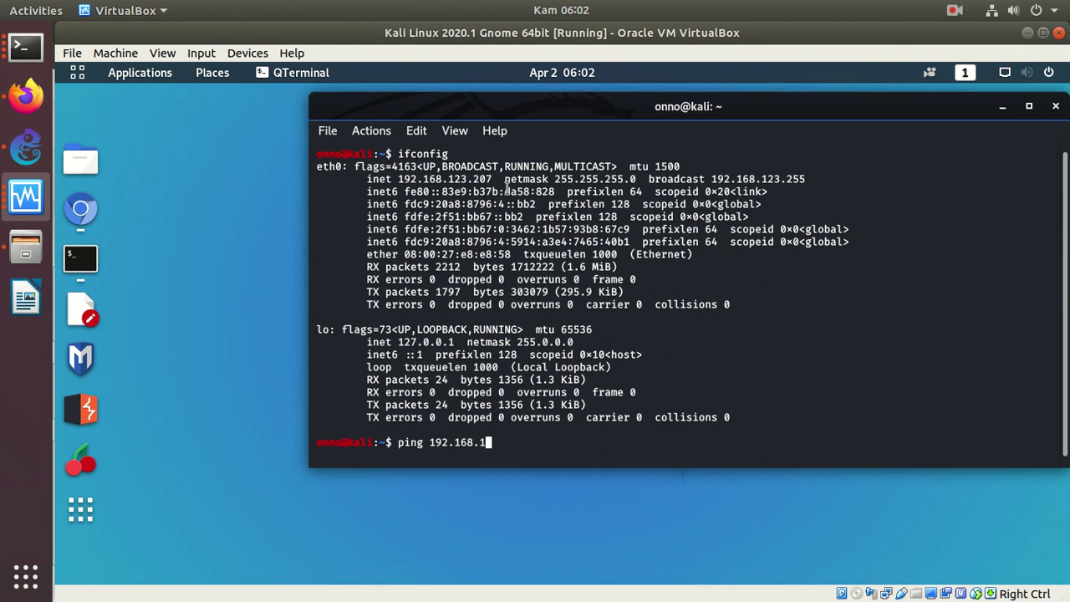
pyautogui.write('23.1')
pyautogui.press('Return')
pyautogui.hotkey('ctrl', 'c')
# Step: Ping 172.16.1.1 from the Kali terminal, and stop the ping
pyautogui.press('Up')
pyautogui.press('BackSpace')
pyautogui.press('BackSpace')
pyautogui.press('BackSpace')
pyautogui.press('BackSpace')
pyautogui.press('BackSpace')
pyautogui.press('BackSpace')
pyautogui.press('BackSpace')
pyautogui.press('BackSpace')
pyautogui.press('BackSpace')
pyautogui.press('BackSpace')
pyautogui.press('BackSpace')
pyautogui.press('BackSpace')
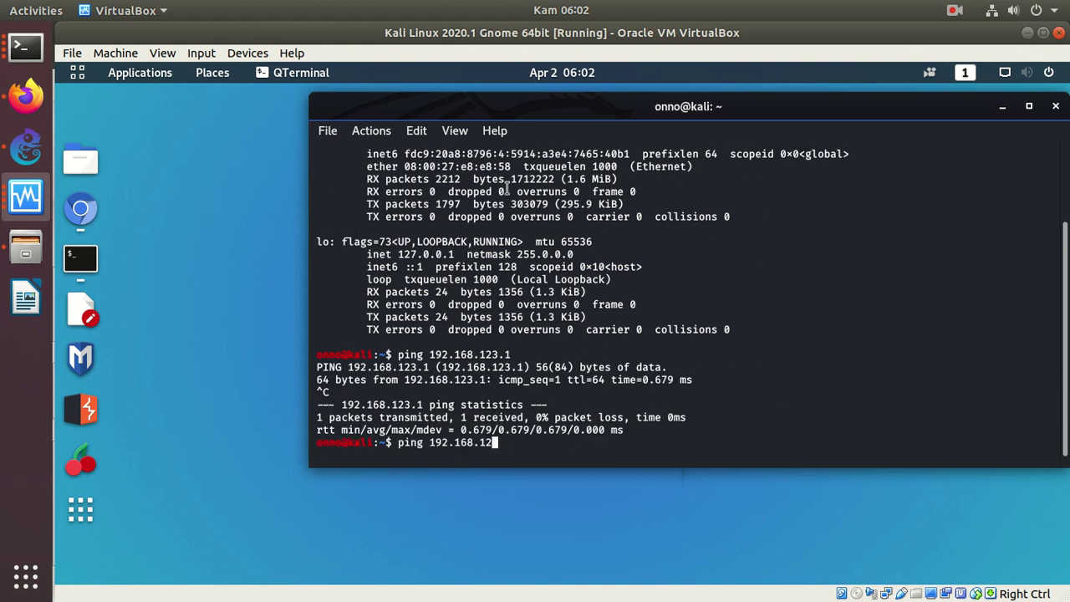
pyautogui.write('72.16.1.1')
pyautogui.press('Return')
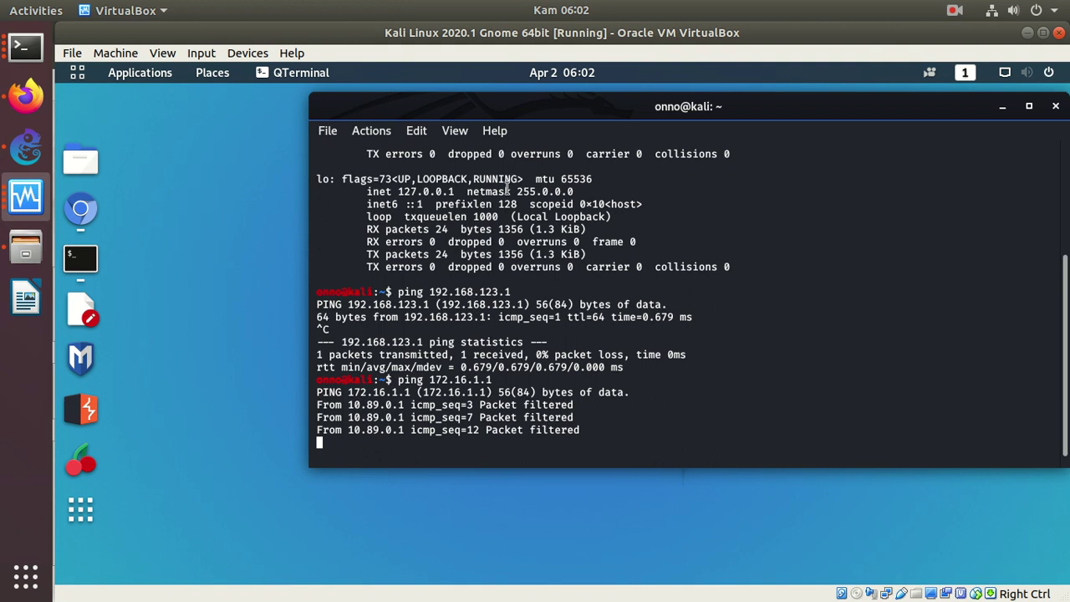
pyautogui.hotkey('ctrl', 'c')
# Step: Ping 172.16.1.2 from the Kali terminal, and stop the ping
pyautogui.press('Up')
pyautogui.press('BackSpace')
pyautogui.press('BackSpace')
pyautogui.press('BackSpace')
pyautogui.press('BackSpace')
pyautogui.press('BackSpace')
pyautogui.press('BackSpace')
pyautogui.press('BackSpace')
pyautogui.press('BackSpace')
pyautogui.press('BackSpace')
pyautogui.write('72.16.1.2')
pyautogui.press('Return')
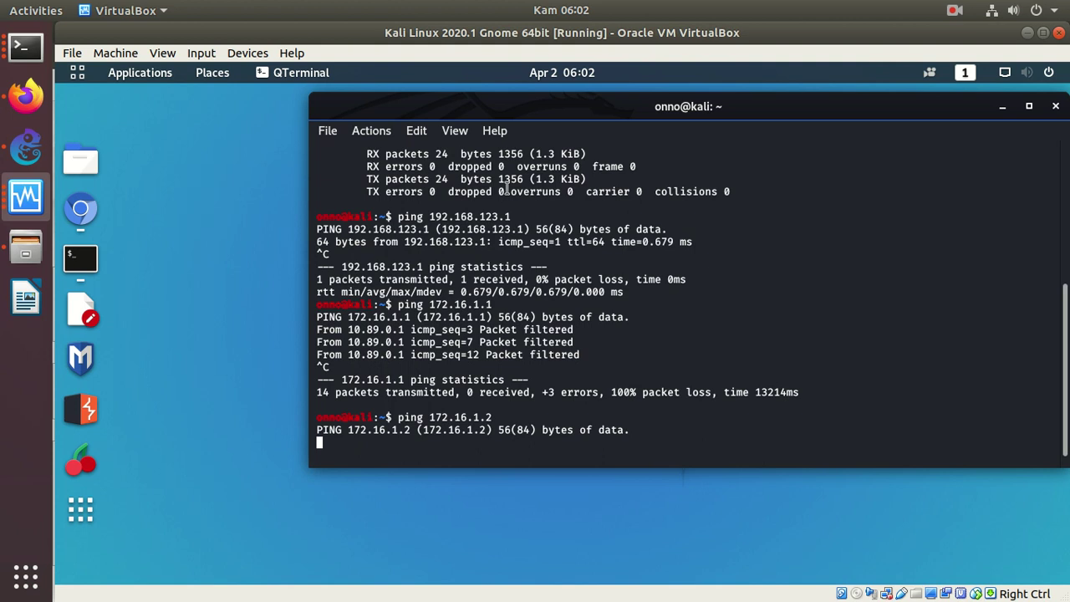
pyautogui.hotkey('ctrl', 'c')
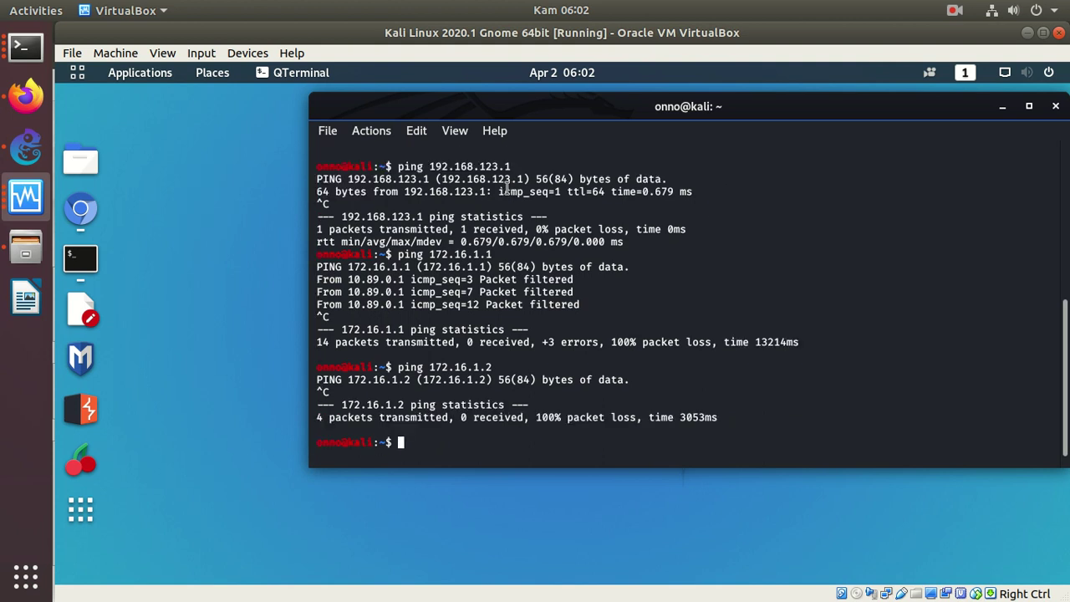
# Step: Restore the LuCI browser in Kali, switch to the OpenWRT1-1 console, and try to run reboot from the Quagga shell
pyautogui.click(80, 210)
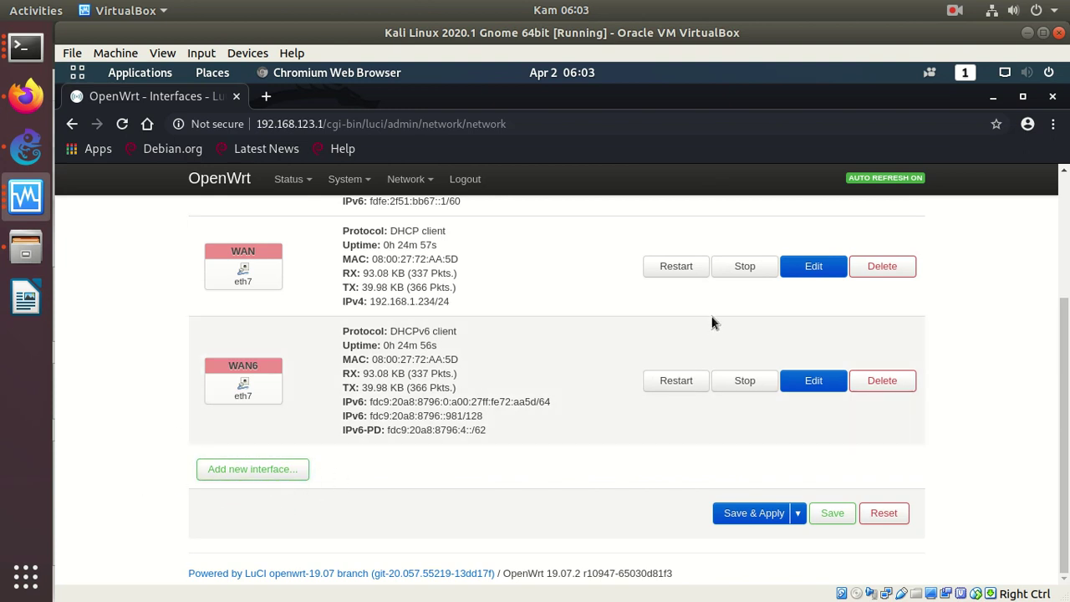
pyautogui.click(26, 47)
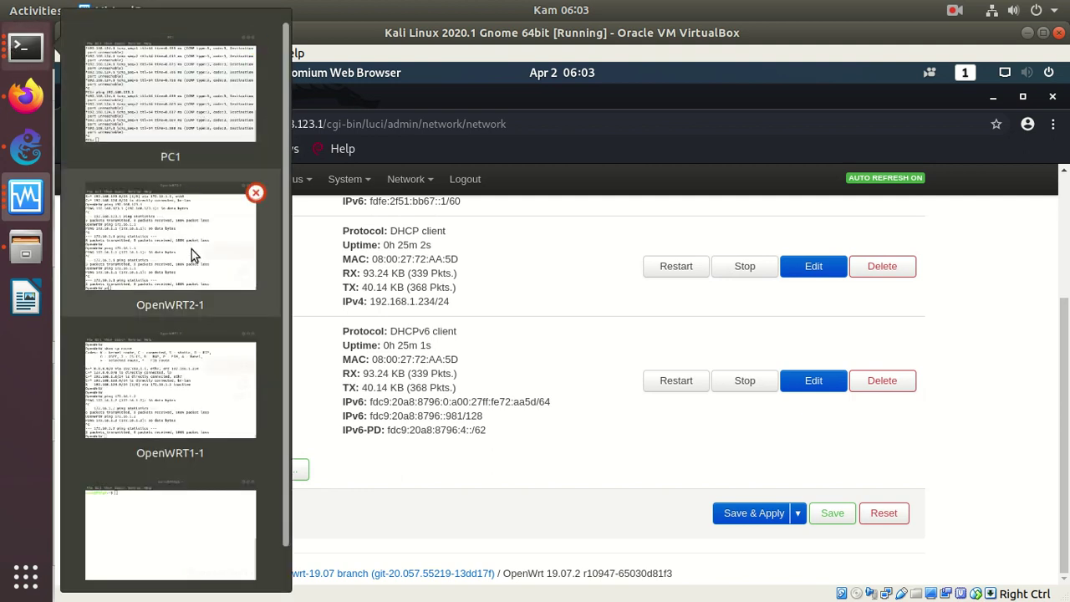
pyautogui.click(188, 390)
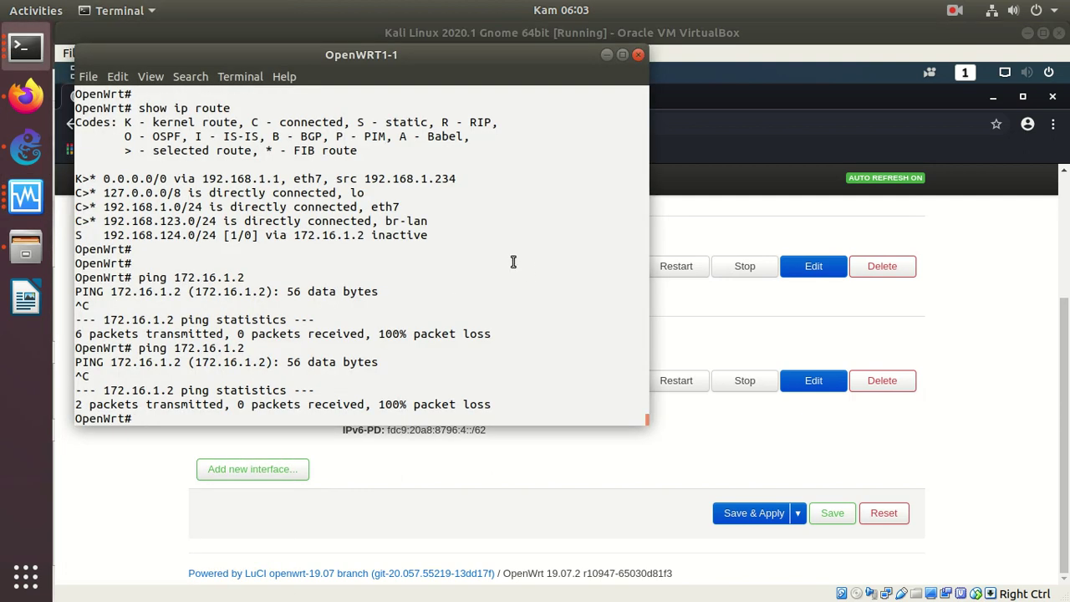
pyautogui.press('Return')
pyautogui.press('Return')
pyautogui.press('Return')
pyautogui.write('reboot')
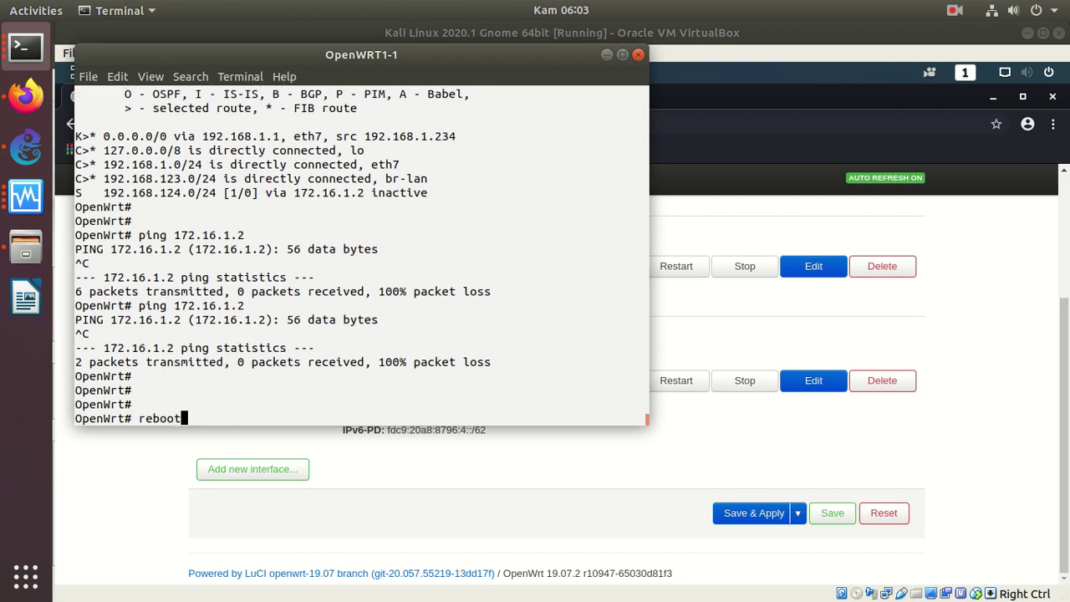
pyautogui.press('Return')
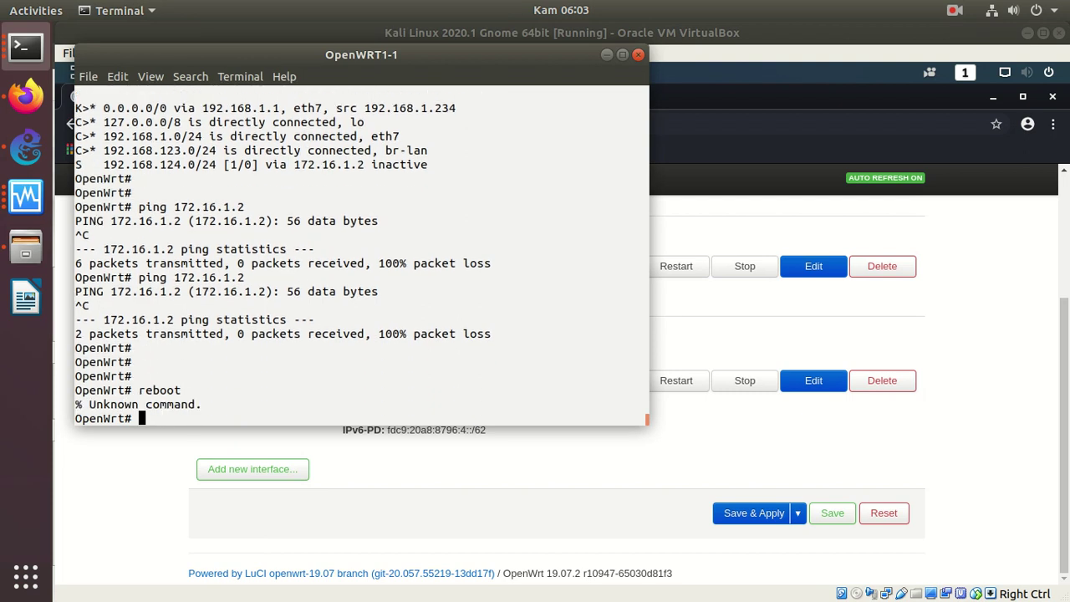
# Step: Save the OpenWRT1-1 routing configuration with write, and exit the Quagga shell
pyautogui.write('write')
pyautogui.press('Return')
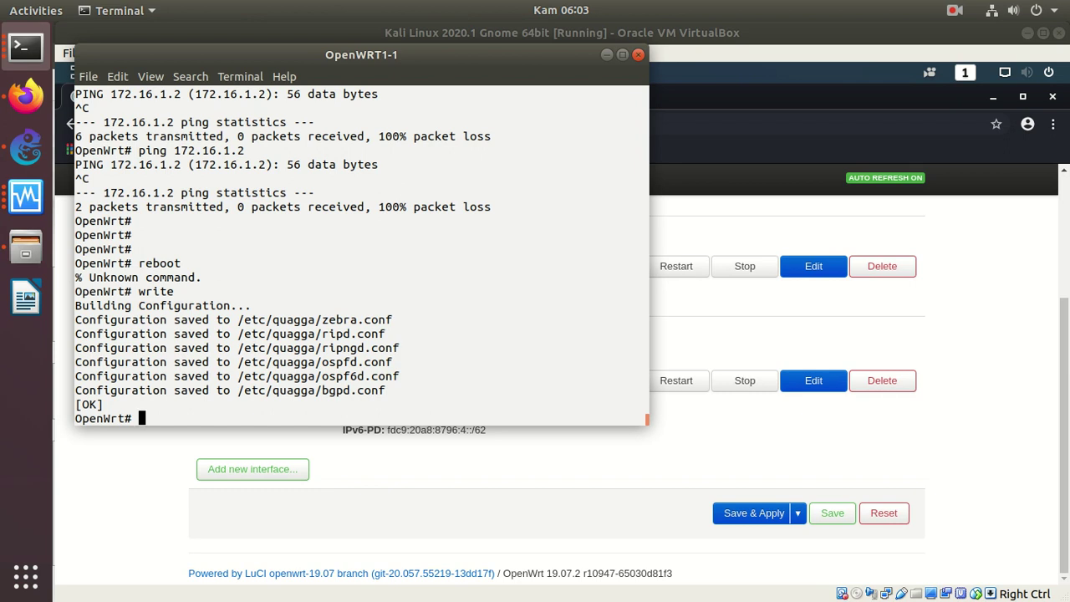
pyautogui.write('quit')
pyautogui.press('BackSpace')
pyautogui.press('BackSpace')
pyautogui.press('BackSpace')
pyautogui.press('BackSpace')
pyautogui.write('exit')
pyautogui.press('Return')
# Step: Reboot OpenWRT1-1 from its system shell and activate the console once it has restarted
pyautogui.write('reboot')
pyautogui.press('Return')
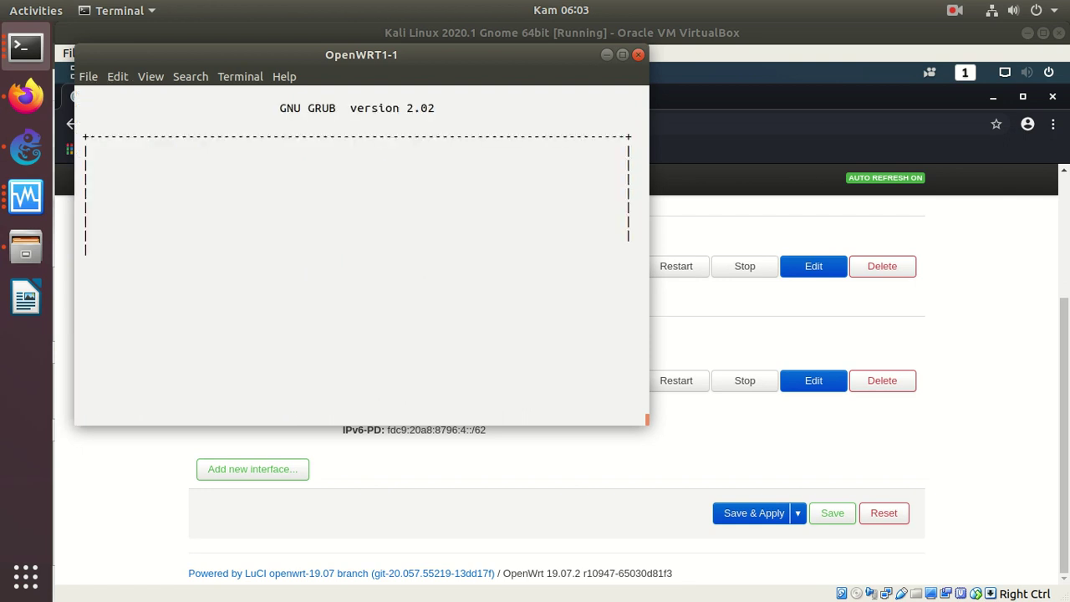
pyautogui.press('Return')
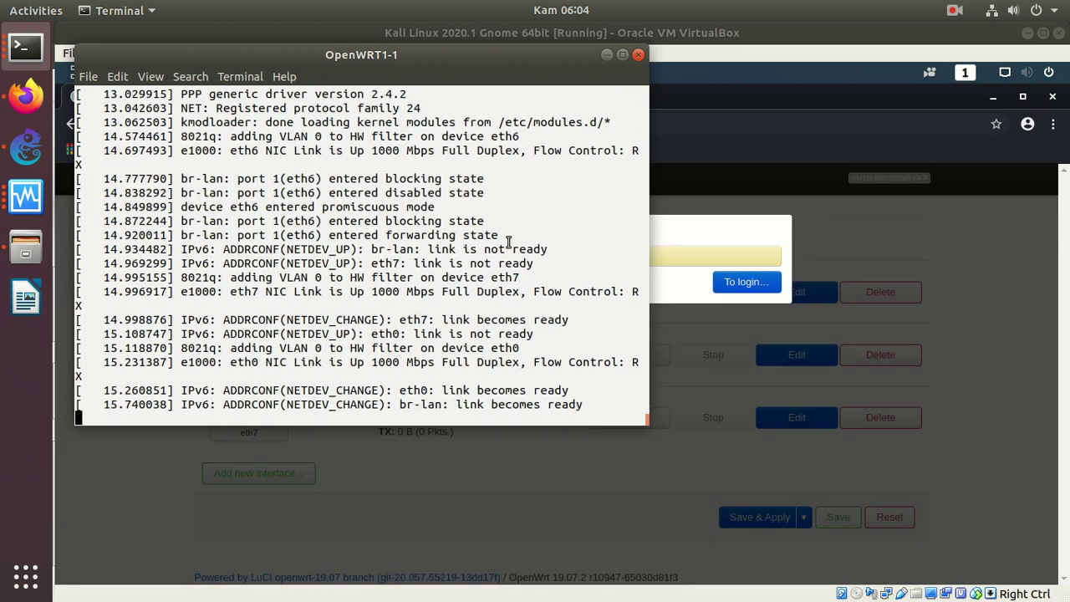
pyautogui.press('Return')
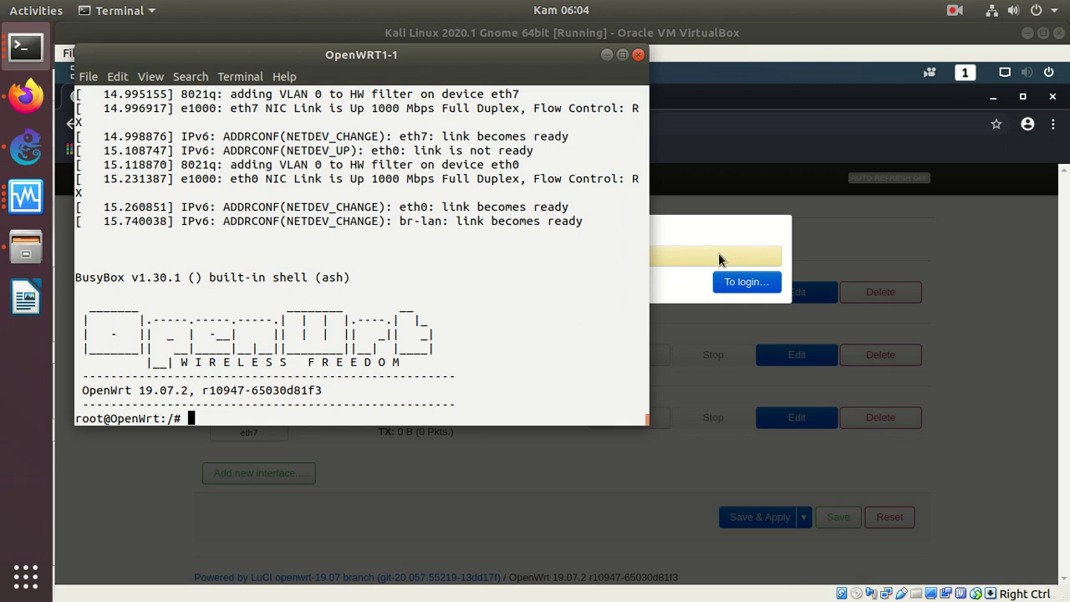
# Step: Return to the LuCI login page in Kali and log in as root with the account password
pyautogui.click(737, 285)
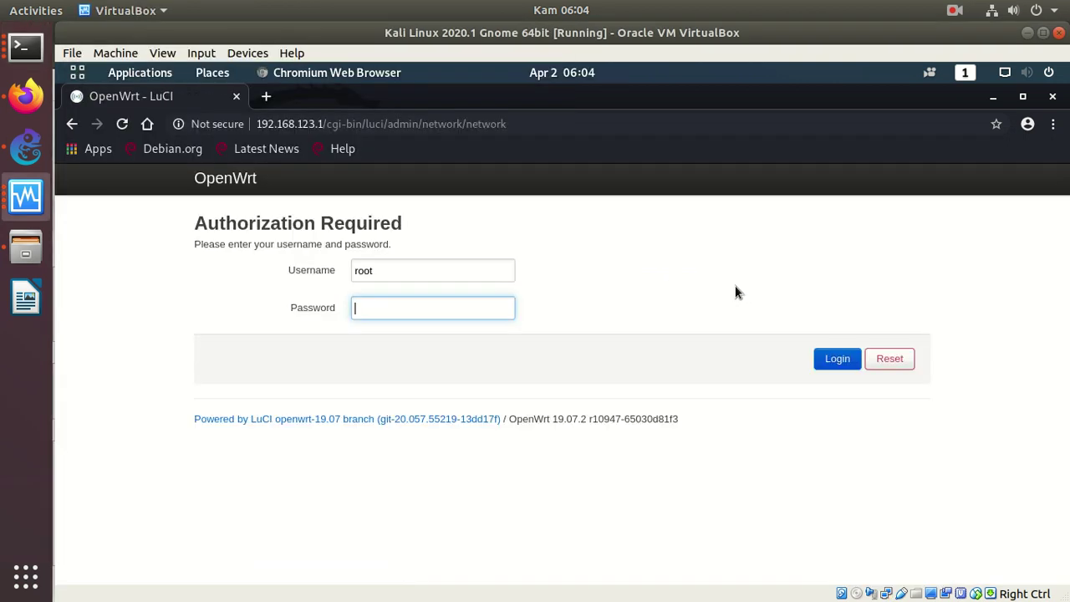
pyautogui.write('••')
pyautogui.click(836, 360)
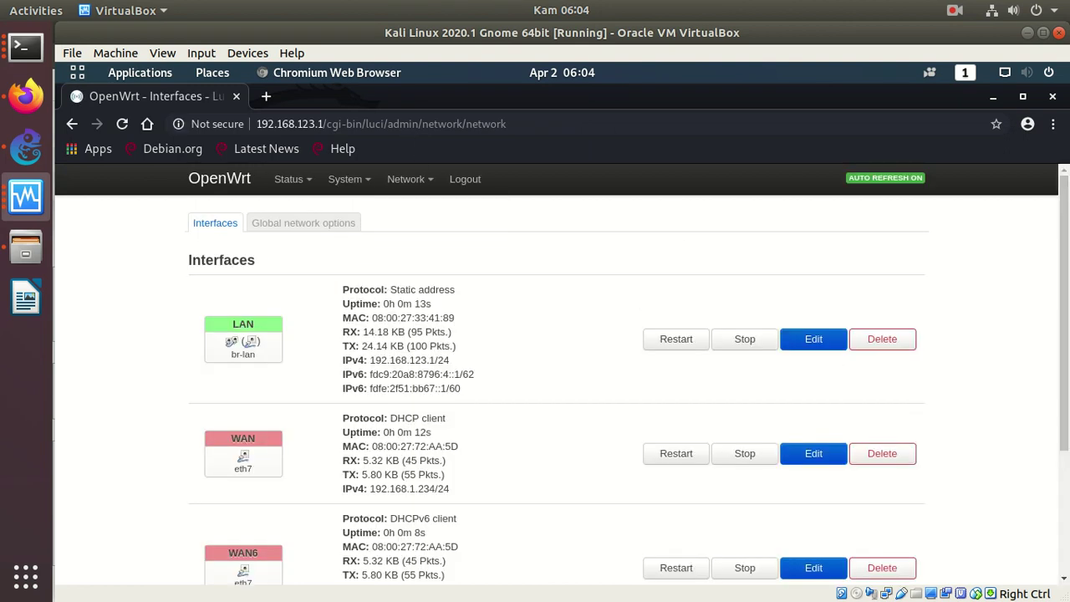
# Step: Reload the LuCI Interfaces page and examine the LAN, WAN and WAN6 entries after the reboot
pyautogui.scroll(-2, 1049, 321)
pyautogui.scroll(-2, 1049, 320)
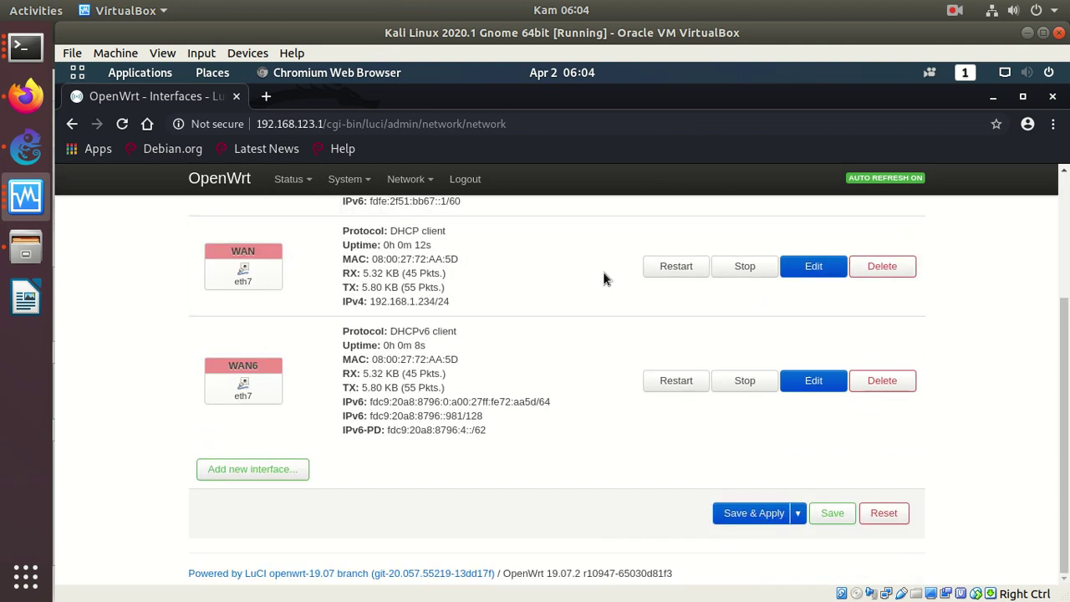
pyautogui.click(122, 123)
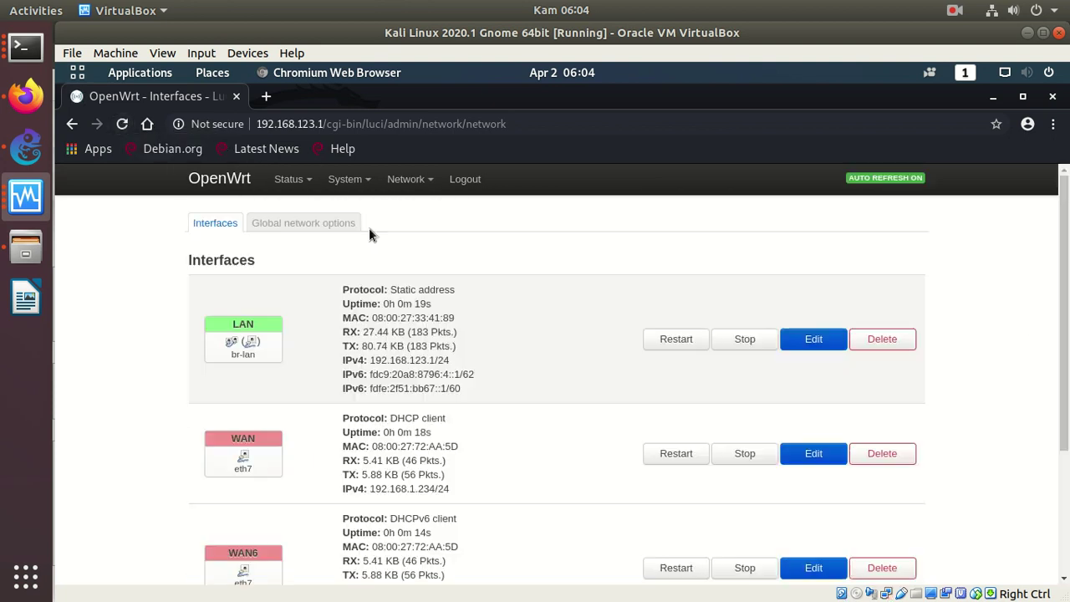
pyautogui.scroll(-4, 549, 341)
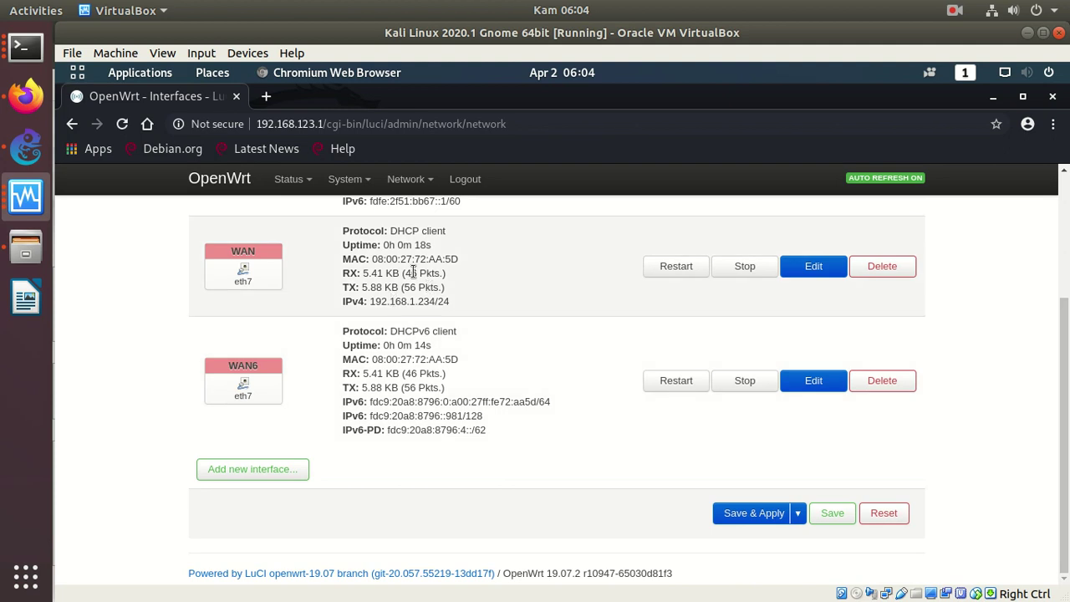
# Step: Switch to the OpenWRT1-1 console and enter the Quagga shell with vtysh
pyautogui.click(27, 47)
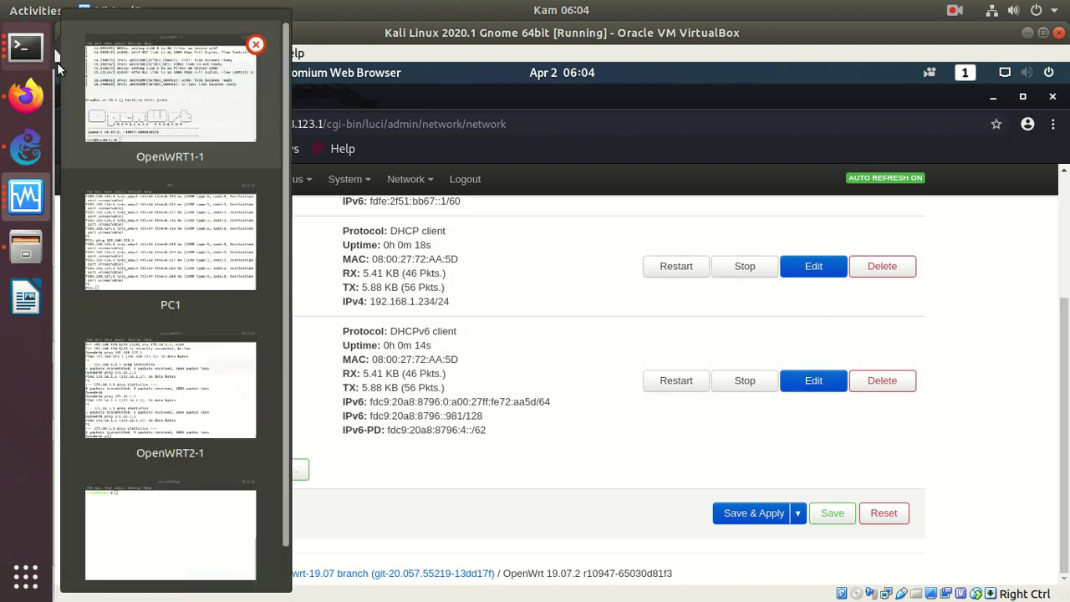
pyautogui.click(162, 93)
pyautogui.write('vtysh')
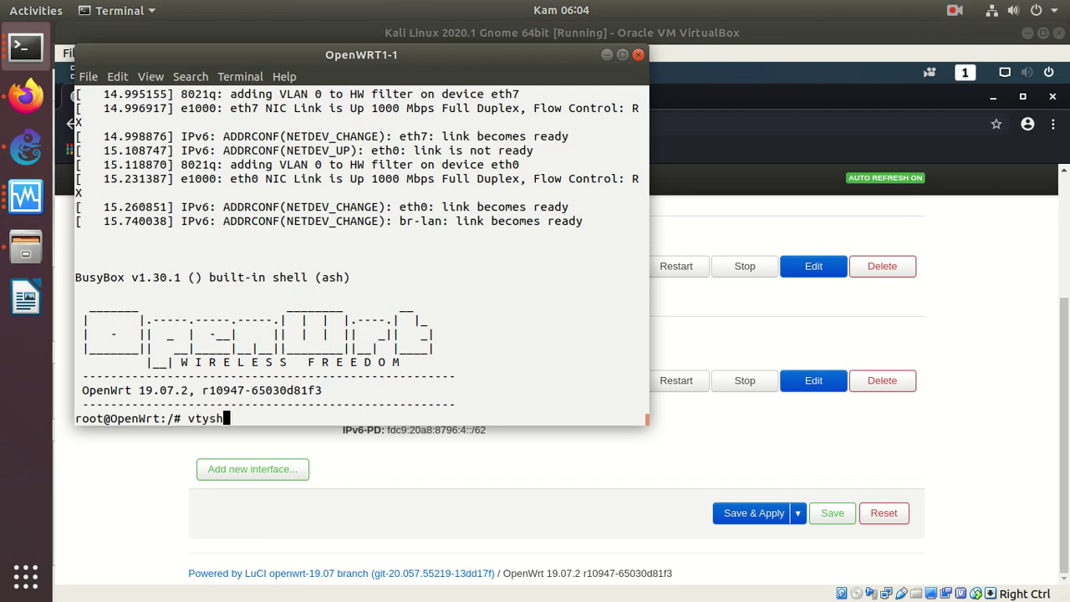
pyautogui.press('Return')
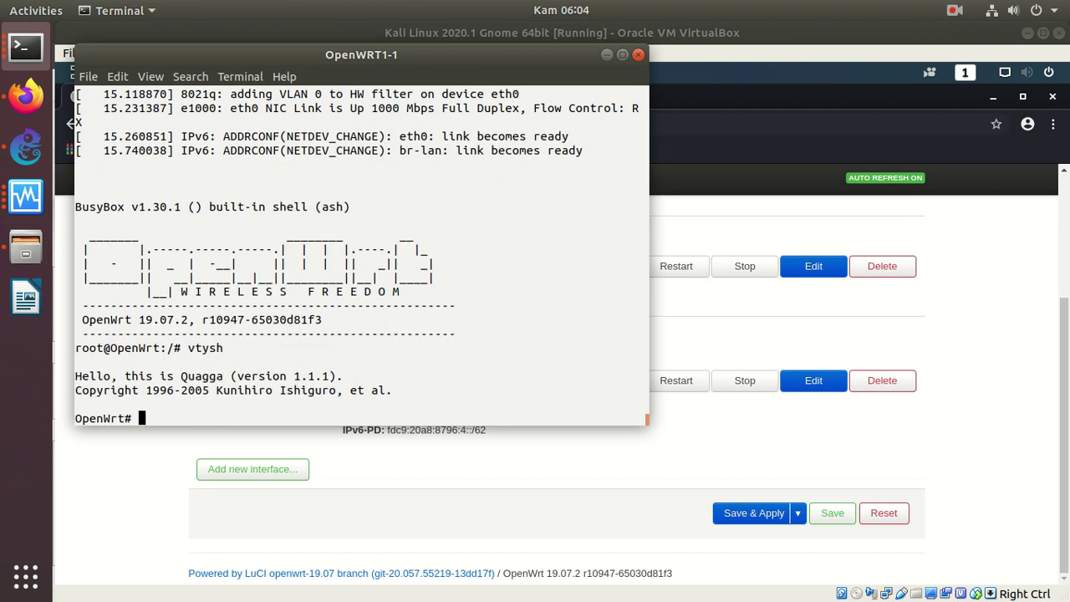
# Step: List the OpenWRT1-1 routing table with show ip route and examine the 192.168.123.0/24 entry
pyautogui.write('show p')
pyautogui.press('BackSpace')
pyautogui.write('ip r')
pyautogui.press('BackSpace')
pyautogui.press('BackSpace')
pyautogui.press('BackSpace')
pyautogui.press('BackSpace')
pyautogui.press('BackSpace')
pyautogui.write('ip r')
pyautogui.press('Tab')
pyautogui.press('Tab')
pyautogui.press('Tab')
pyautogui.write('pf')
pyautogui.press('BackSpace')
pyautogui.press('BackSpace')
pyautogui.write('o')
pyautogui.press('Tab')
pyautogui.press('Return')
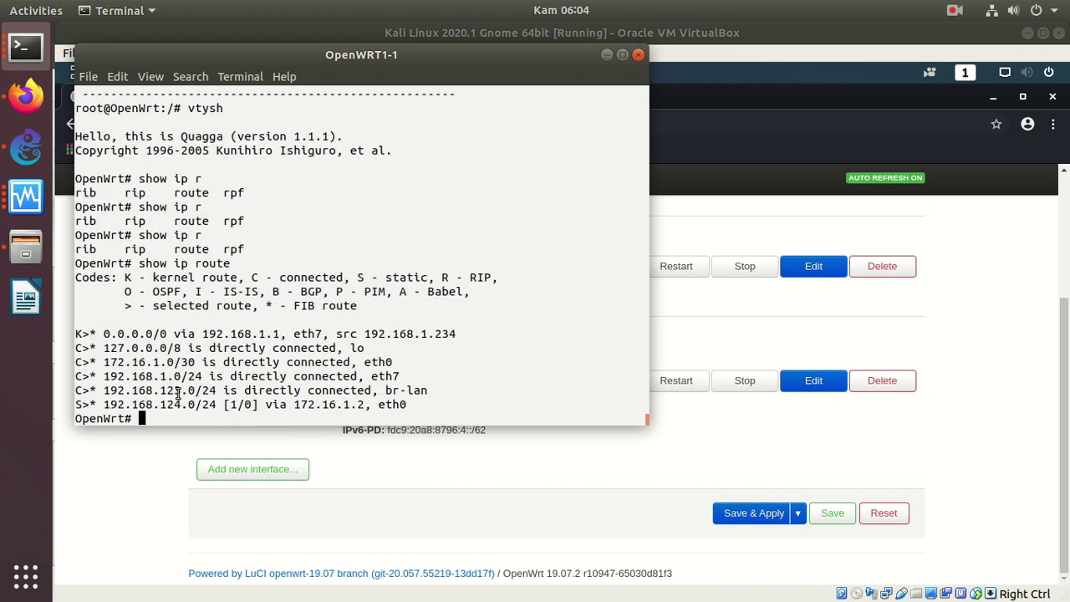
pyautogui.moveTo(440, 390); pyautogui.dragTo(104, 393)
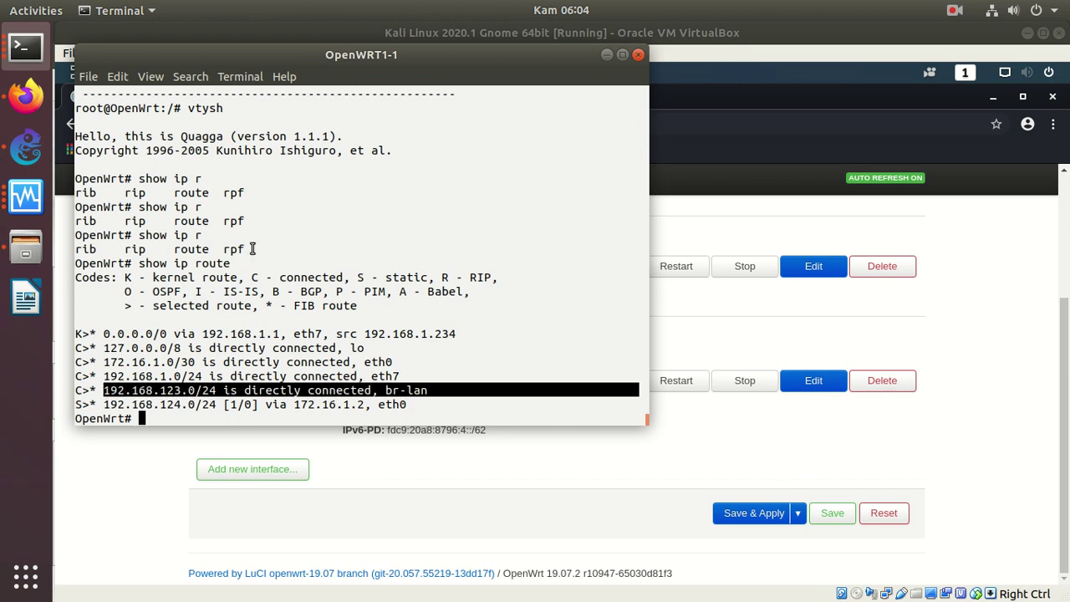
# Step: Switch to the terminal inside the Kali virtual machine and clear its screen
pyautogui.hotkey('alt', 'Tab')
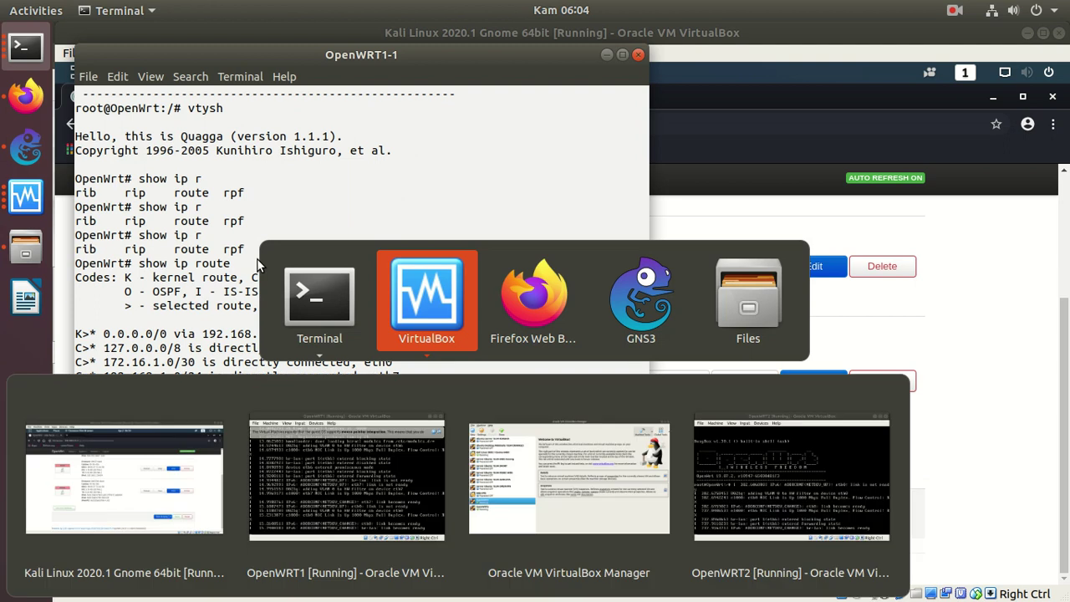
pyautogui.hotkey('alt', 'Tab')
pyautogui.hotkey('alt', 'Tab')
pyautogui.hotkey('alt', 'Tab')
pyautogui.hotkey('alt', 'Tab')
pyautogui.hotkey('alt', 'Tab')
pyautogui.hotkey('alt', 'Tab')
pyautogui.hotkey('alt', 'Tab')
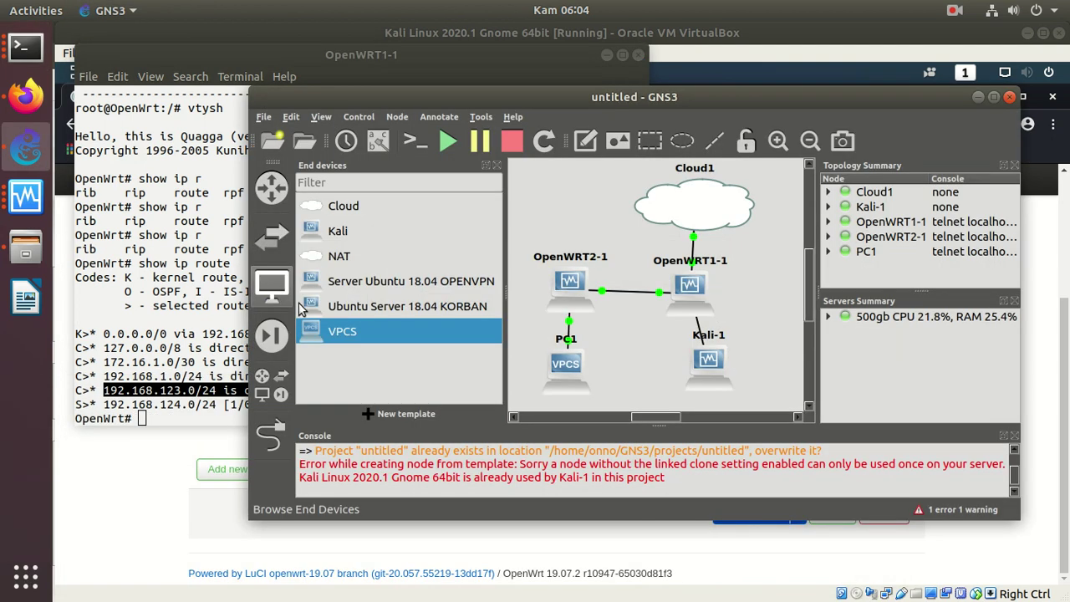
pyautogui.click(26, 195)
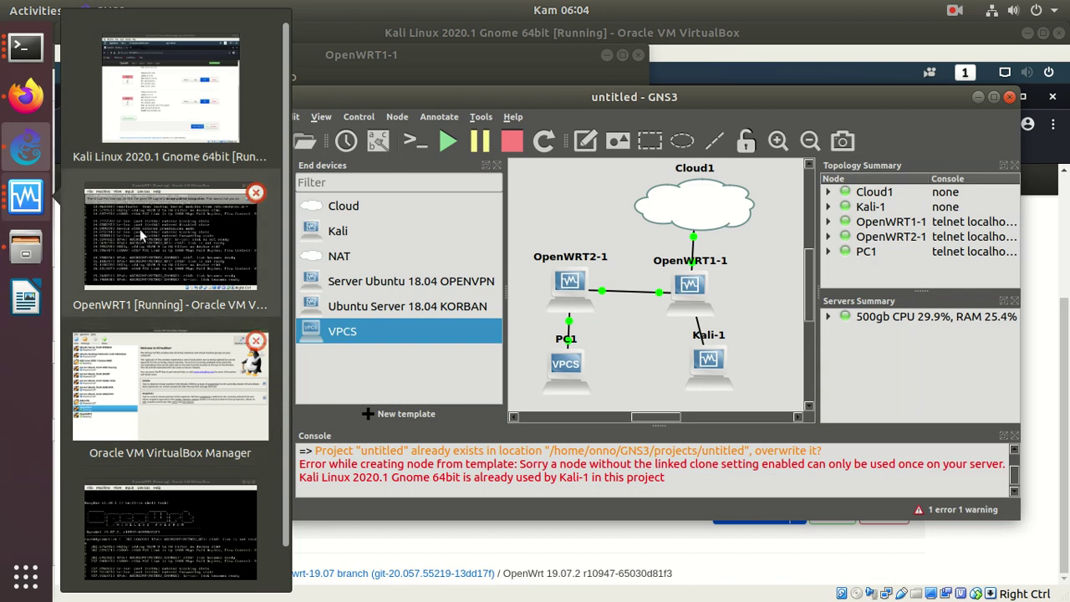
pyautogui.click(162, 116)
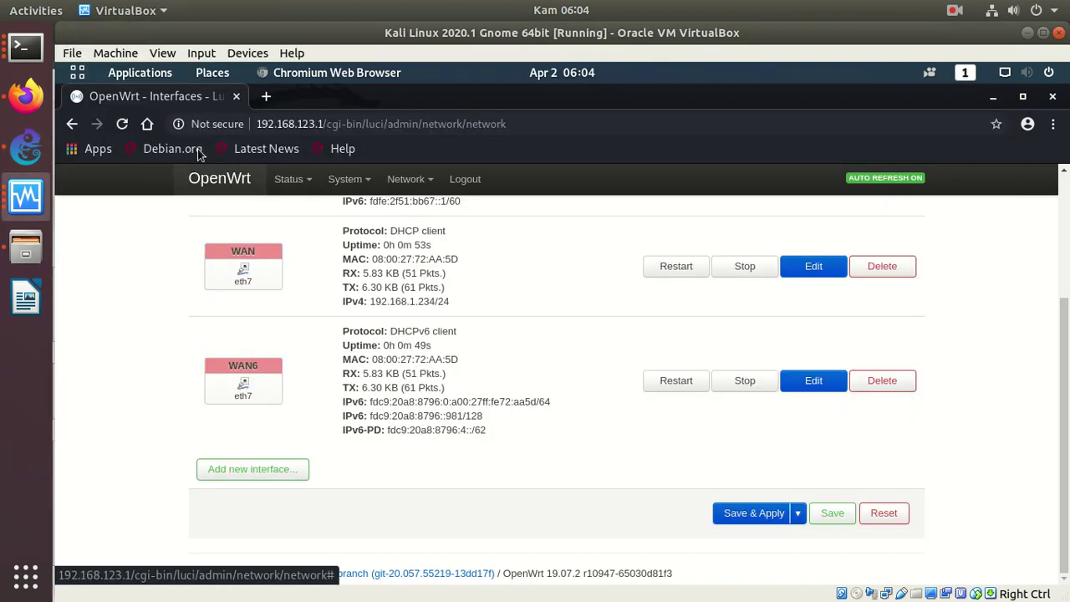
pyautogui.hotkey('alt', 'Tab')
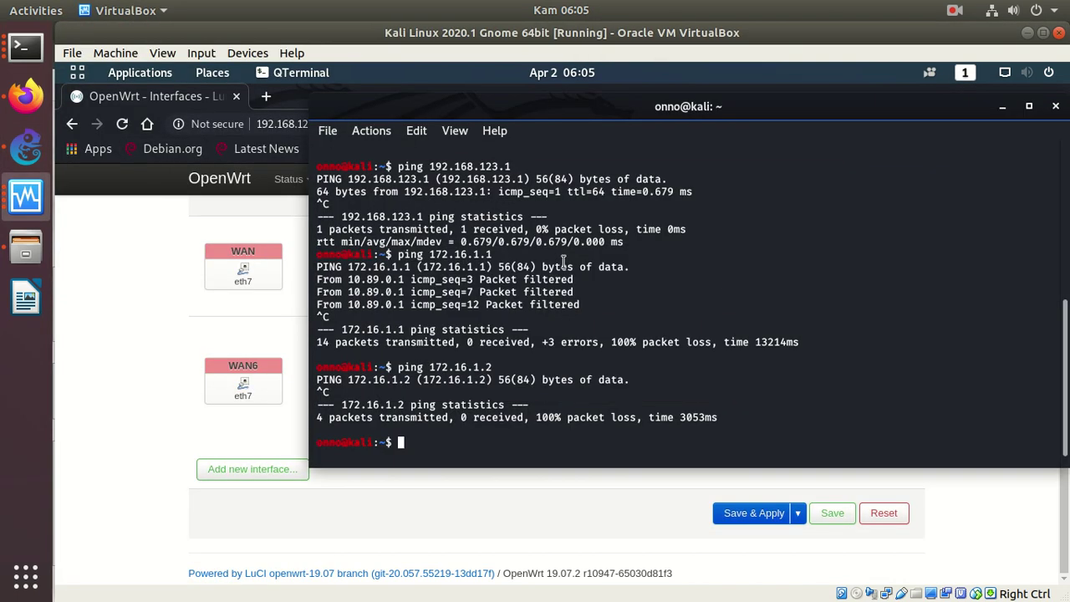
pyautogui.write('clear')
pyautogui.press('Return')
# Step: Ping the router's LAN address 192.168.123.1 from Kali, and stop the ping after a few packets
pyautogui.write('ping 192.168')
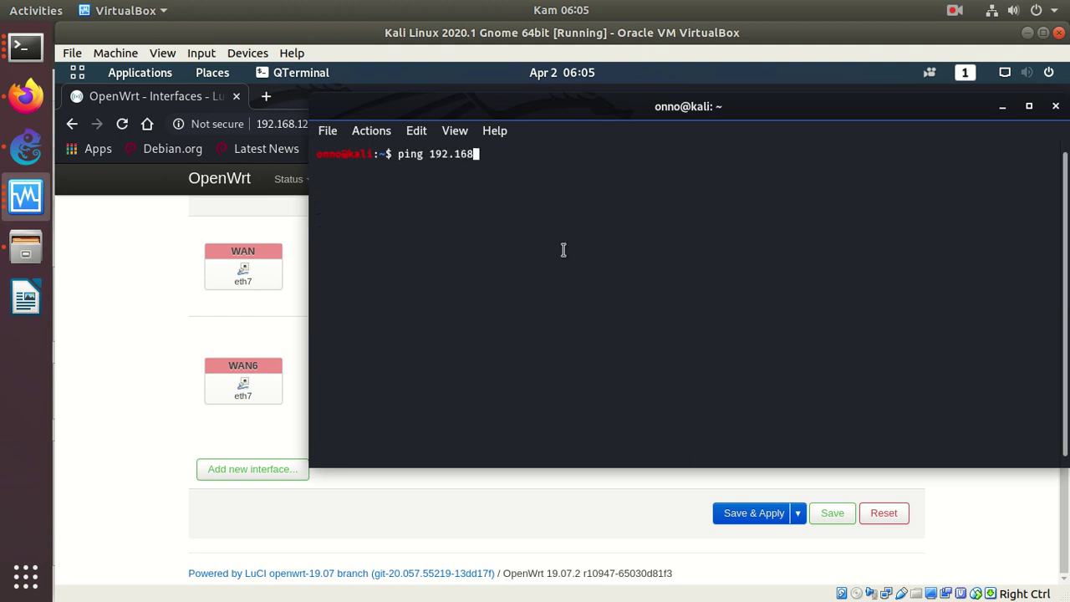
pyautogui.write('.123.1')
pyautogui.press('Return')
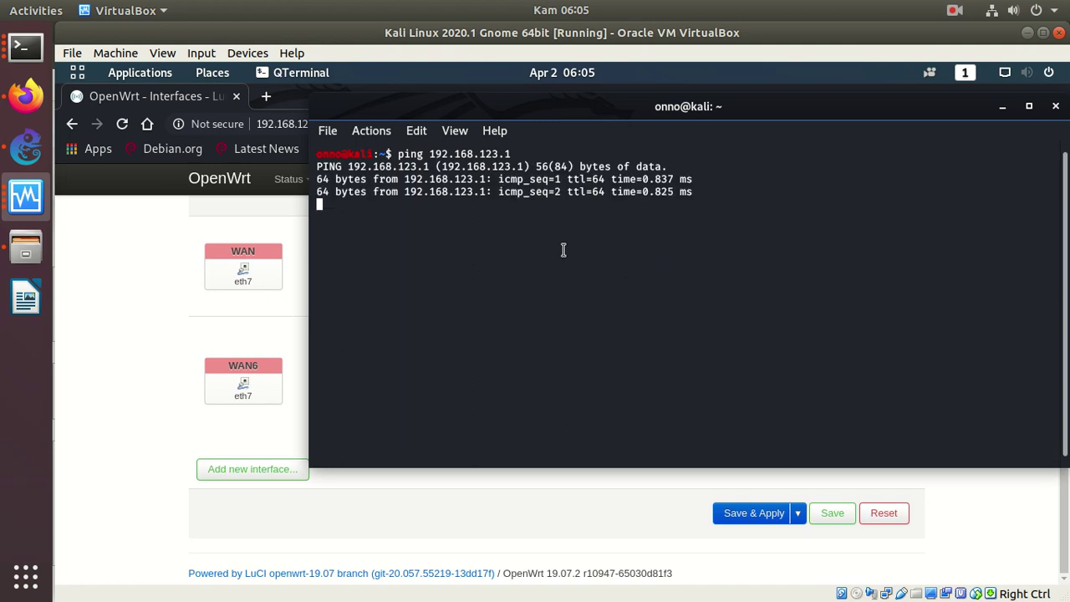
pyautogui.hotkey('ctrl', 'c')
# Step: Ping 172.16.1.1, the OpenWRT1-1 end of the router link, from Kali, and stop the ping
pyautogui.press('Up')
pyautogui.press('BackSpace')
pyautogui.press('BackSpace')
pyautogui.press('BackSpace')
pyautogui.press('BackSpace')
pyautogui.press('BackSpace')
pyautogui.press('BackSpace')
pyautogui.press('BackSpace')
pyautogui.press('BackSpace')
pyautogui.press('BackSpace')
pyautogui.press('BackSpace')
pyautogui.press('BackSpace')
pyautogui.press('BackSpace')
pyautogui.write('72.16.1.1')
pyautogui.press('Return')
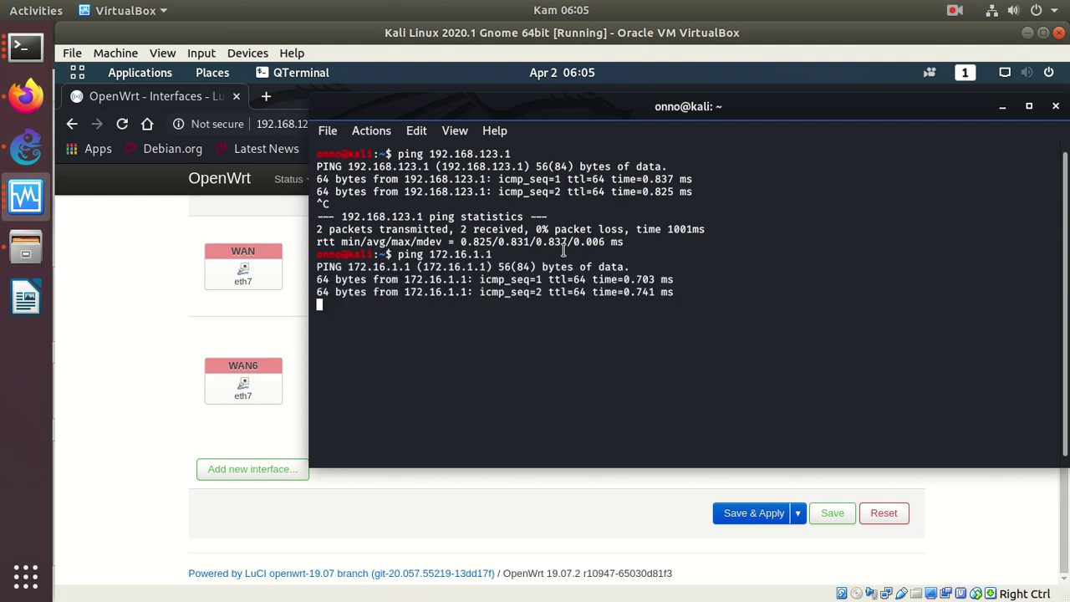
pyautogui.hotkey('ctrl', 'c')
# Step: Ping 172.16.1.2, the OpenWRT2-1 end of the router link, from Kali, and stop the ping
pyautogui.press('Up')
pyautogui.press('BackSpace')
pyautogui.press('BackSpace')
pyautogui.press('BackSpace')
pyautogui.write('2')
pyautogui.press('BackSpace')
pyautogui.write('1.2')
pyautogui.press('Return')
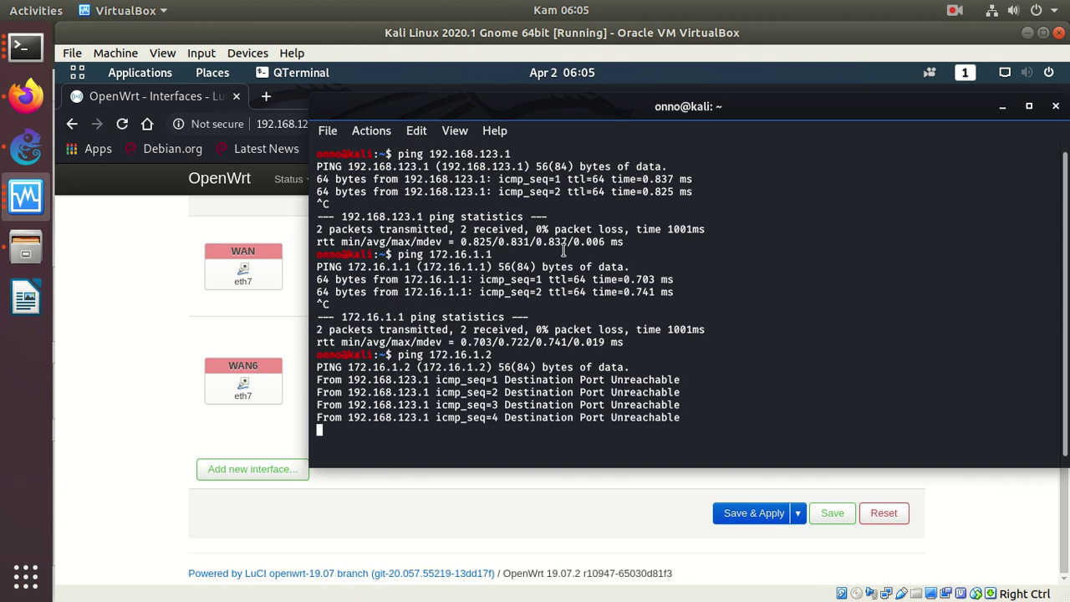
pyautogui.hotkey('ctrl', 'c')
# Step: Ping the upstream gateway 192.168.1.1 from Kali, and stop the ping after several packets
pyautogui.press('Up')
pyautogui.press('BackSpace')
pyautogui.press('BackSpace')
pyautogui.press('BackSpace')
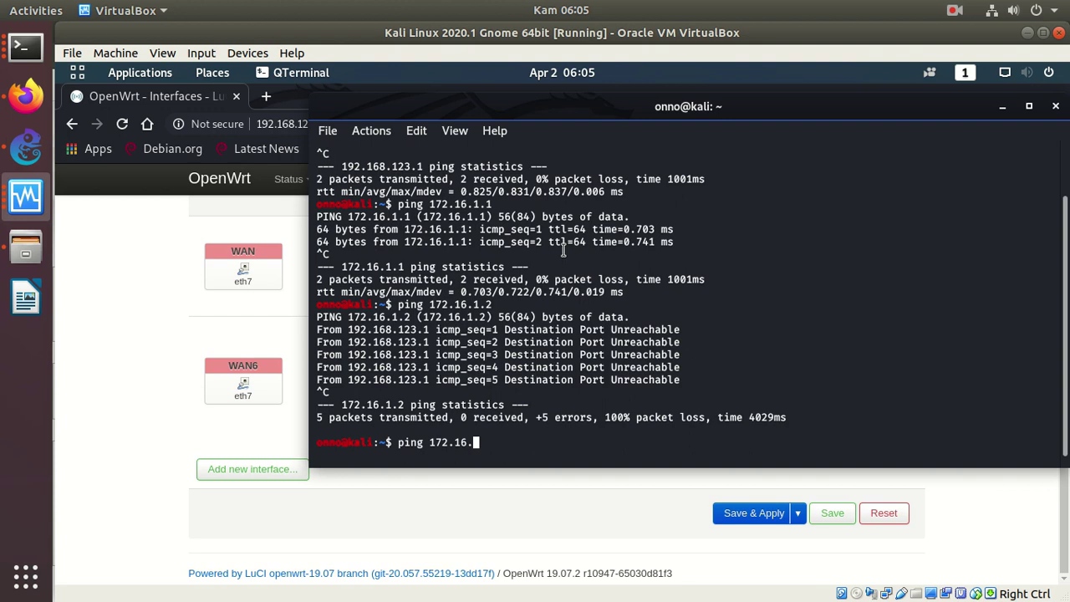
pyautogui.press('BackSpace')
pyautogui.press('BackSpace')
pyautogui.press('BackSpace')
pyautogui.press('BackSpace')
pyautogui.press('BackSpace')
pyautogui.press('BackSpace')
pyautogui.write('92.168.1.1')
pyautogui.press('Return')
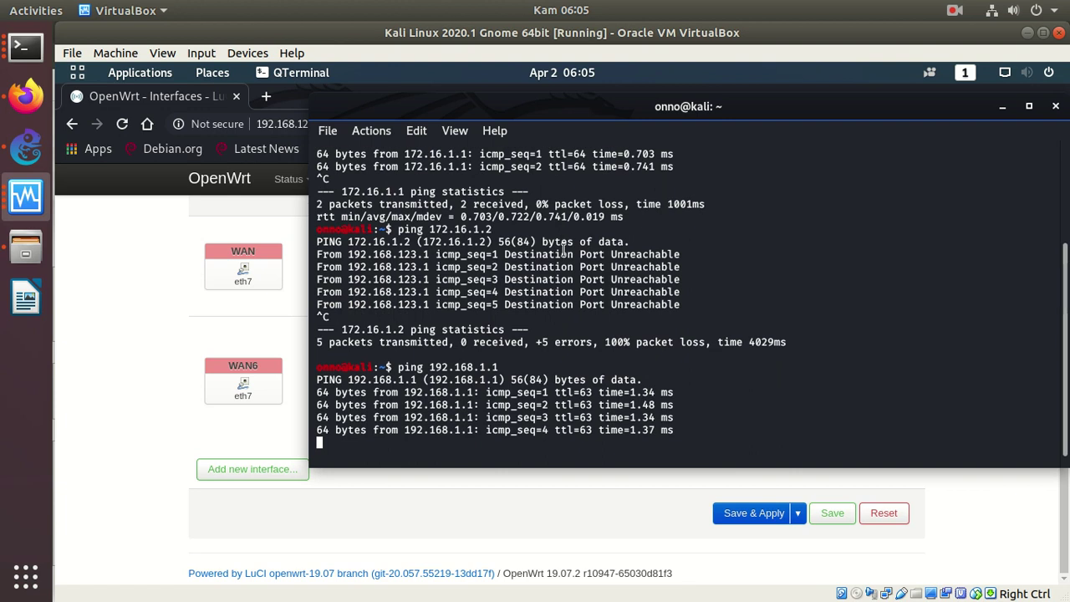
pyautogui.hotkey('ctrl', 'c')
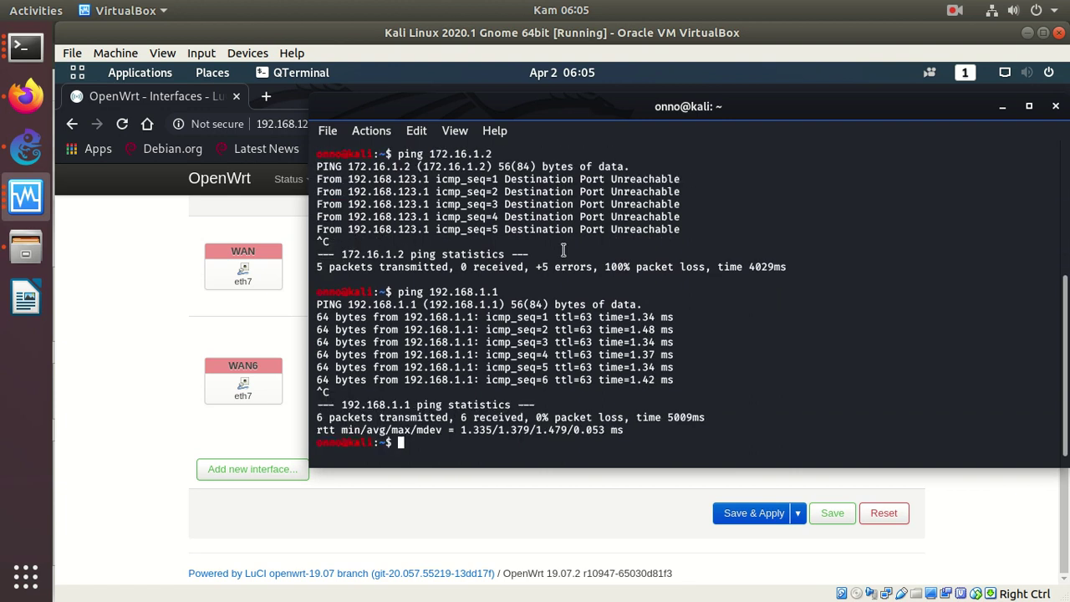
# Step: Ping 192.168.0.222 from Kali, and stop the ping after a few packets
pyautogui.press('Up')
pyautogui.press('BackSpace')
pyautogui.press('BackSpace')
pyautogui.press('BackSpace')
pyautogui.write('0.222')
pyautogui.press('Return')
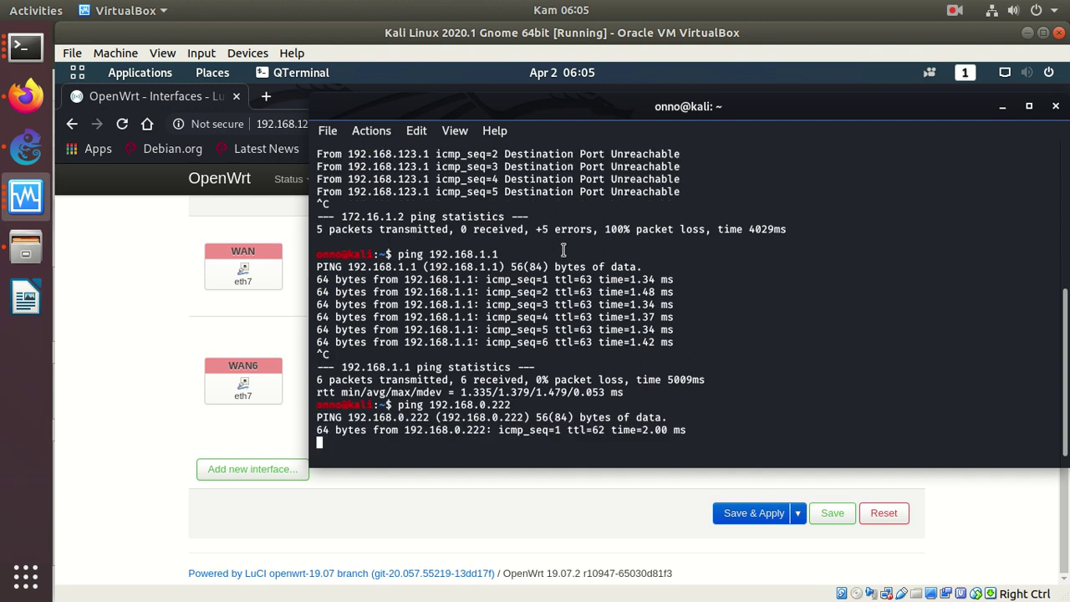
pyautogui.hotkey('ctrl', 'c')
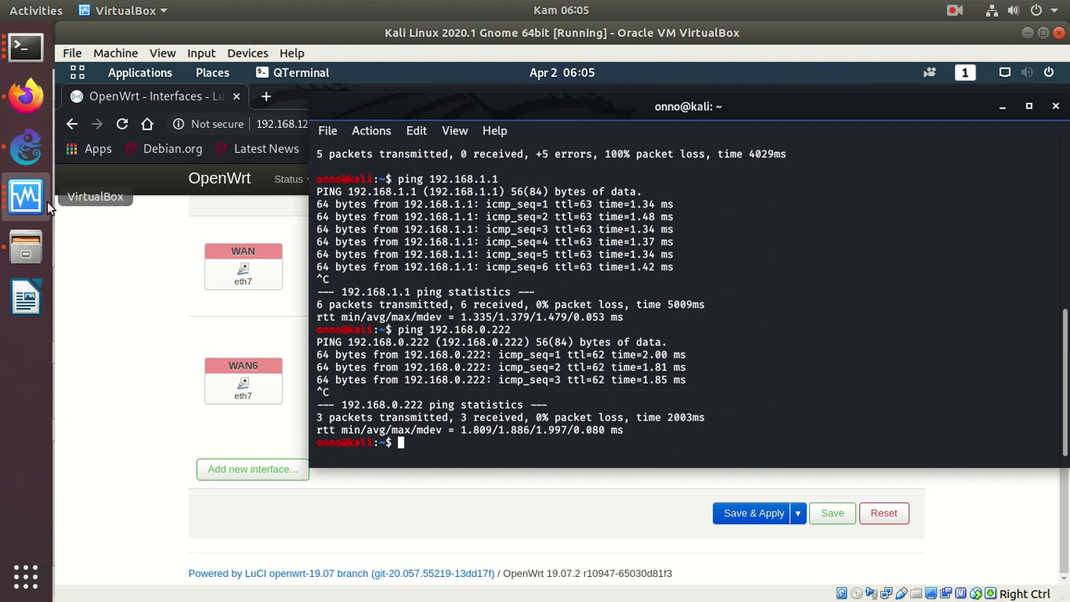
# Step: Switch to the OpenWRT2-1 console and ping its own link address 172.16.1.2 twice, stopping each run
pyautogui.click(27, 46)
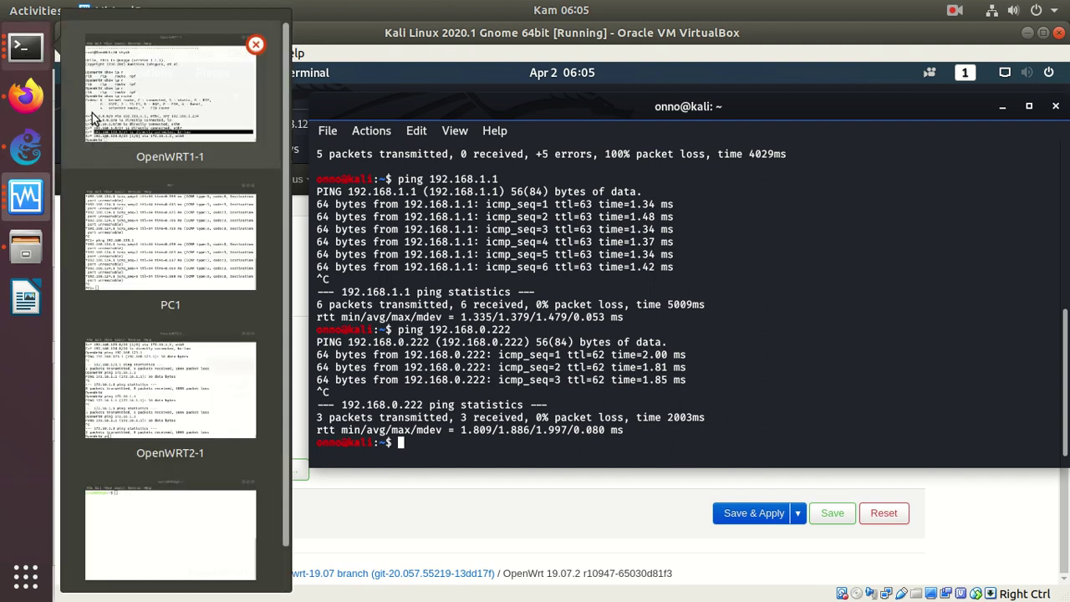
pyautogui.click(192, 419)
pyautogui.write('pi')
pyautogui.press('BackSpace')
pyautogui.press('BackSpace')
pyautogui.write('ping 192.168')
pyautogui.press('BackSpace')
pyautogui.press('BackSpace')
pyautogui.press('BackSpace')
pyautogui.press('BackSpace')
pyautogui.press('BackSpace')
pyautogui.press('BackSpace')
pyautogui.write('72.16.')
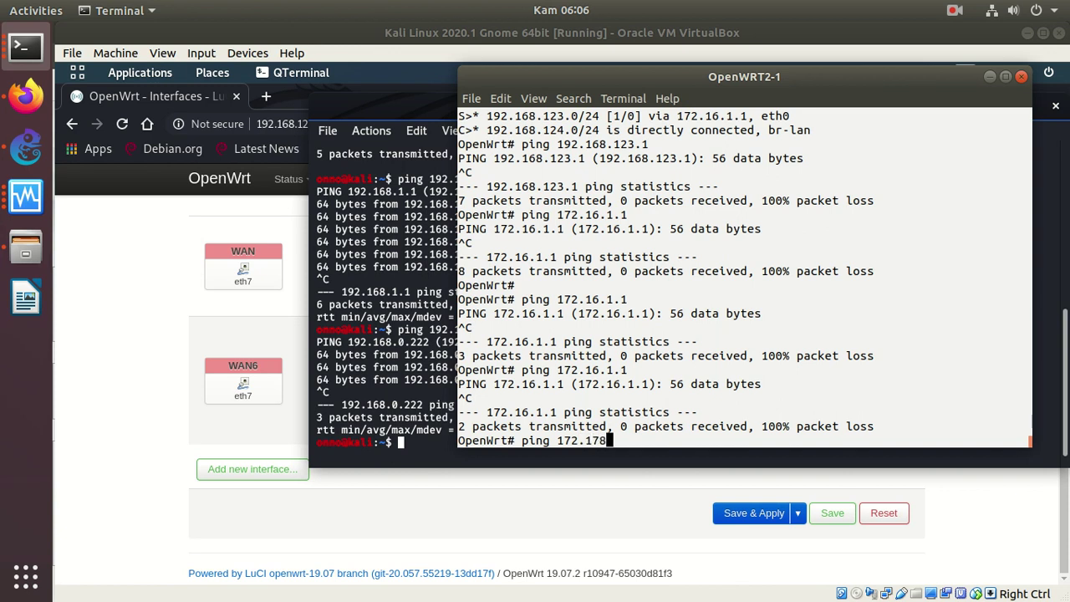
pyautogui.press('BackSpace')
pyautogui.press('BackSpace')
pyautogui.write('6.1.1')
pyautogui.press('BackSpace')
pyautogui.write('2')
pyautogui.press('Return')
pyautogui.press('Up')
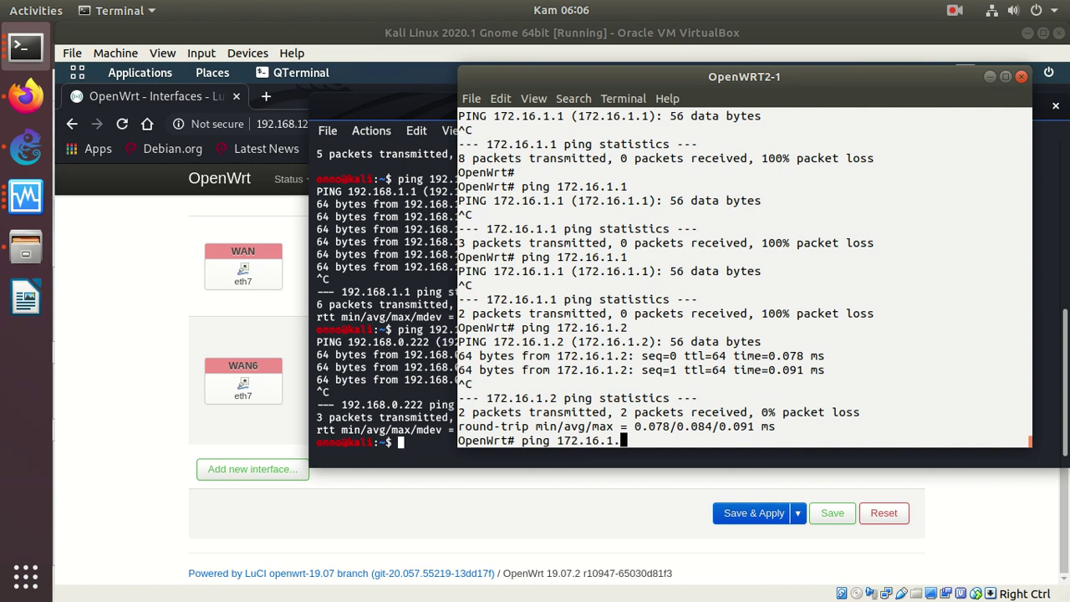
pyautogui.press('Return')
pyautogui.hotkey('ctrl', 'c')
# Step: Ping 172.16.1.1 on OpenWRT1-1 from the OpenWRT2-1 console, and stop the ping
pyautogui.press('Up')
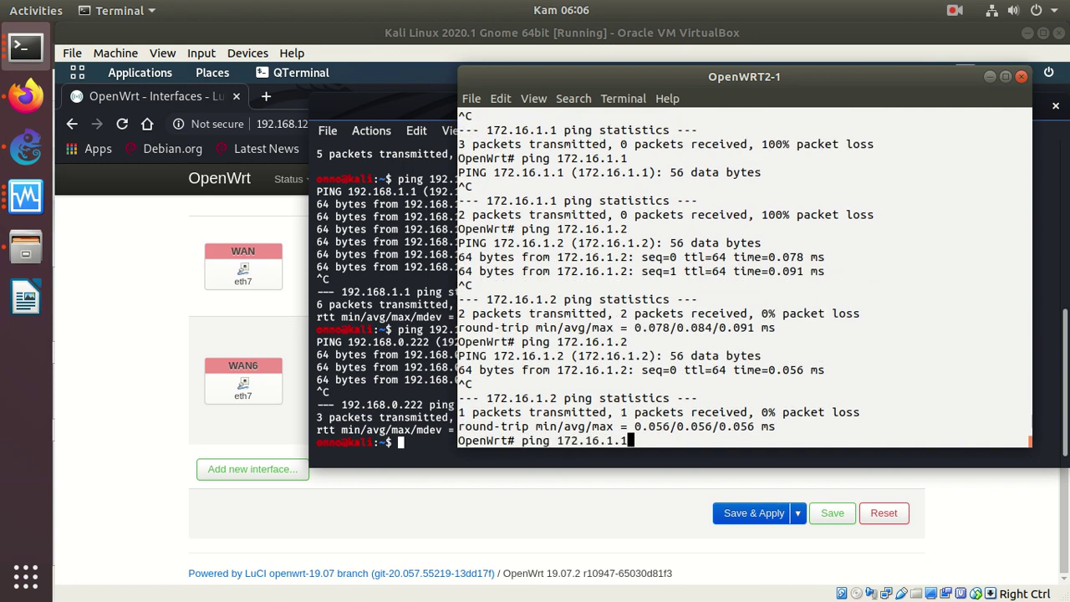
pyautogui.press('Return')
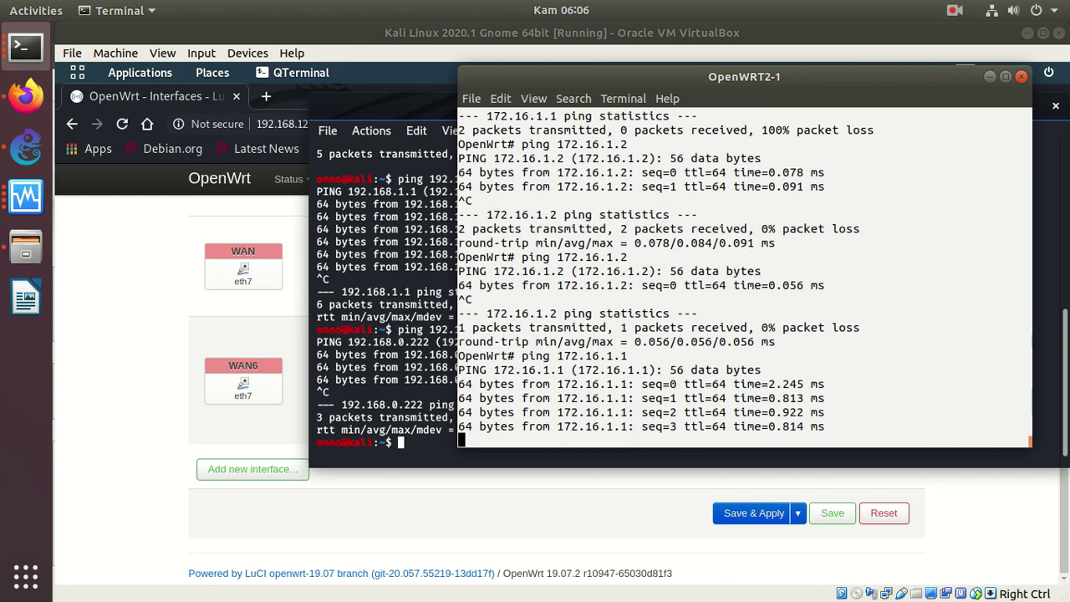
pyautogui.hotkey('ctrl', 'c')
pyautogui.press('Up')
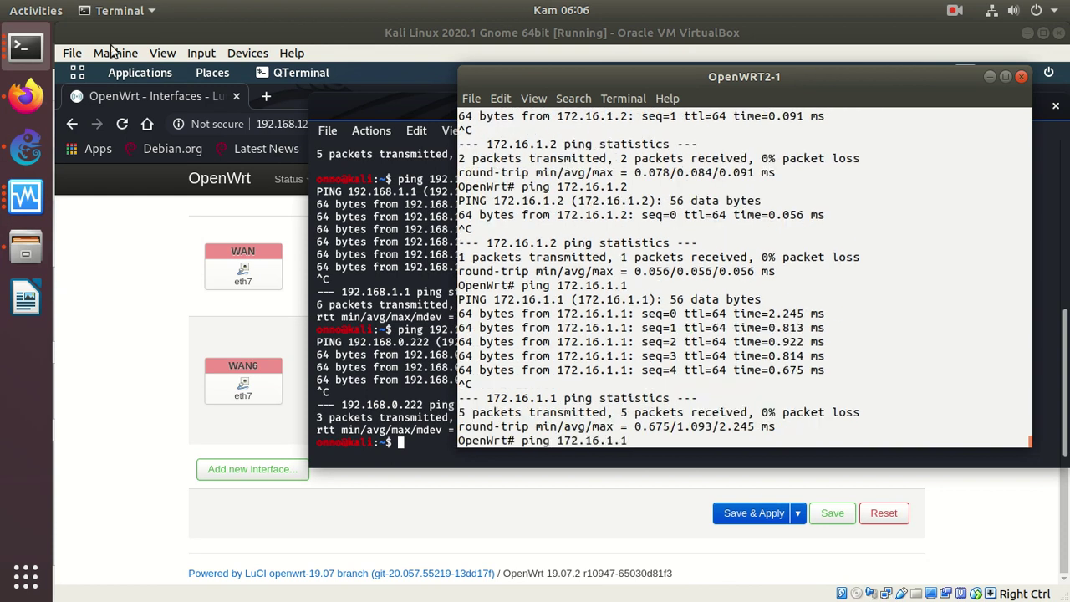
# Step: Show the OnnoWiki two-router topology diagram in Firefox and place the PC1 console below it with a ping command started
pyautogui.click(153, 204)
pyautogui.click(24, 99)
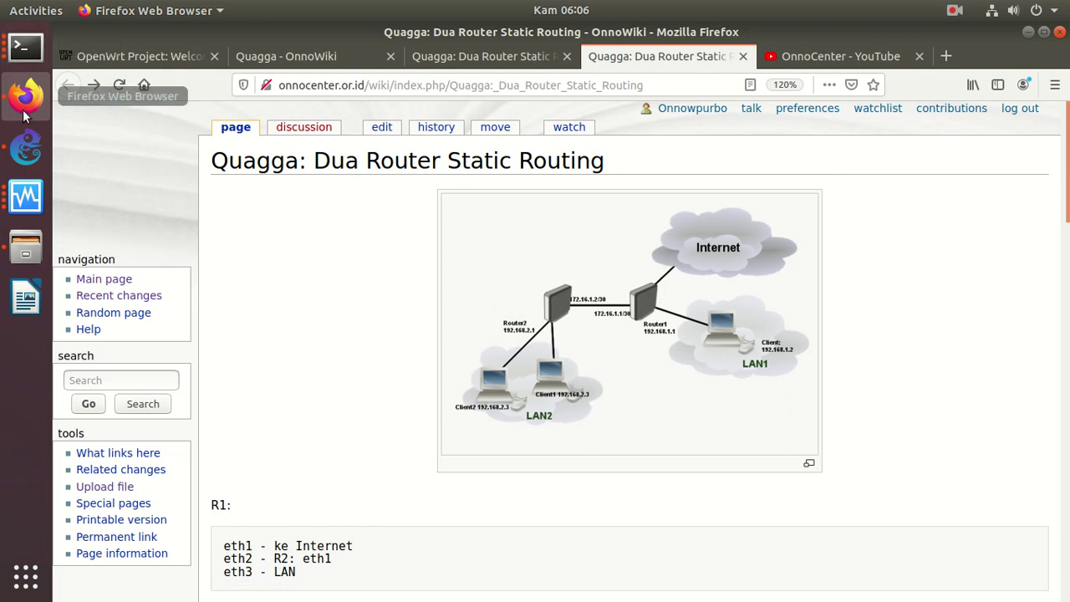
pyautogui.click(25, 48)
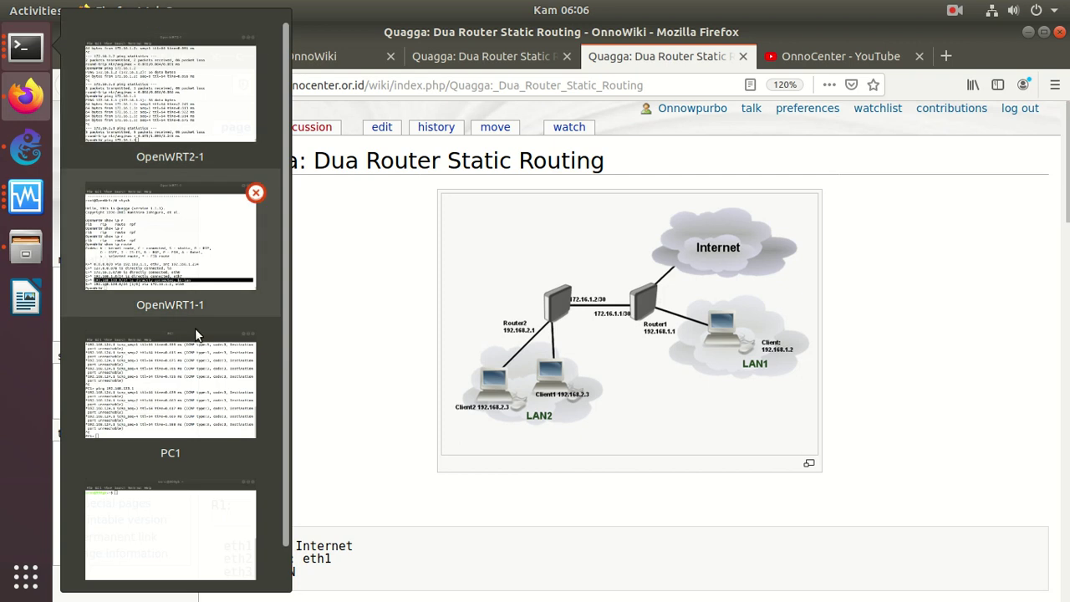
pyautogui.click(199, 407)
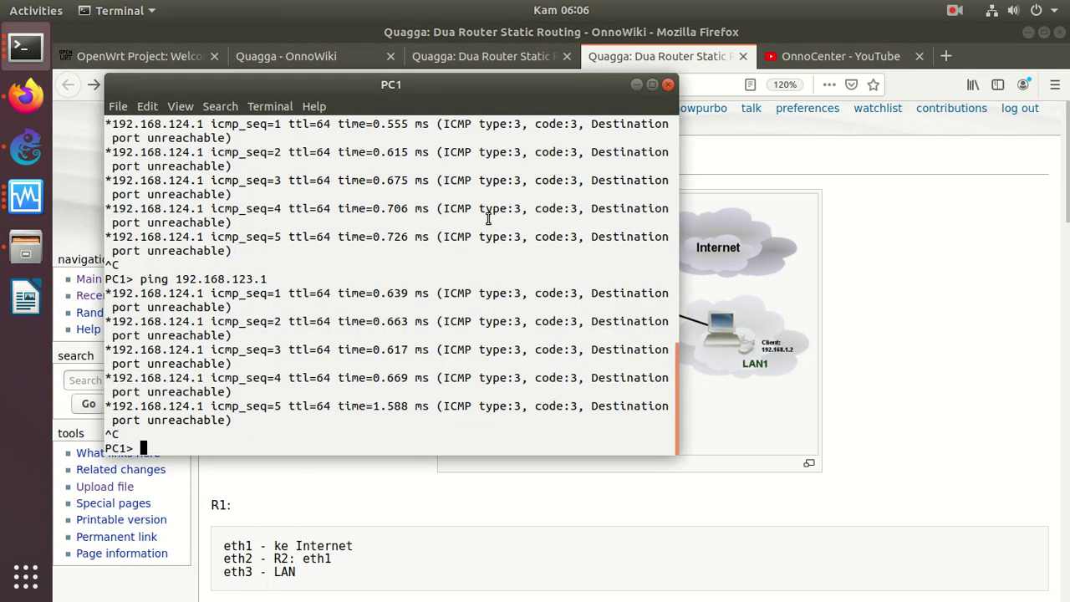
pyautogui.press('Return')
pyautogui.write('eth')
pyautogui.press('BackSpace')
pyautogui.press('BackSpace')
pyautogui.press('BackSpace')
pyautogui.write('ping')
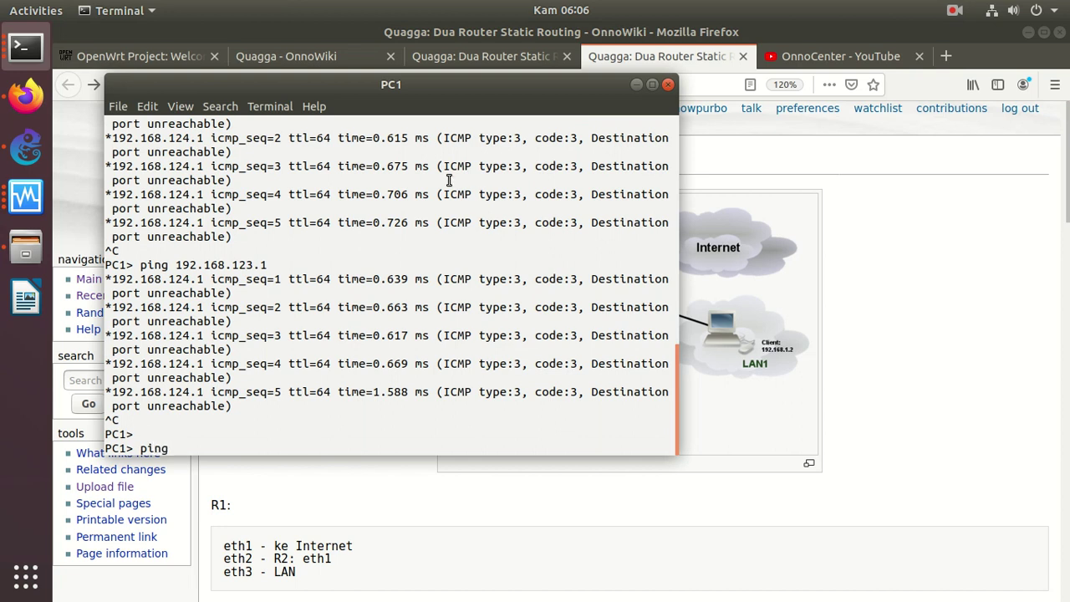
pyautogui.moveTo(369, 92); pyautogui.dragTo(223, 50)
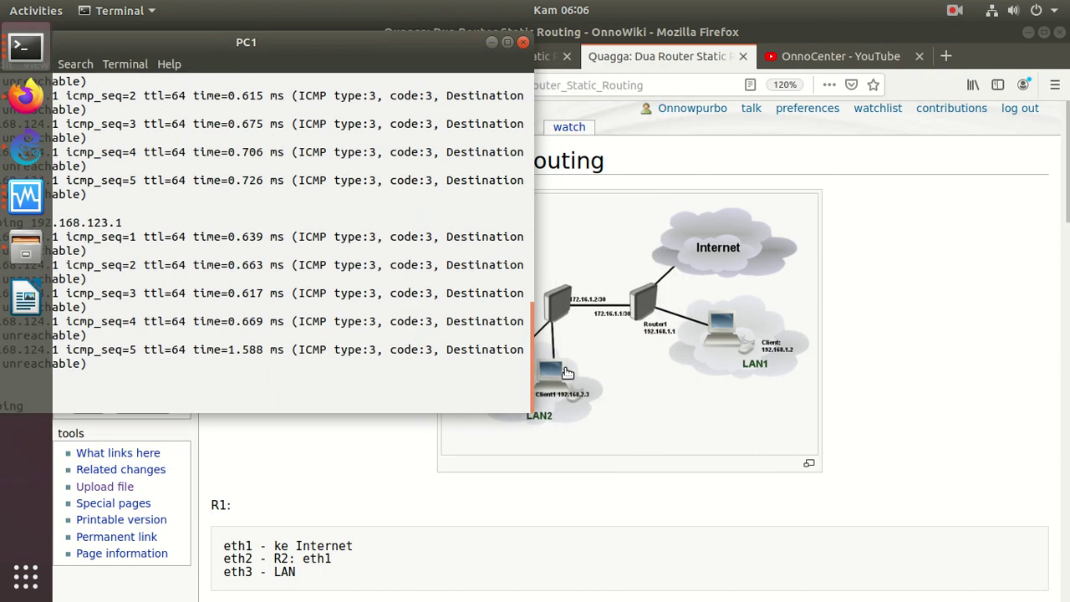
pyautogui.moveTo(249, 52); pyautogui.dragTo(583, 414)
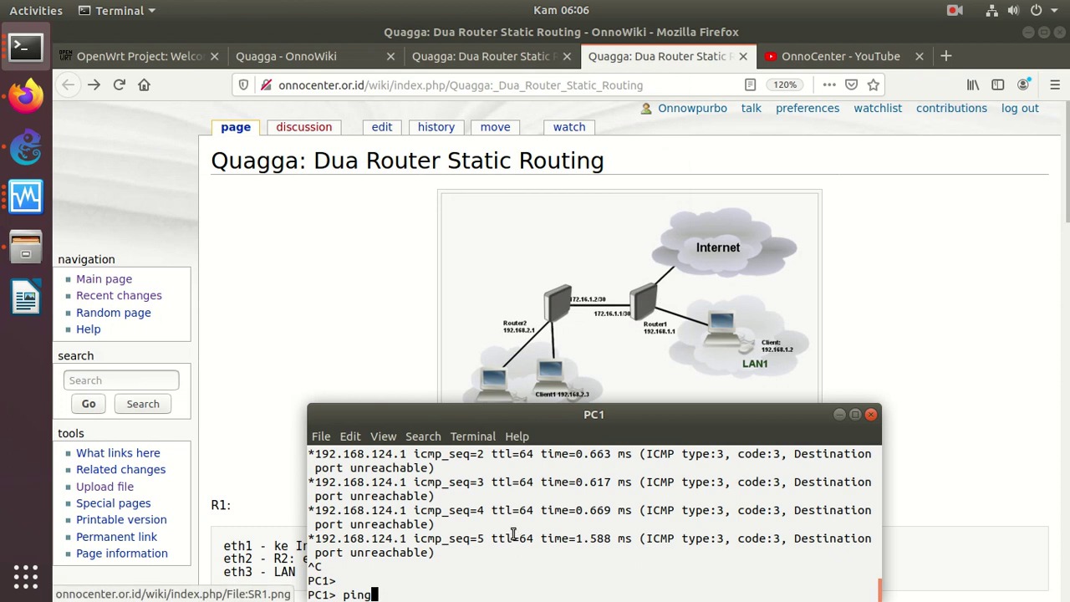
# Step: Ping the OpenWRT2-1 link address 172.16.1.2 from PC1, and stop the ping
pyautogui.write('18')
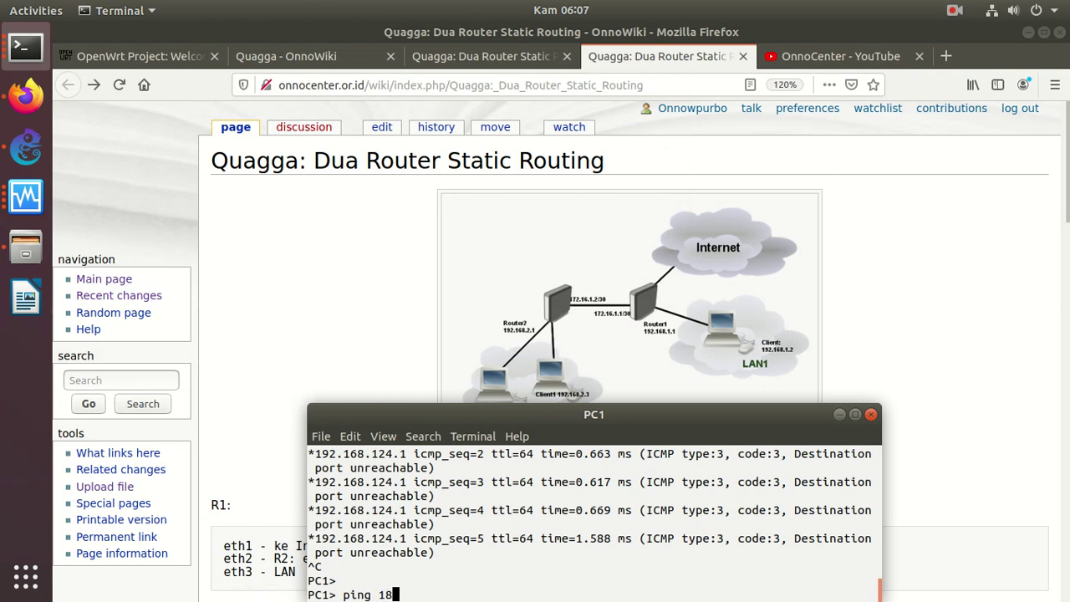
pyautogui.press('BackSpace')
pyautogui.write('72.16.1.2')
pyautogui.press('Return')
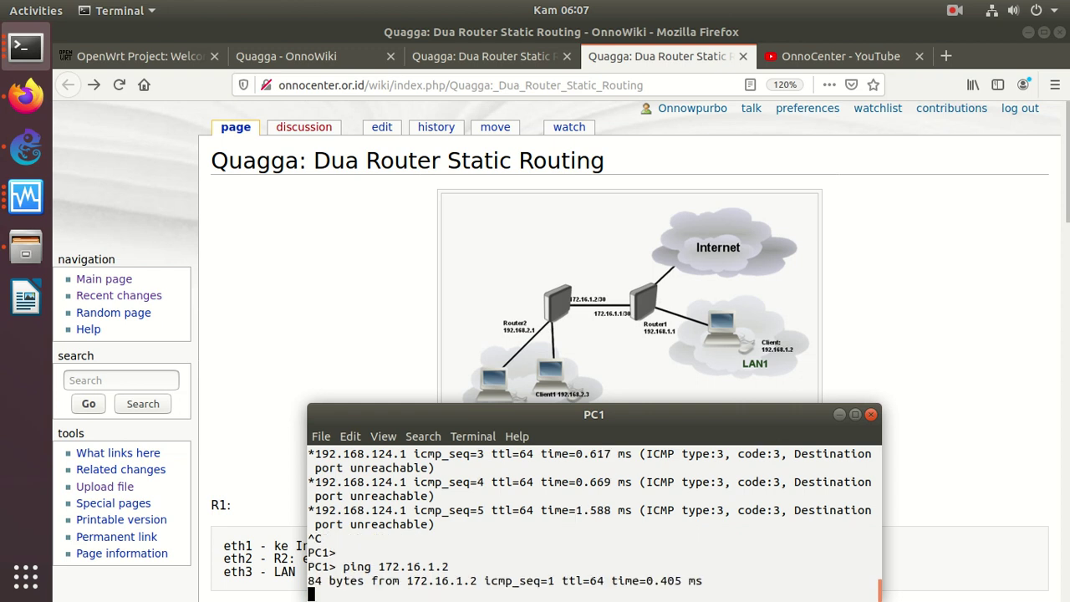
pyautogui.hotkey('ctrl', 'c')
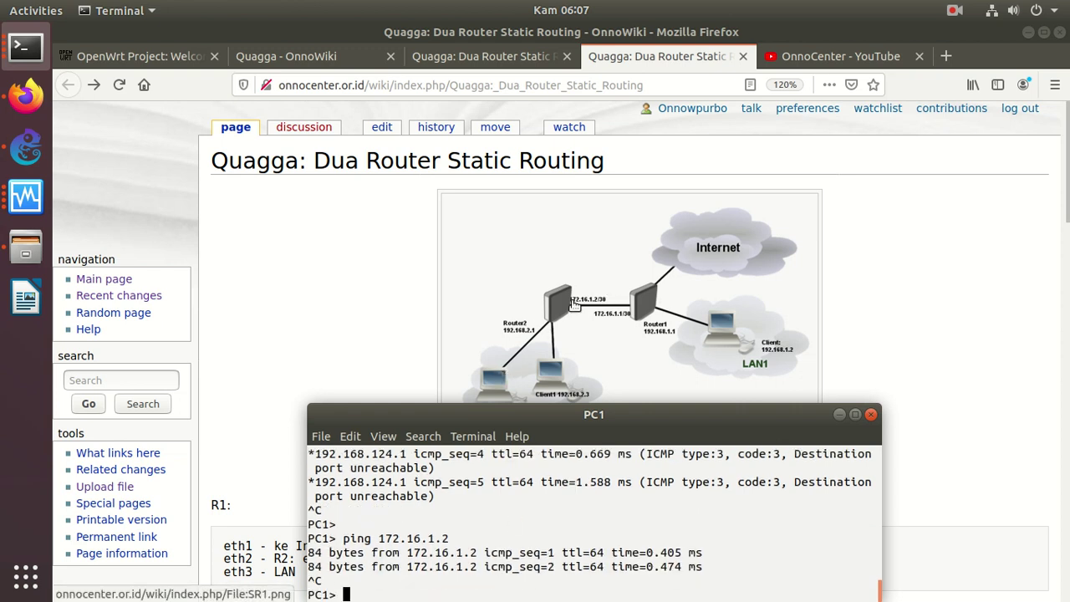
# Step: Ping the OpenWRT1-1 link address 172.16.1.1 from the PC1 console
pyautogui.write('ping 172.')
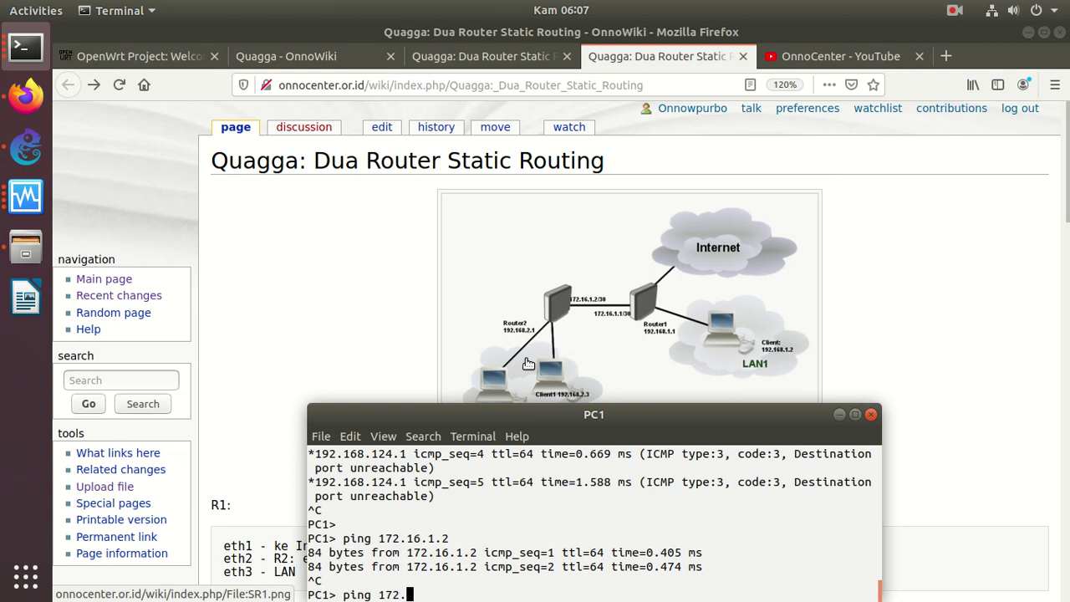
pyautogui.write('16.1.1')
pyautogui.press('Return')
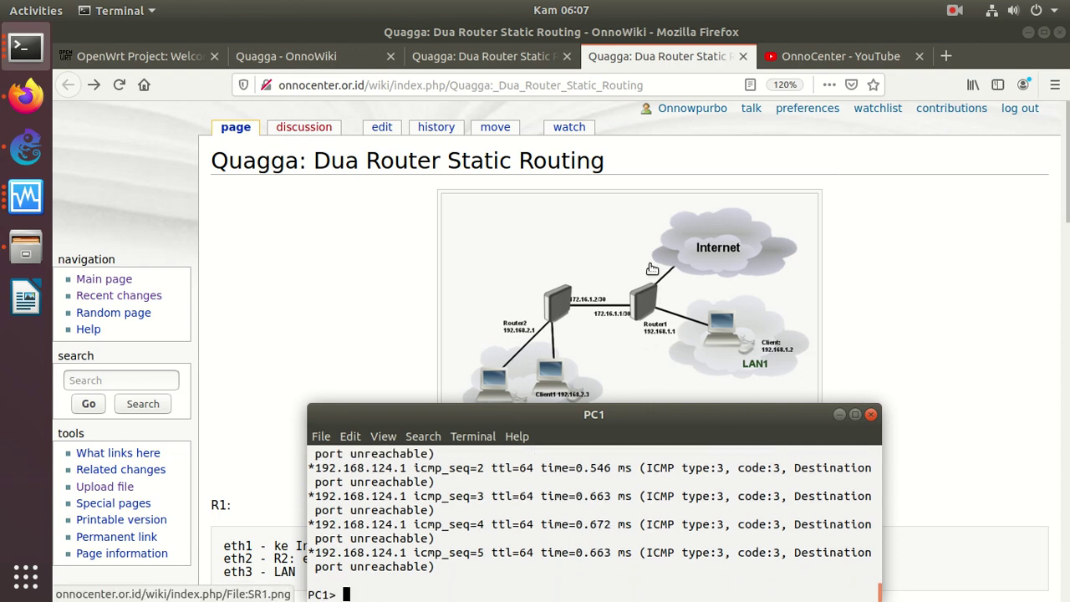
# Step: Ping the OpenWRT1-1 LAN address 192.168.123.1 from the PC1 console
pyautogui.click(572, 499)
pyautogui.write('ping ')
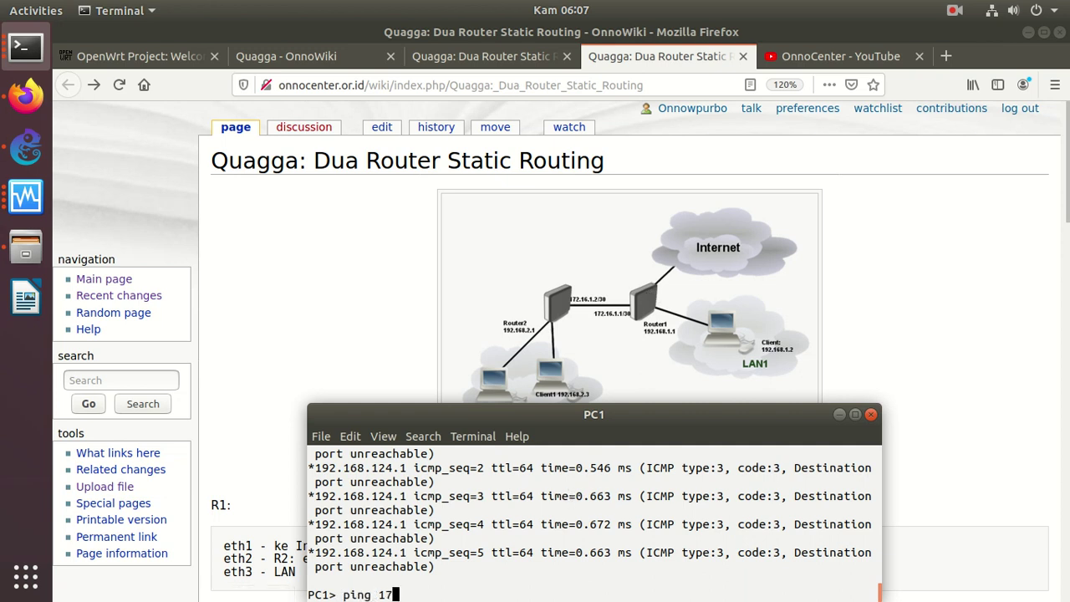
pyautogui.write('192.168.12.3')
pyautogui.press('BackSpace')
pyautogui.write('3.1')
pyautogui.press('Return')
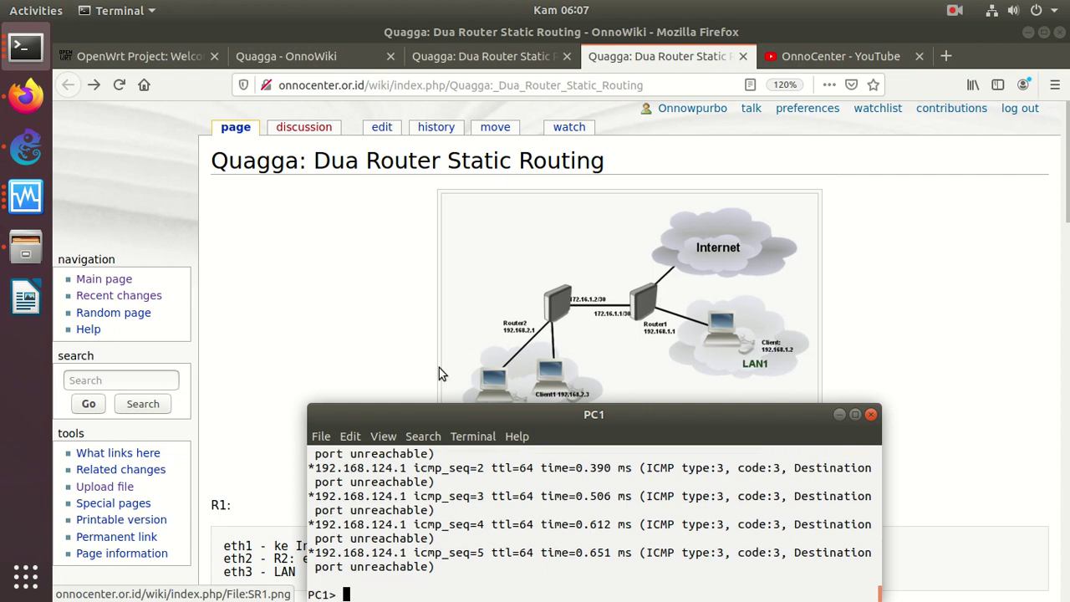
# Step: Ping 192.168.1.1 from the PC1 console and return to an empty prompt
pyautogui.write('ping ')
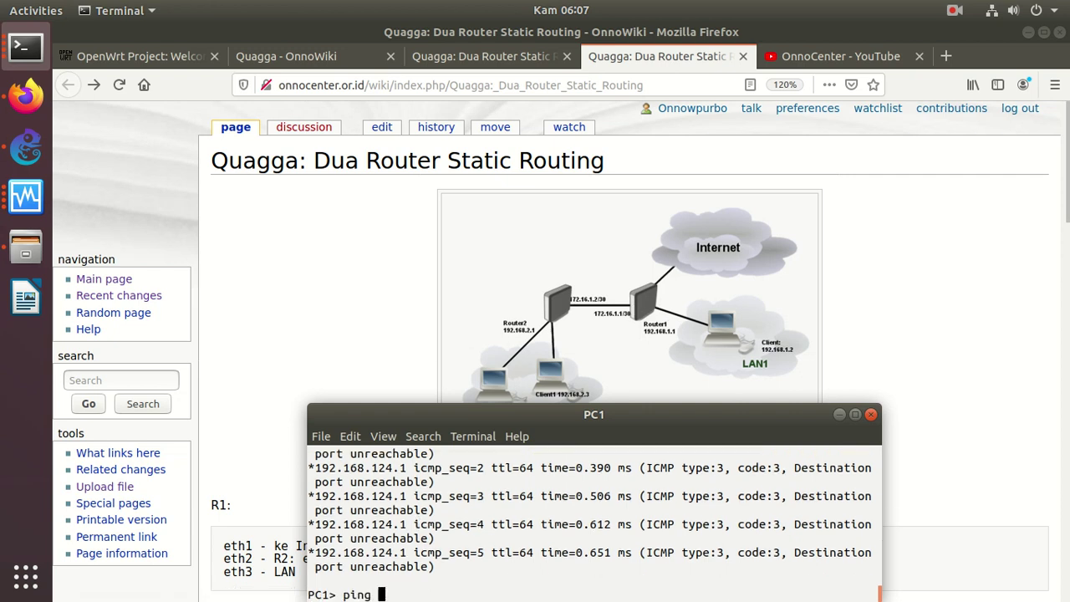
pyautogui.write('17')
pyautogui.press('BackSpace')
pyautogui.press('BackSpace')
pyautogui.write('192.168.1.1')
pyautogui.press('Return')
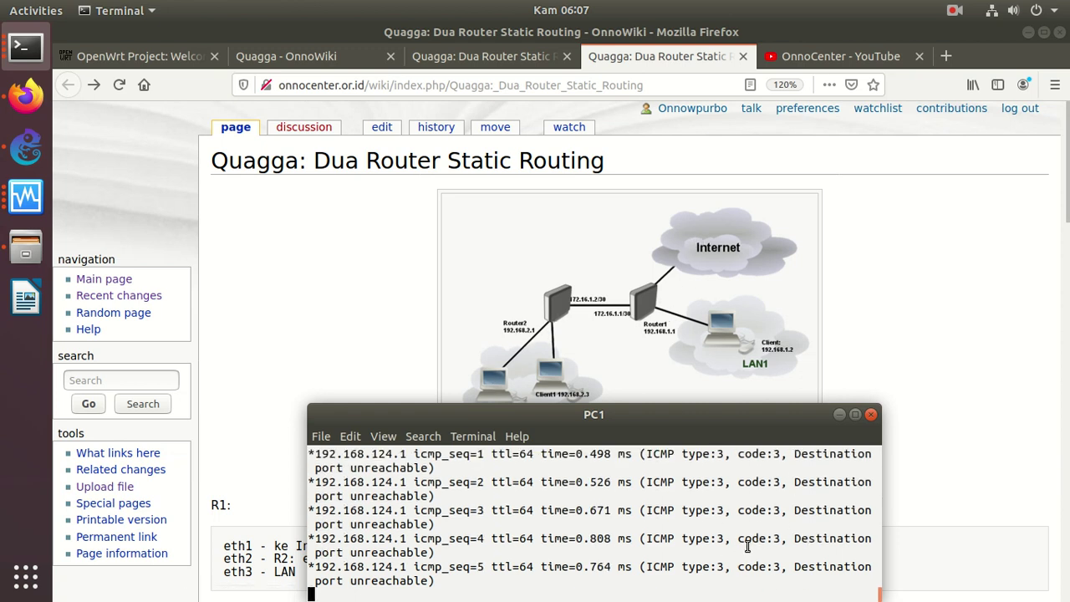
pyautogui.press('Return')
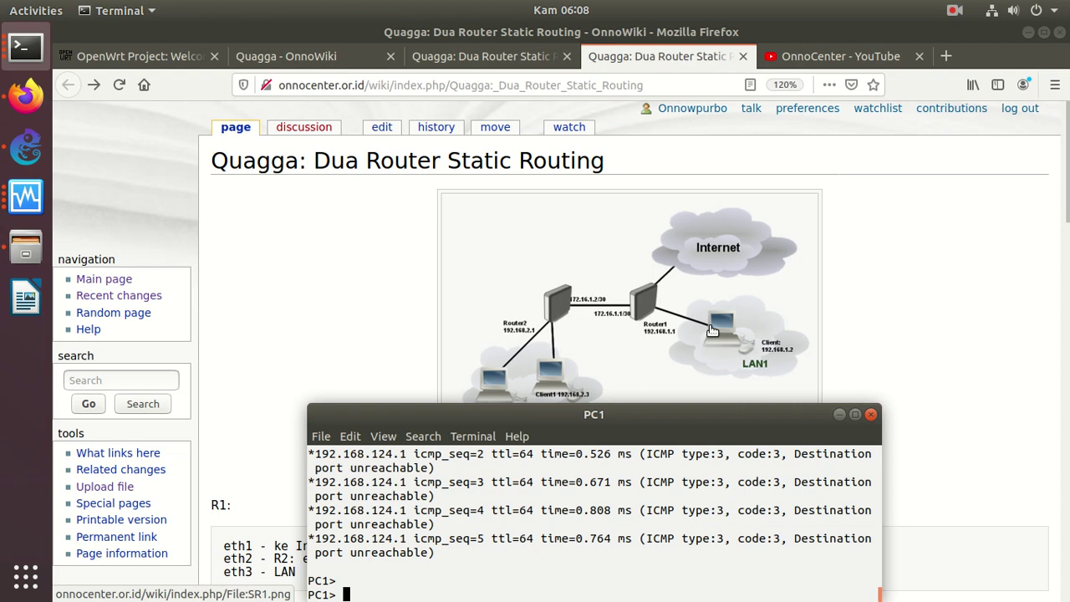
# Step: Switch to Firefox and show the R1 and R2 interface lists on the OnnoWiki eth07 WAN static routing page
pyautogui.click(392, 293)
pyautogui.scroll(-2, 393, 293)
pyautogui.scroll(-3, 392, 293)
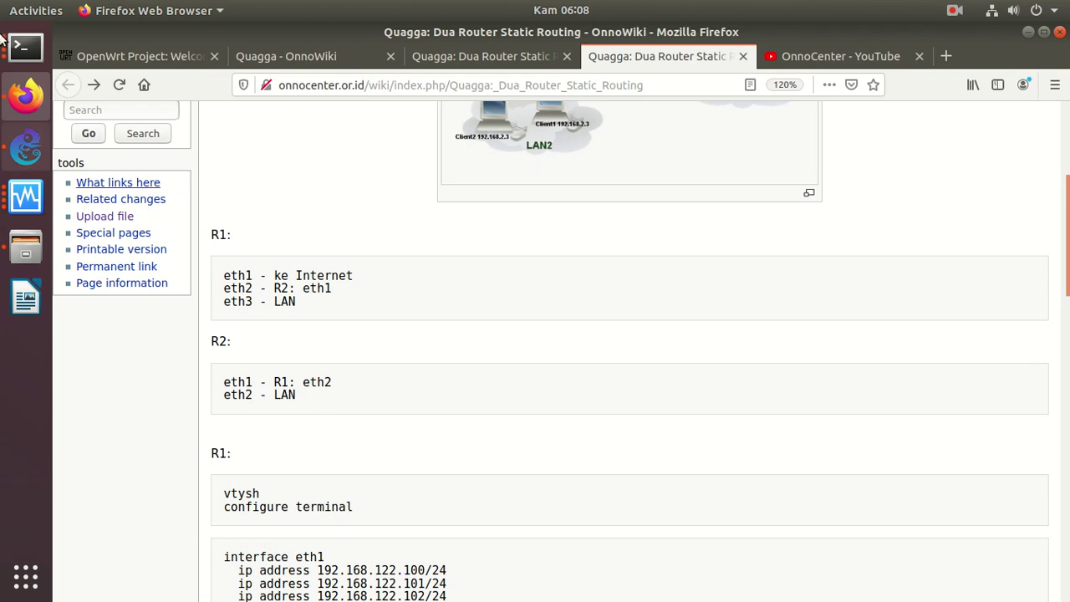
pyautogui.click(516, 53)
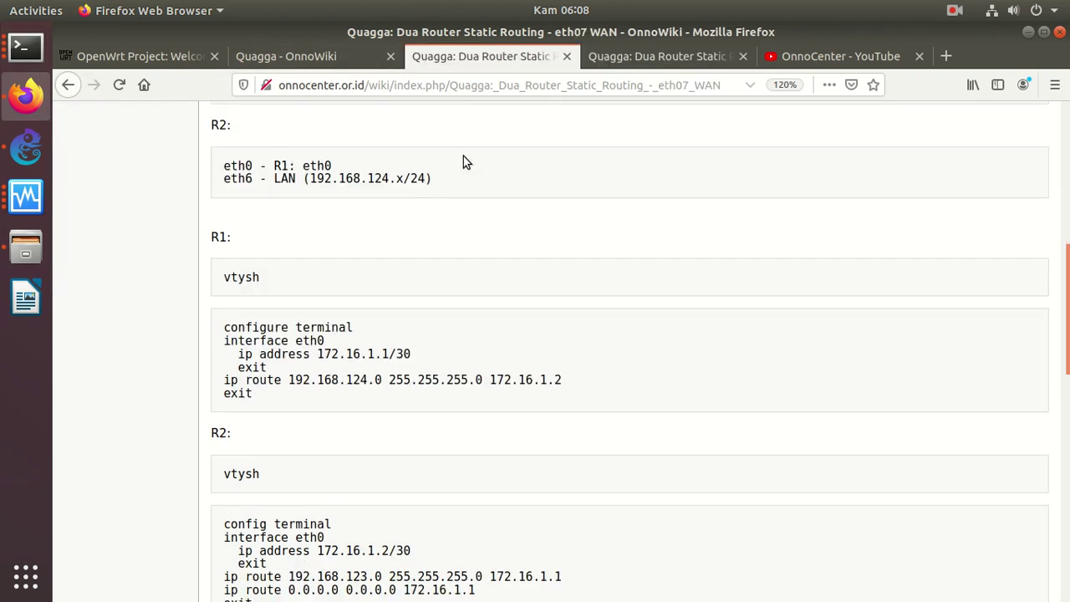
pyautogui.scroll(7, 467, 177)
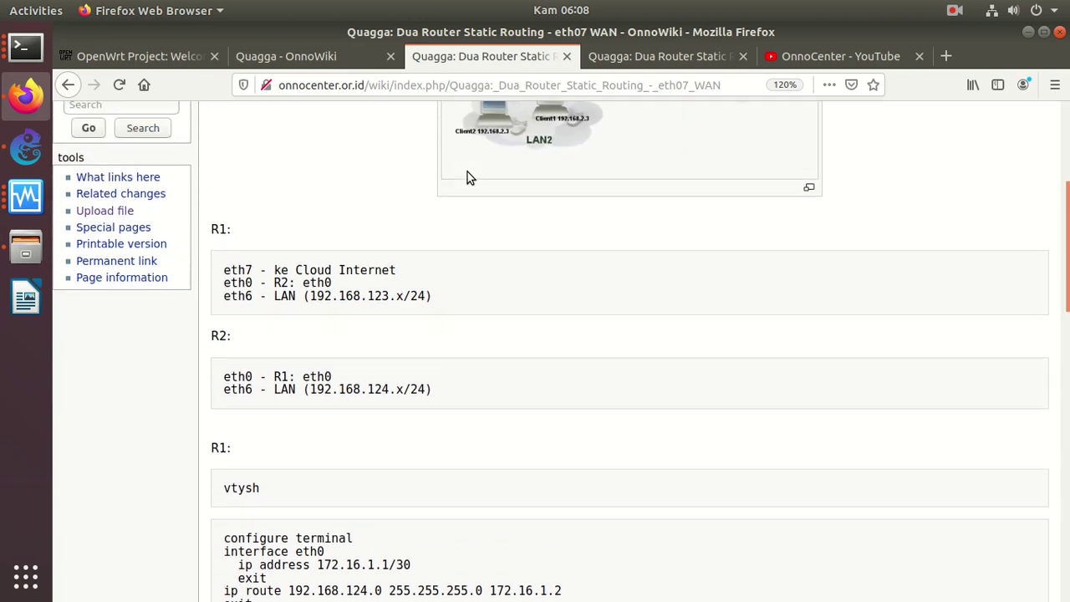
pyautogui.scroll(-5, 470, 176)
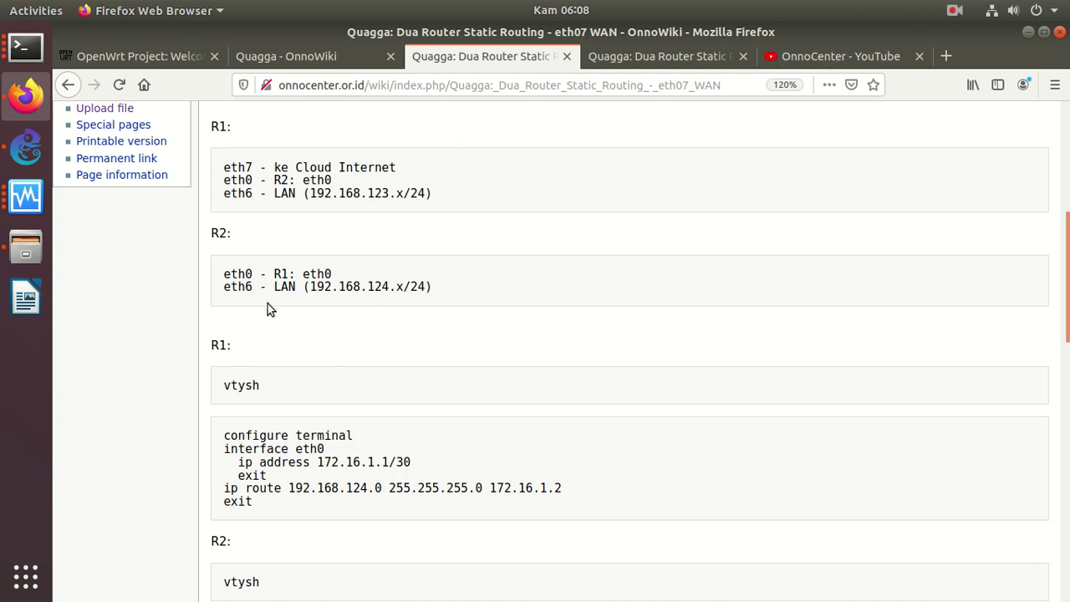
# Step: Highlight R1's eth6 LAN line with 192.168.123.x/24, and then R2's interface lines with the 192.168.124.x/24 LAN
pyautogui.moveTo(431, 196); pyautogui.dragTo(223, 194)
pyautogui.click(419, 288)
pyautogui.moveTo(432, 288); pyautogui.dragTo(201, 280)
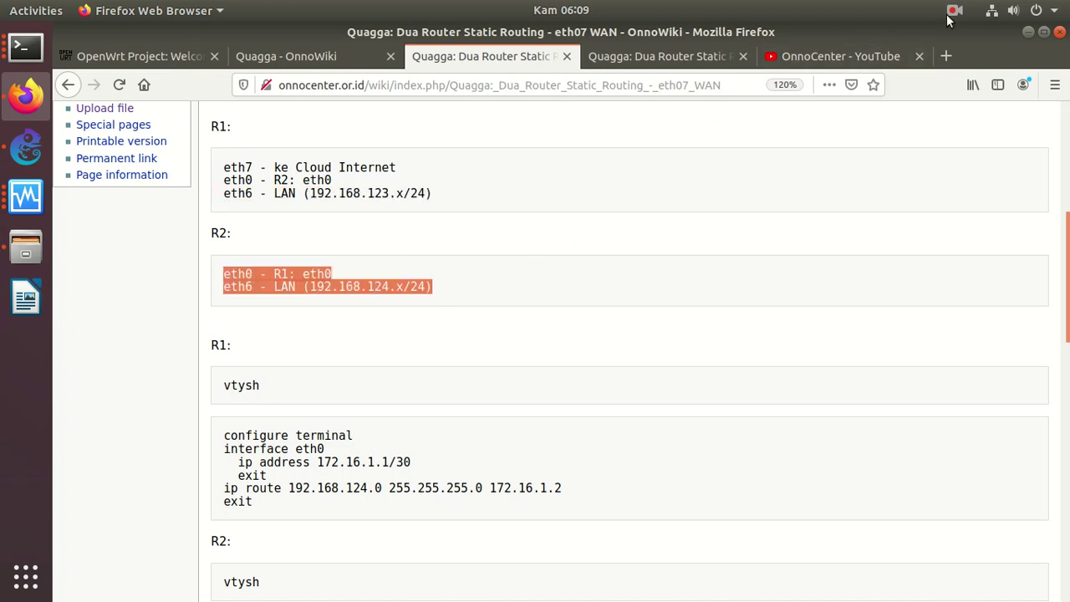